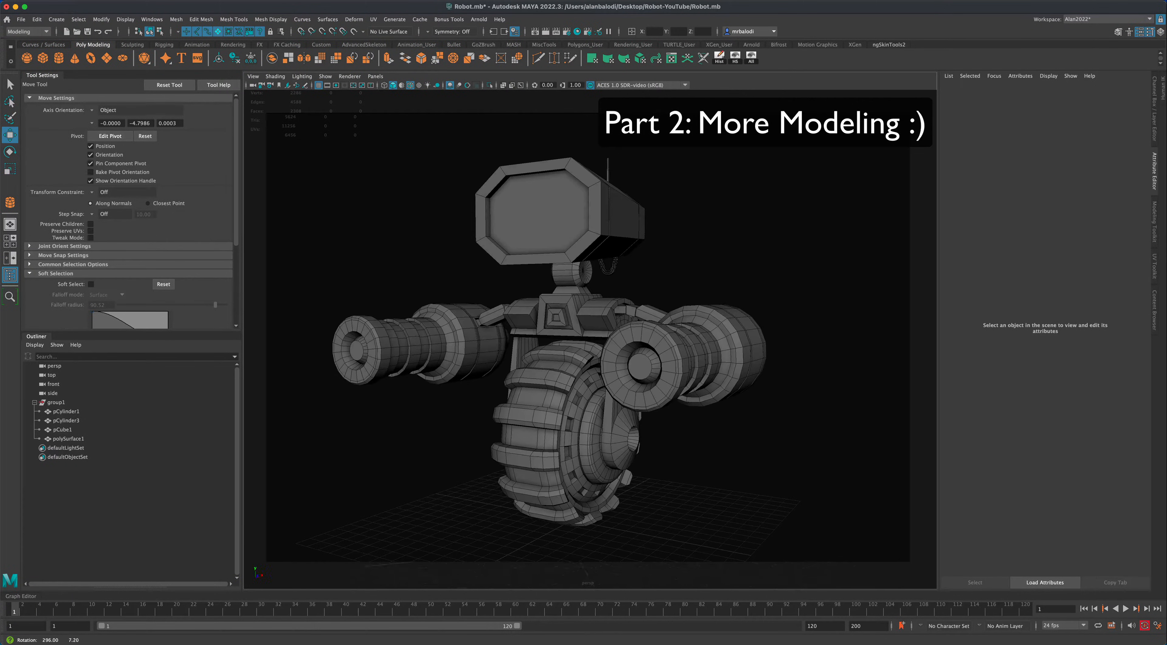
Examine the robot's head, neck joint, fork and wheel from several angles.
left_click_drag(716, 453, 767, 446, "alt")
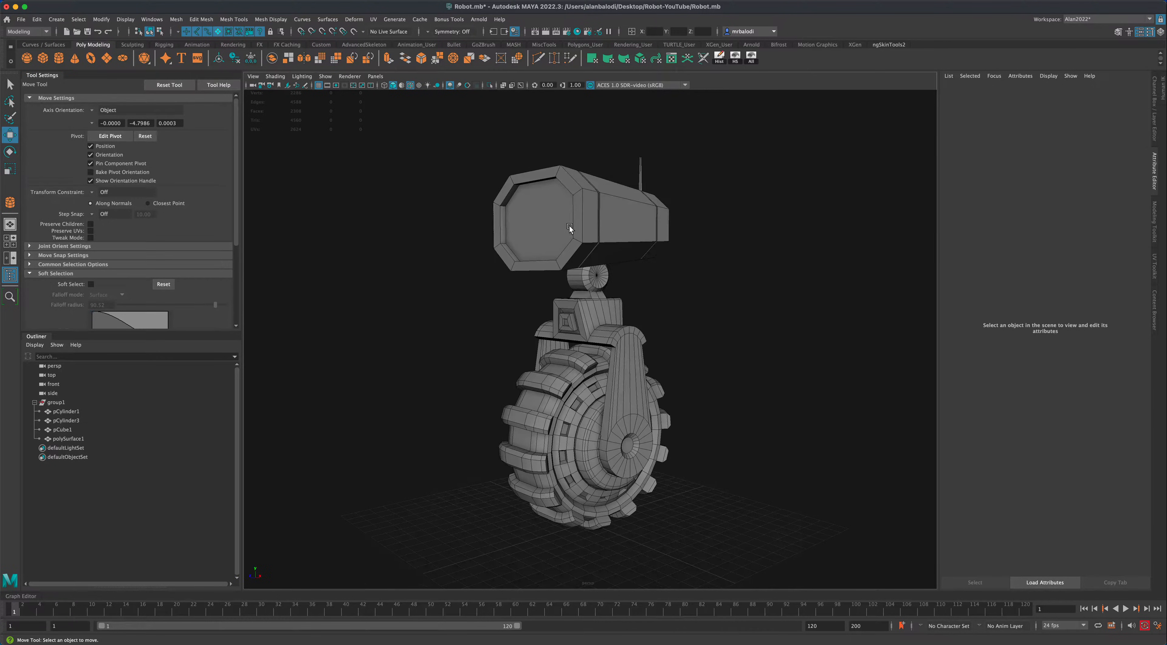
left_click_drag(729, 327, 733, 328, "alt")
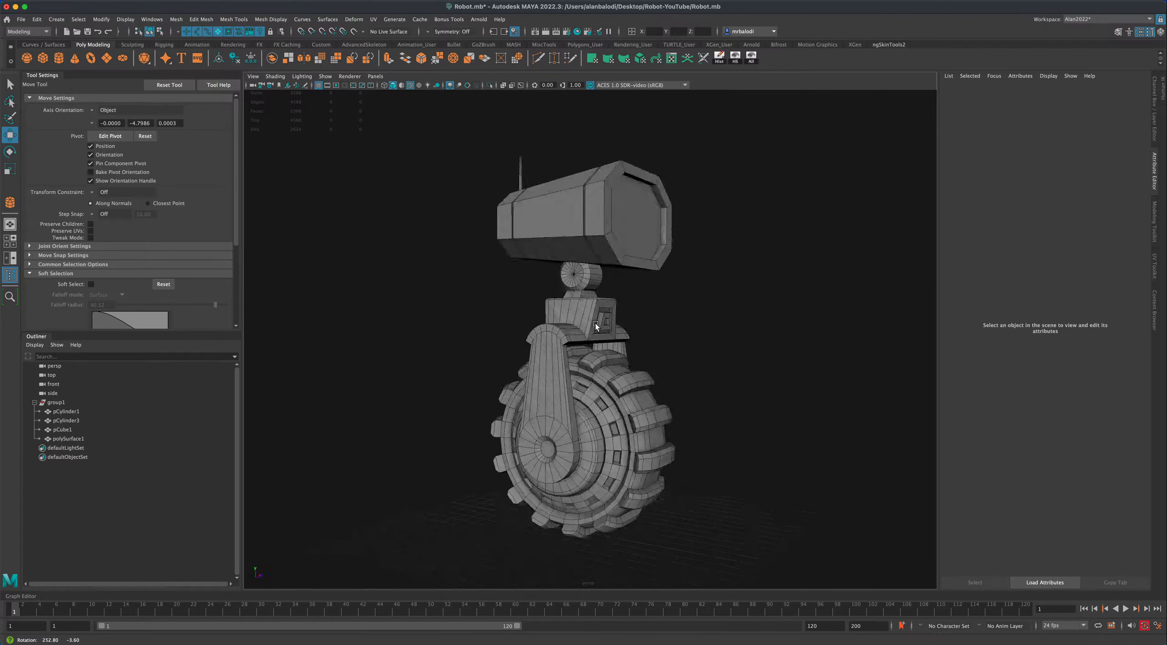
left_click_drag(747, 324, 724, 330, "alt")
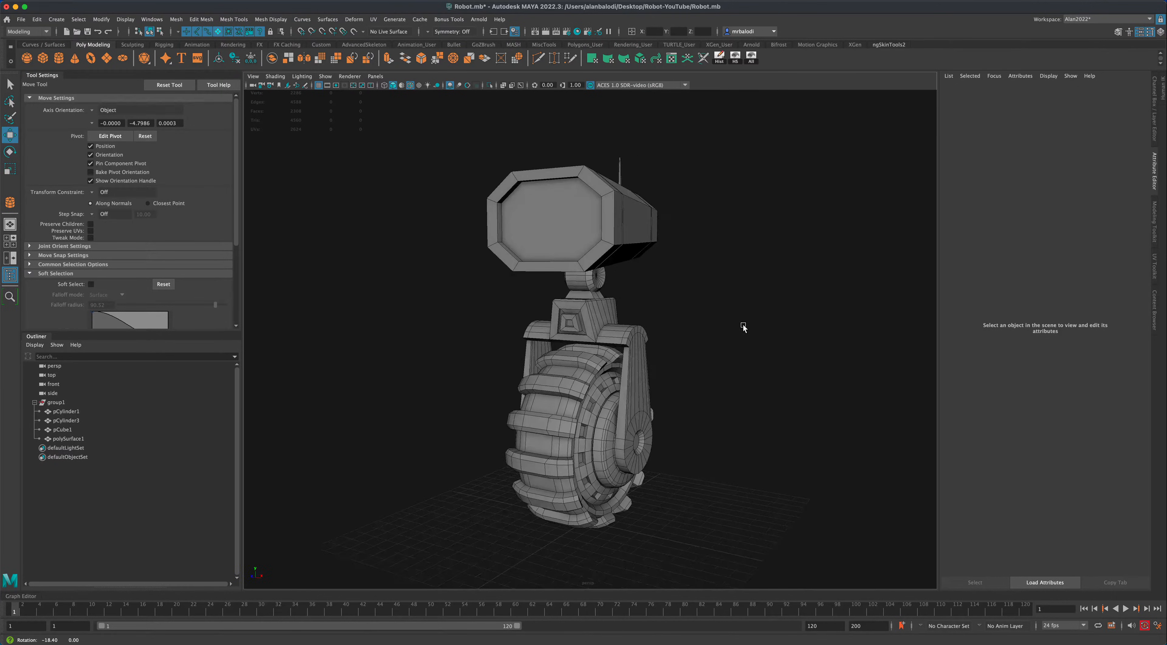
left_click_drag(731, 327, 697, 354, "alt")
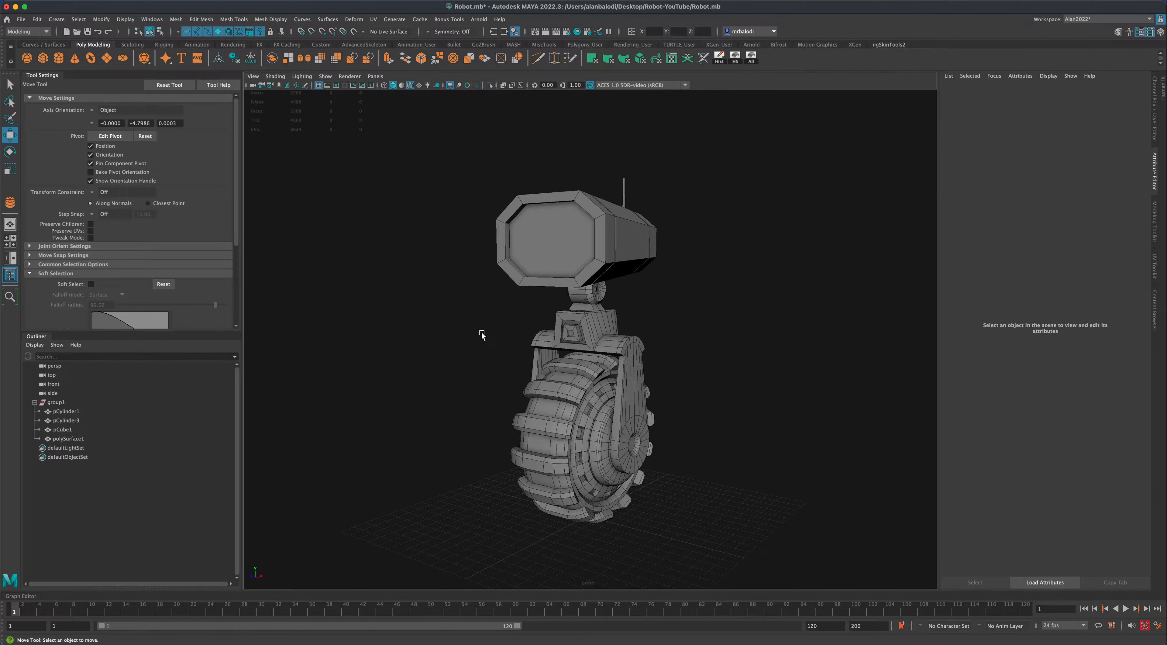
left_click_drag(482, 334, 531, 328, "alt")
left_click_drag(677, 334, 694, 361, "alt")
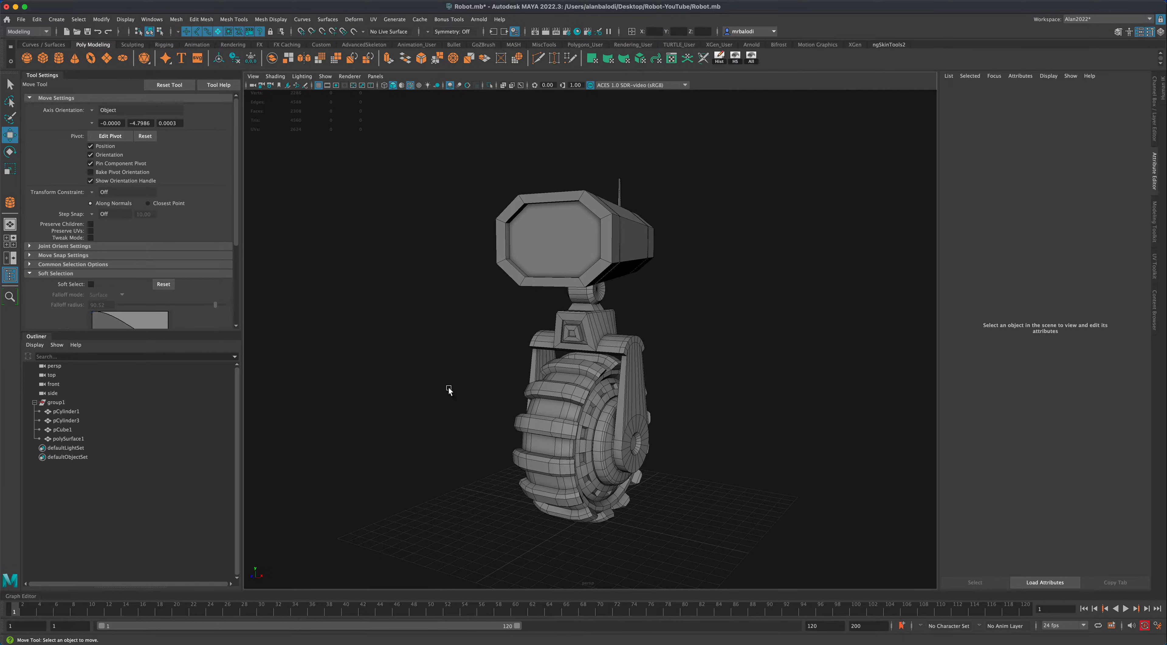
left_click_drag(796, 394, 756, 386, "alt")
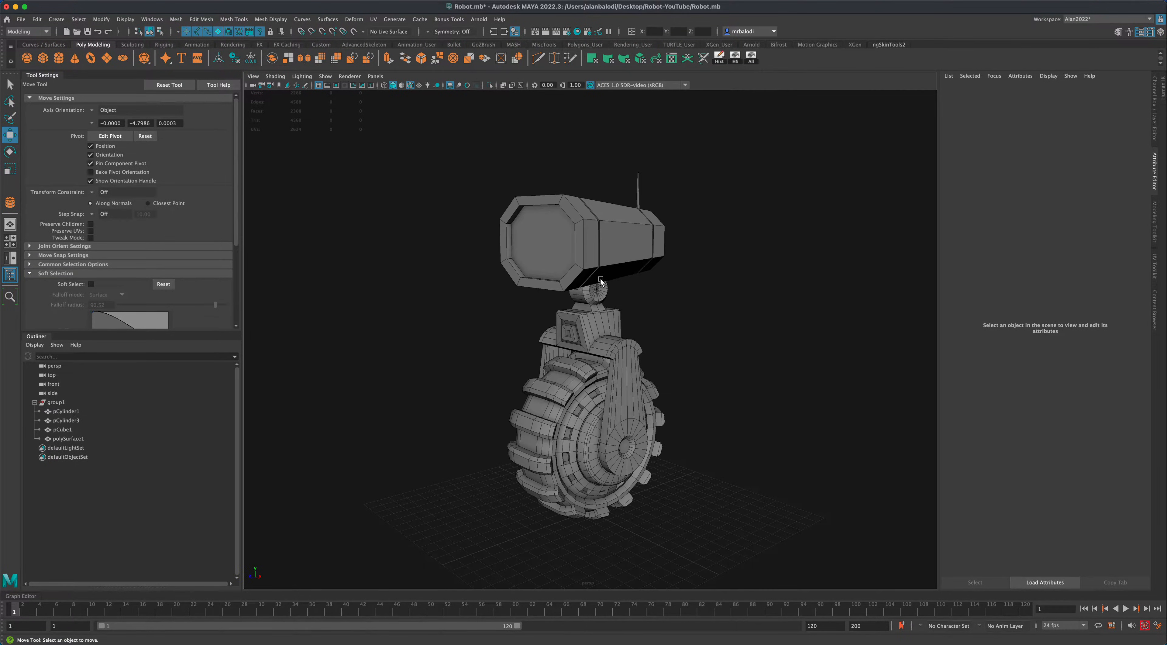
mouse_move(701, 344)
left_mouse_down("alt")
mouse_move(690, 338)
mouse_move(710, 337)
left_mouse_up("alt")
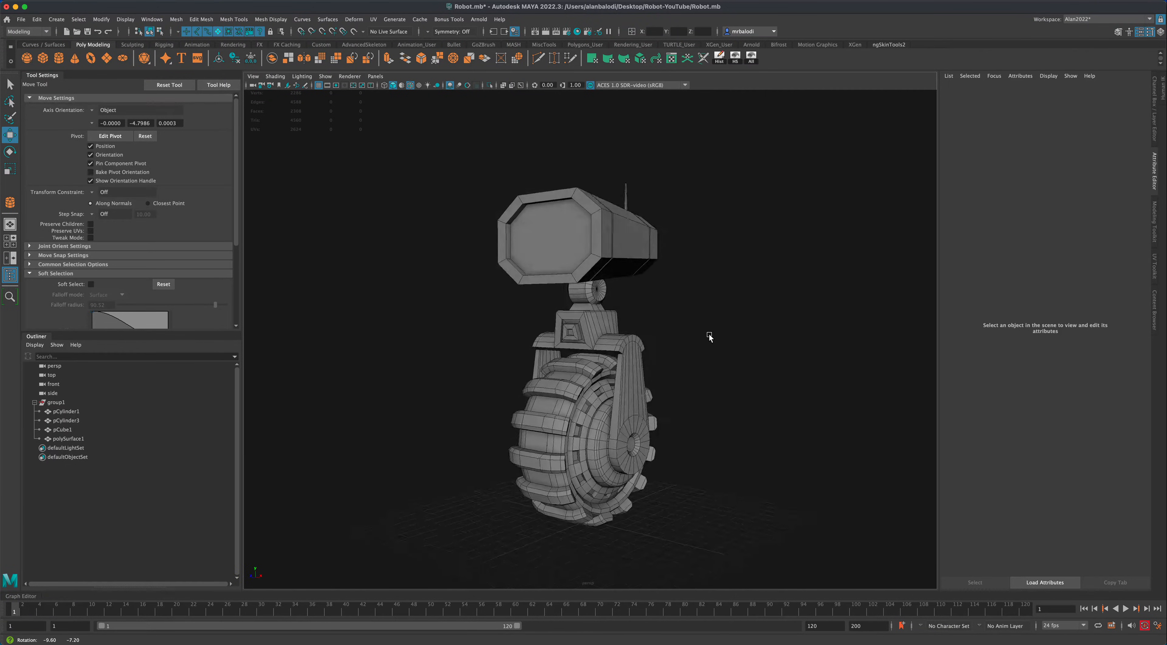
left_click_drag(710, 337, 735, 348, "alt")
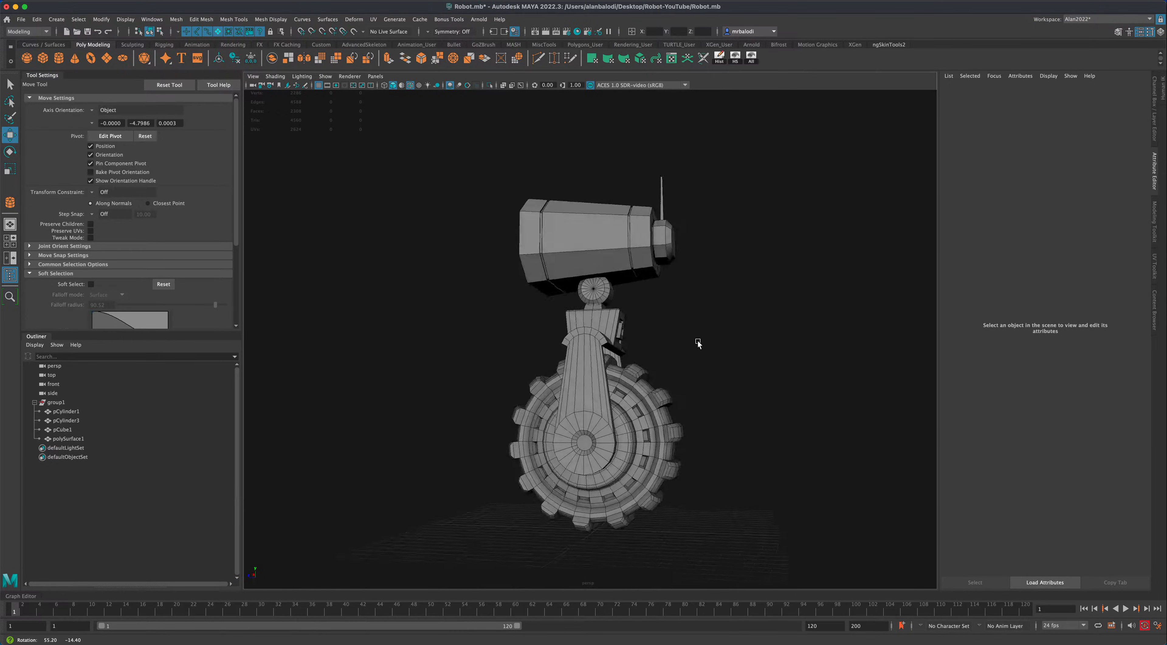
left_click_drag(698, 345, 708, 314, "alt")
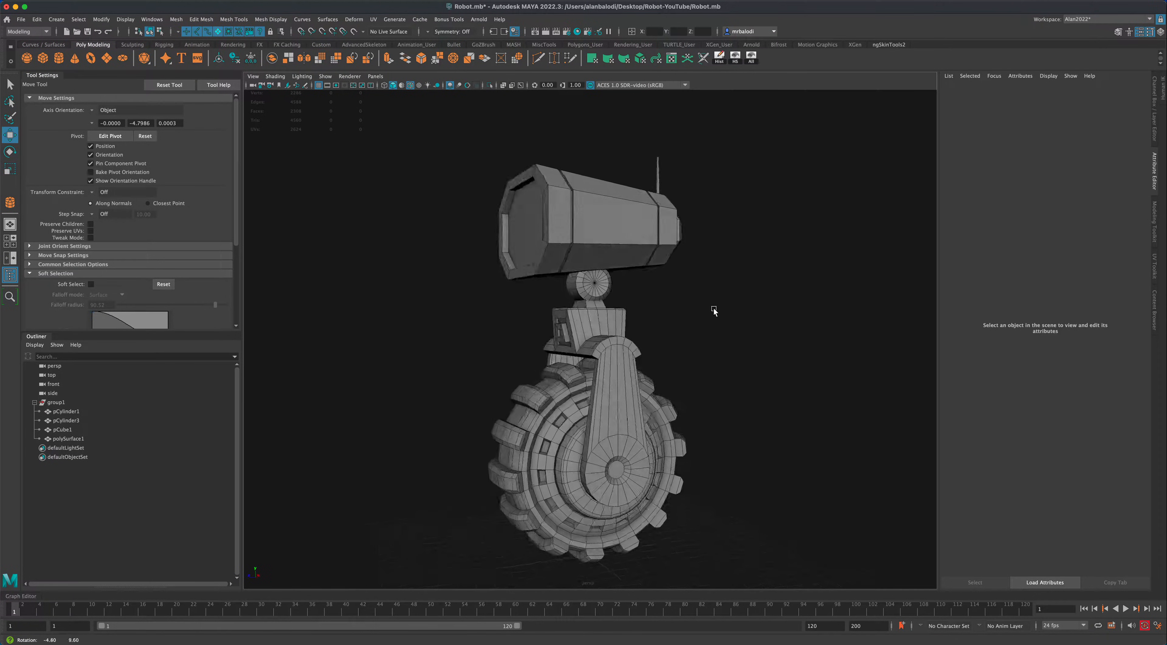
right_click_drag(721, 312, 710, 346, "alt")
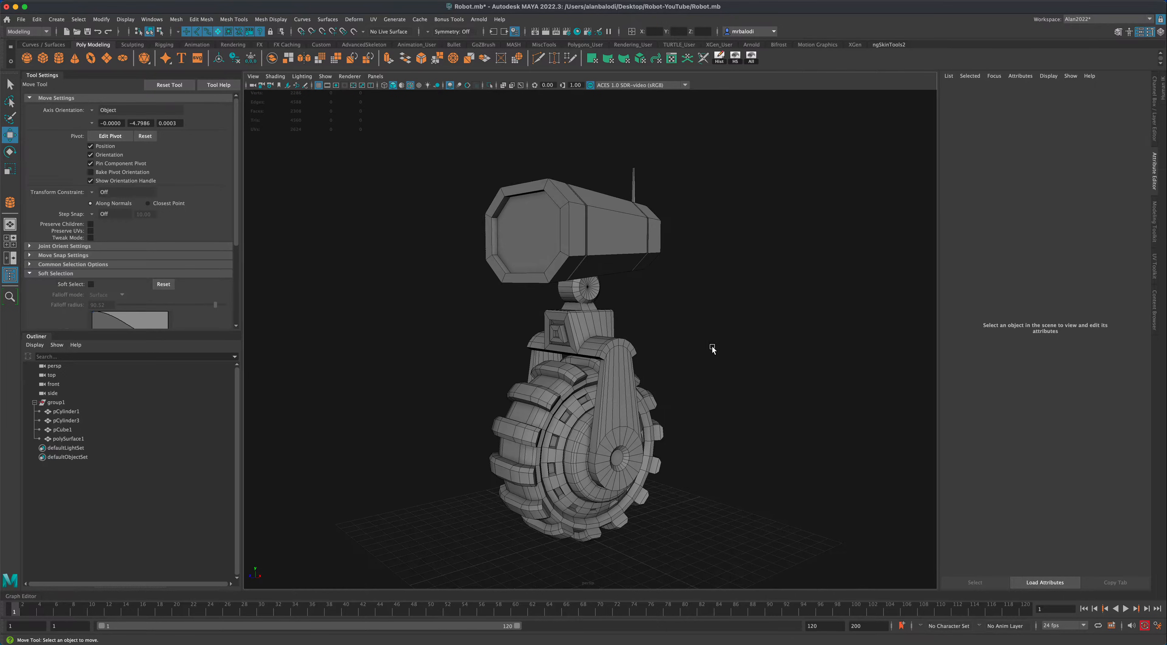
left_click_drag(713, 349, 702, 351, "alt")
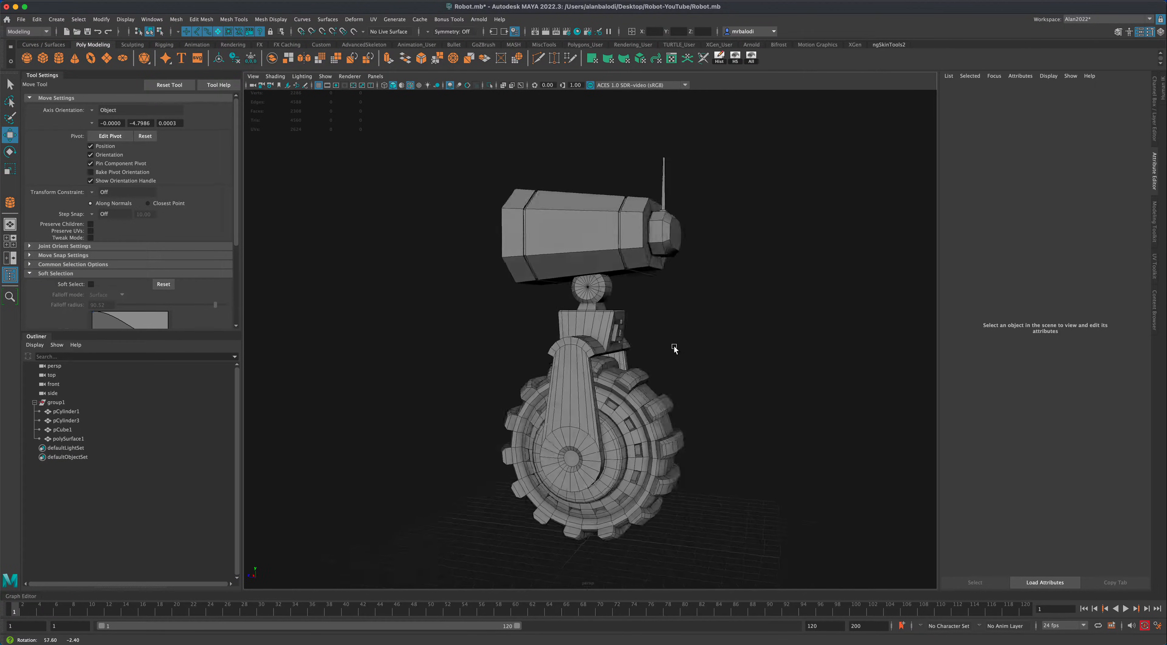
left_click_drag(664, 343, 664, 320, "alt")
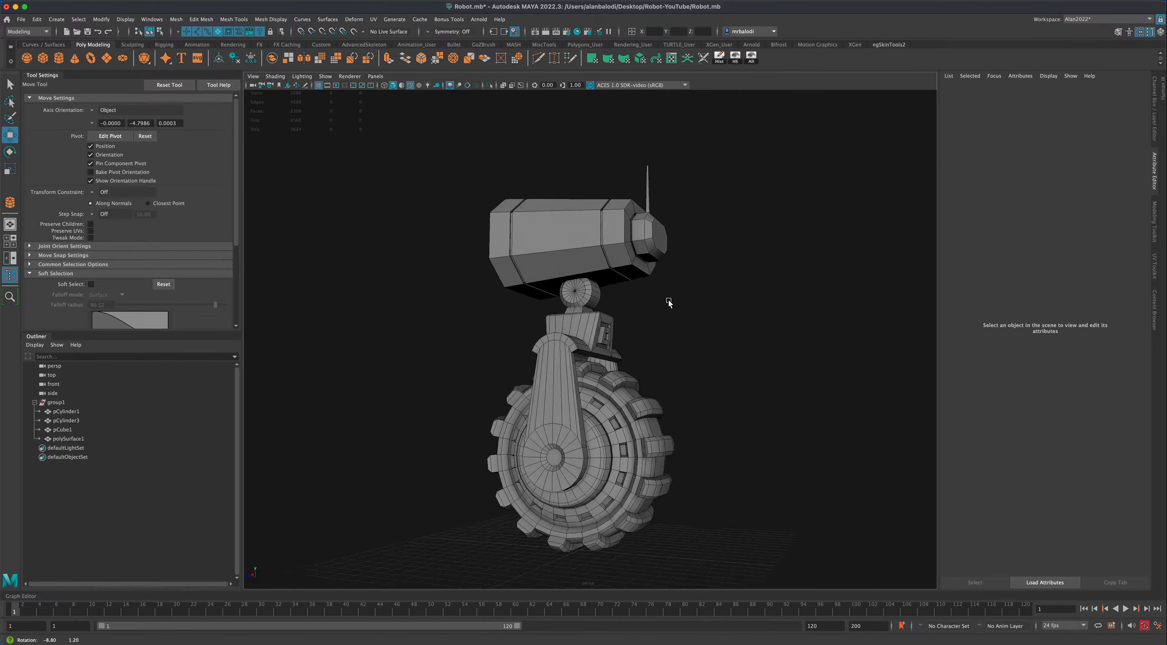
left_click_drag(701, 304, 738, 428, "alt")
Select the edge loops around the hub caps on both fork arms and scale them outward along the axle.
scroll(724, 435, "up", 10)
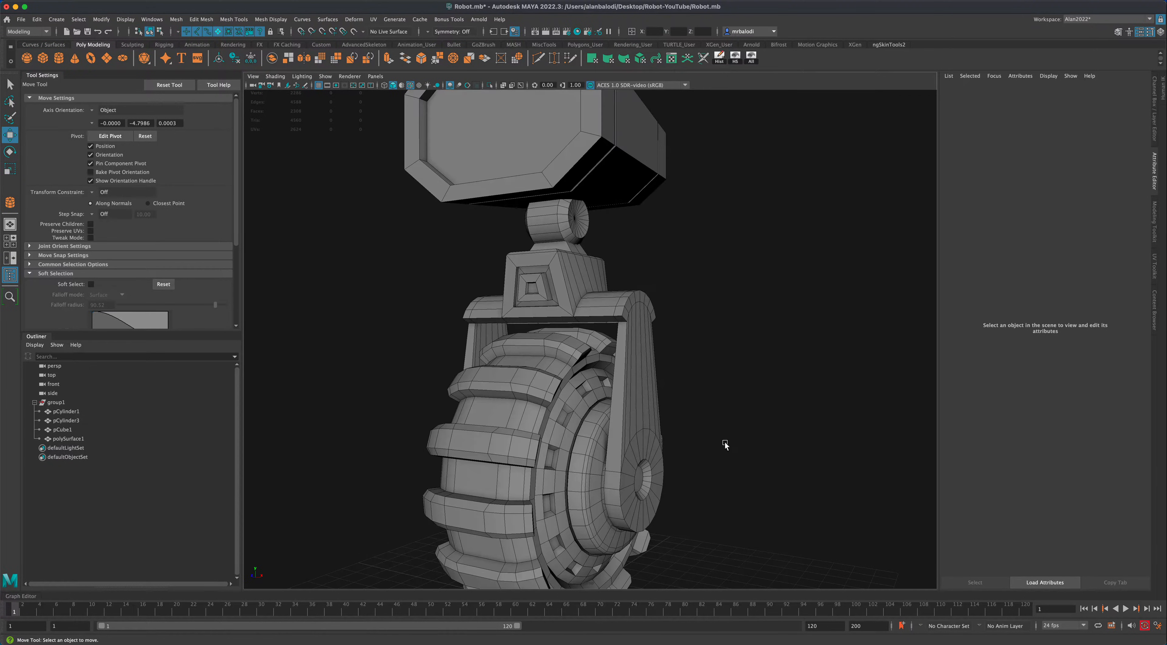
left_click(657, 364)
right_click(657, 364)
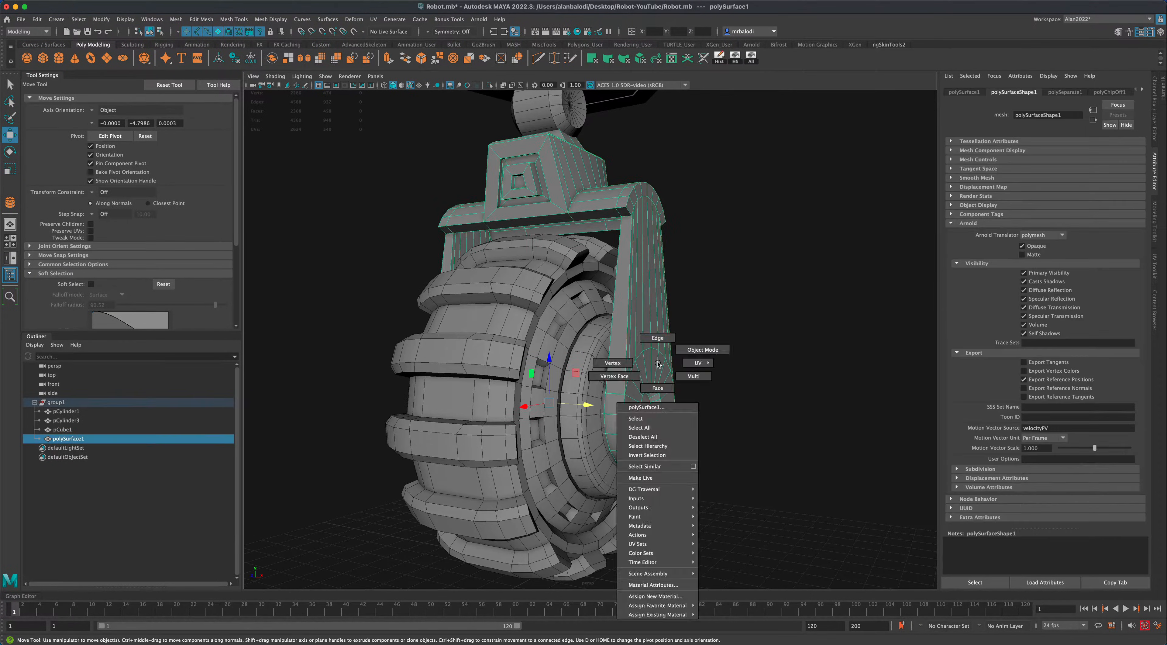
right_click_drag(658, 363, 657, 338)
left_click_drag(756, 411, 638, 461, "alt")
left_click(637, 411)
right_click_drag(637, 461, 698, 463, "alt")
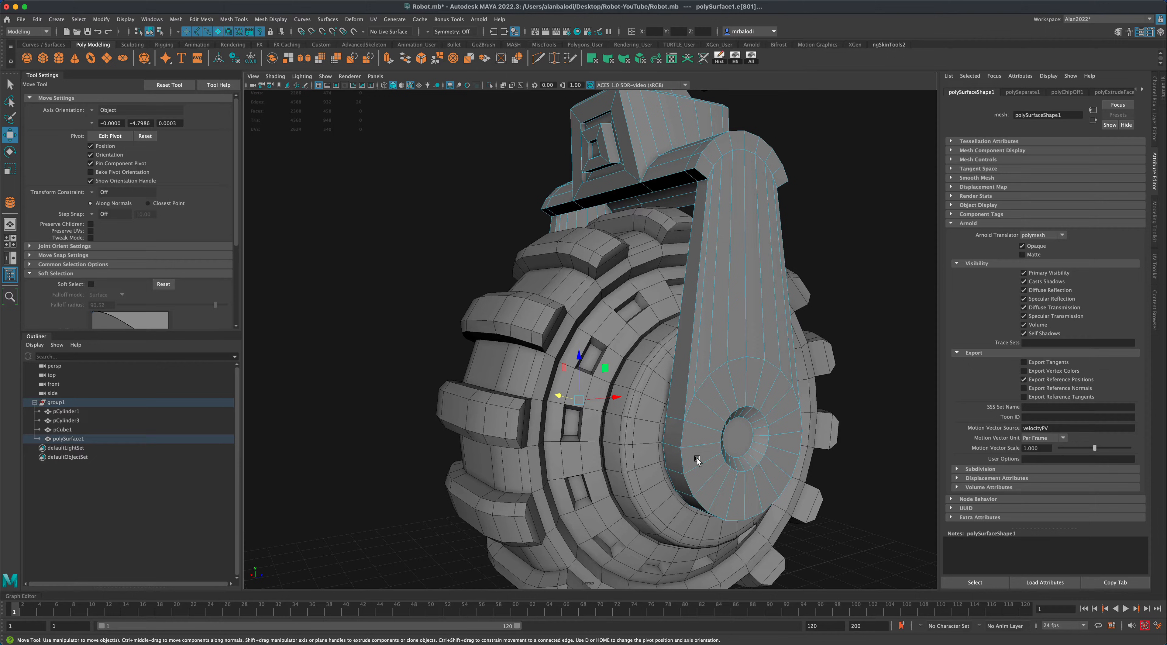
left_click(736, 471)
left_click_drag(831, 496, 758, 485, "alt")
left_click(9, 170)
left_click_drag(400, 424, 379, 433, "alt")
left_click_drag(603, 408, 610, 409)
left_click_drag(429, 404, 459, 402, "alt")
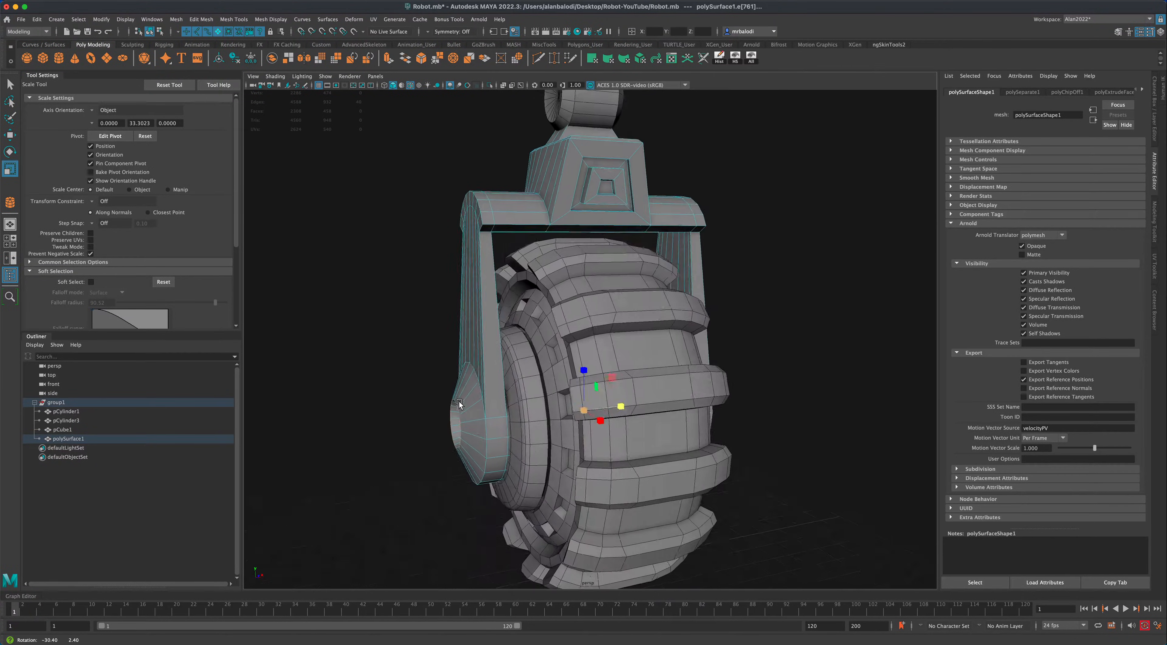
Check the fork's reshaped hub caps from the front and side, return to Object Mode and clear the selection.
left_click_drag(386, 225, 448, 184, "alt")
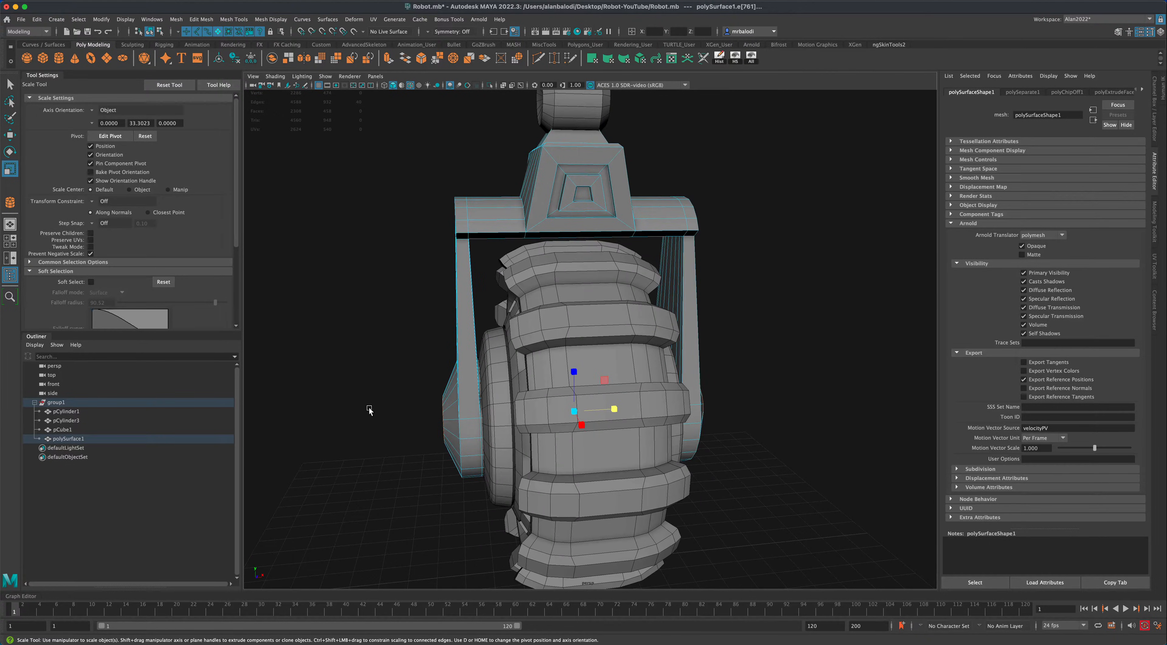
left_click_drag(369, 410, 301, 406, "alt")
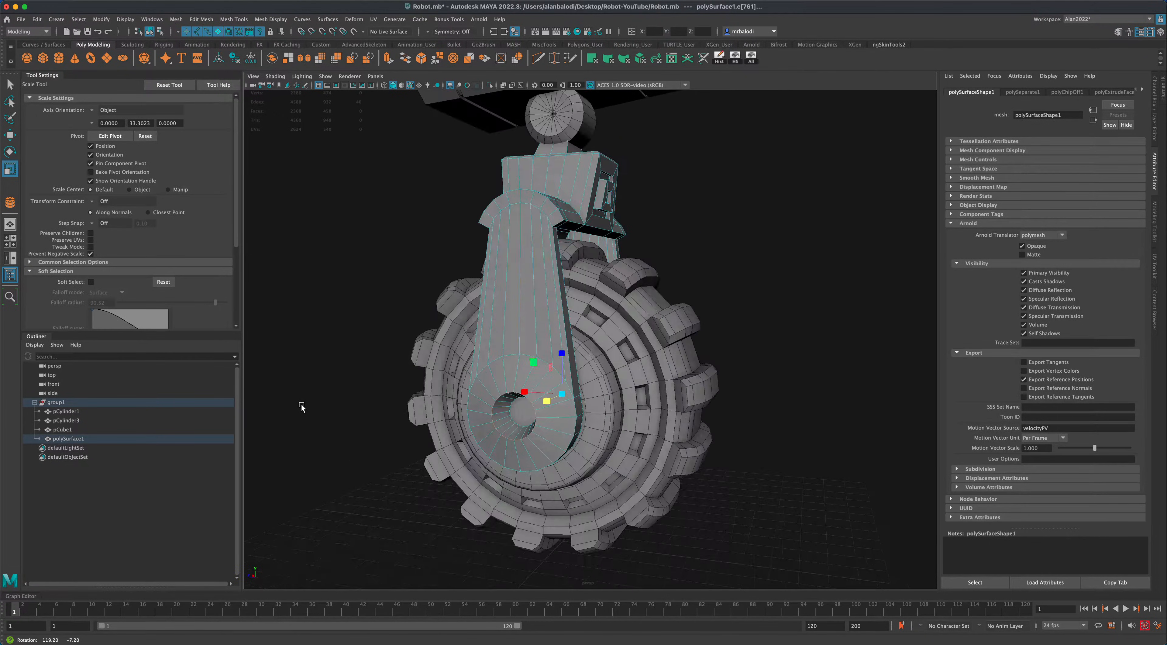
scroll(301, 407, "down", 10)
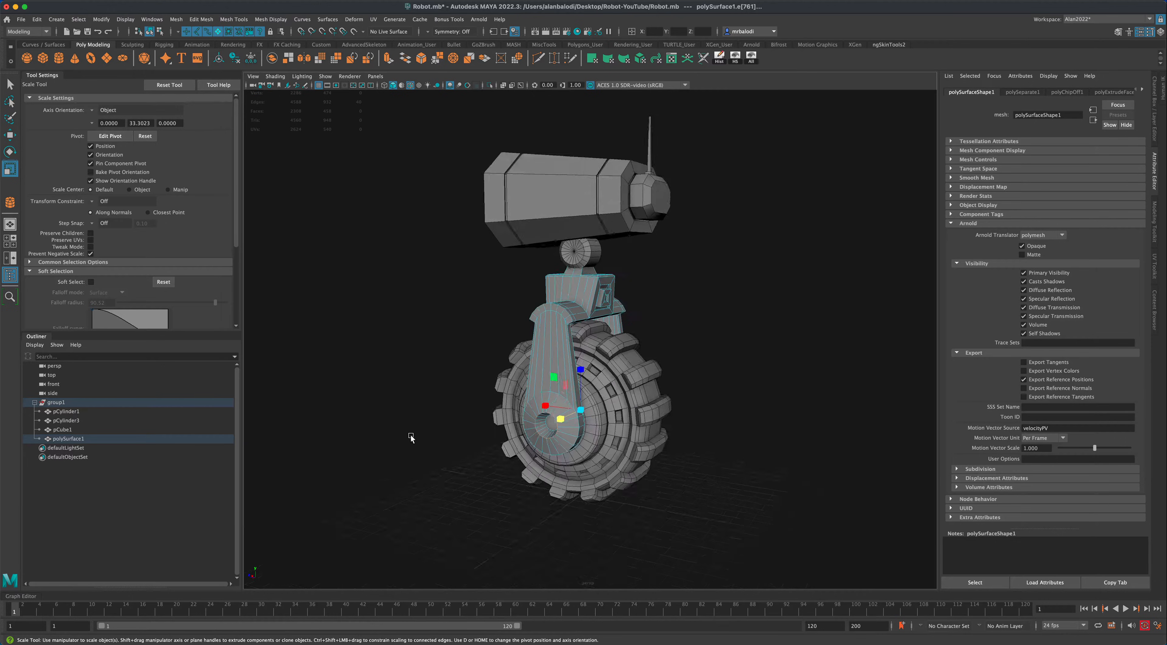
left_click_drag(411, 437, 458, 422, "alt")
scroll(458, 422, "up", 2)
key("q")
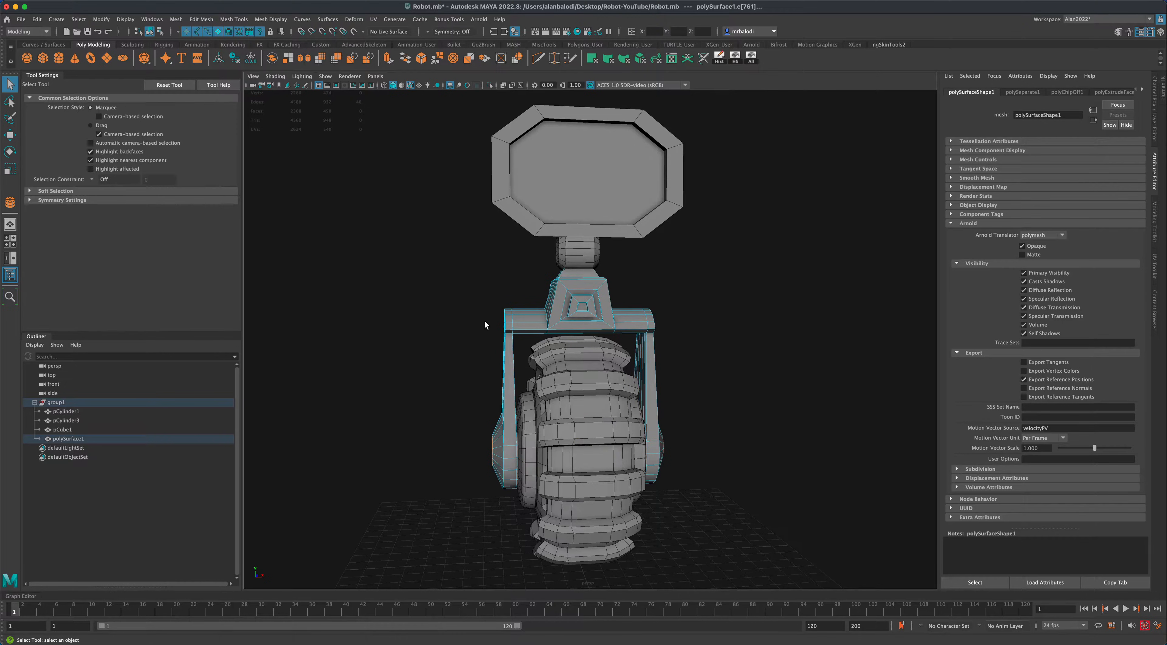
right_click_drag(506, 322, 532, 311)
left_click(447, 341)
left_click_drag(448, 360, 627, 428, "alt")
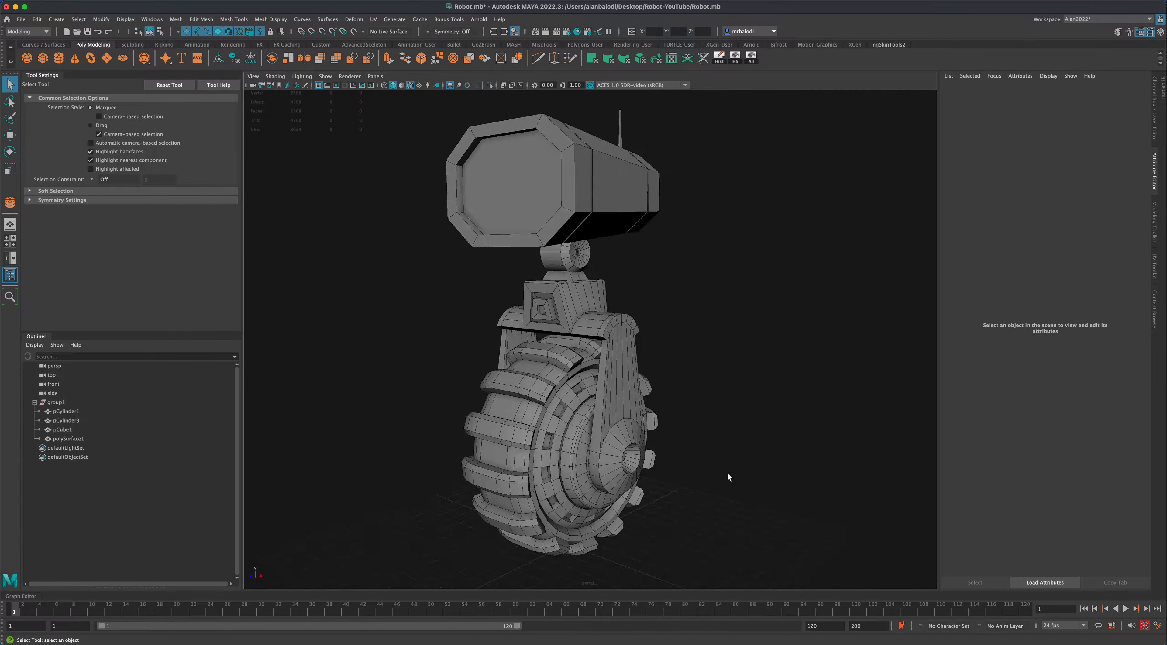
Select the robot's head and show its rotation manipulator to check the pivot position.
left_click_drag(707, 465, 746, 448, "alt")
middle_click_drag(746, 449, 752, 489, "alt")
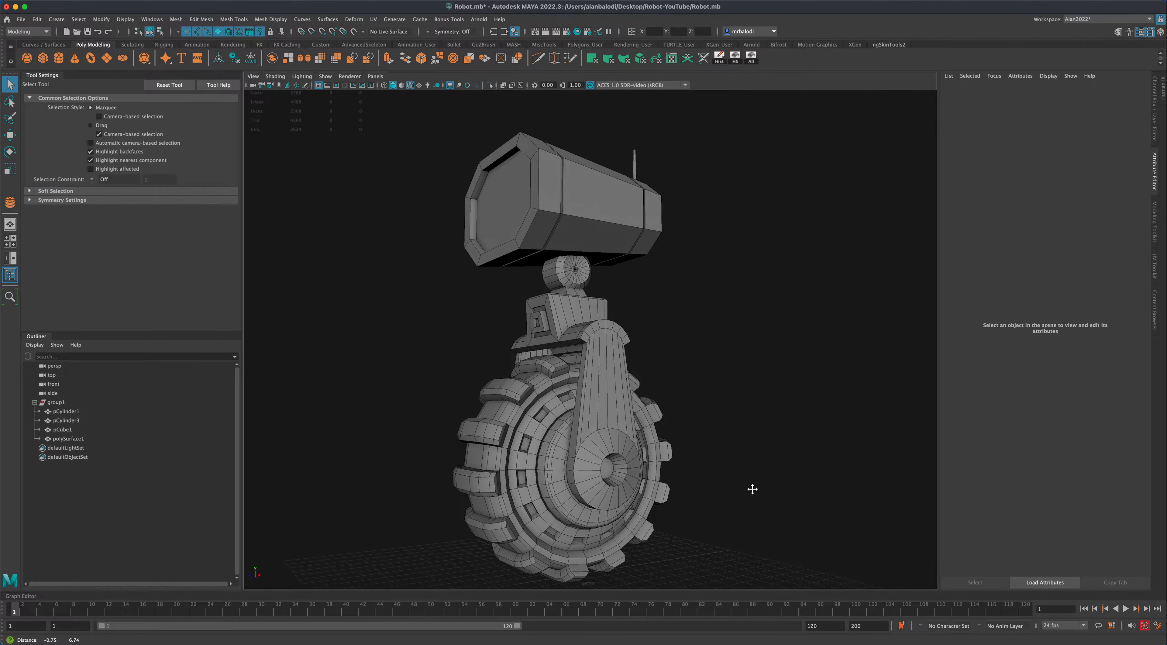
left_click_drag(752, 489, 728, 426, "alt")
left_click(596, 237)
mouse_move(685, 314)
left_mouse_down("alt")
mouse_move(686, 329)
mouse_move(701, 328)
left_mouse_up("alt")
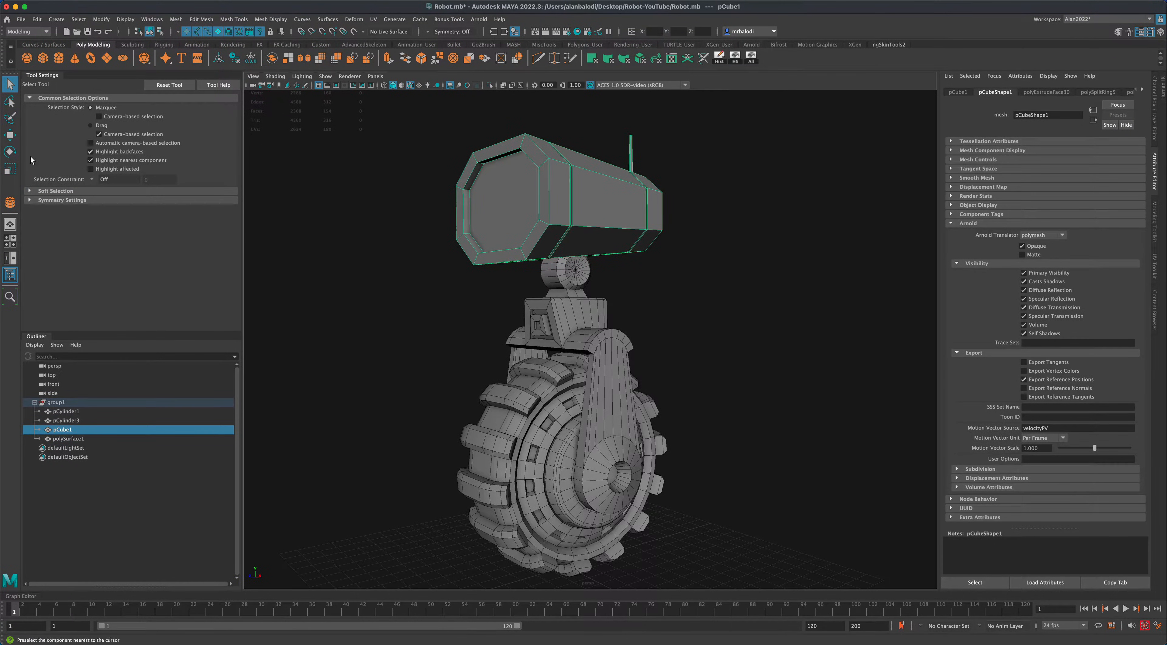
left_click(9, 152)
left_click_drag(463, 277, 433, 292, "alt")
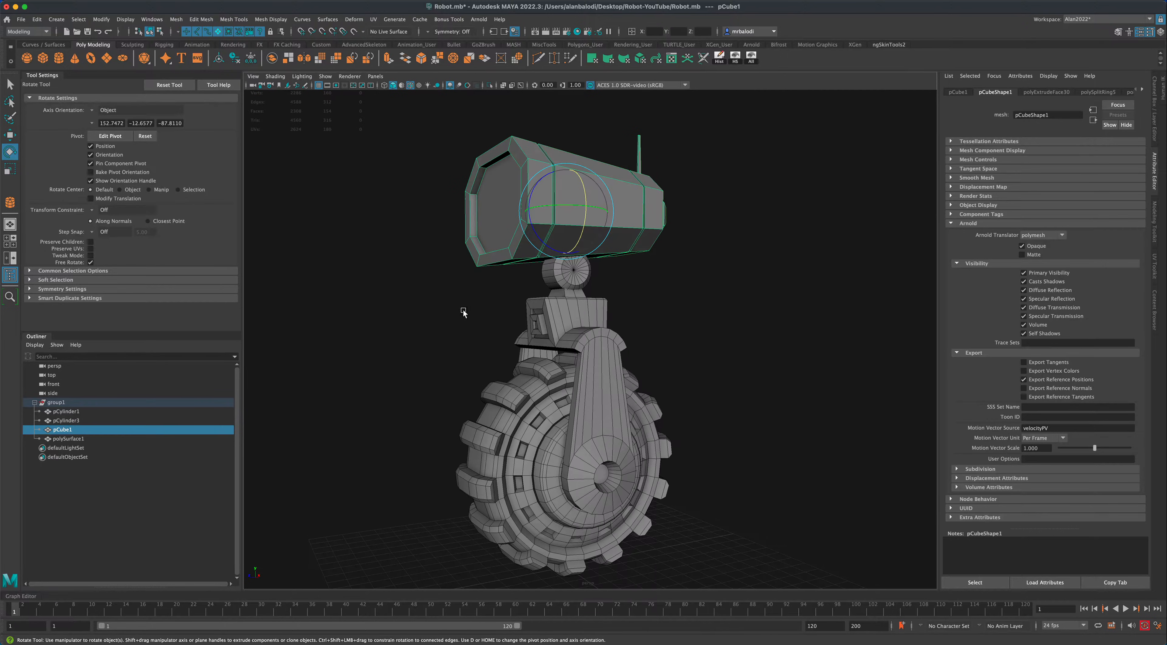
In the side view, move the head's pivot straight down to its underside, just above the round neck joint.
key("space")
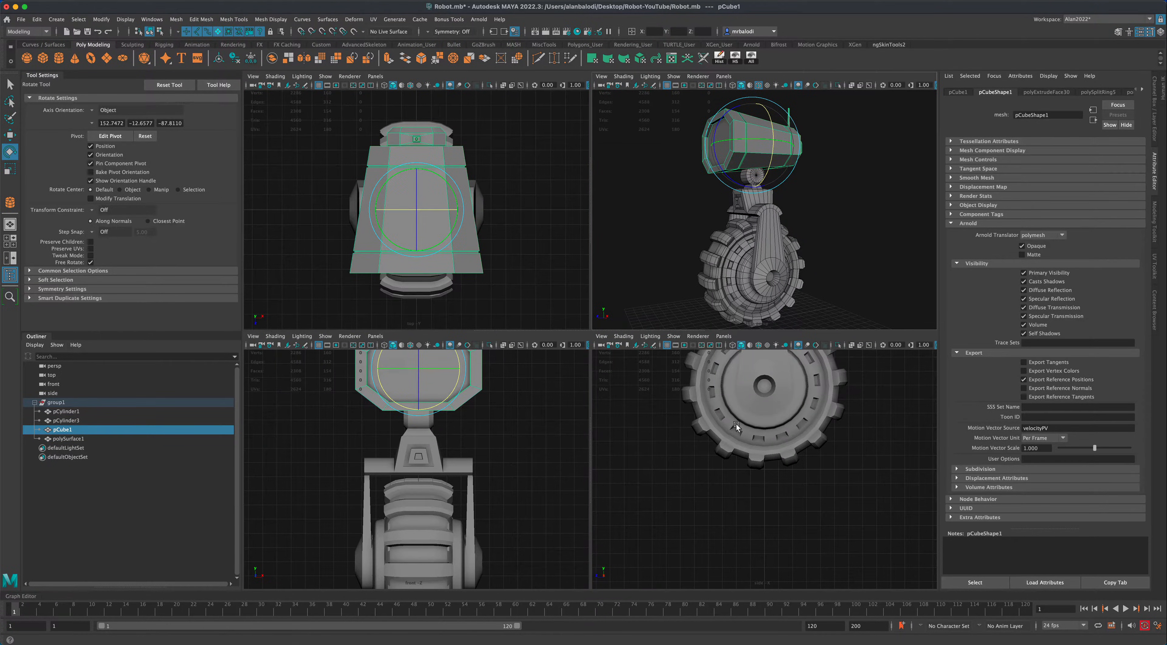
key("space")
middle_click_drag(774, 356, 769, 516, "alt")
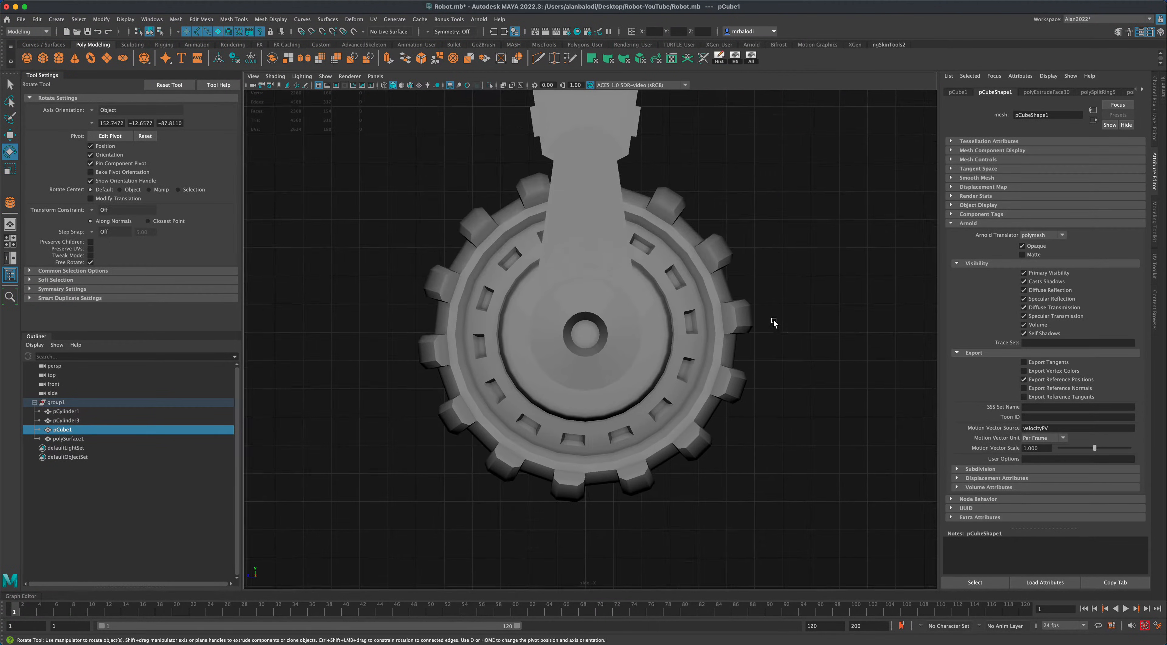
middle_click_drag(775, 228, 774, 438, "alt")
scroll(773, 440, "up", 3)
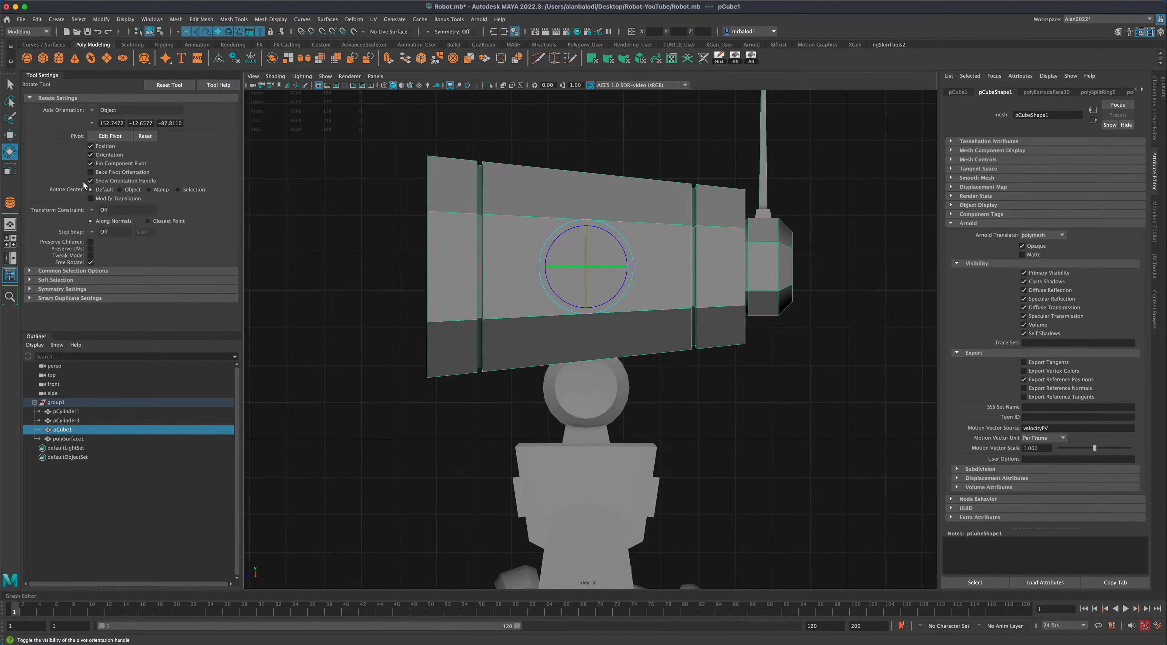
left_click(10, 134)
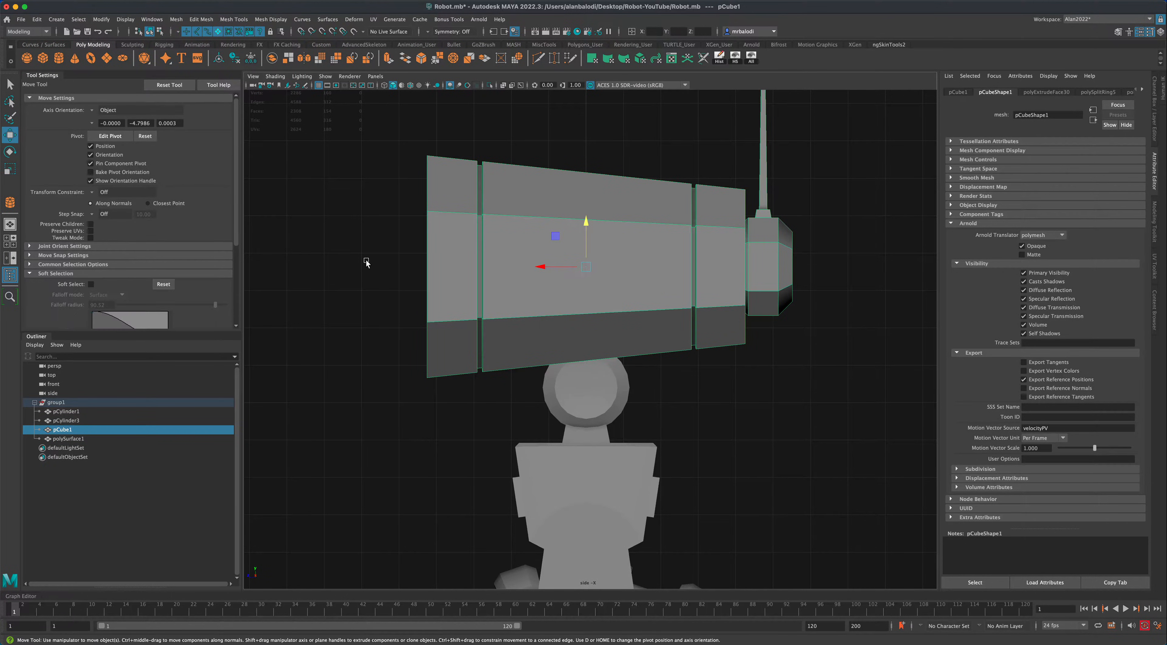
key("d")
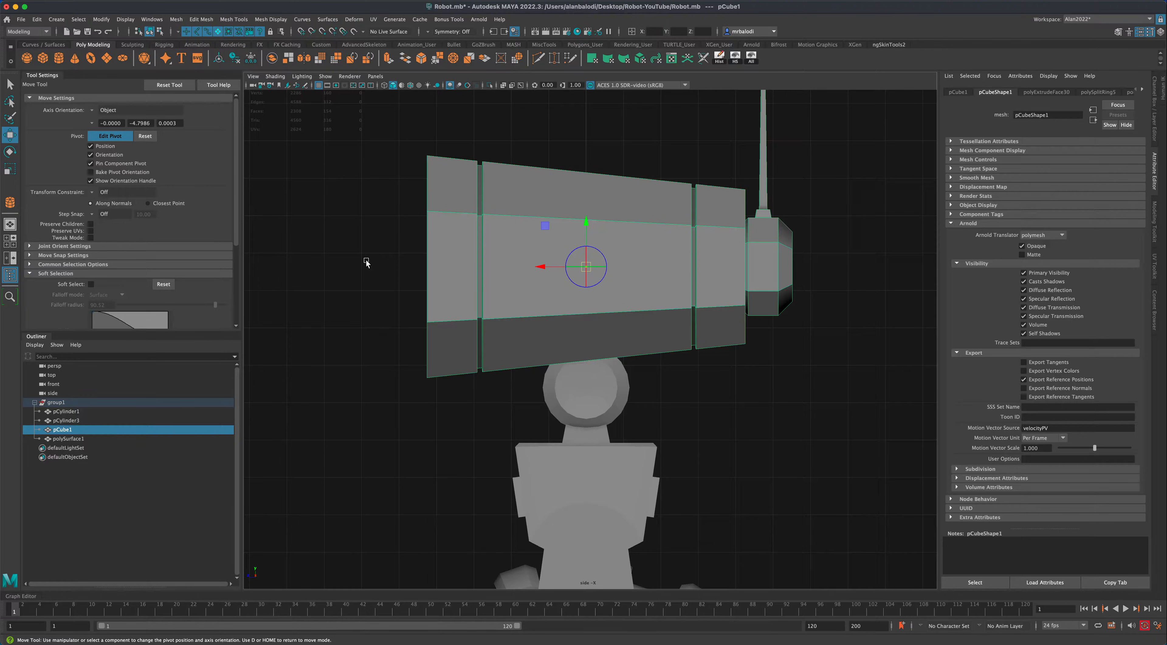
middle_click_drag(545, 225, 543, 311)
key("d")
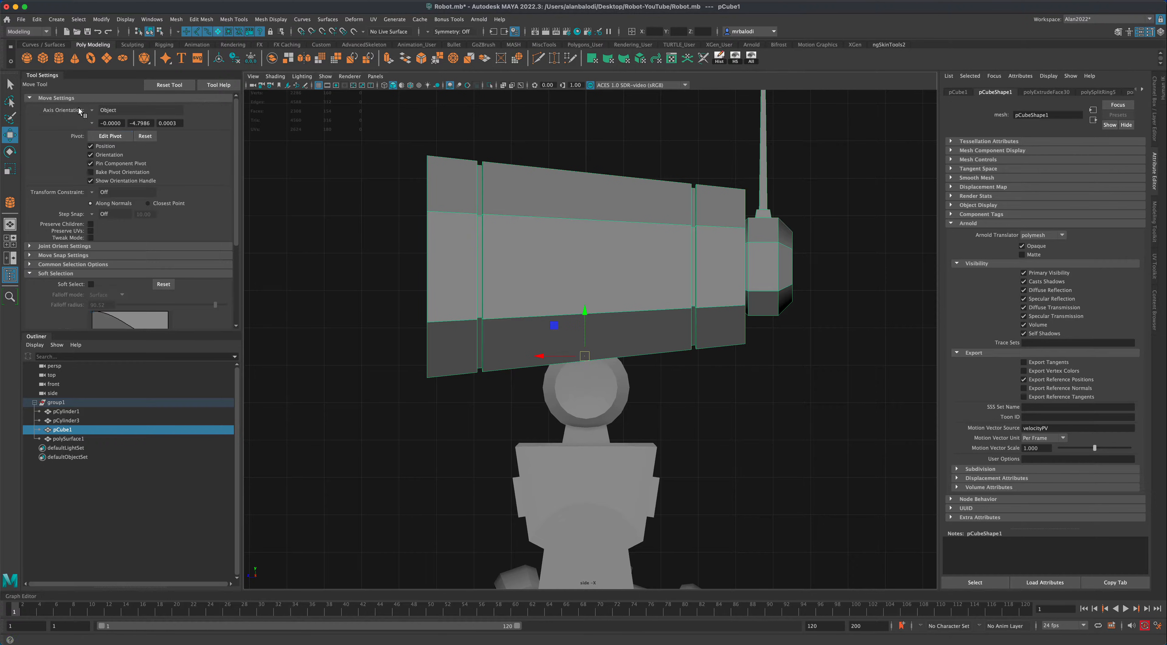
Try tilting the head upward about its repositioned pivot in the perspective view, using the Rotate tool.
left_click(9, 84)
key("space")
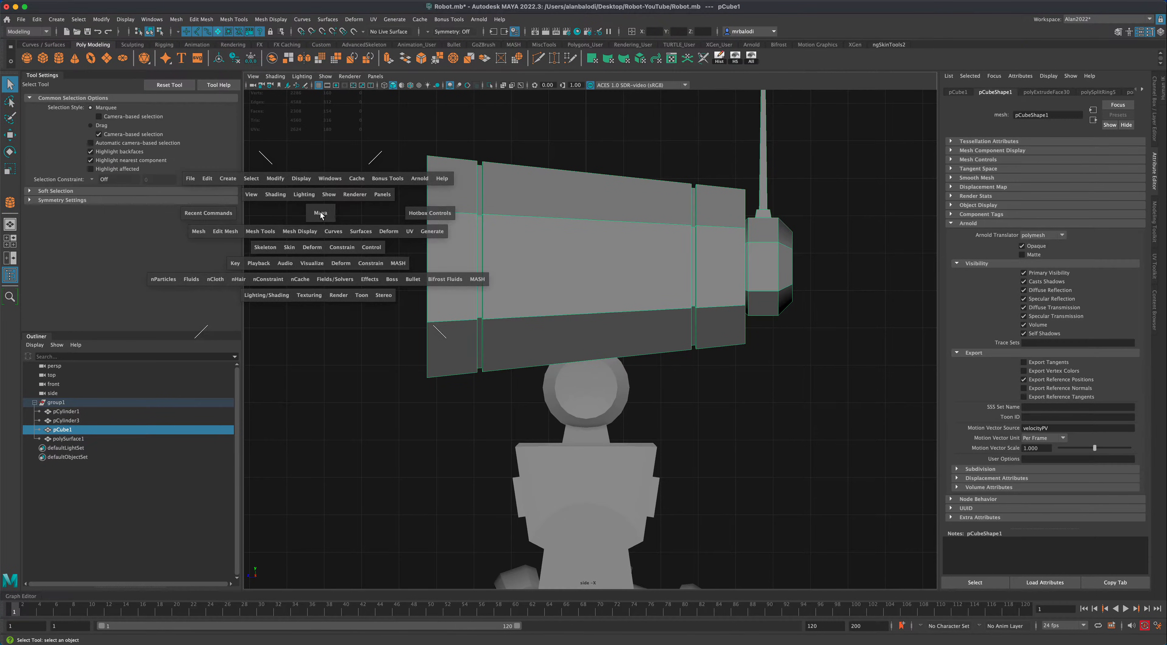
key("space")
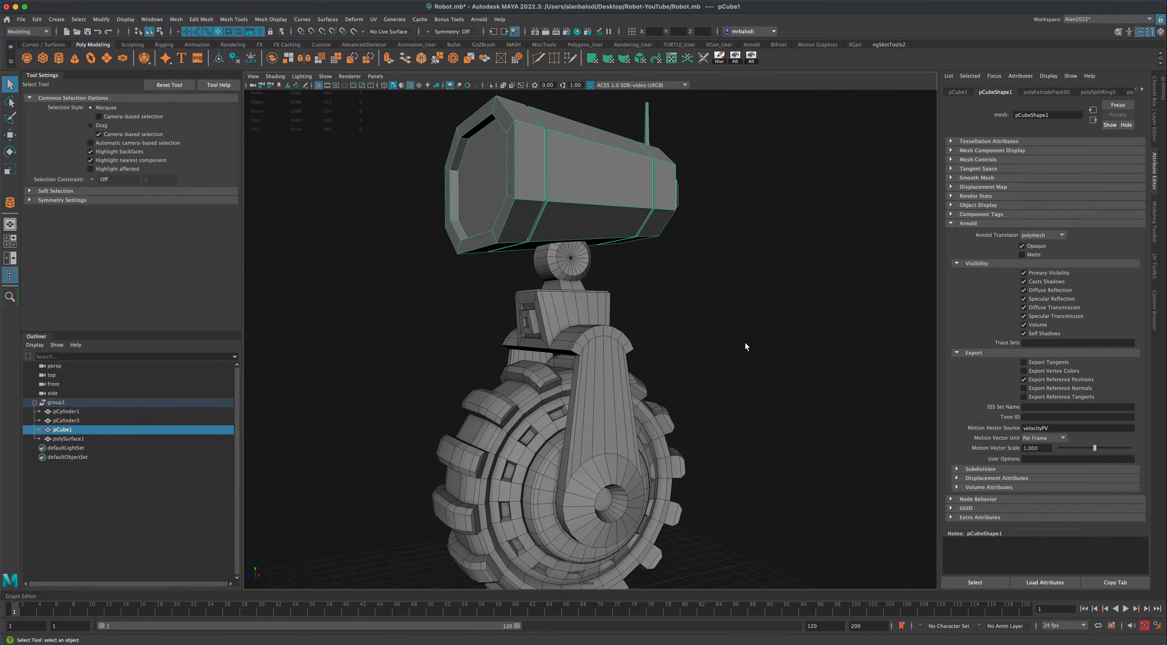
left_click_drag(717, 345, 722, 338, "alt")
key("e")
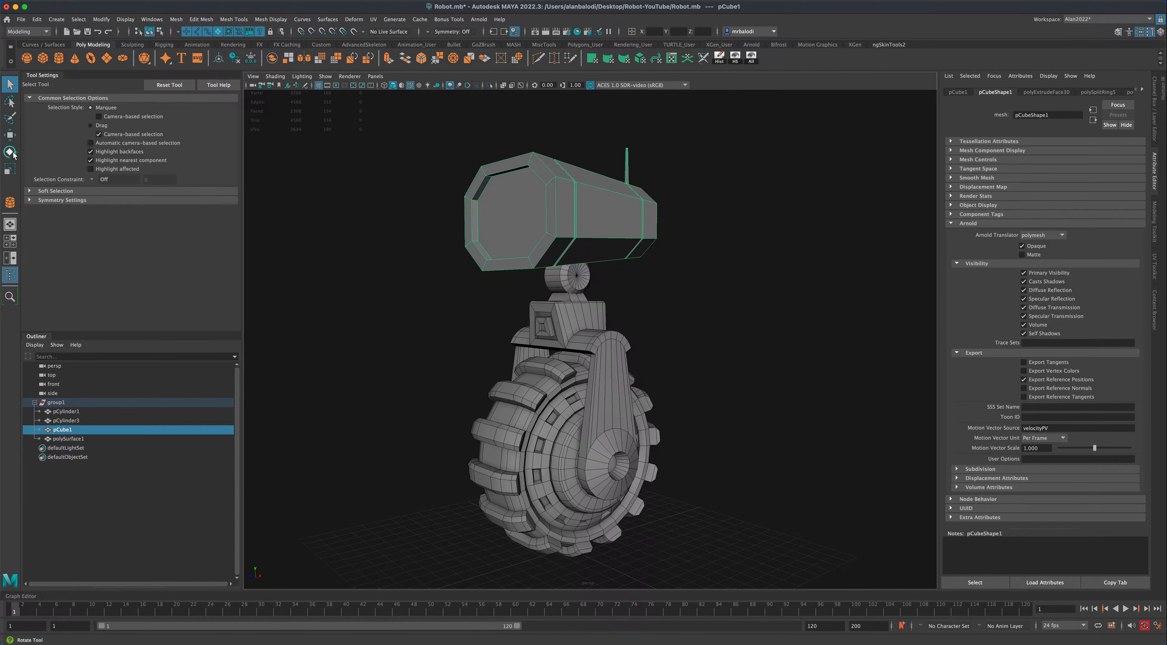
left_click_drag(535, 250, 532, 221)
left_click_drag(705, 309, 589, 277, "alt")
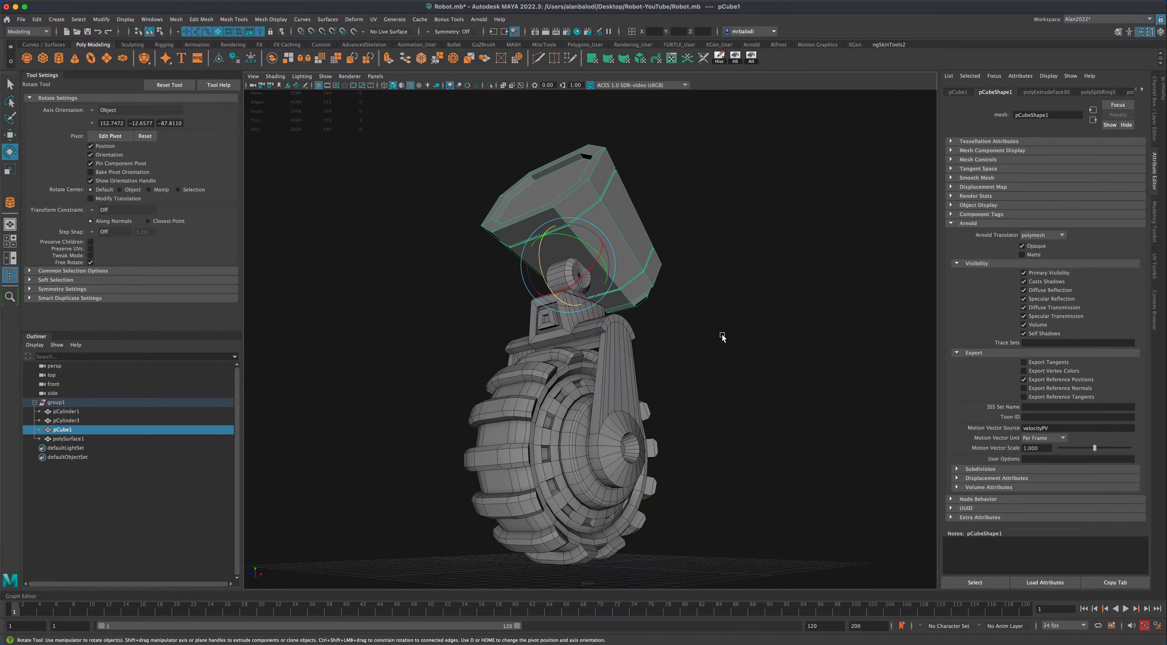
mouse_move(722, 336)
left_mouse_down("alt")
mouse_move(745, 358)
mouse_move(800, 364)
mouse_move(684, 288)
mouse_move(701, 308)
mouse_move(662, 323)
mouse_move(692, 327)
mouse_move(713, 351)
left_mouse_up("alt")
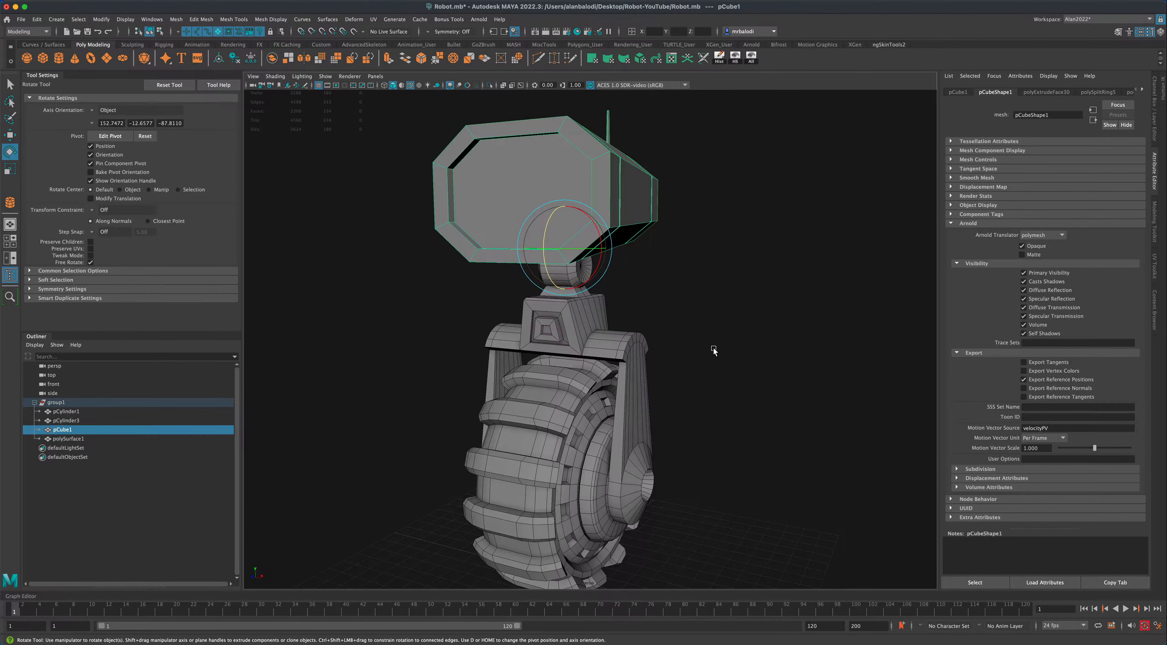
Clear the head's selection and examine the head's underside around the round neck joint from below.
scroll(713, 349, "down", 3)
left_click(8, 86)
middle_click_drag(404, 311, 424, 347, "alt")
scroll(419, 343, "up", 3)
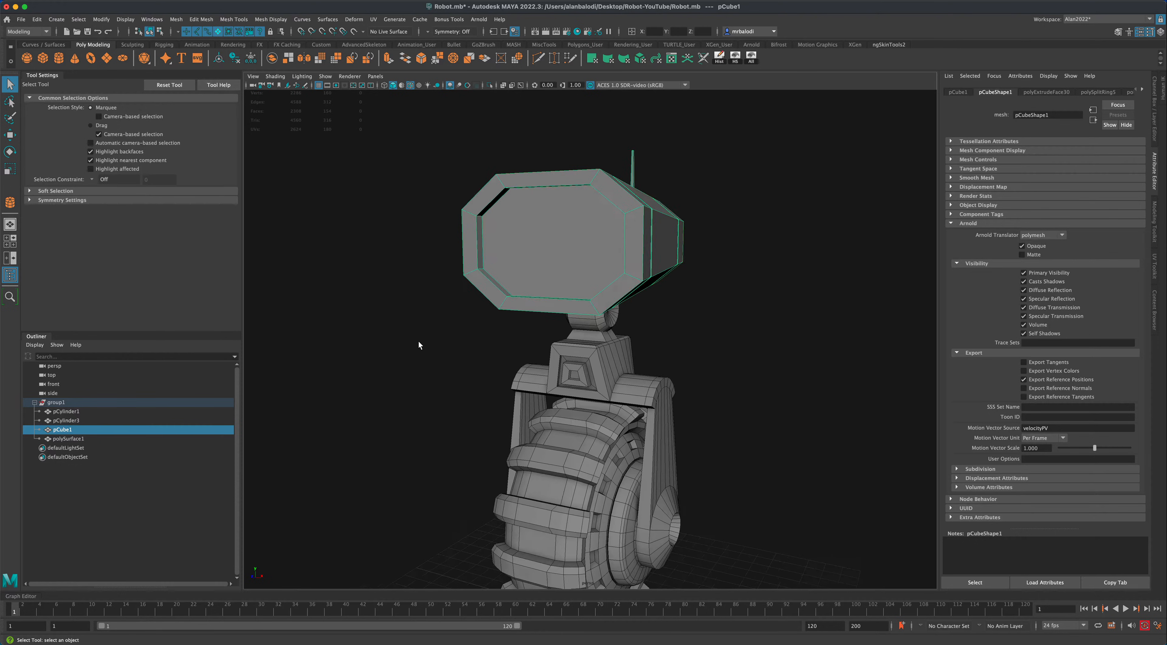
left_click(418, 342)
left_click_drag(465, 355, 430, 334, "alt")
middle_click_drag(724, 358, 720, 372, "alt")
left_click_drag(732, 380, 706, 380, "alt")
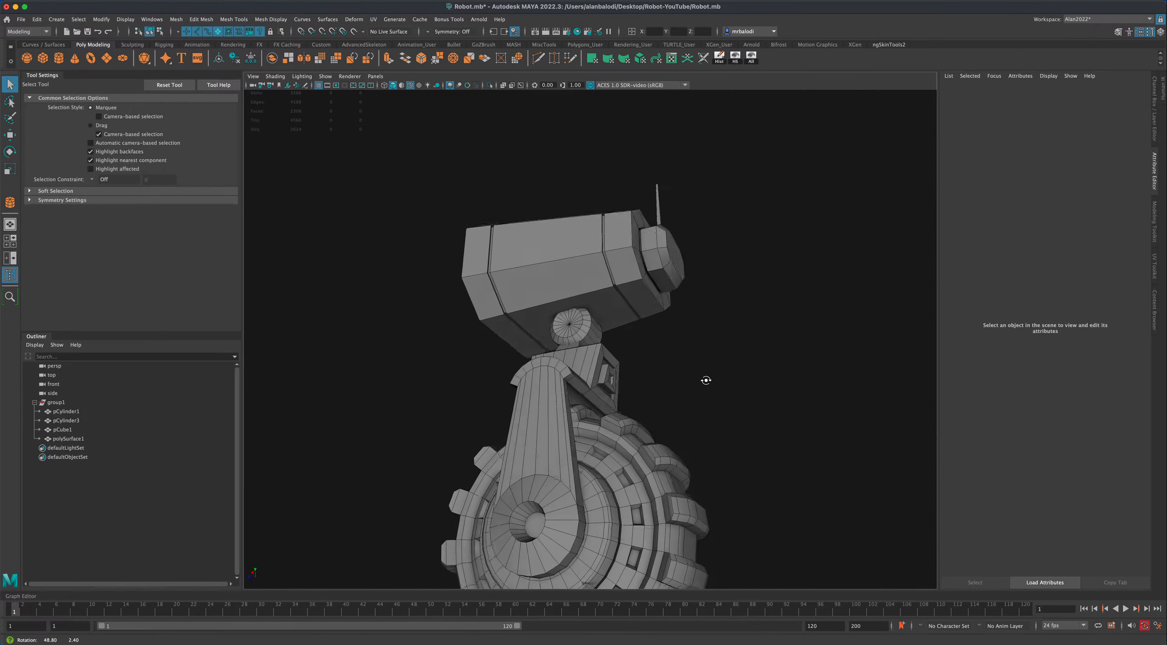
middle_click_drag(713, 390, 722, 433, "alt")
scroll(723, 431, "up", 3)
scroll(724, 435, "up", 2)
Extrude the large middle face on the head's underside and scale the new face uniformly to 0.7.
left_click(618, 348)
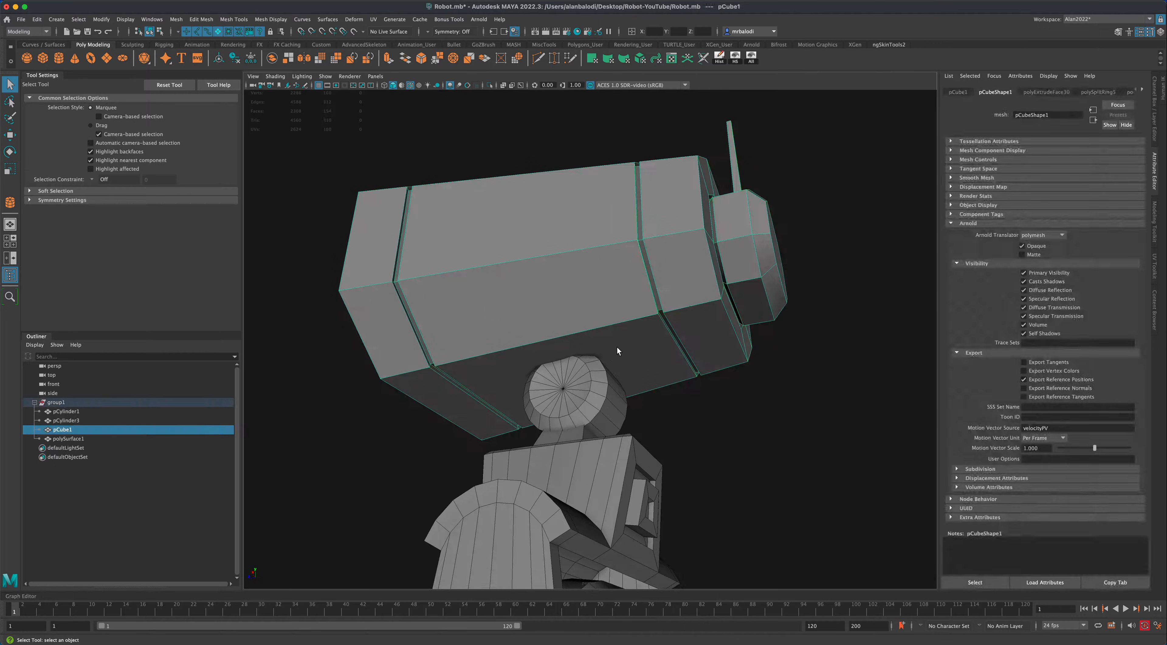
right_click(618, 349)
right_click_drag(617, 369, 617, 373)
left_click(625, 362)
mouse_move(819, 424)
left_mouse_down("alt")
mouse_move(758, 419)
mouse_move(802, 416)
left_mouse_up("alt")
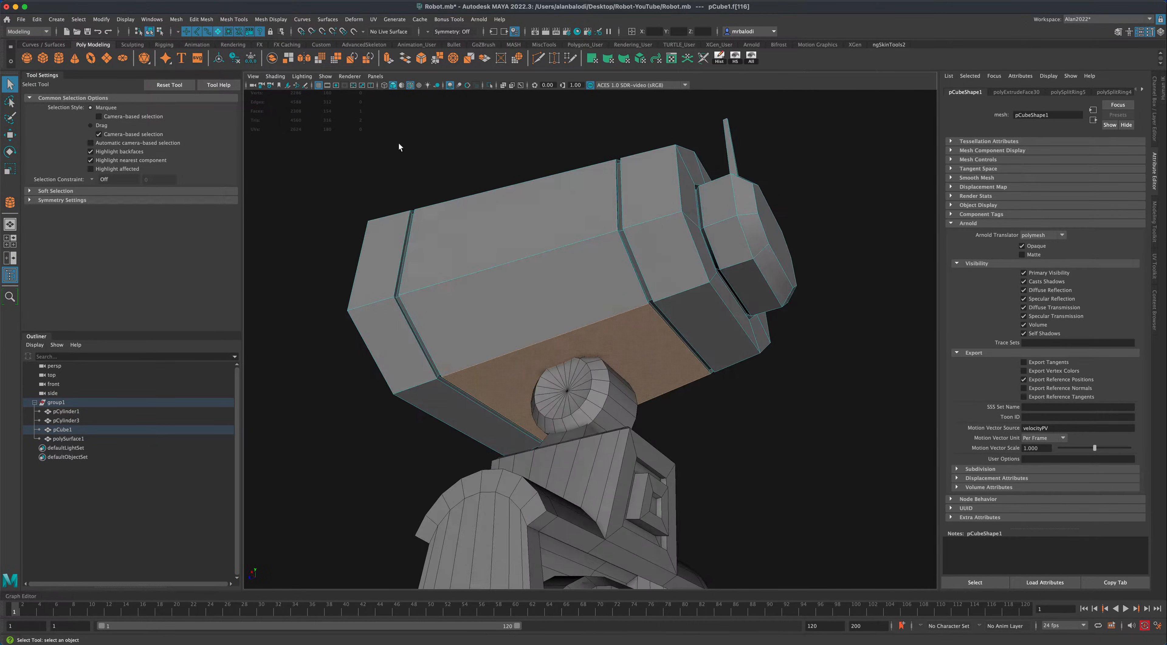
key("ctrl+e")
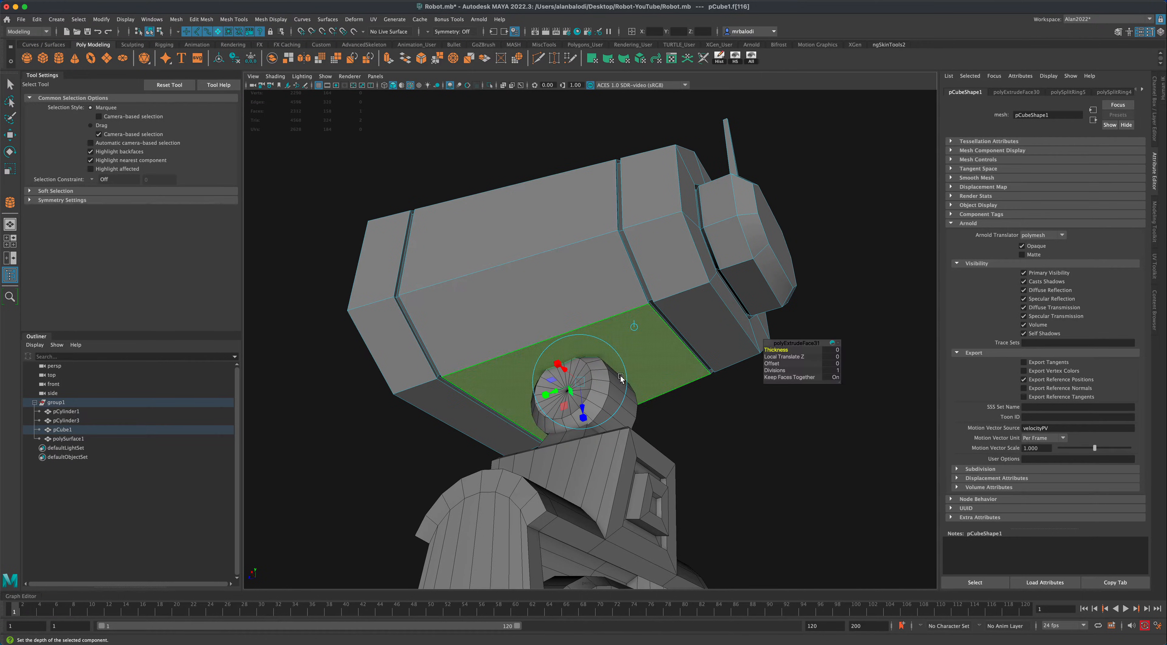
left_click(583, 417)
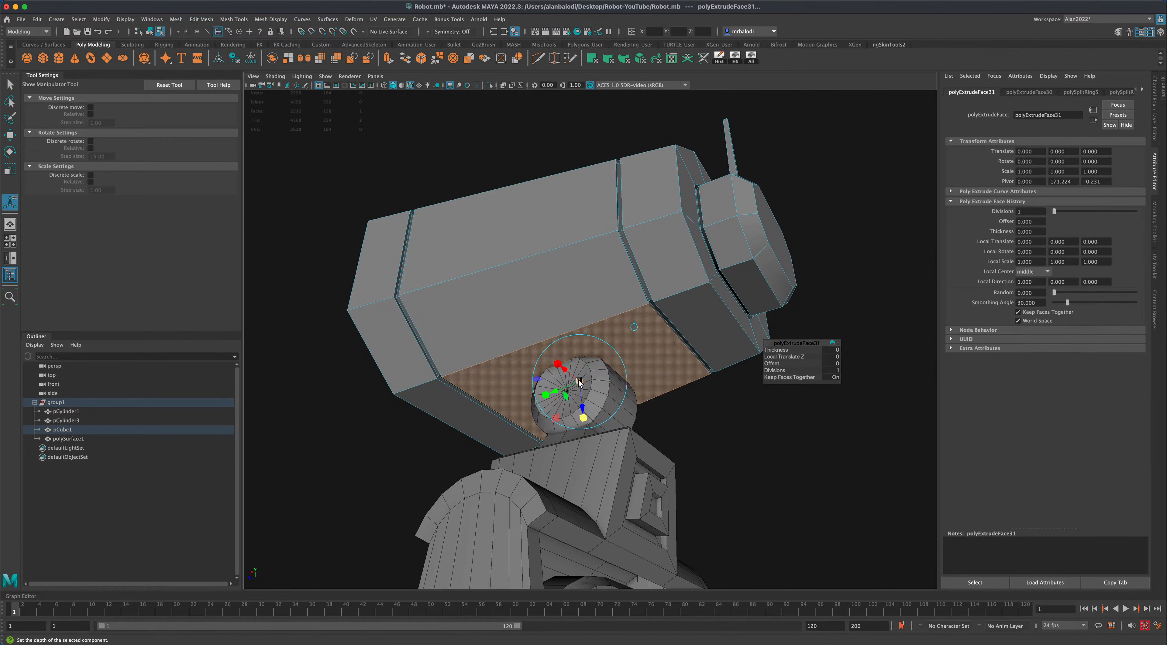
left_click_drag(581, 382, 724, 440)
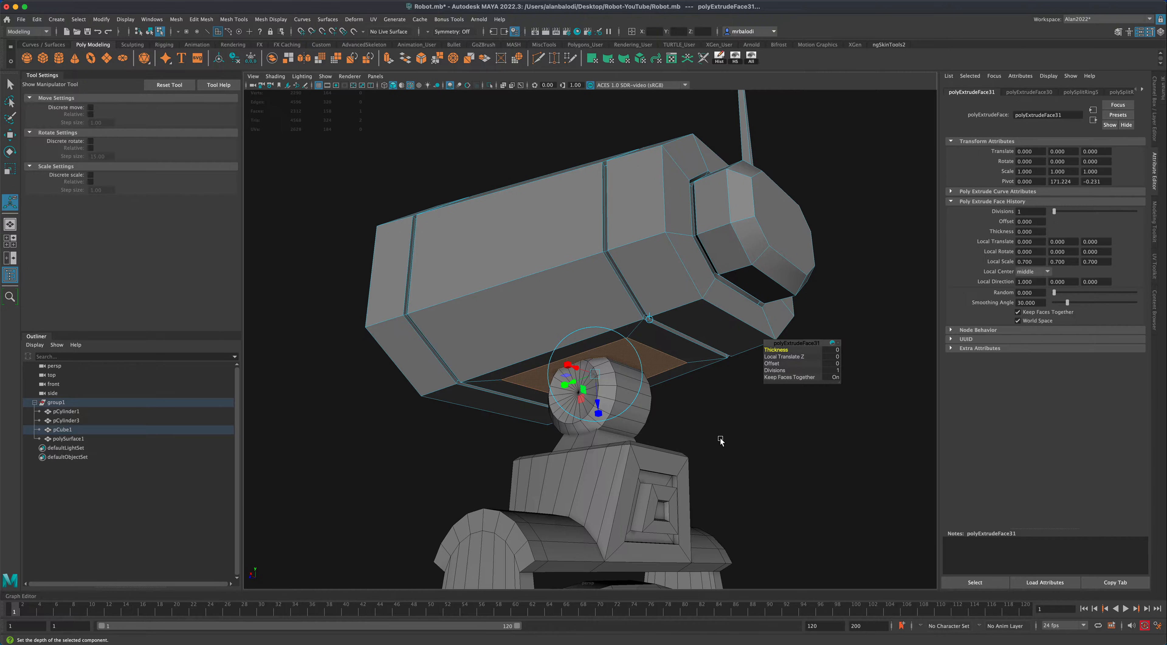
Extrude the inset underside face into the head with Local Translate Z -2.849 and scale 0.733, and return to Object Mode.
key("ctrl+e")
left_click_drag(599, 399, 599, 392)
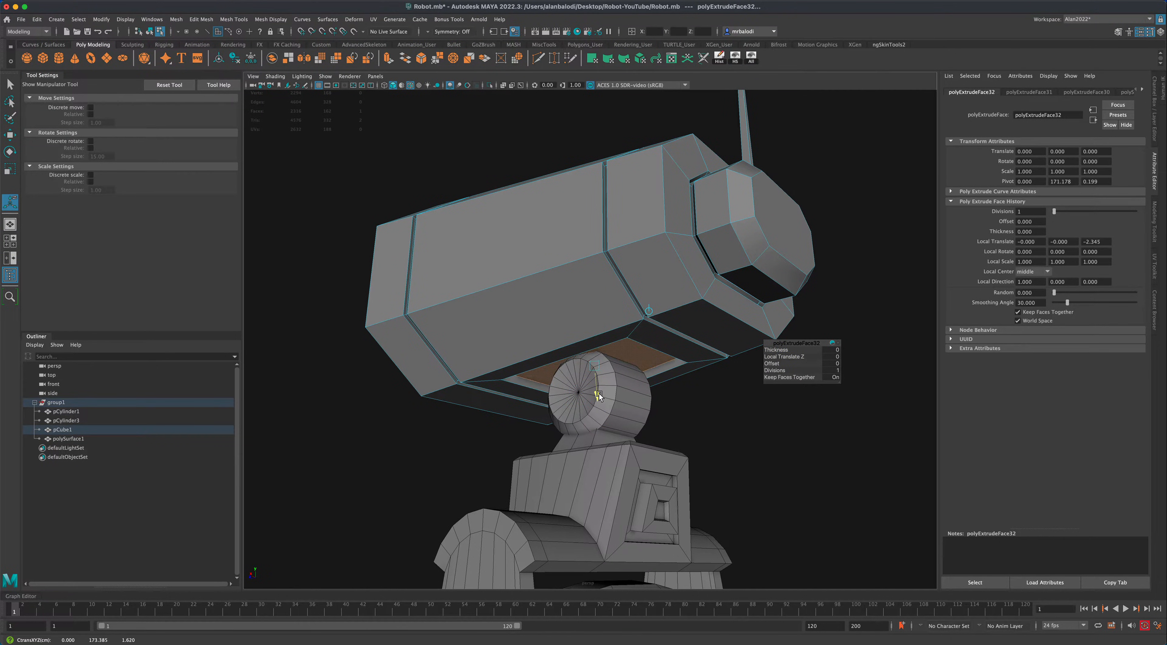
mouse_move(599, 397)
left_mouse_down("alt")
mouse_move(611, 373)
mouse_move(597, 375)
left_mouse_up("alt")
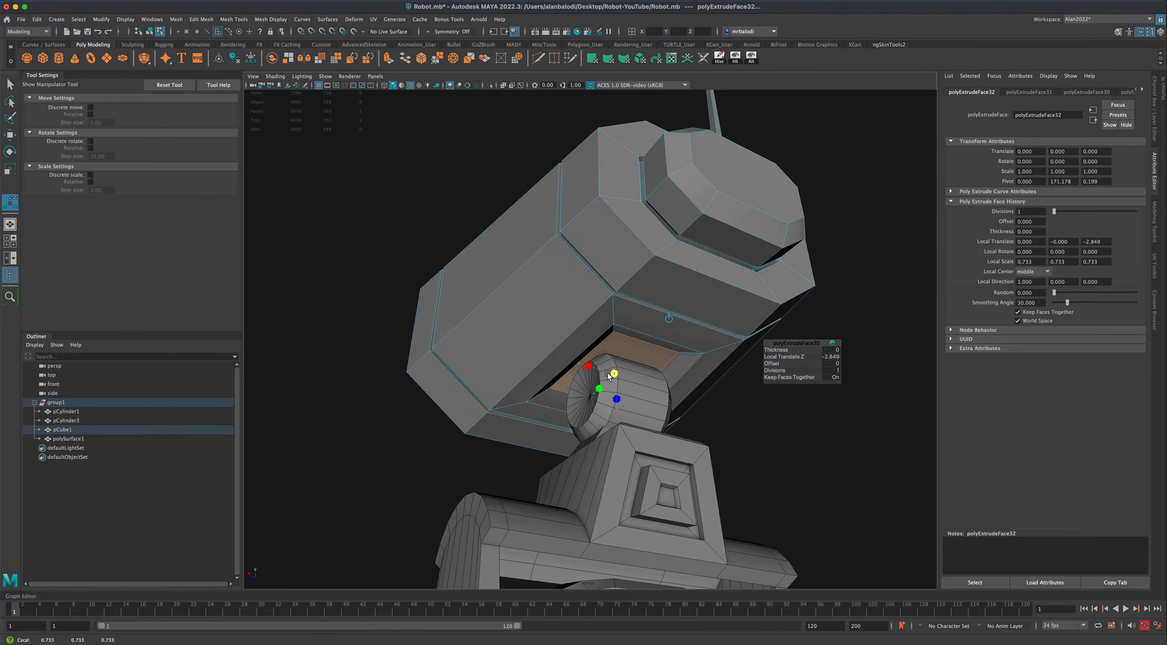
left_click_drag(772, 430, 815, 438, "alt")
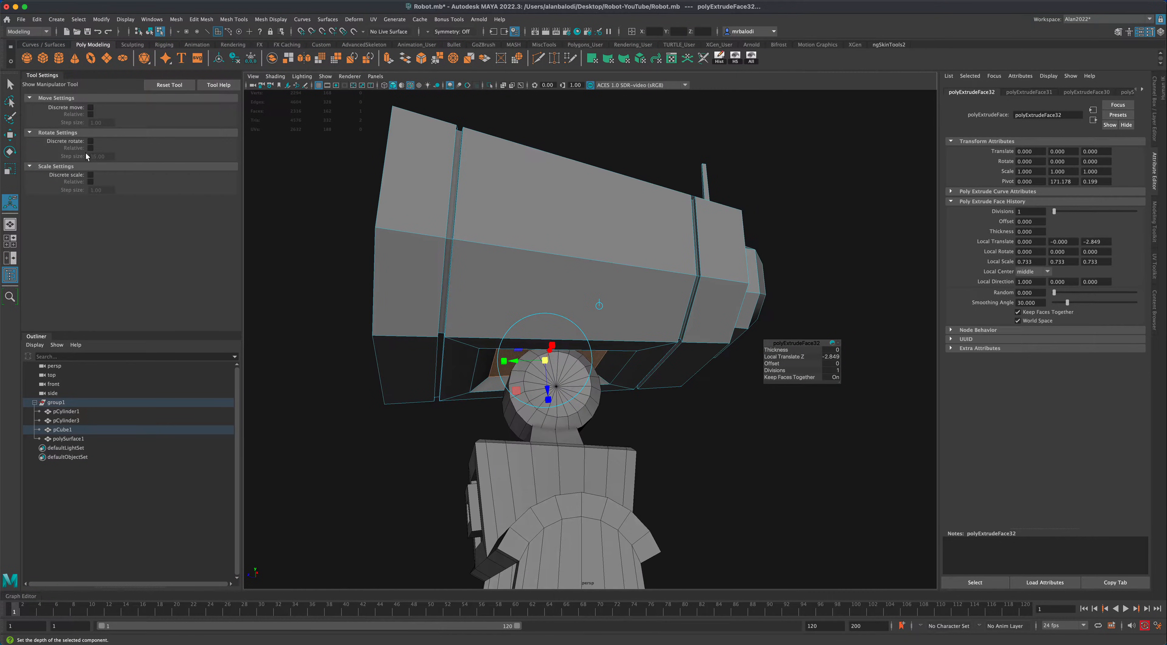
key("q")
right_click_drag(561, 230, 585, 218)
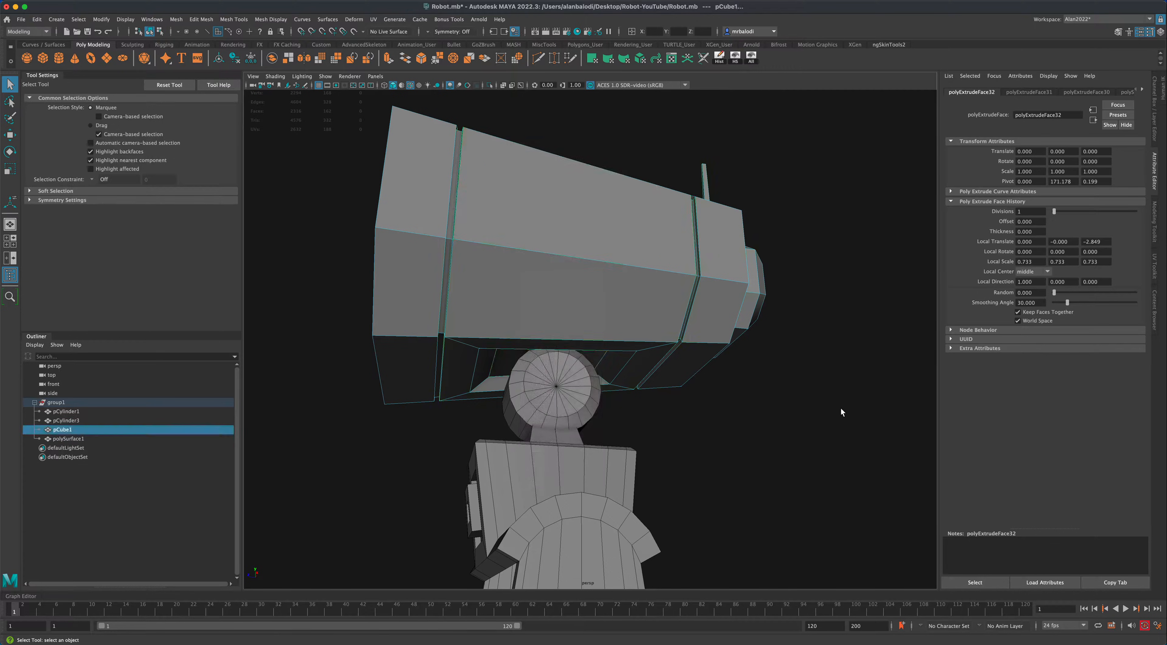
left_click(842, 406)
scroll(768, 415, "down", 3)
left_click_drag(762, 402, 765, 404, "alt")
Try tilting the head about its pivot with the Rotate tool to test the clearance over the neck joint.
left_click(466, 271)
key("e")
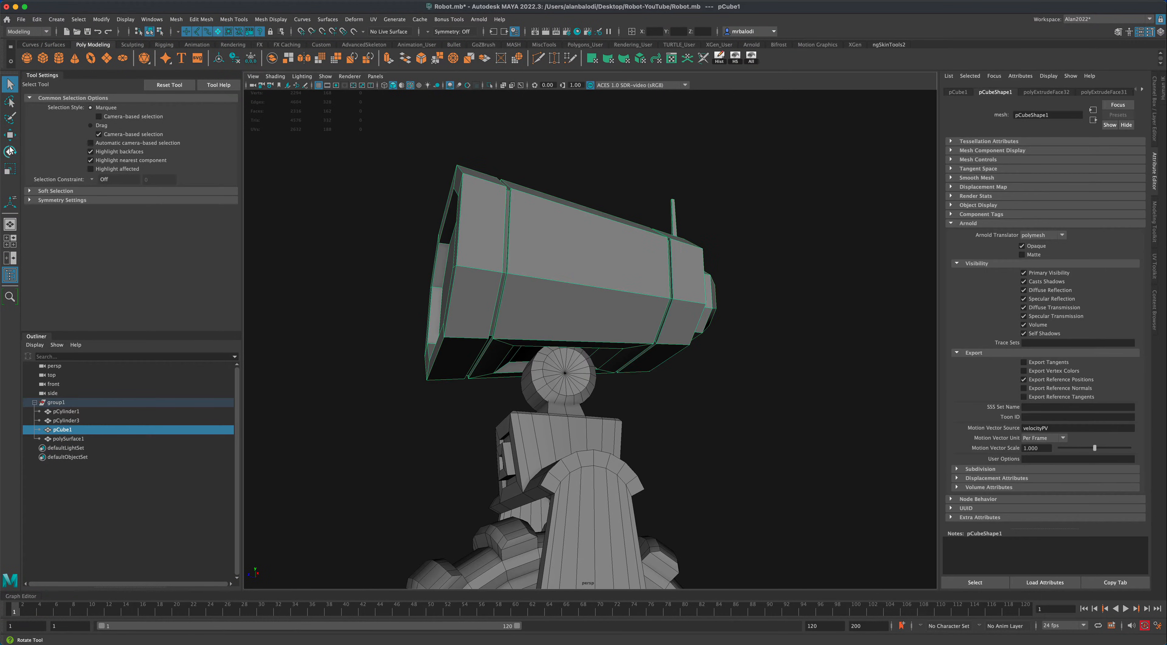
left_click_drag(521, 371, 380, 347)
key("super+z")
left_click(10, 135)
key("e")
left_click(342, 330)
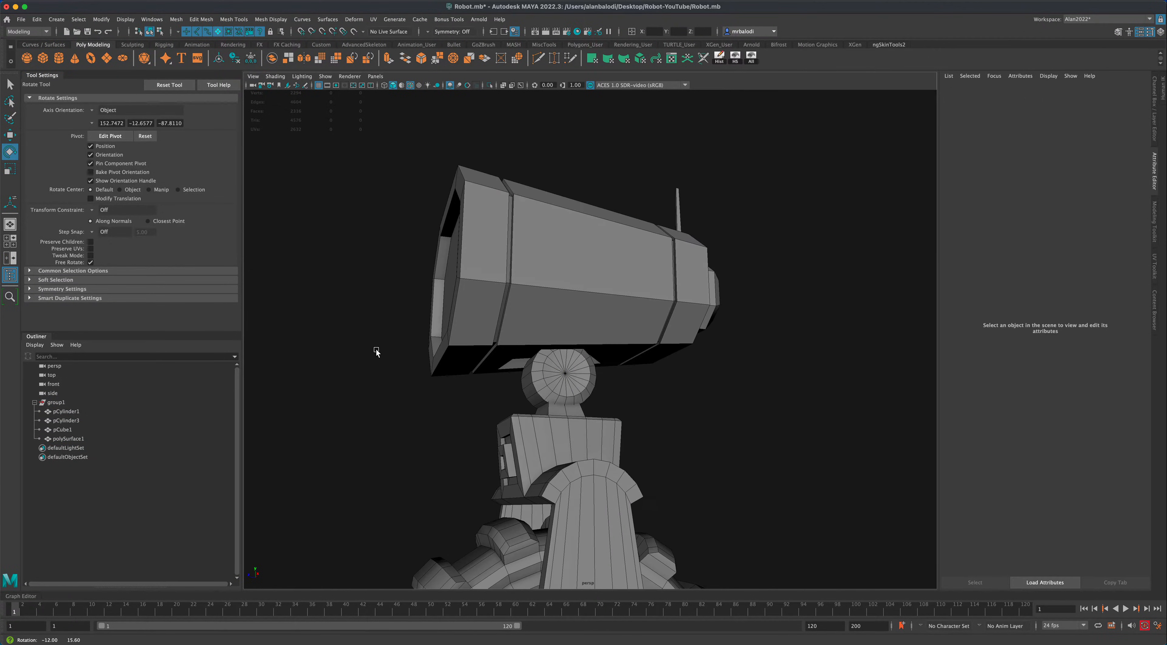
left_click(523, 355)
mouse_move(521, 360)
left_mouse_down()
mouse_move(520, 347)
mouse_move(523, 366)
left_mouse_up()
key("super+z")
Clear the selection and examine the head's rear end and its underside recess from several angles.
left_click_drag(722, 432, 748, 395, "alt")
left_click(739, 454)
scroll(748, 395, "up", 2)
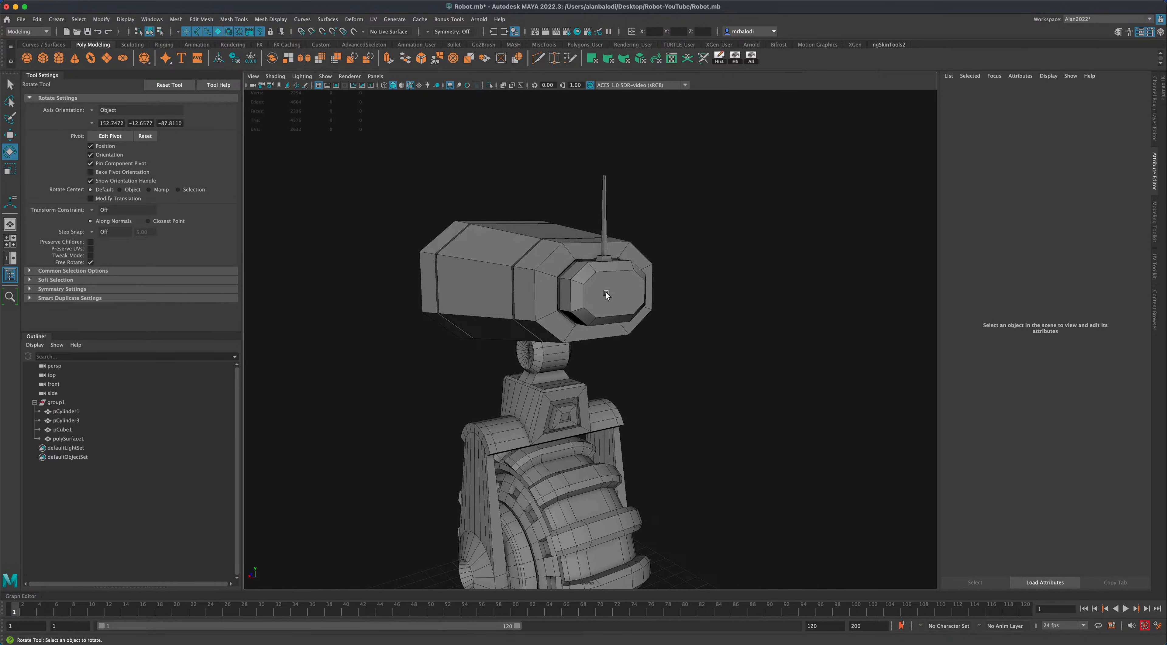
mouse_move(674, 315)
left_mouse_down("alt")
mouse_move(753, 328)
mouse_move(693, 310)
left_mouse_up("alt")
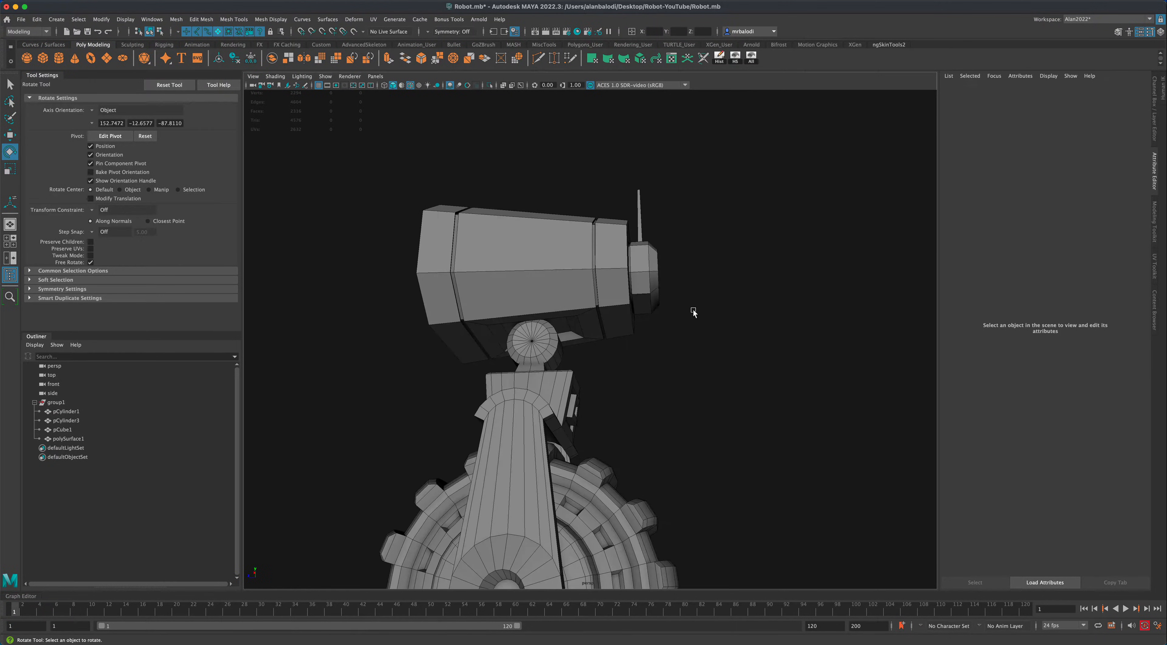
left_click_drag(614, 323, 709, 394, "alt")
middle_click_drag(709, 394, 699, 418, "alt")
scroll(699, 418, "up", 3)
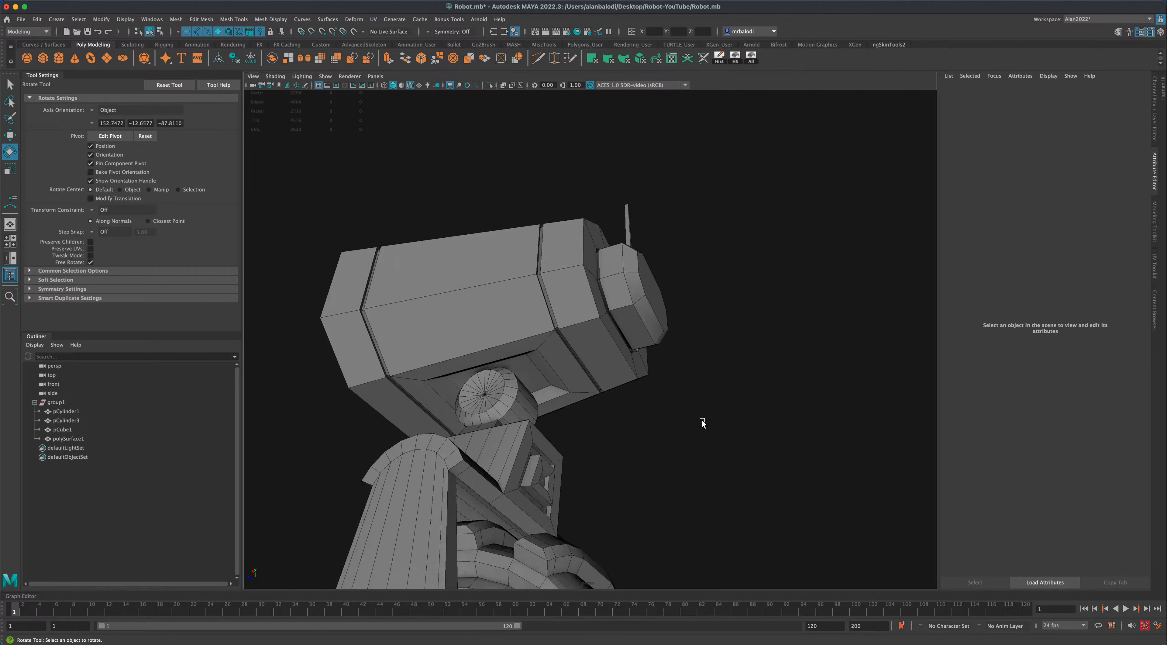
Extrude the flat end face of the head's rear cap and scale the new face uniformly to 0.4.
left_click(644, 374)
left_click_drag(644, 374, 787, 421, "alt")
left_click_drag(613, 317, 636, 324, "alt")
right_click(638, 325)
right_click_drag(639, 335, 631, 341)
left_click(630, 340)
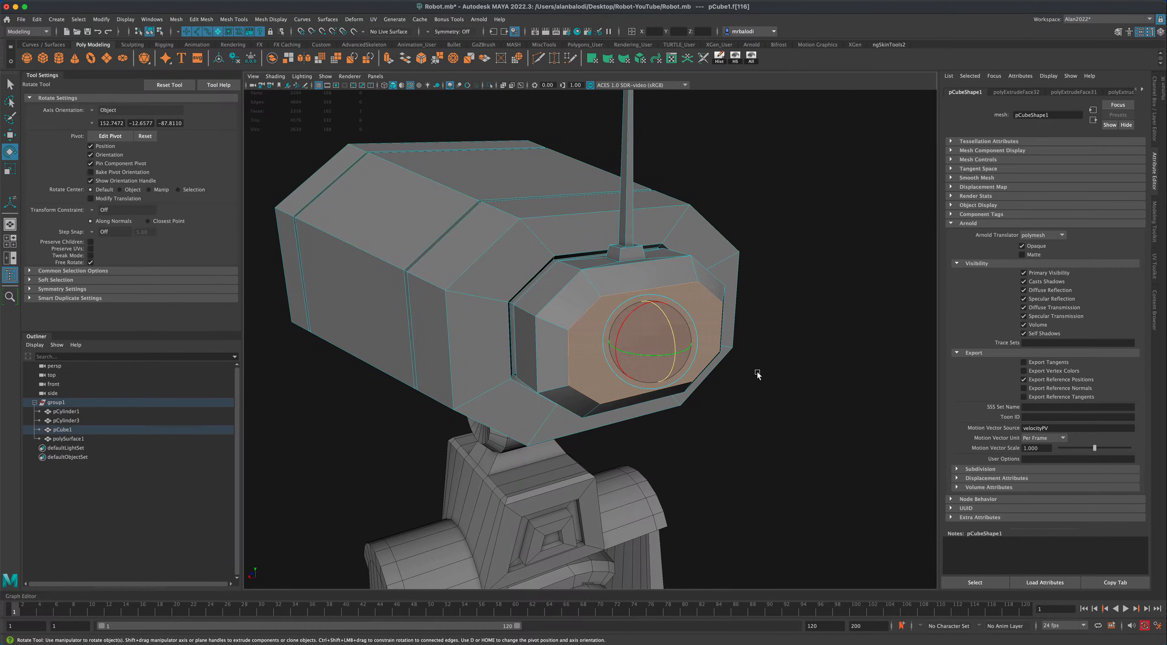
left_click_drag(762, 376, 811, 377, "alt")
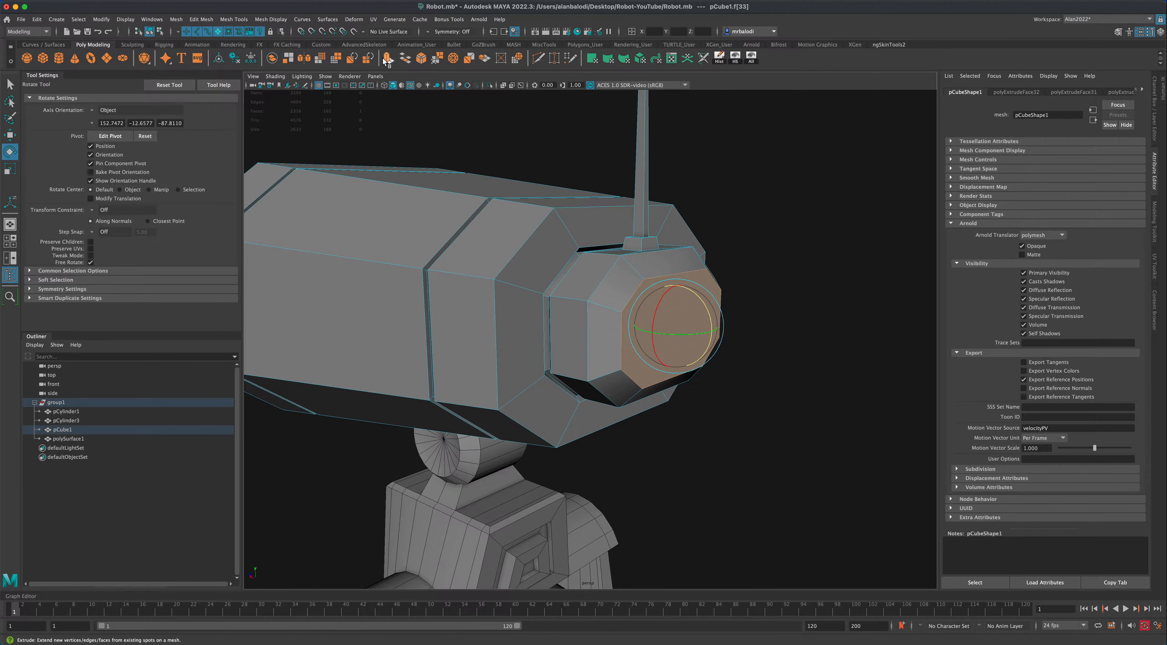
key("ctrl+e")
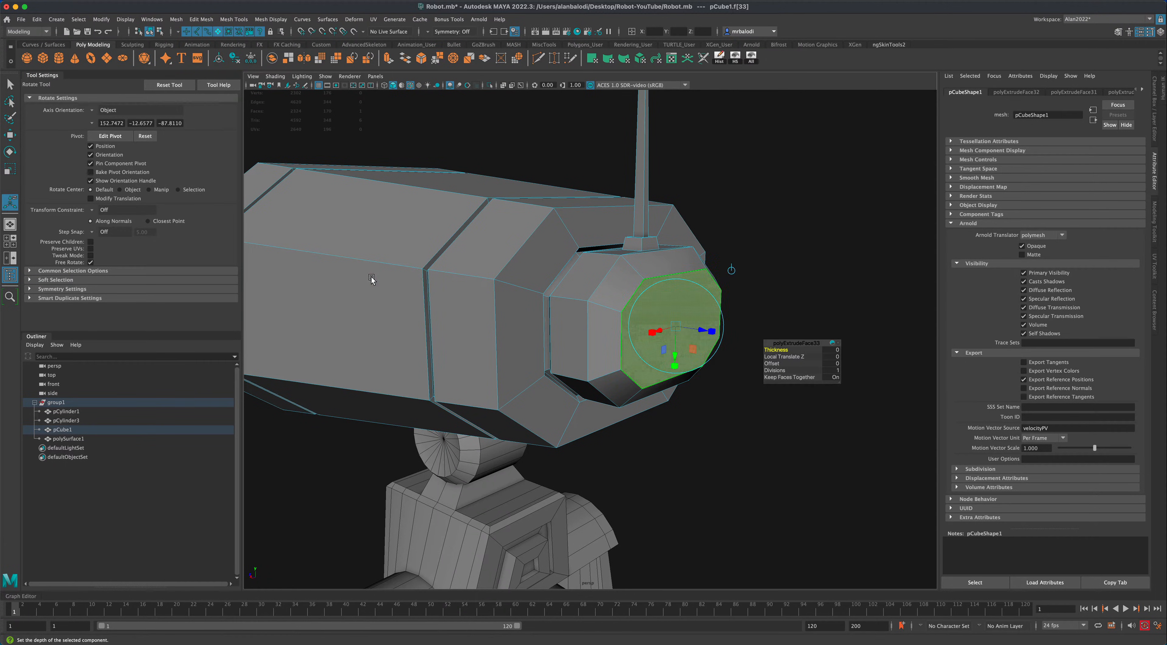
left_click(713, 331)
left_click_drag(679, 327, 671, 334)
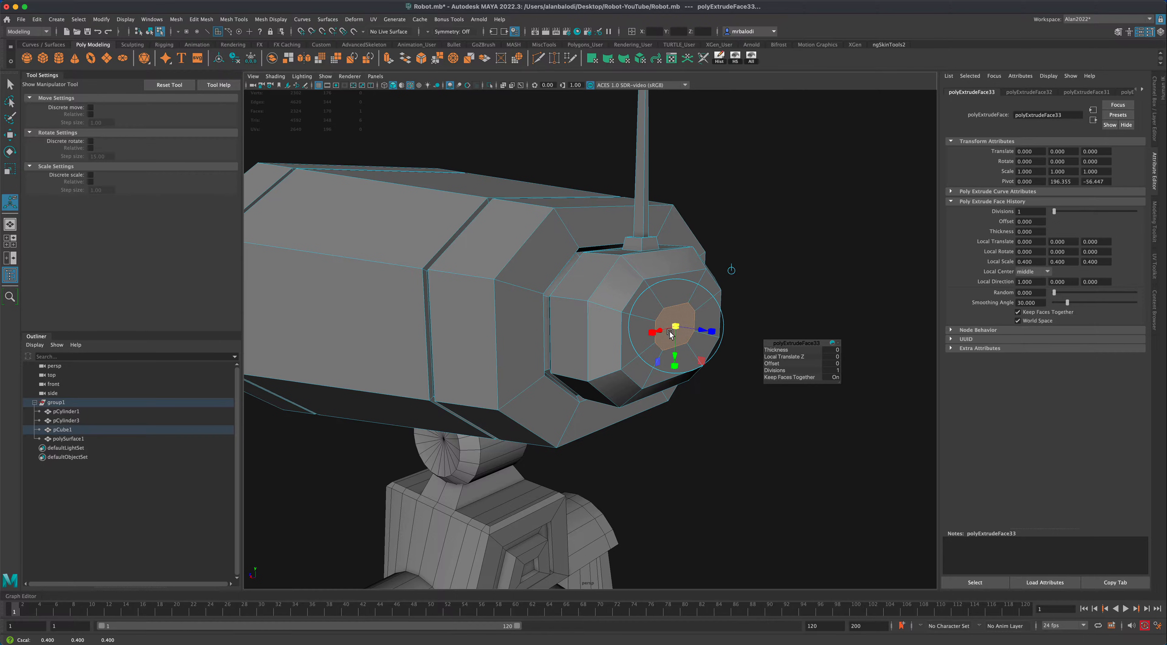
Extrude the small inset face again and push it into the rear cap to form a recess.
key("ctrl+e")
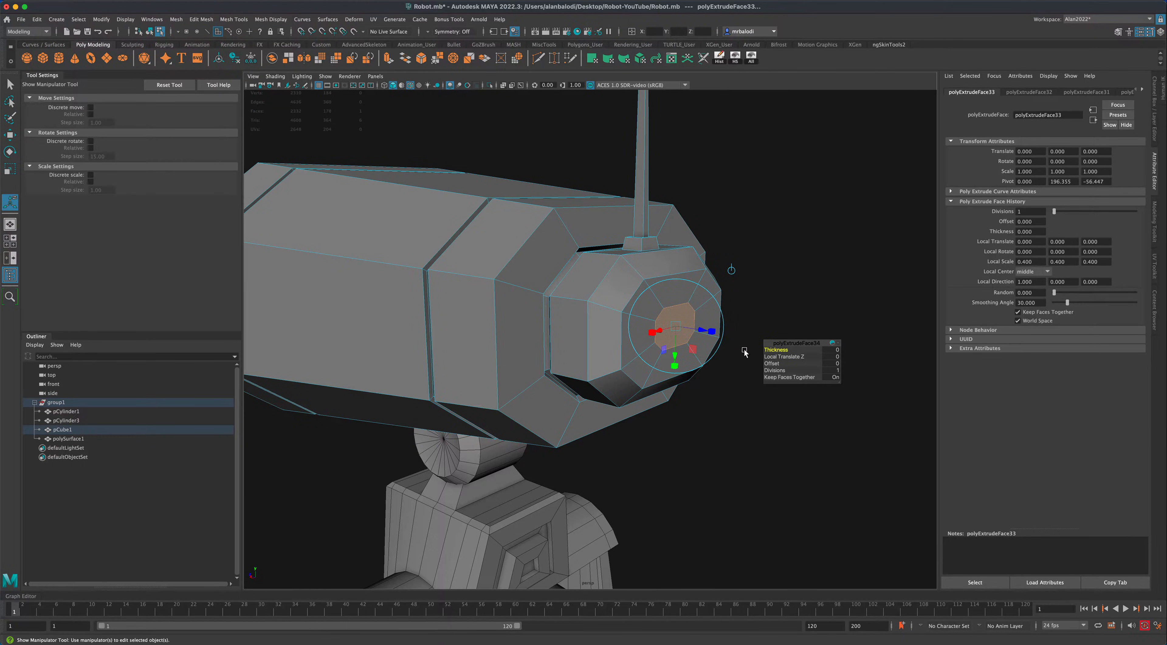
left_click_drag(709, 331, 693, 328)
left_click_drag(748, 400, 739, 376, "alt")
Inset the underside face of the head's rear section by extrusion, and extrude it again inward with Local Translate Z -1.805.
left_click(585, 387)
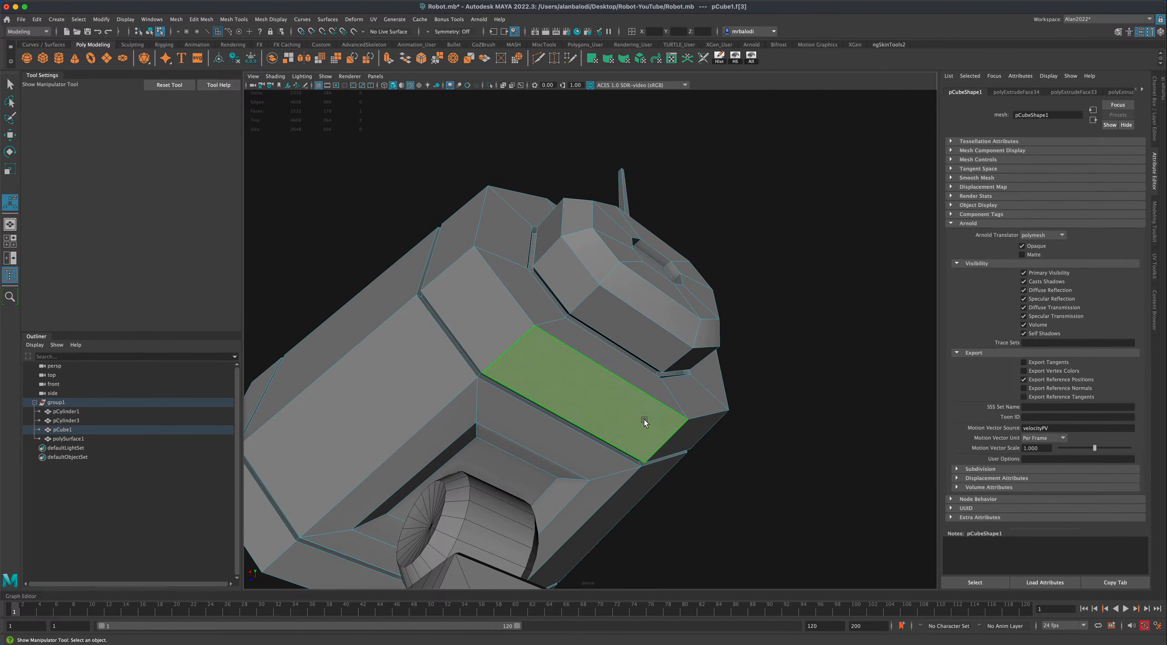
left_click_drag(644, 419, 641, 417, "alt")
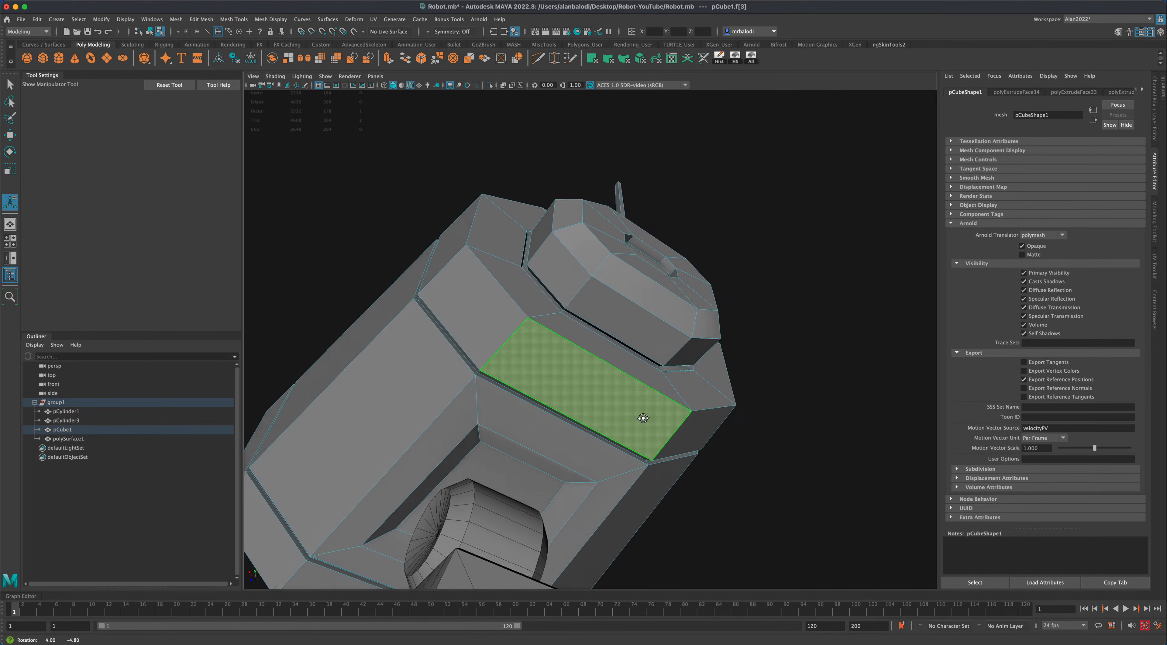
left_click(388, 58)
left_click(594, 422)
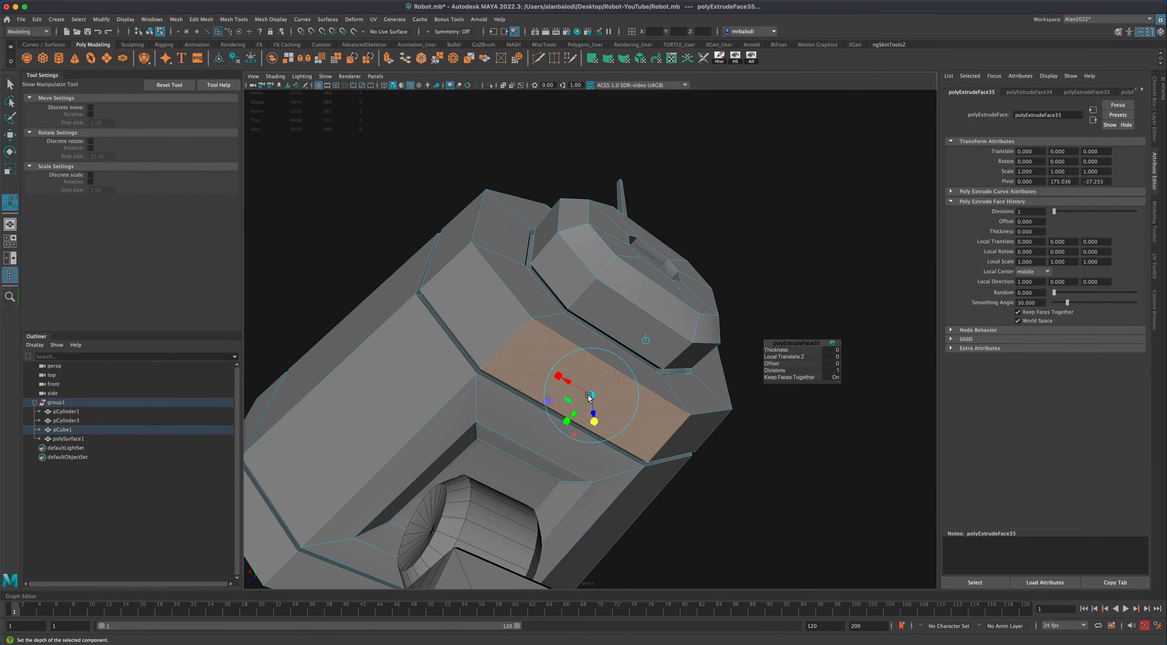
left_click_drag(592, 396, 594, 432)
key("ctrl+e")
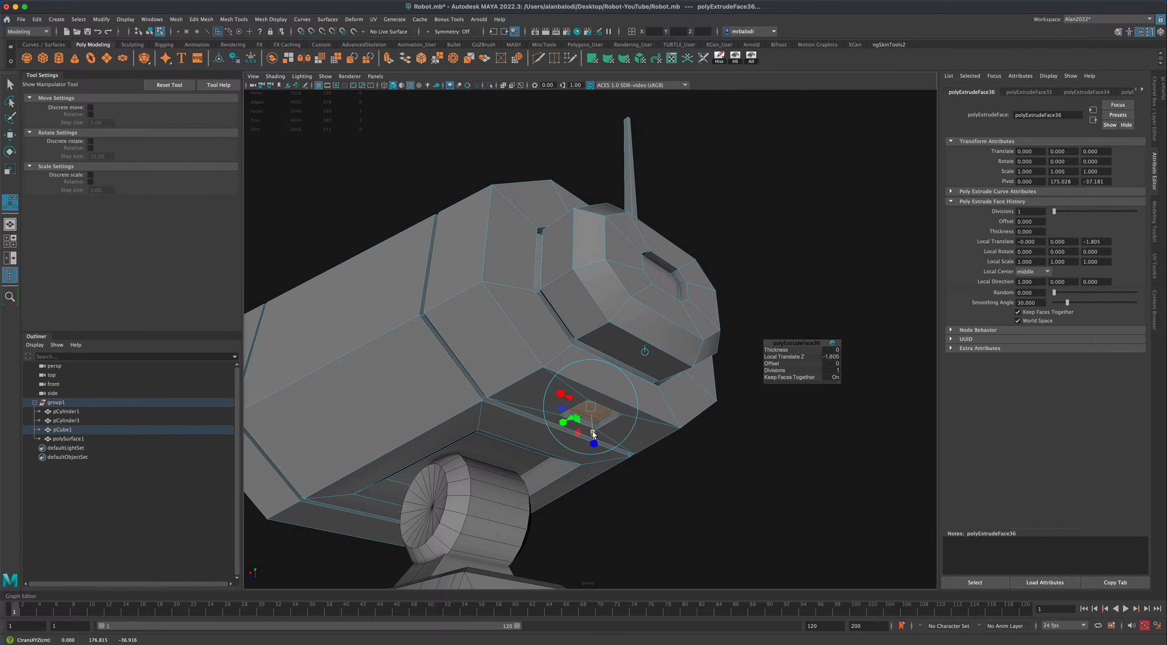
Return to Object Mode, clear the selection and check the new recesses on the rear of the head.
right_click_drag(663, 384, 726, 390)
key("q")
left_click(774, 434)
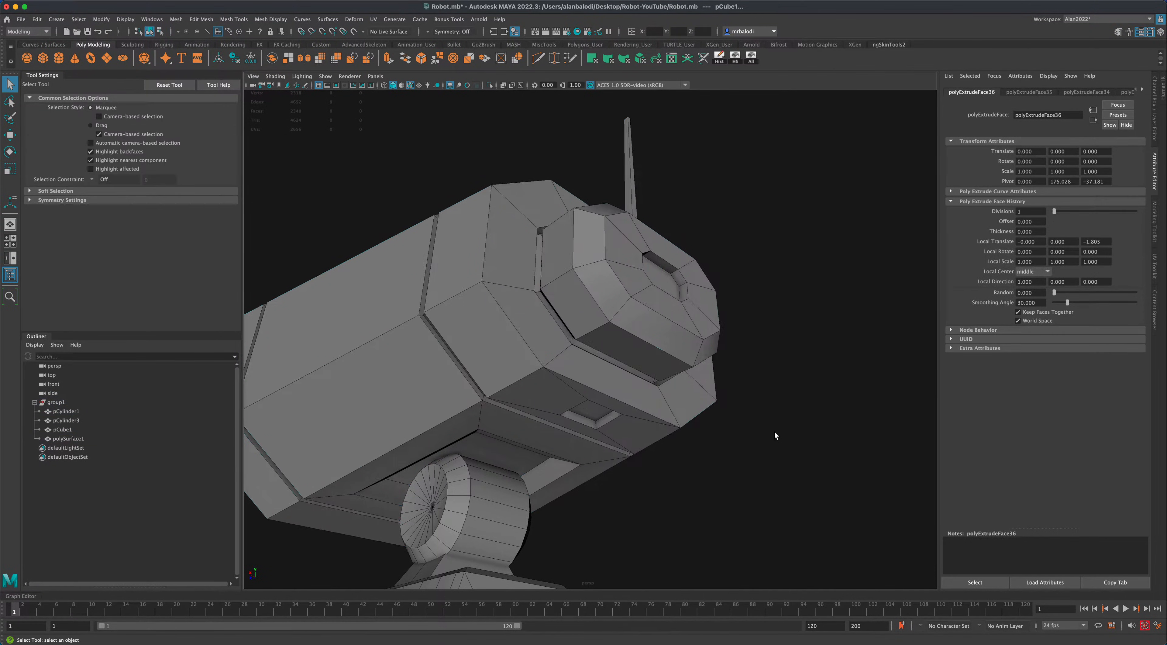
scroll(776, 435, "down", 5)
left_click_drag(777, 436, 744, 373, "alt")
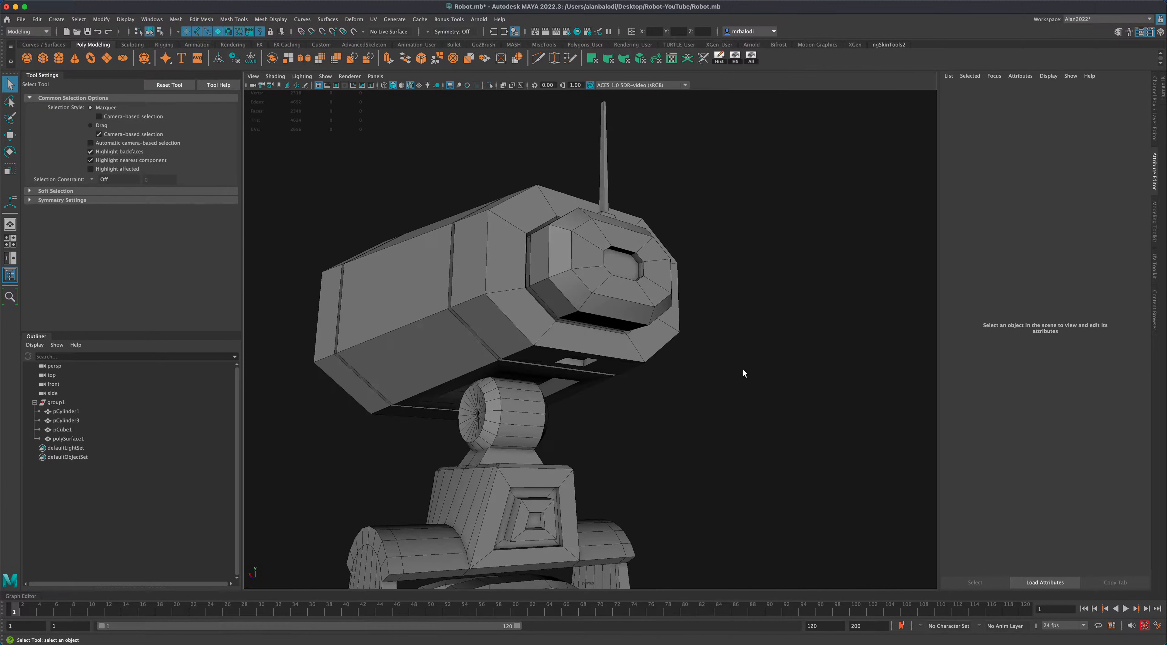
Show the side view full size, framed on the head's rear cap, and turn on X-Ray shading.
key("space")
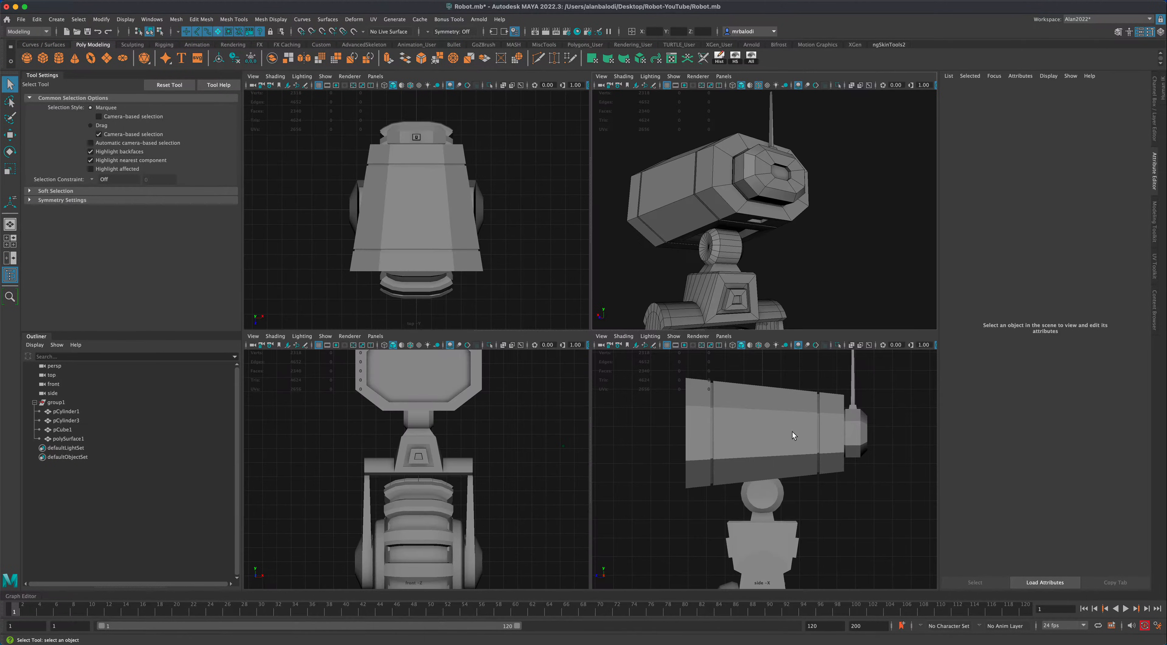
key("space")
middle_click_drag(830, 417, 683, 405, "alt")
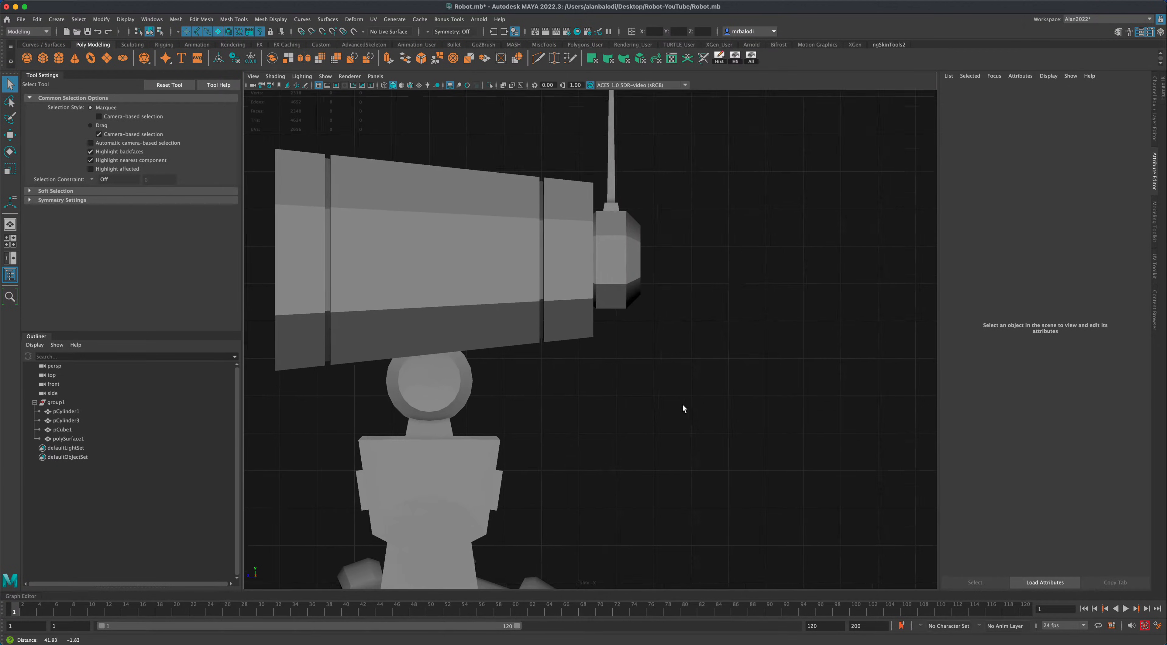
right_click_drag(682, 405, 723, 381, "alt")
middle_click_drag(723, 381, 705, 395, "alt")
right_click_drag(705, 395, 739, 380, "alt")
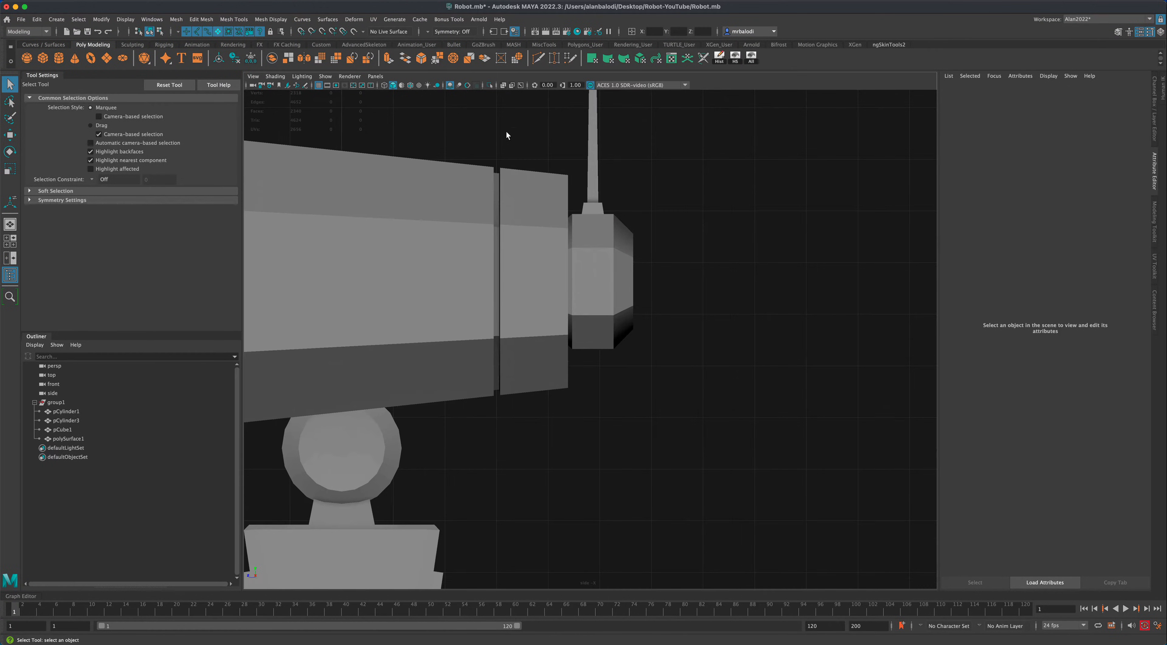
left_click(502, 85)
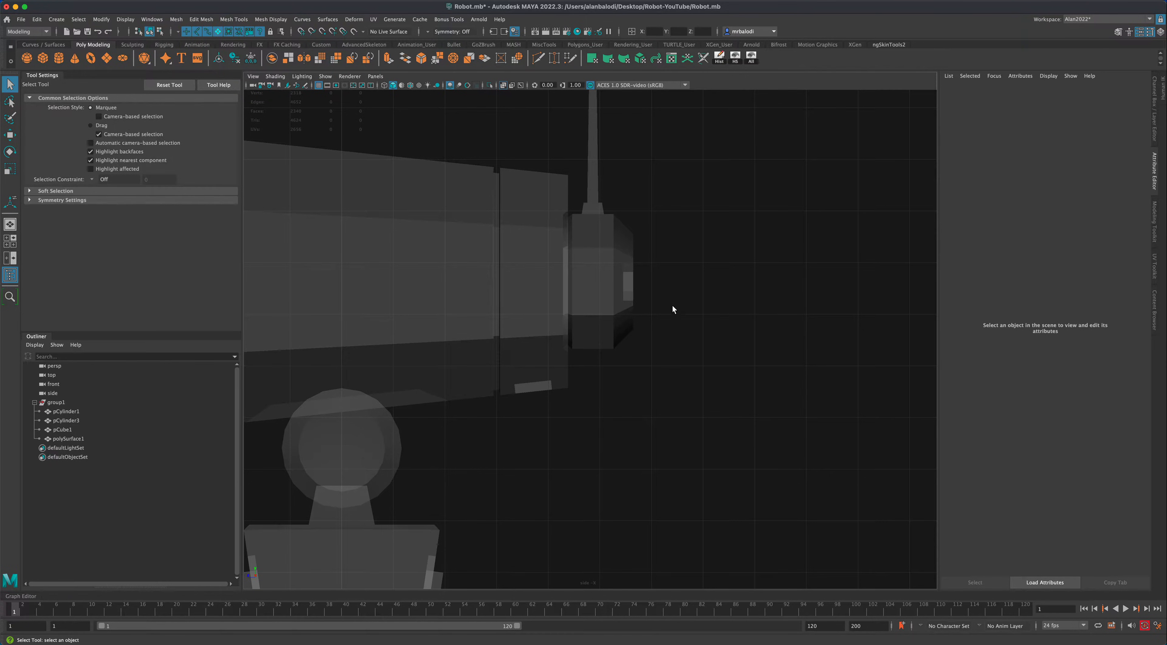
scroll(647, 461, "up", 5)
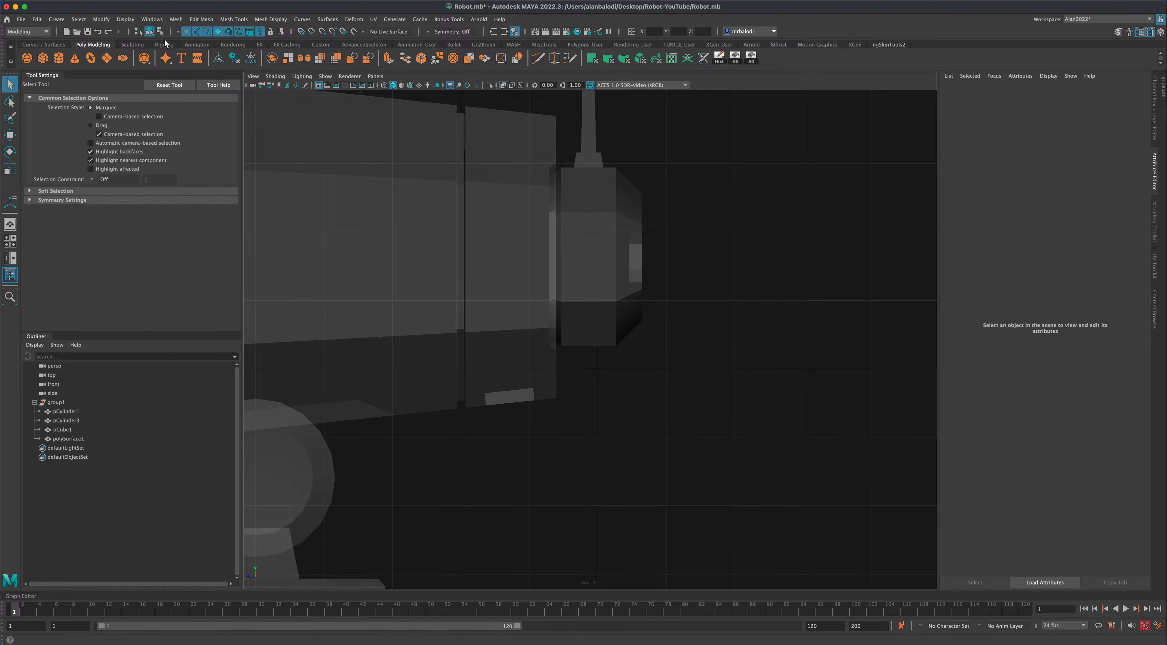
Draw a 3 Cubic EP curve looping from the rear cap's recess down and back up into the head's underside recess.
left_click(50, 45)
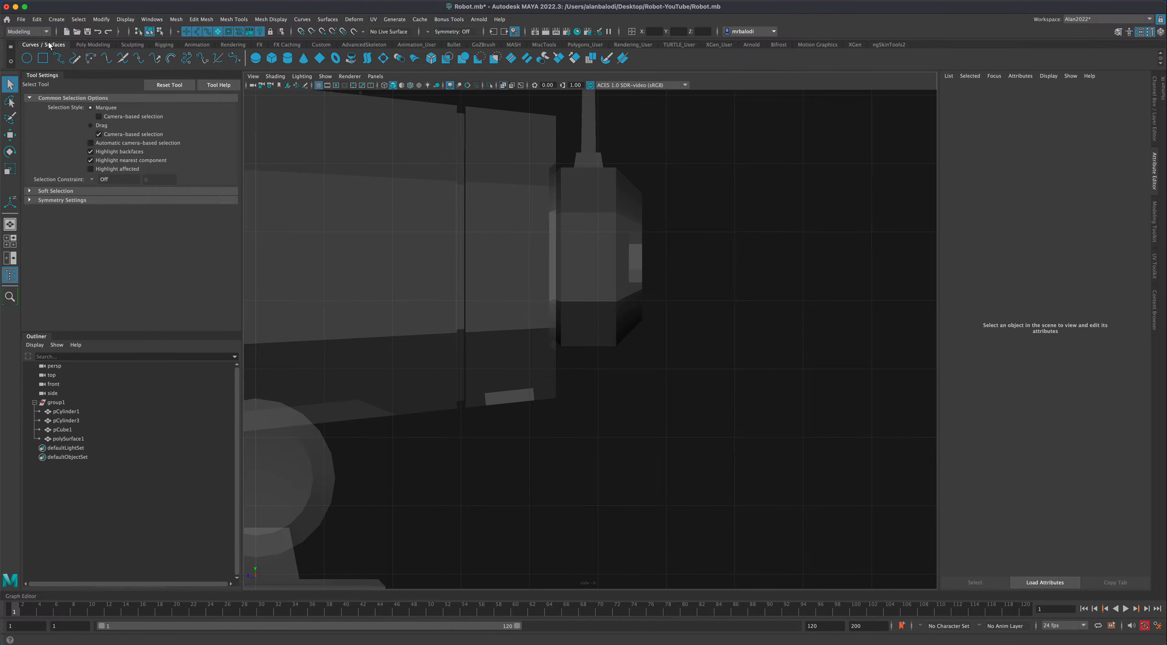
left_click(58, 58)
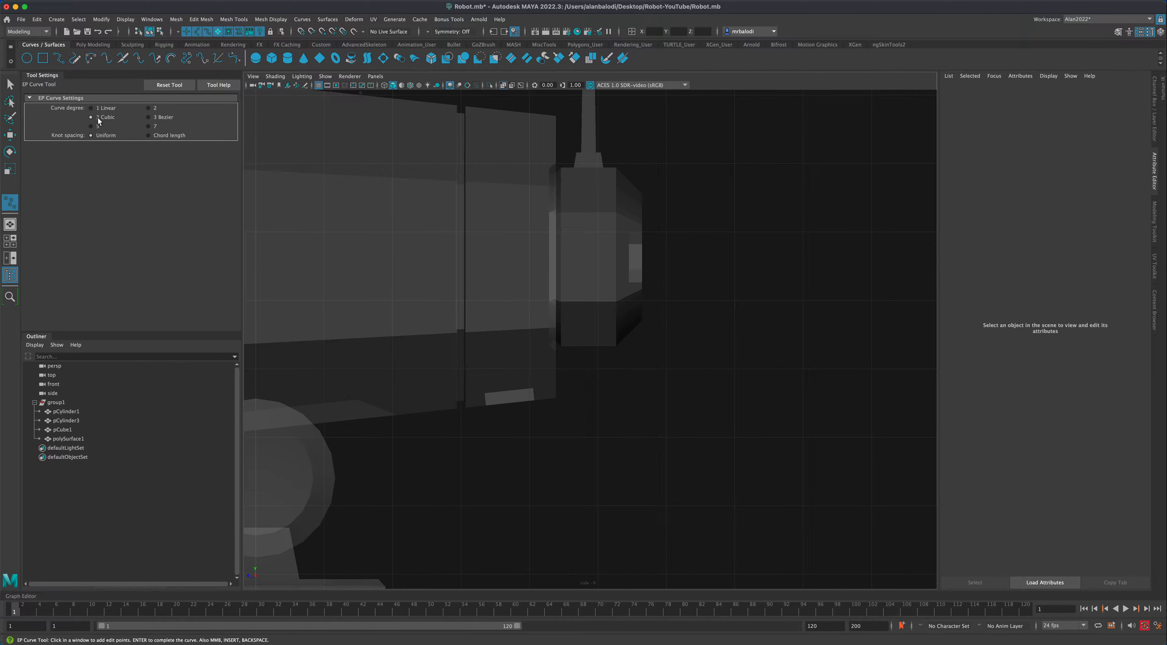
left_click(645, 260)
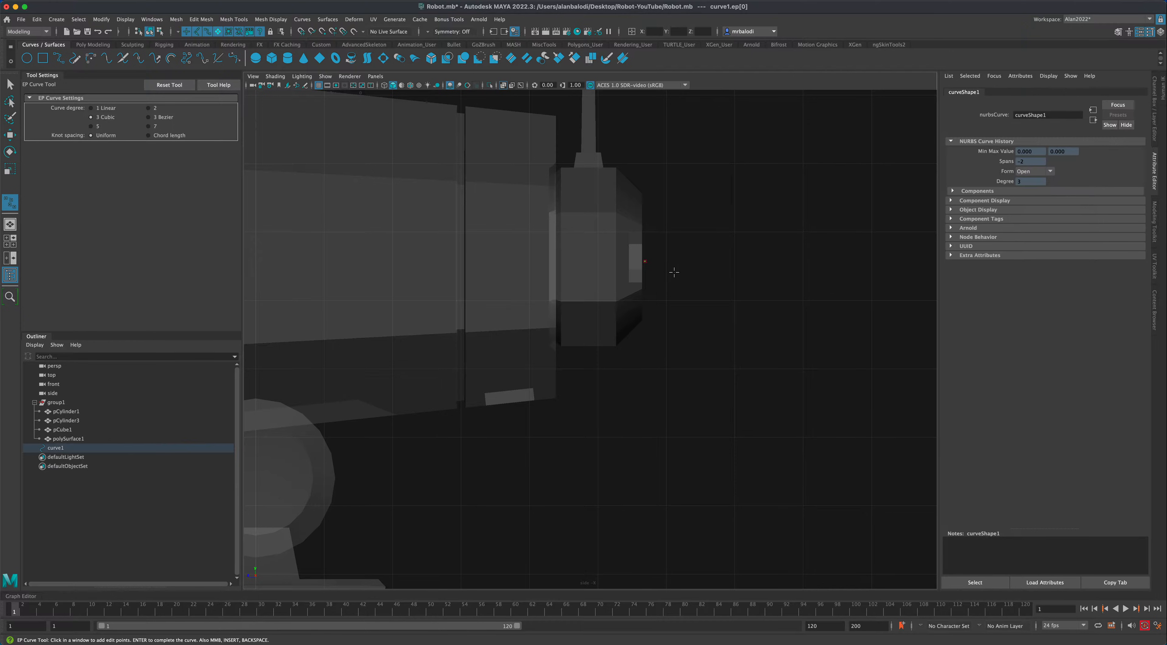
left_click(674, 274)
left_click(692, 305)
left_click(695, 356)
left_click(554, 480)
left_click(527, 462)
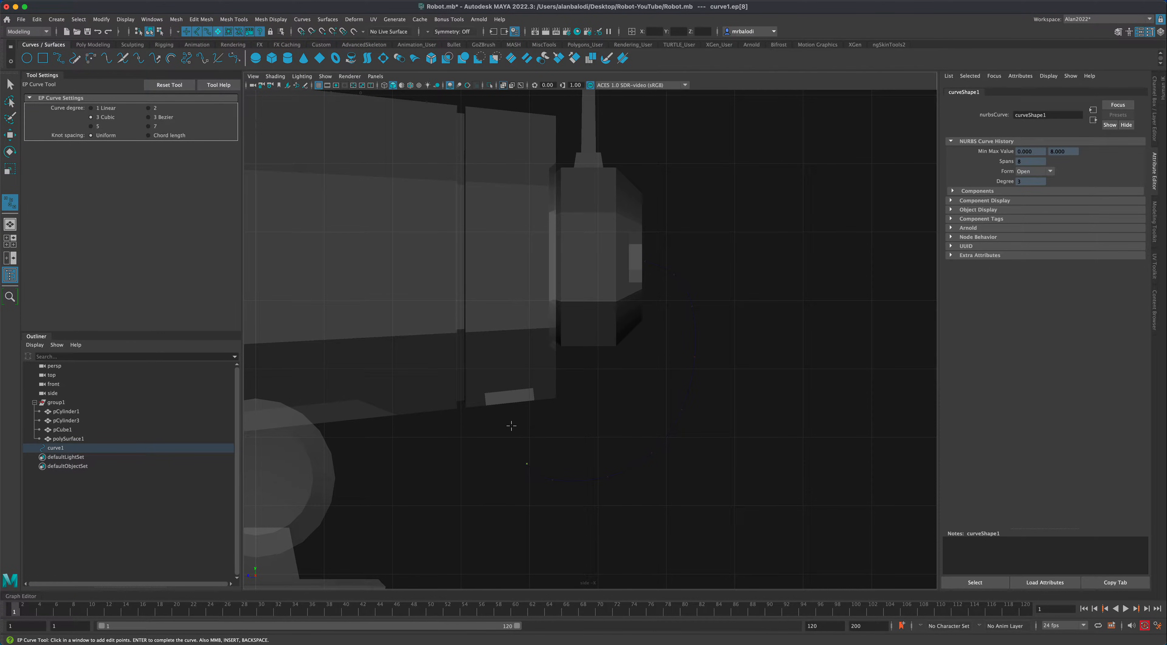
left_click(507, 395)
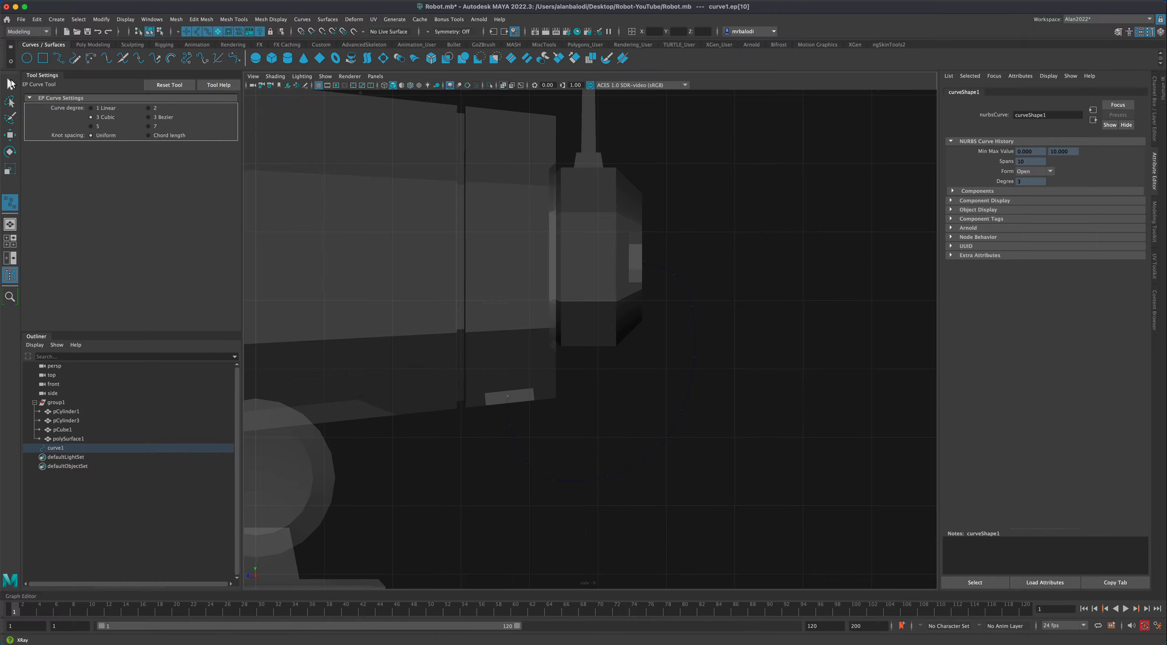
left_click(10, 84)
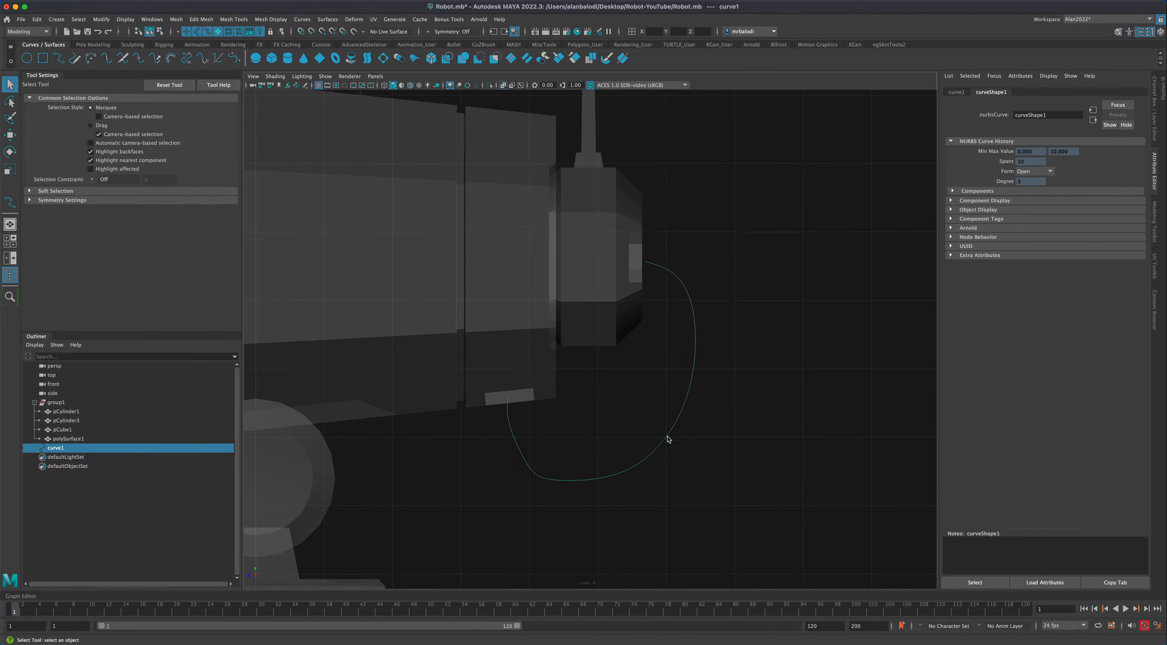
Switch the curve to control vertices and move the bottom, outer and upper bend points to round out the loop.
right_click_drag(668, 412, 618, 415)
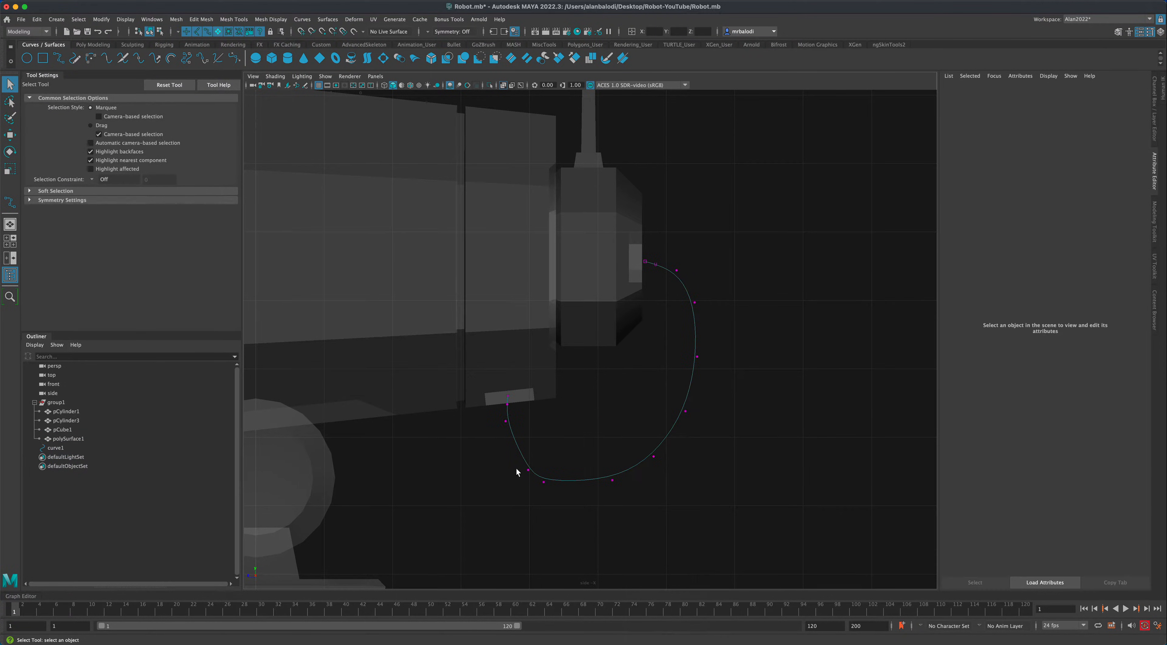
left_click_drag(556, 484, 556, 484)
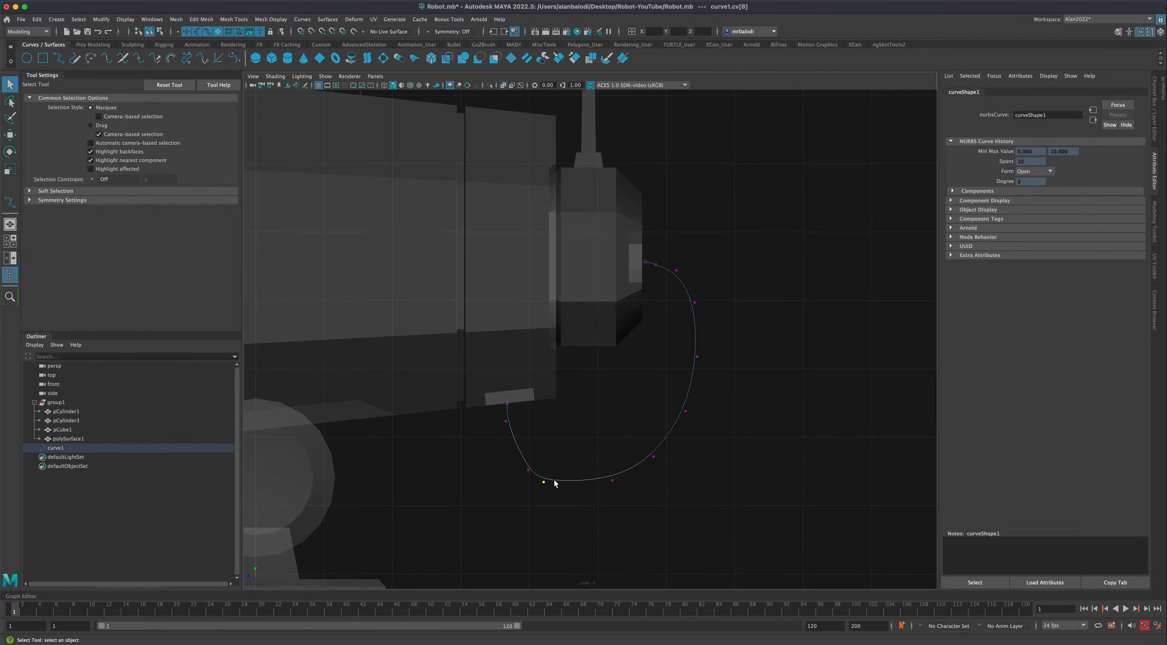
key("w")
left_click_drag(514, 452, 537, 451)
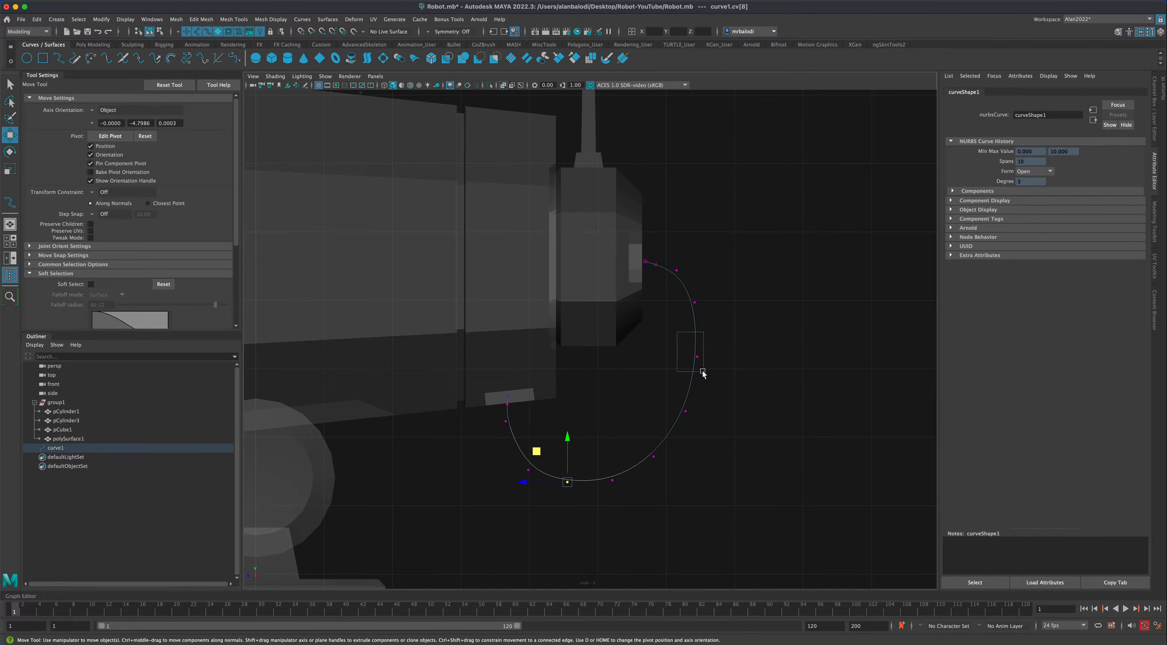
left_click(700, 361)
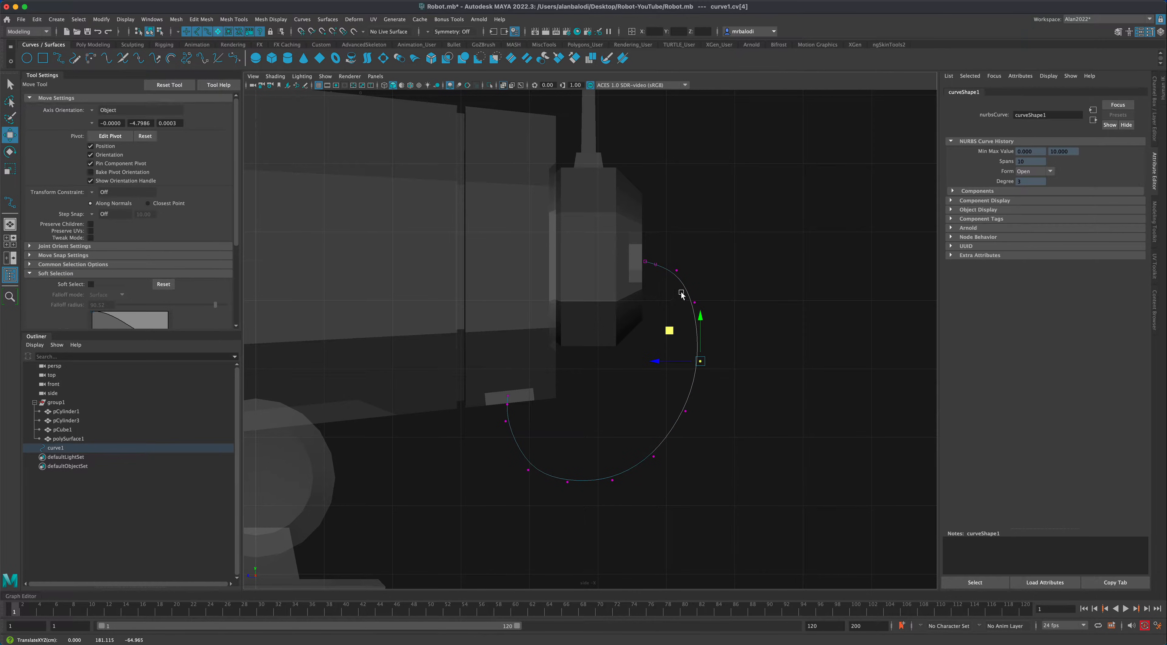
left_click(675, 270)
middle_click_drag(645, 239, 644, 243)
Move the curve's first two control vertices into the rear cap and raise the third to straighten the curve's exit.
left_click_drag(658, 281, 620, 235)
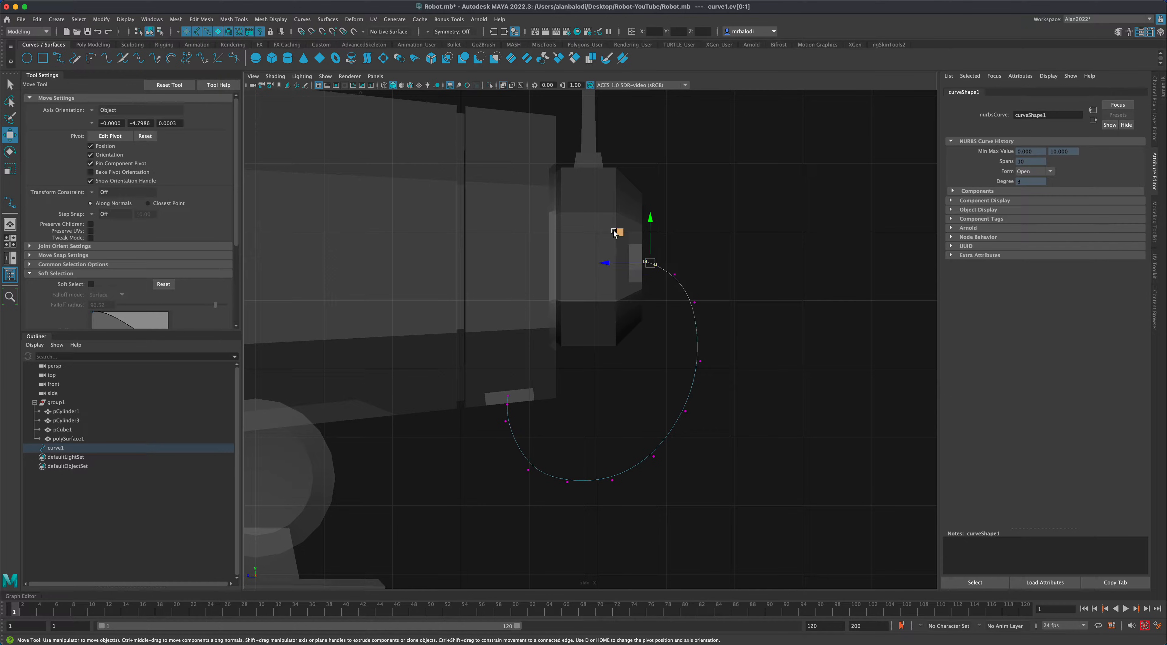
middle_click_drag(622, 236, 594, 233)
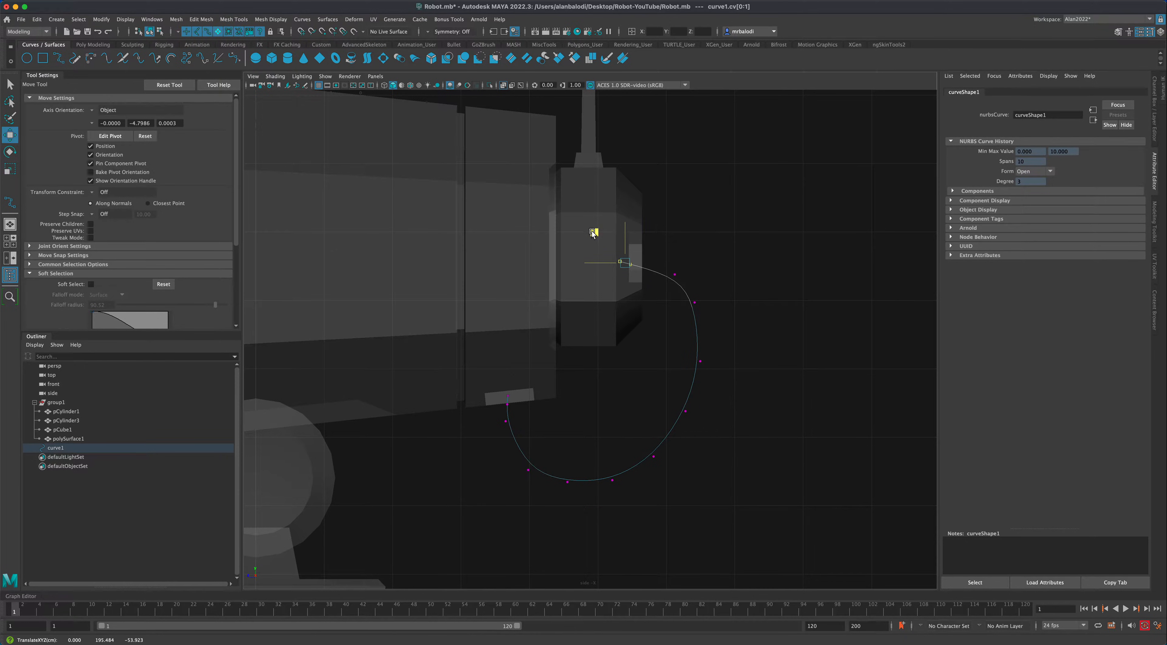
left_click_drag(696, 252, 665, 290)
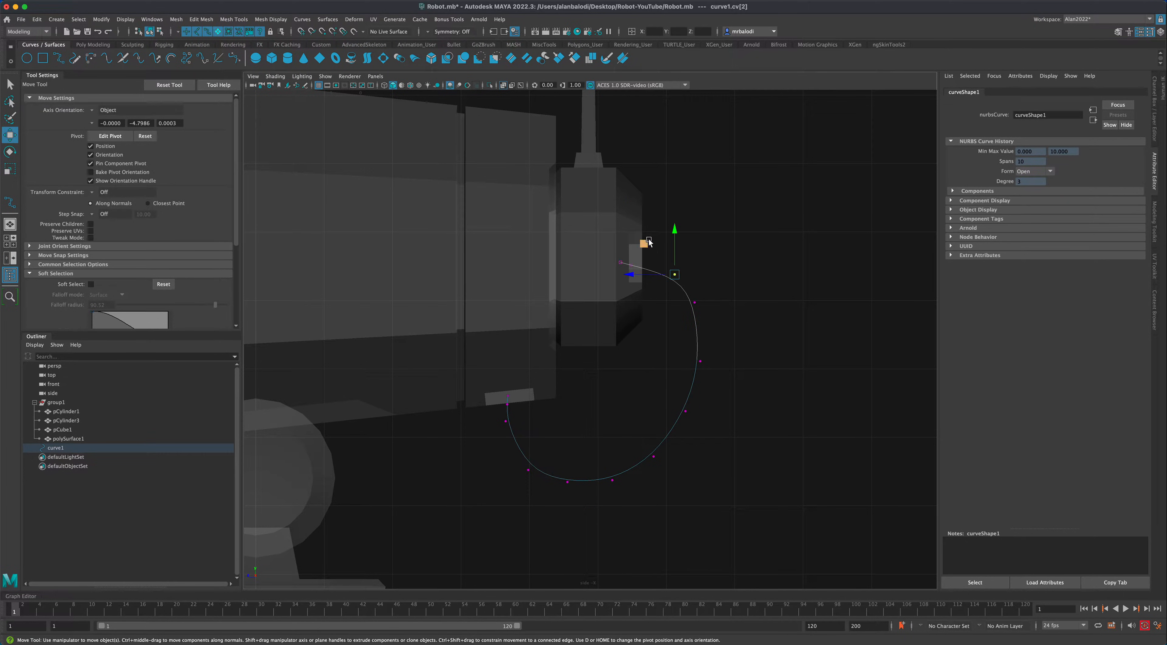
left_click_drag(641, 240, 628, 222)
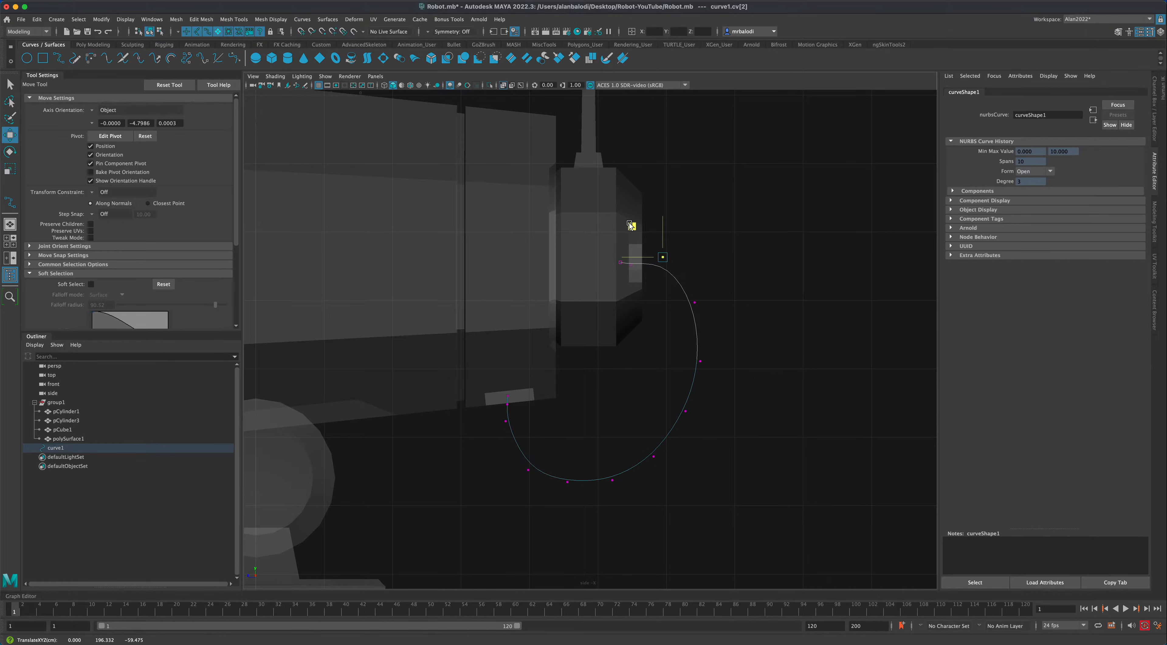
Shift the curve's second control vertex within the rear recess and lower the vertex just beneath the underside recess.
left_click(642, 258)
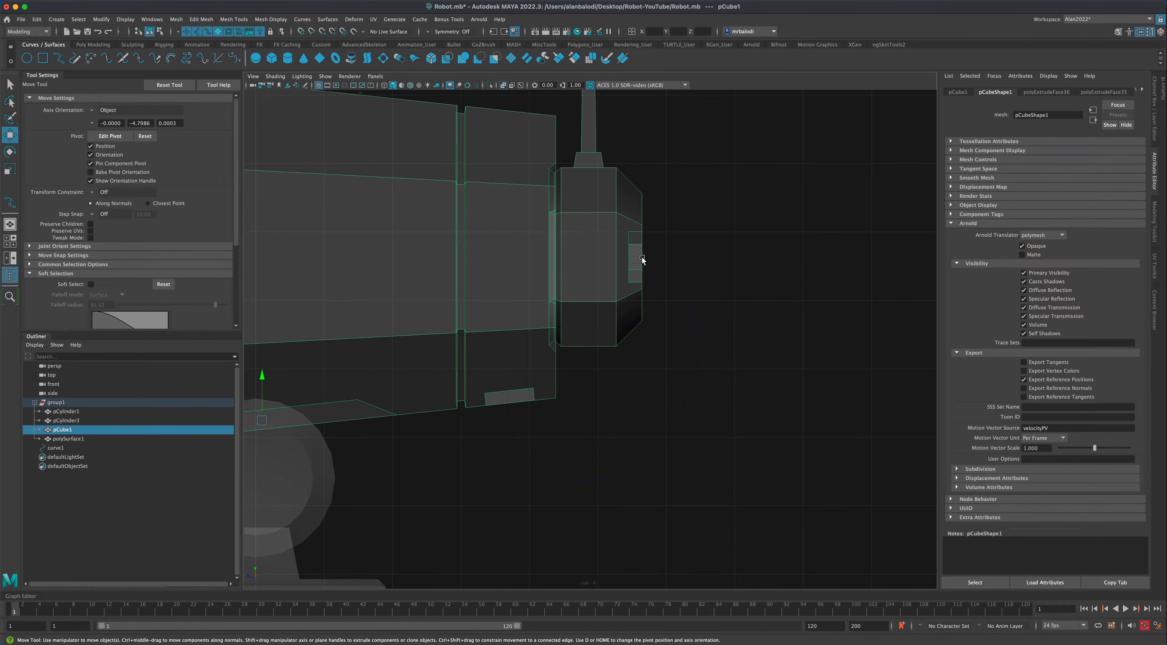
left_click(688, 309)
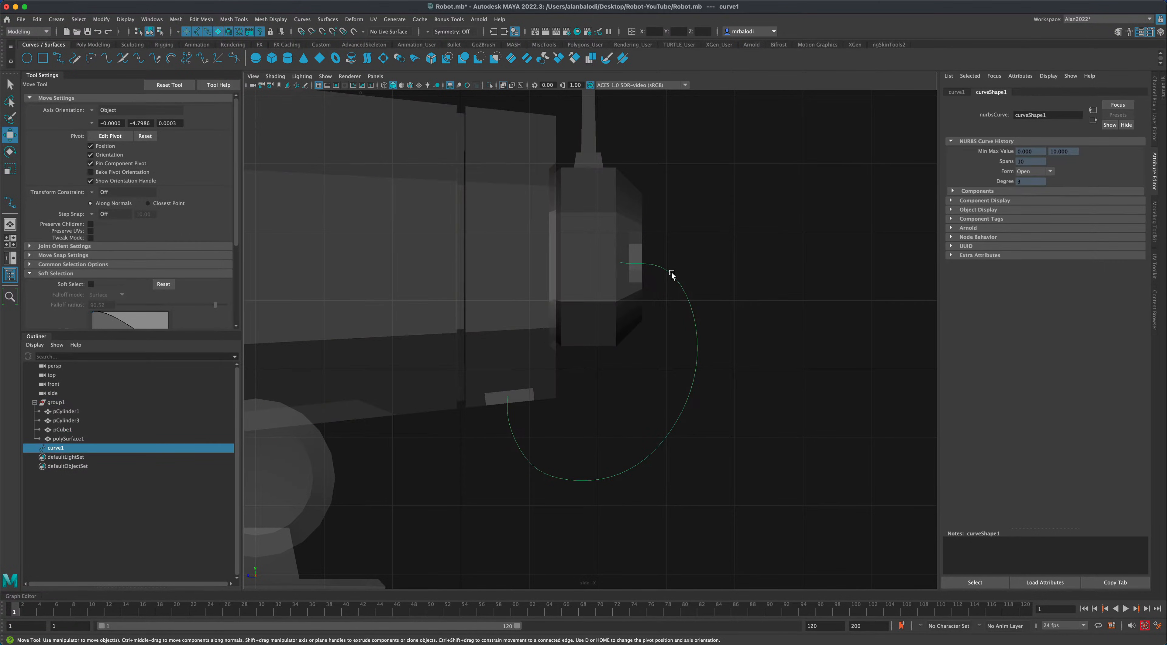
right_click_drag(671, 274, 634, 269)
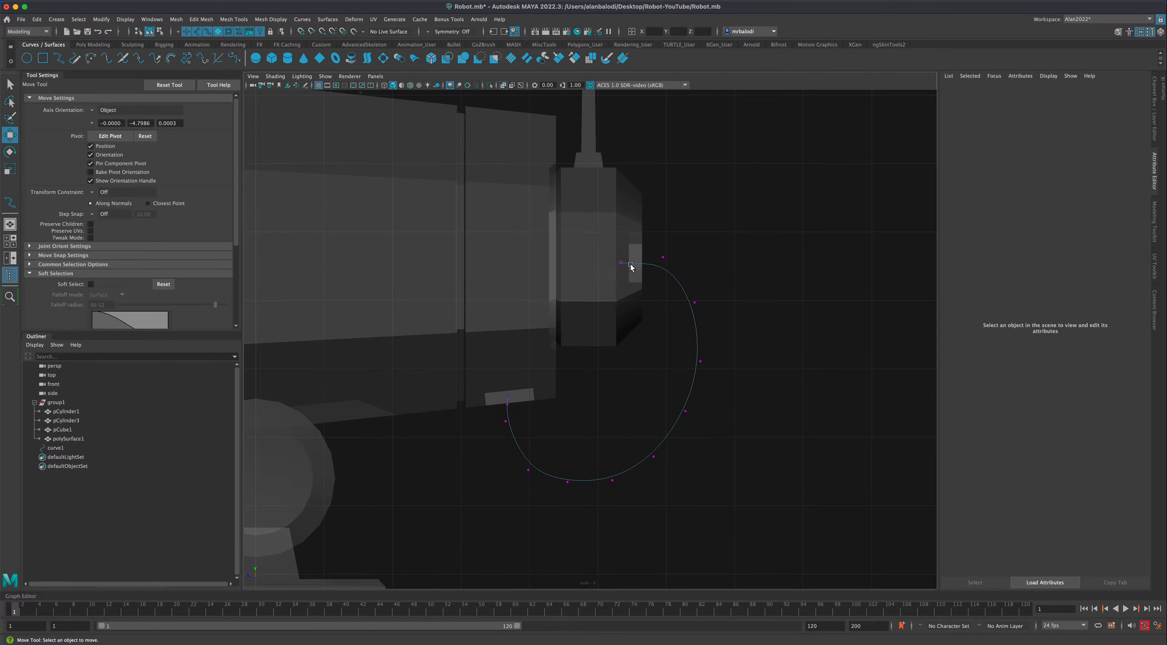
left_click(631, 267)
left_click_drag(599, 236, 605, 232)
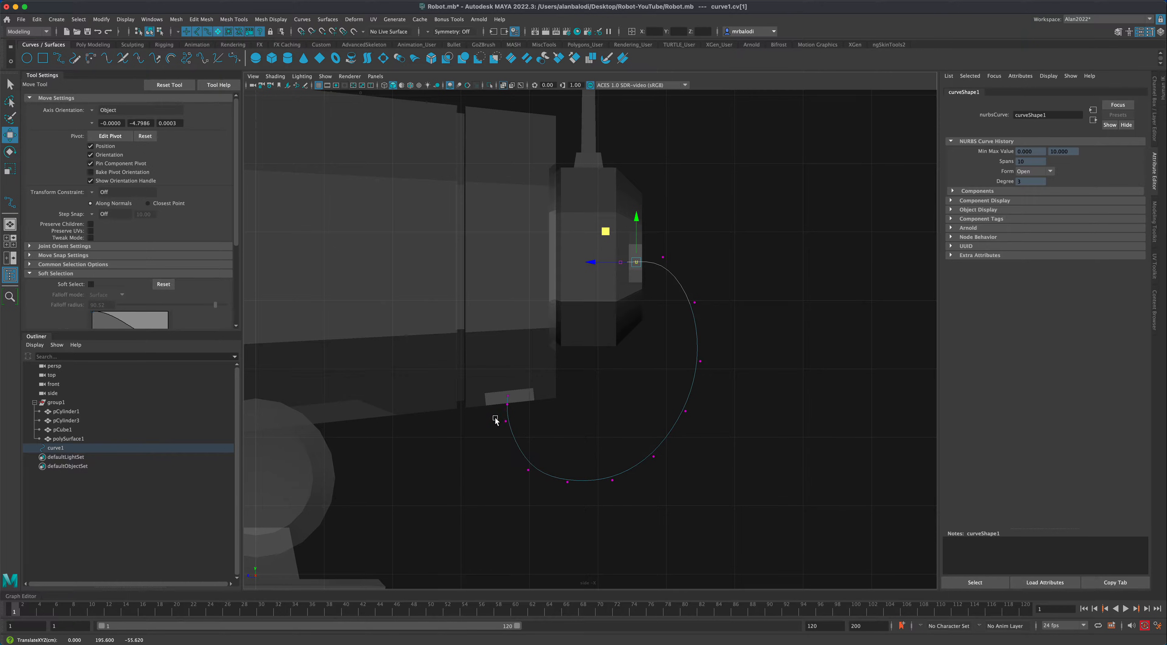
left_click(505, 422)
middle_click_drag(475, 390, 477, 406)
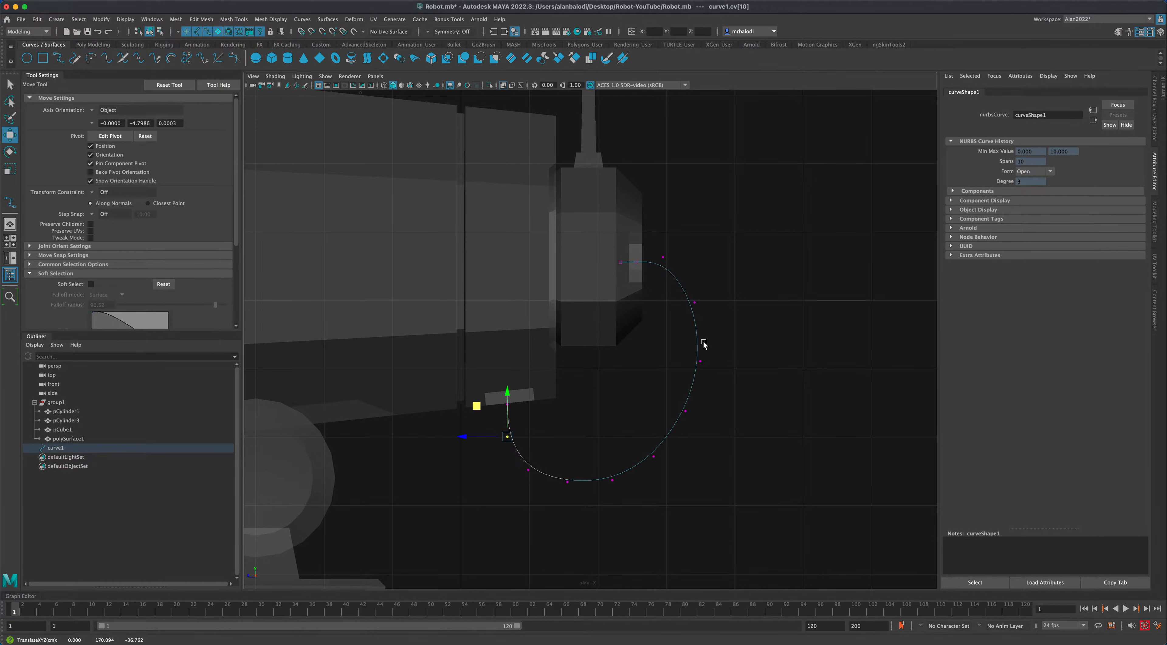
Return the curve to Object Mode and select it as a whole.
left_click(11, 84)
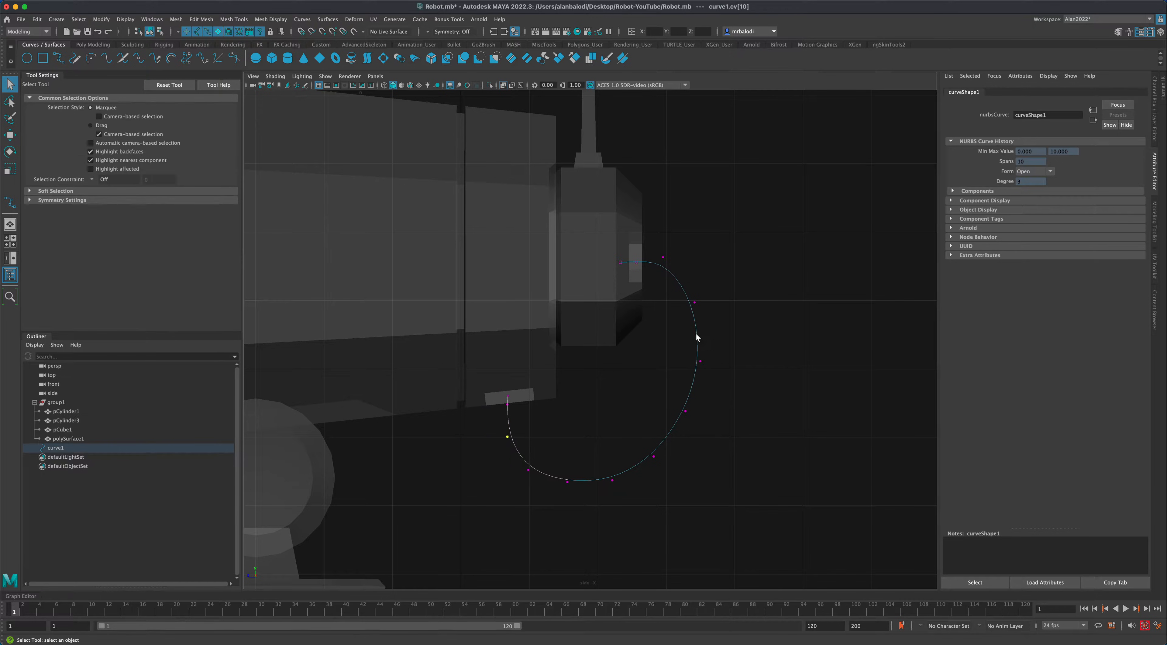
right_click_drag(694, 320, 744, 312)
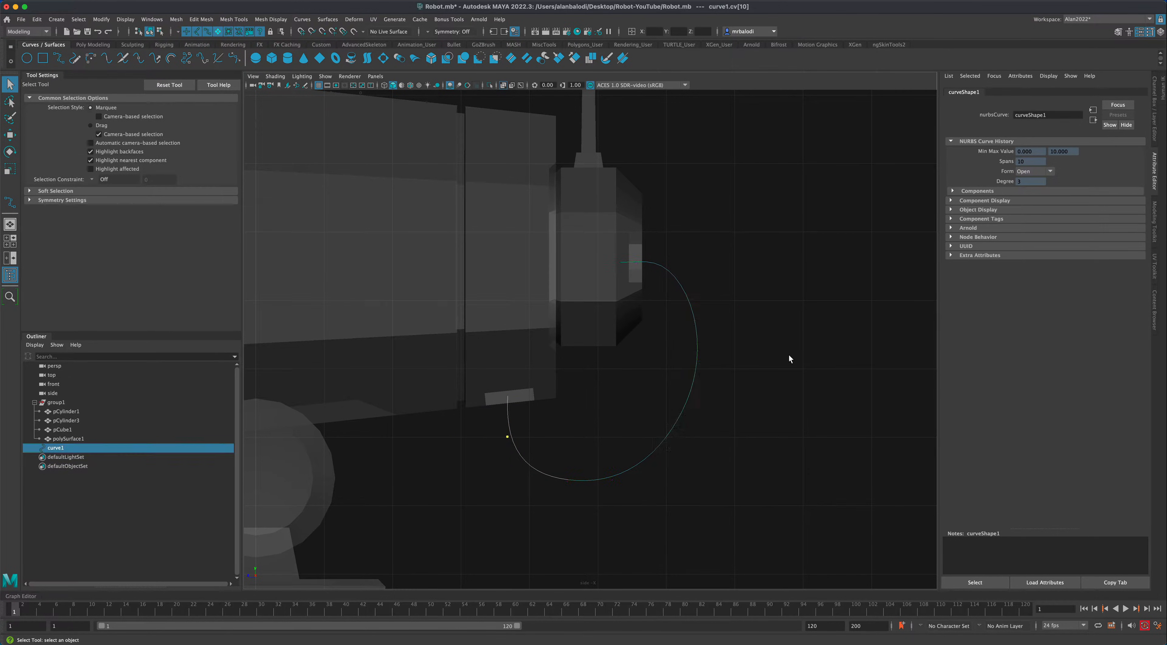
left_click(684, 362)
left_click_drag(721, 380, 739, 382)
In the perspective view, create a sweep mesh along the curve with the One node for multiple curves option.
key("space")
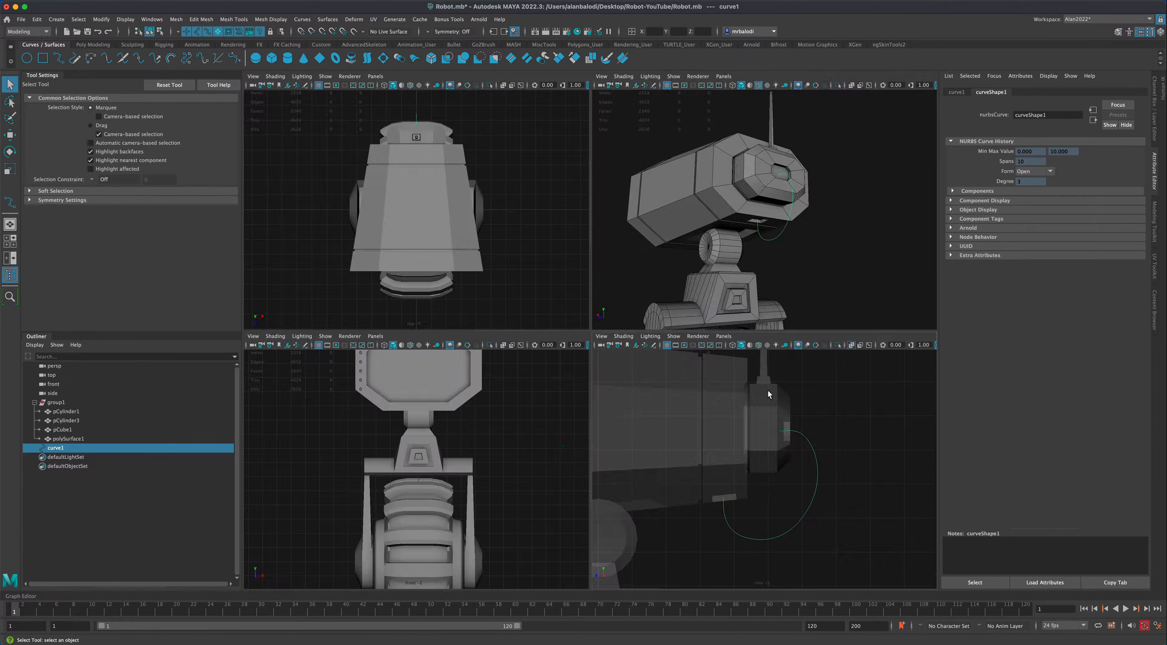
key("space")
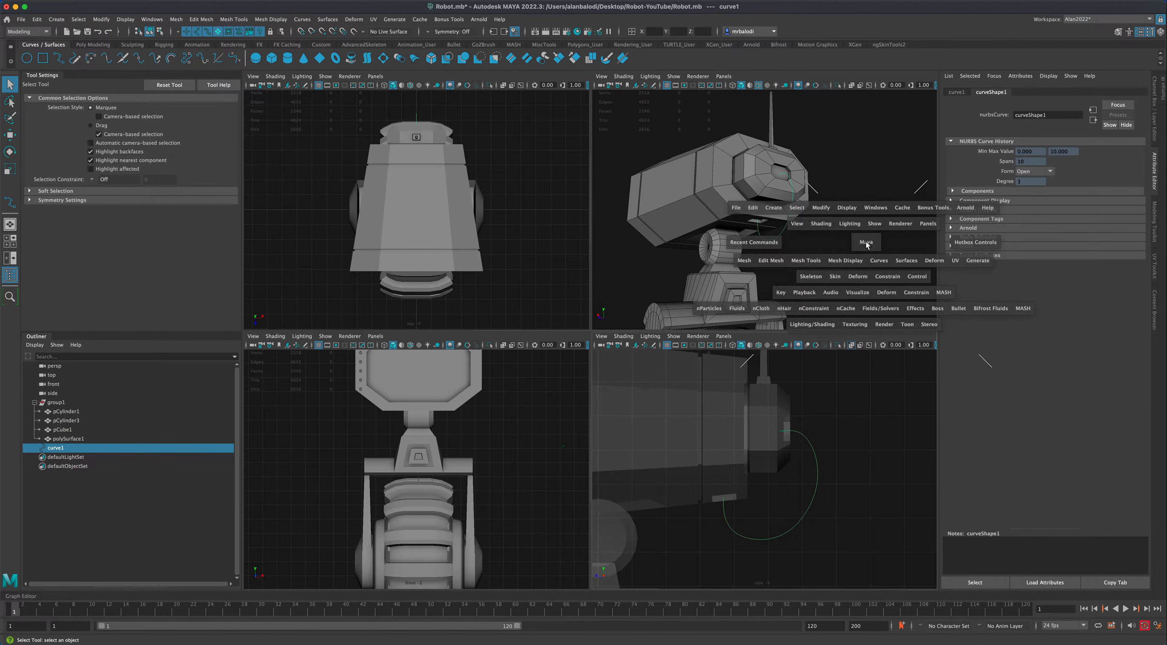
left_click_drag(805, 377, 763, 406, "alt")
scroll(787, 422, "down", 4)
scroll(753, 411, "up", 8)
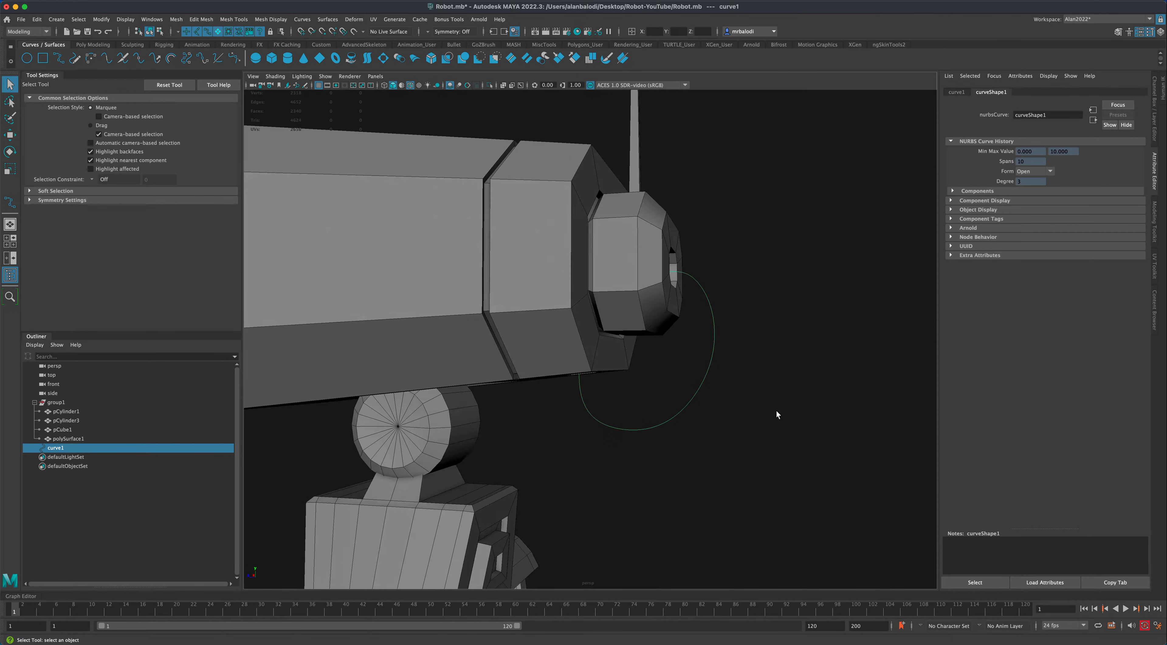
middle_click_drag(777, 415, 763, 427, "alt")
left_click(56, 20)
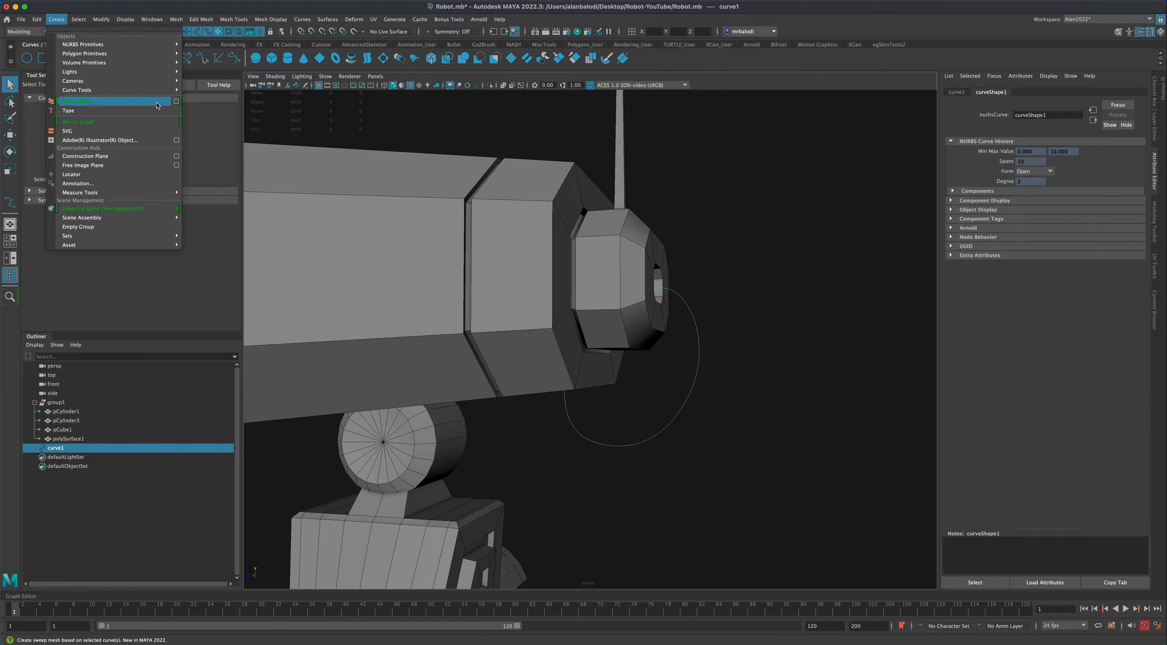
left_click(176, 103)
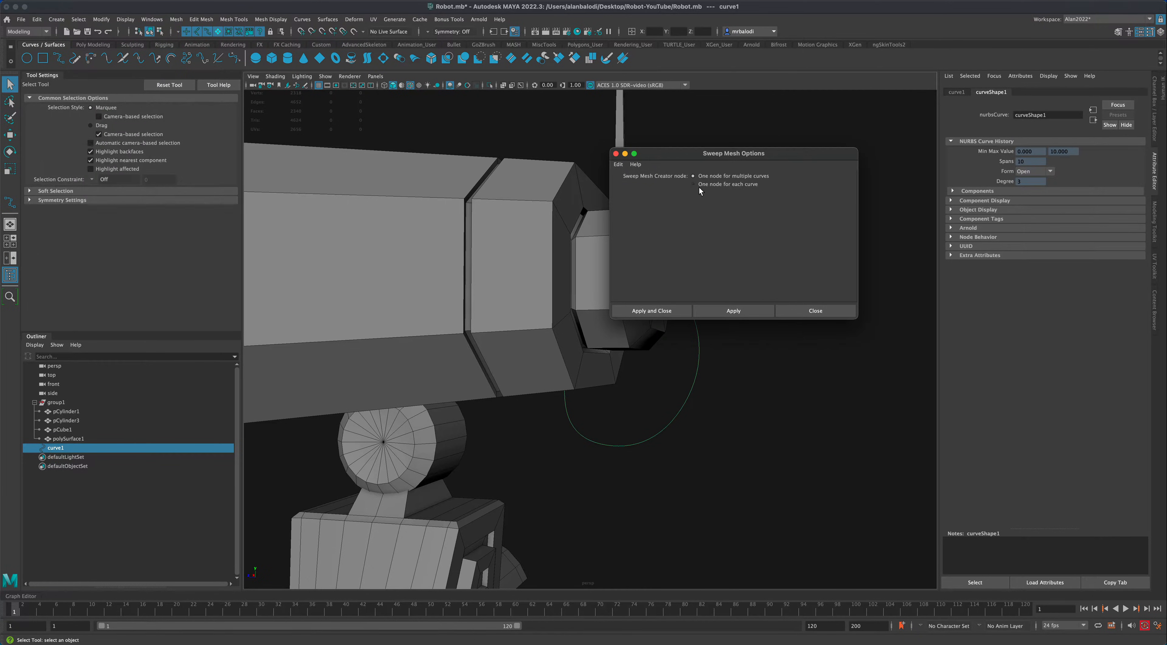
left_click(672, 311)
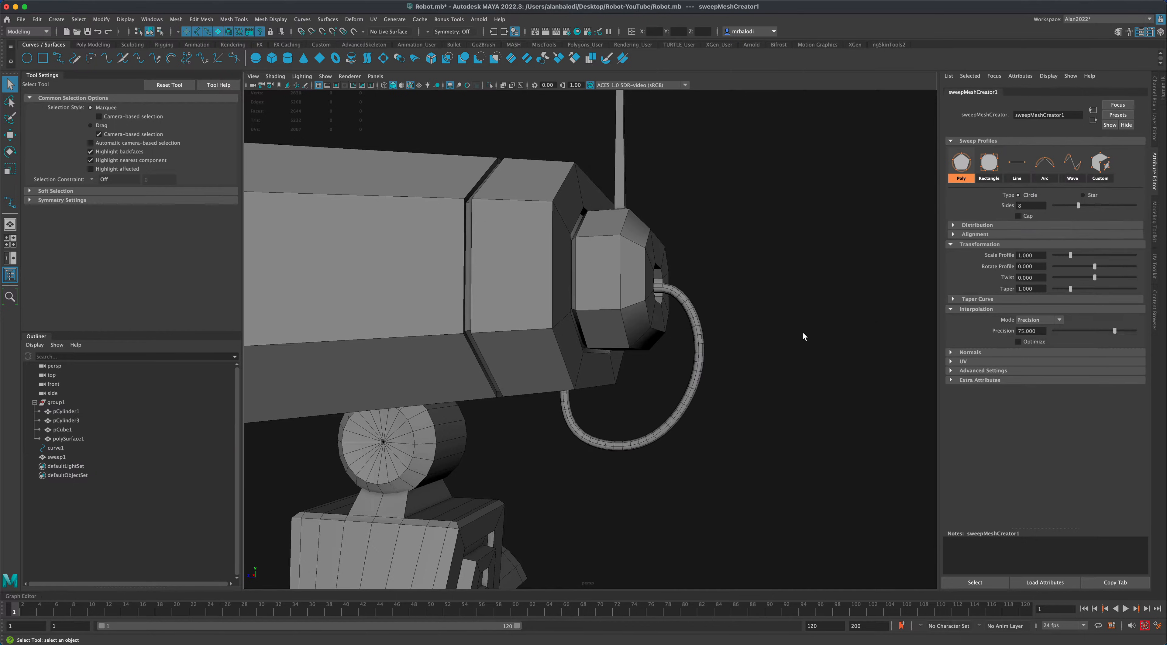
Inspect the swept cable from behind the head and enable Distribute with the Radial distribution for its profile.
mouse_move(802, 333)
left_mouse_down("alt")
mouse_move(743, 334)
mouse_move(724, 318)
mouse_move(812, 326)
mouse_move(796, 337)
left_mouse_up("alt")
right_click_drag(795, 338, 798, 361, "alt")
middle_click_drag(803, 376, 810, 341, "alt")
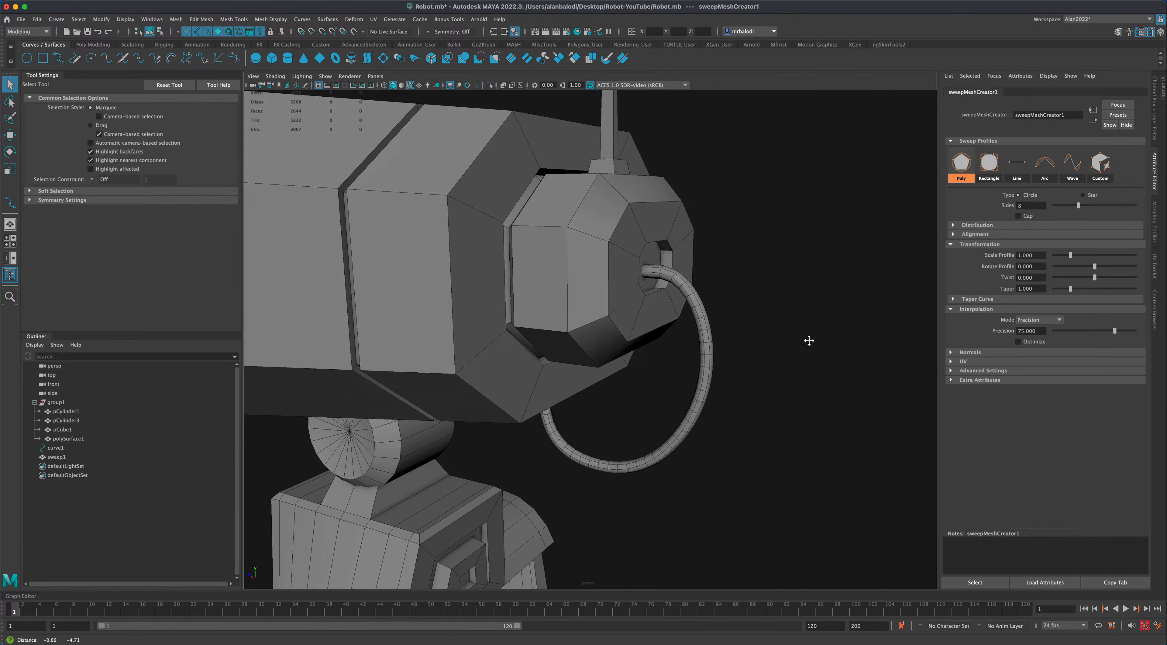
left_click_drag(809, 341, 792, 339, "alt")
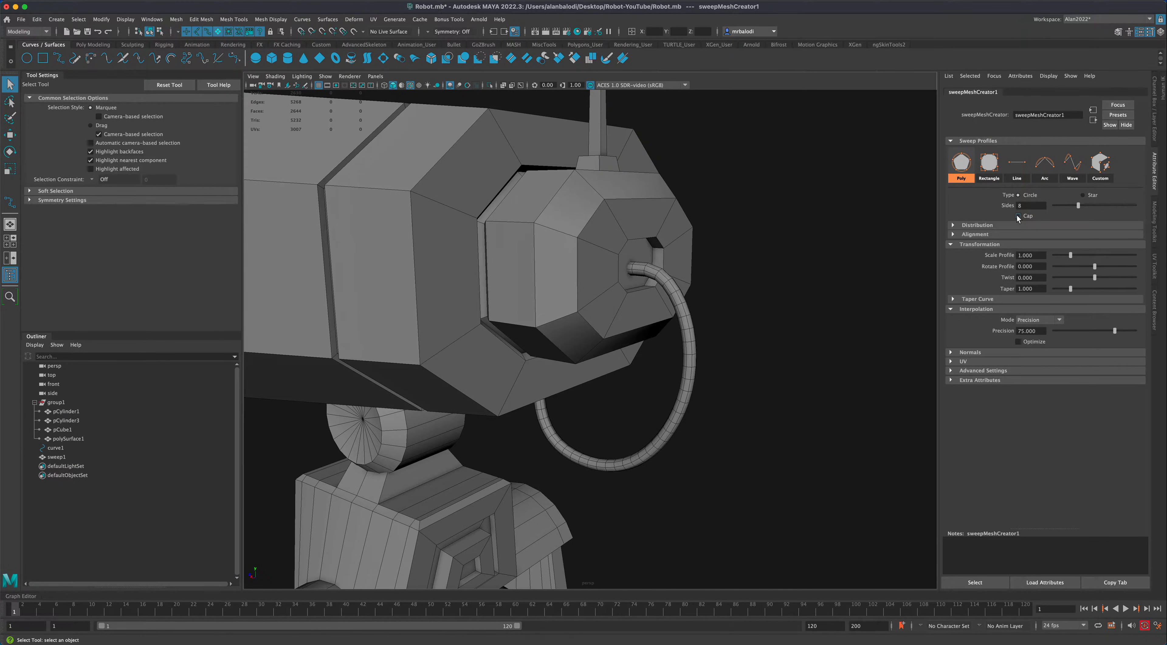
left_click(984, 224)
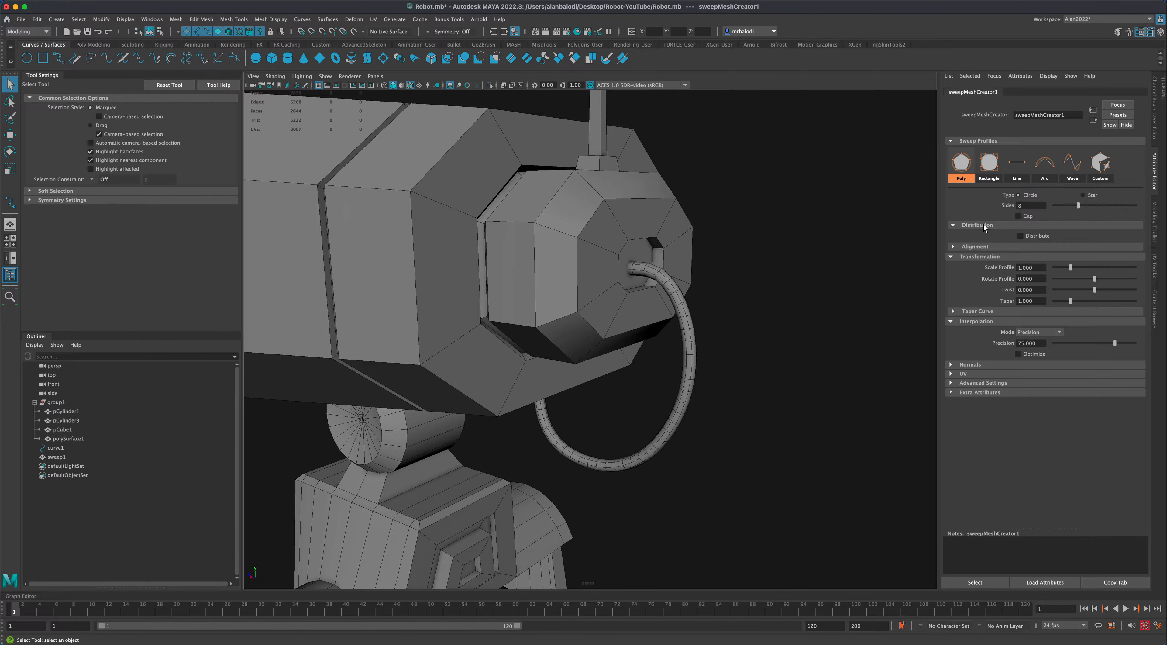
left_click(1021, 236)
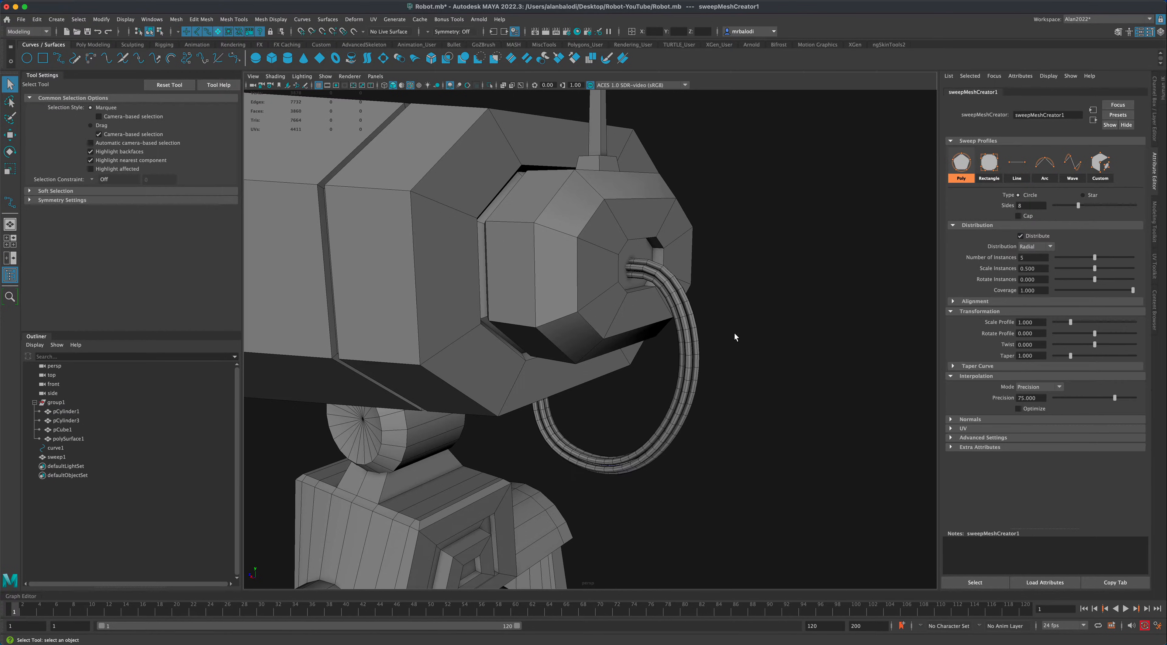
Set the cable's Number of Instances to 6 and Twist to -1.749 so the strands wind around each other.
left_click_drag(734, 337, 784, 363, "alt")
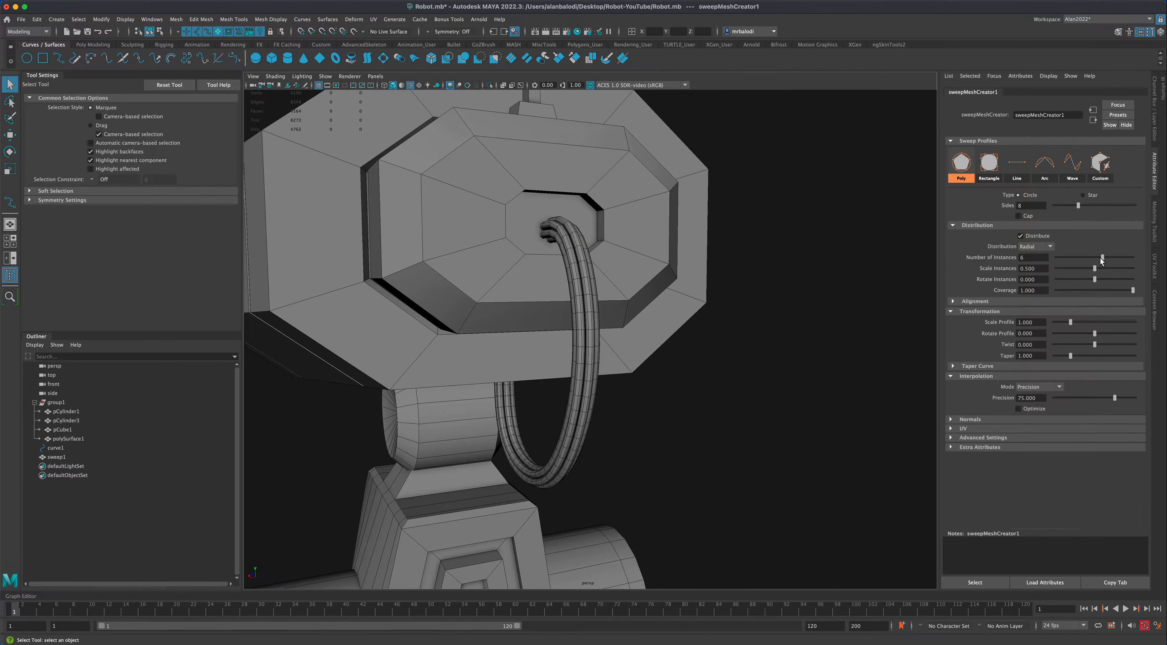
mouse_move(887, 326)
left_mouse_down("alt")
mouse_move(870, 301)
mouse_move(857, 312)
mouse_move(892, 321)
left_mouse_up("alt")
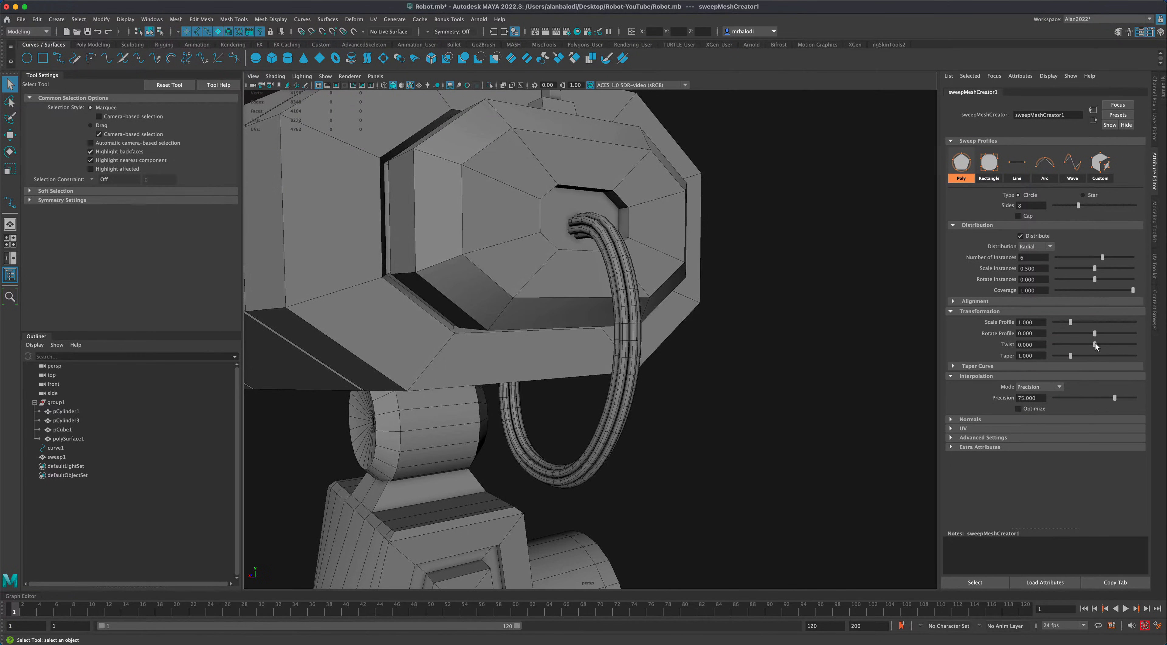
left_click_drag(1096, 343, 1058, 347)
mouse_move(770, 372)
left_mouse_down("alt")
mouse_move(725, 367)
mouse_move(777, 380)
mouse_move(810, 351)
mouse_move(798, 378)
mouse_move(787, 374)
left_mouse_up("alt")
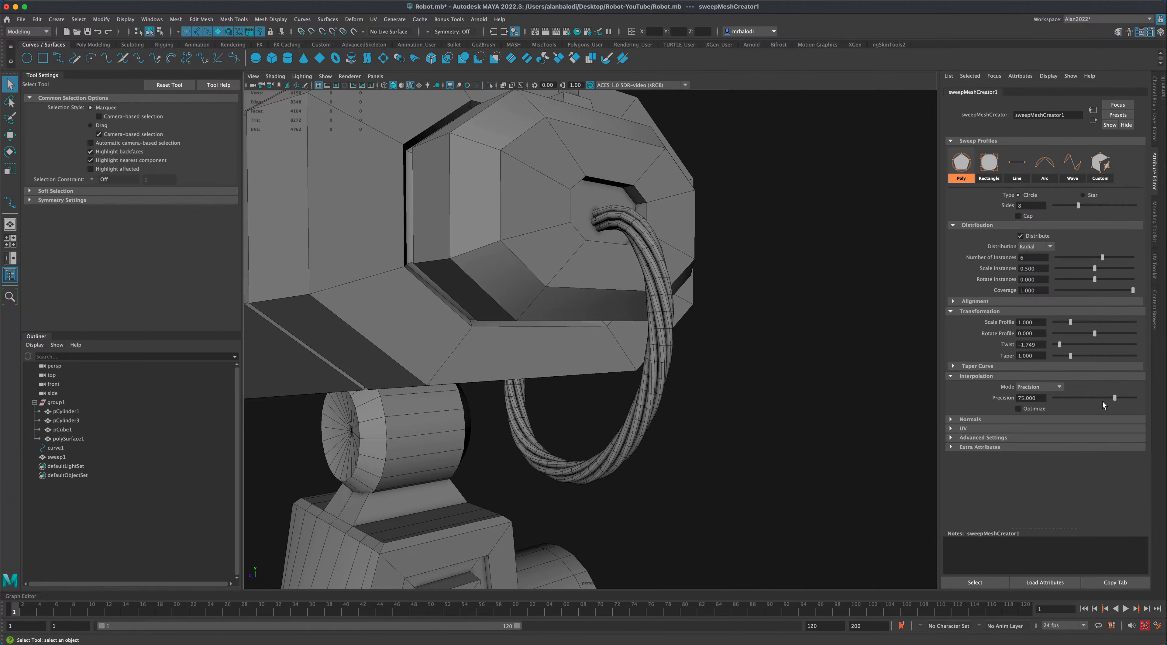
Thicken the twisted cable by setting Scale Profile to 1.686, keeping Precision at 75.
mouse_move(1116, 397)
left_mouse_down()
mouse_move(1101, 399)
mouse_move(1118, 400)
left_mouse_up()
left_click_drag(1074, 322, 1081, 324)
mouse_move(771, 412)
left_mouse_down("alt")
mouse_move(808, 411)
mouse_move(768, 409)
mouse_move(786, 411)
left_mouse_up("alt")
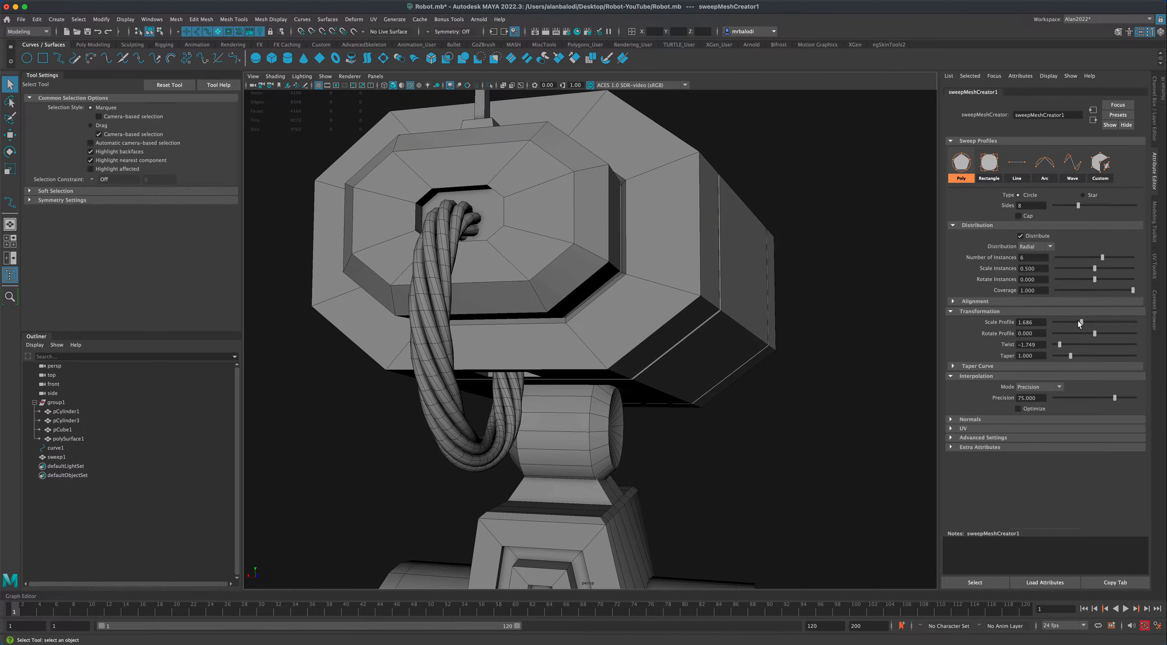
Slim the twisted cable by setting Scale Profile to 1.229 and check its look from the rear and side of the head.
left_click_drag(1082, 321, 1074, 322)
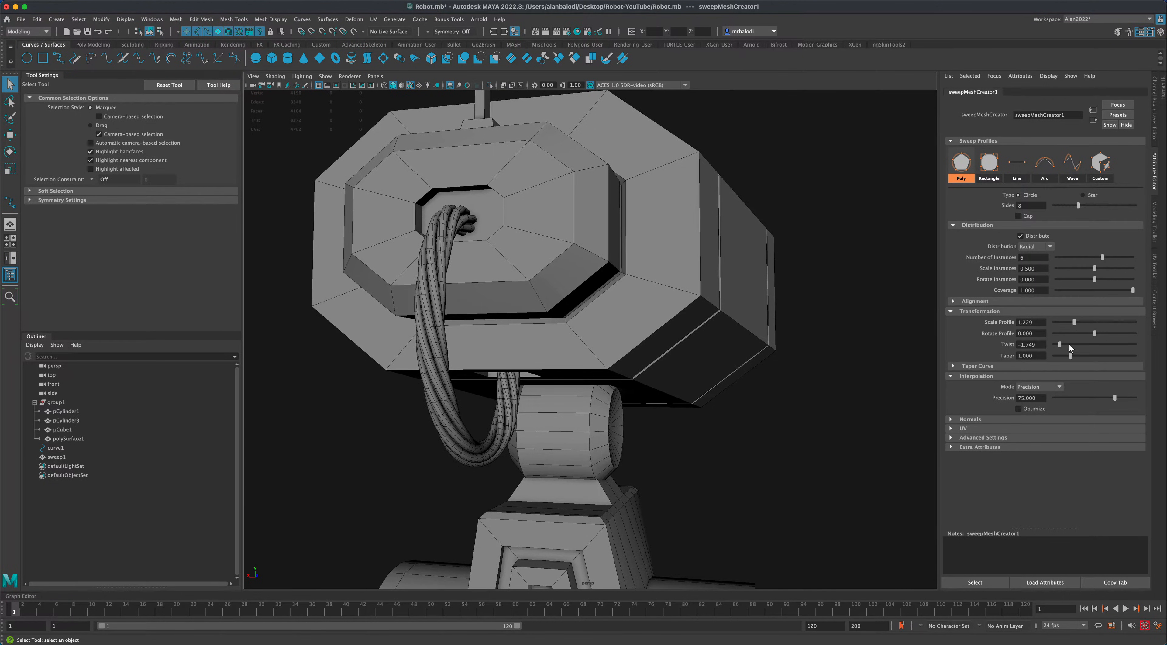
mouse_move(884, 391)
left_mouse_down("alt")
mouse_move(854, 396)
mouse_move(900, 393)
left_mouse_up("alt")
scroll(740, 460, "down", 10)
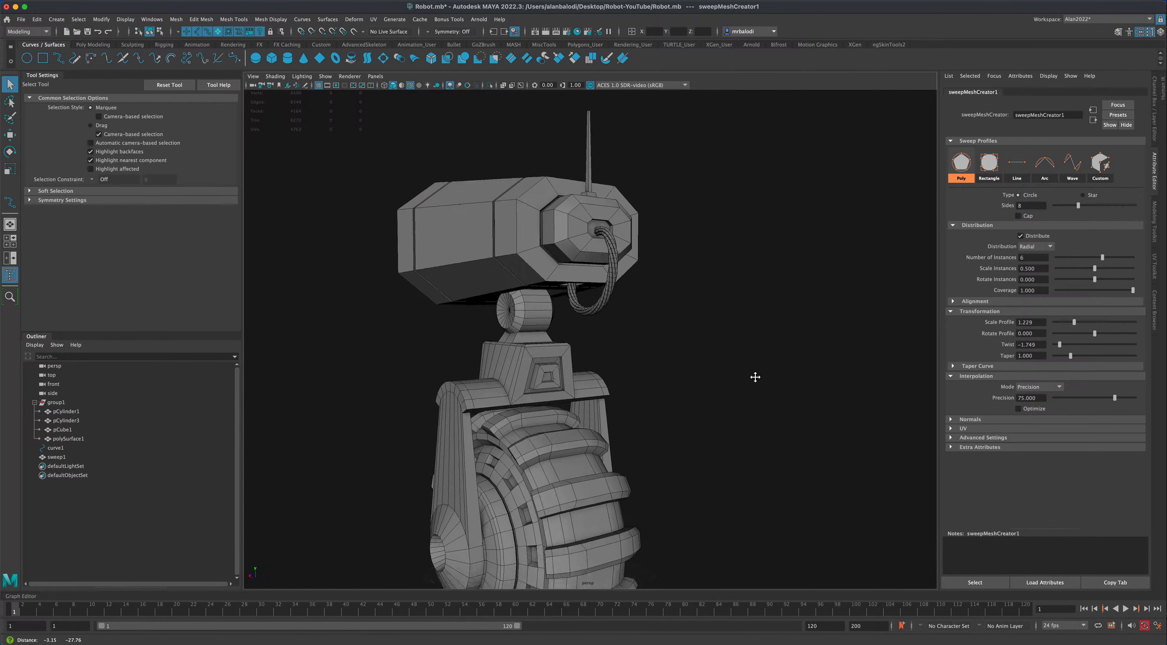
left_click_drag(731, 389, 802, 436, "alt")
scroll(773, 443, "up", 8)
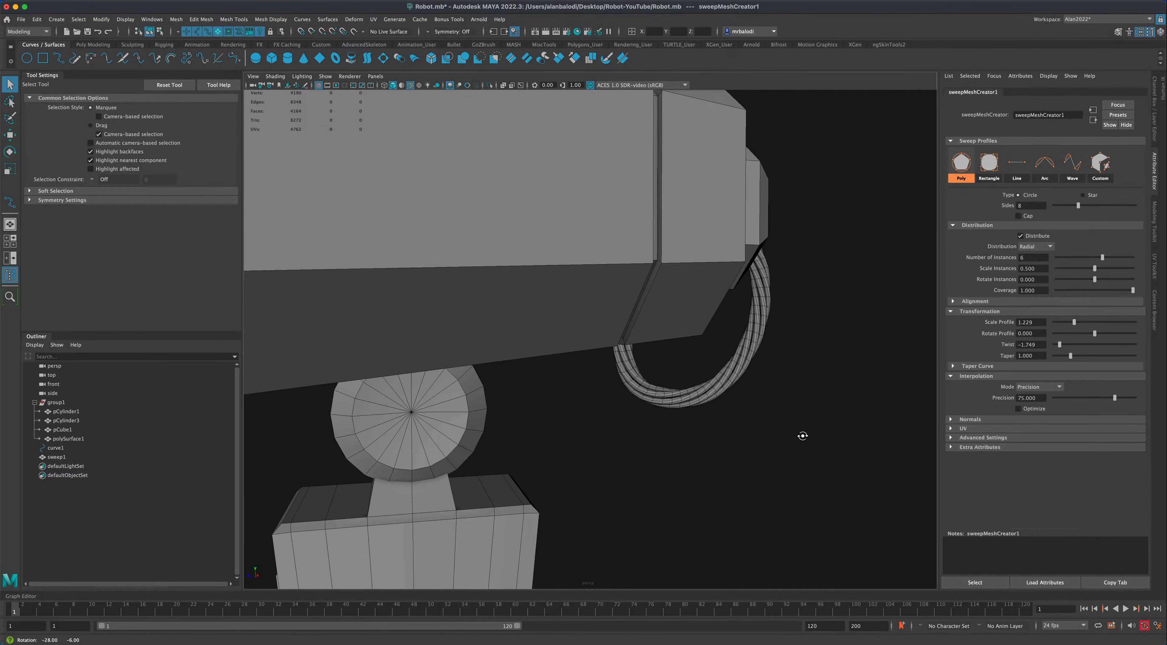
Isolate curve1 to display its control vertices, restore the full model and enable X-Ray shading so the points show through.
left_click(55, 448)
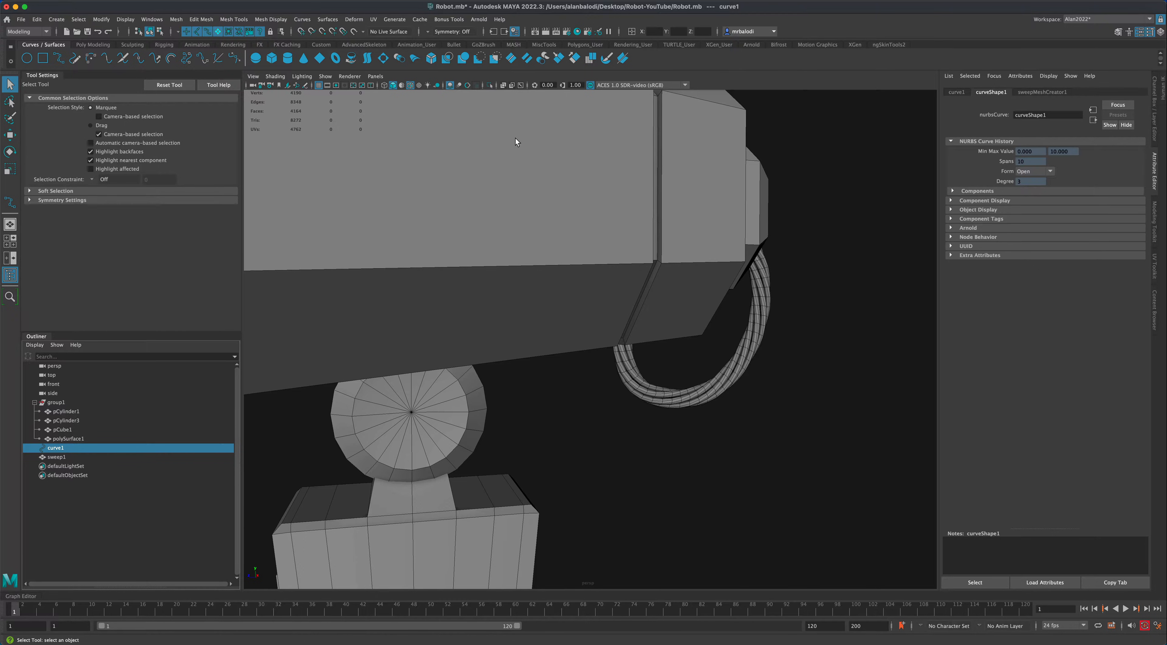
left_click(490, 85)
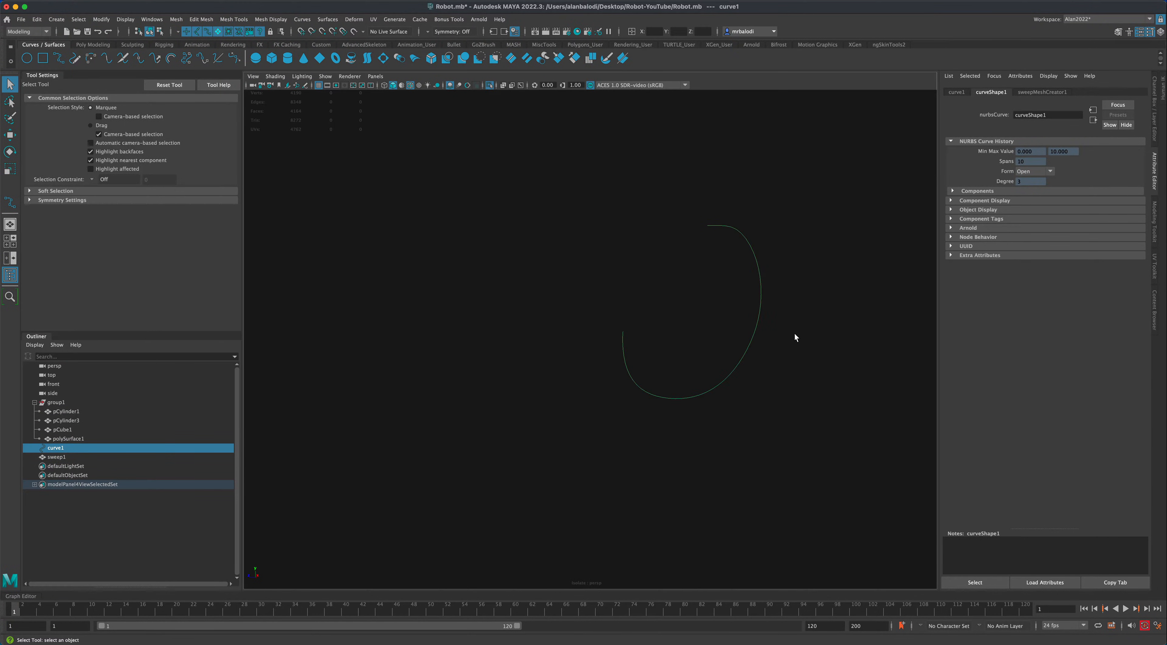
right_click_drag(755, 327, 724, 329)
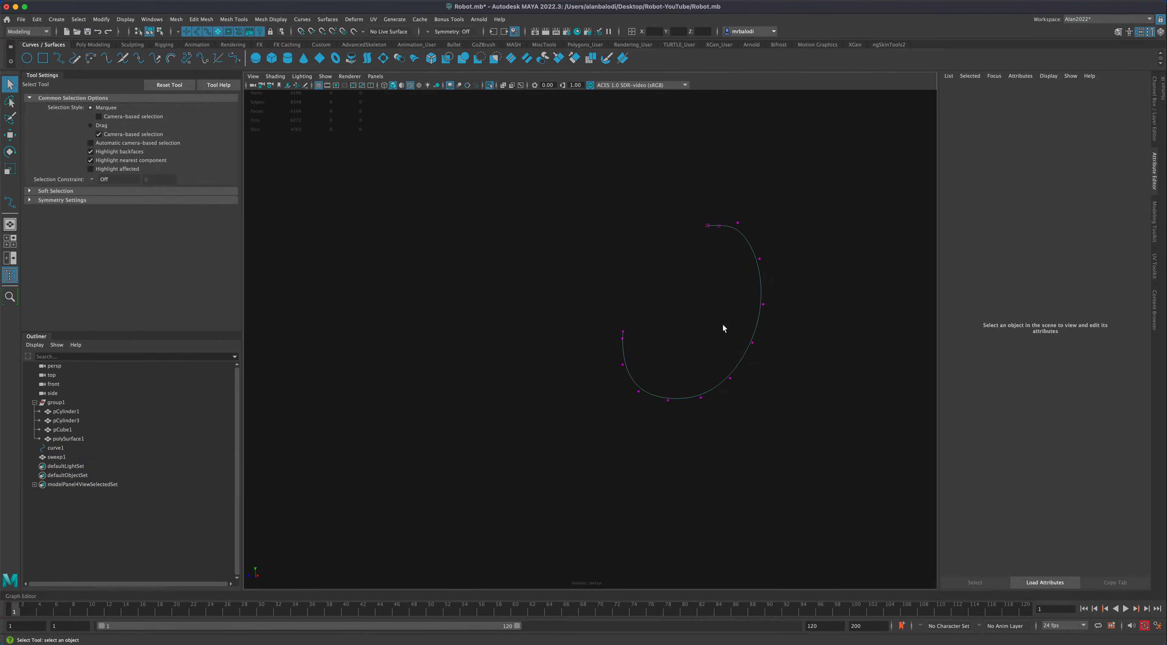
left_click(489, 86)
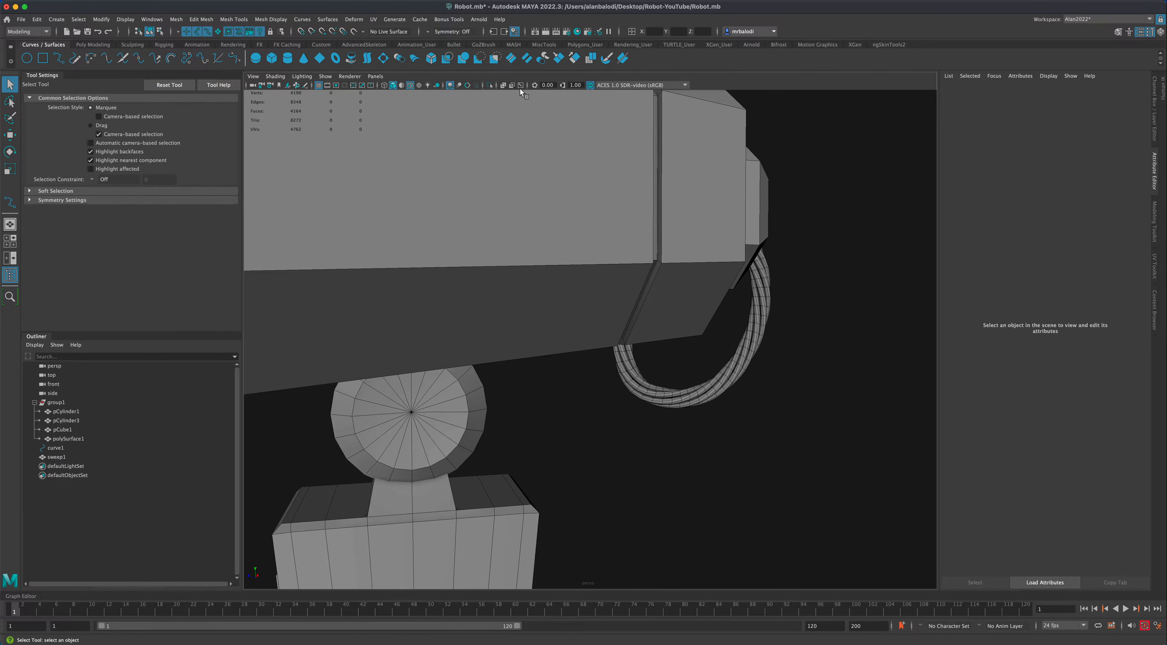
left_click(503, 85)
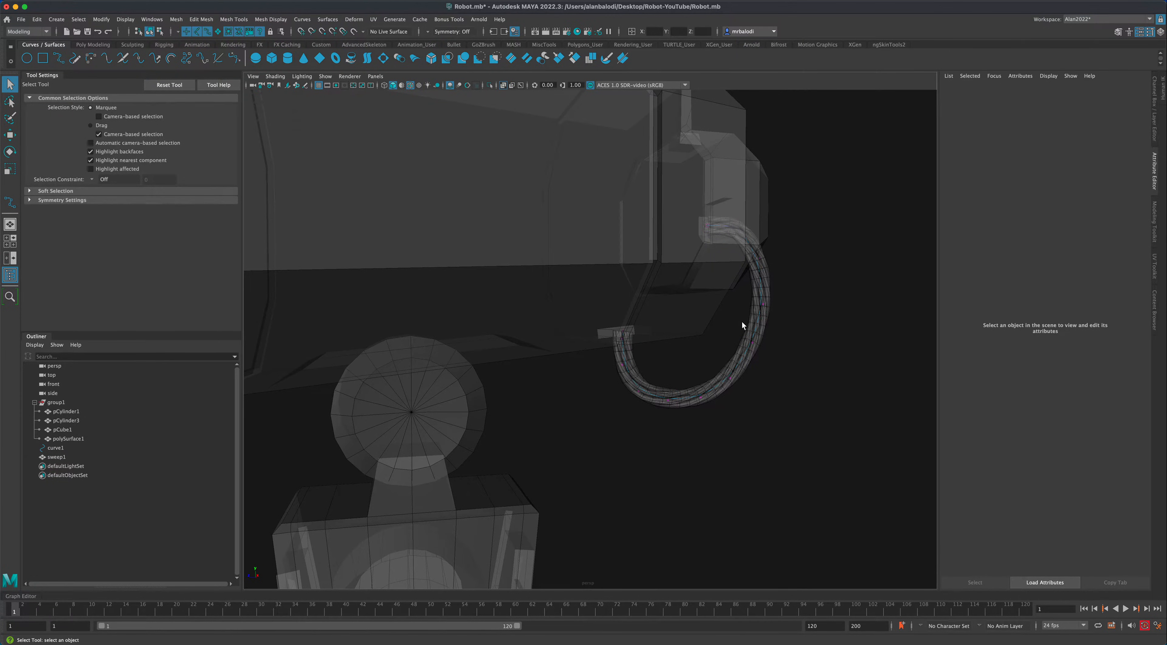
Select a control vertex on the rear of the cable curve with the Move tool and bring up the enlarged side view.
left_click_drag(758, 343, 759, 345)
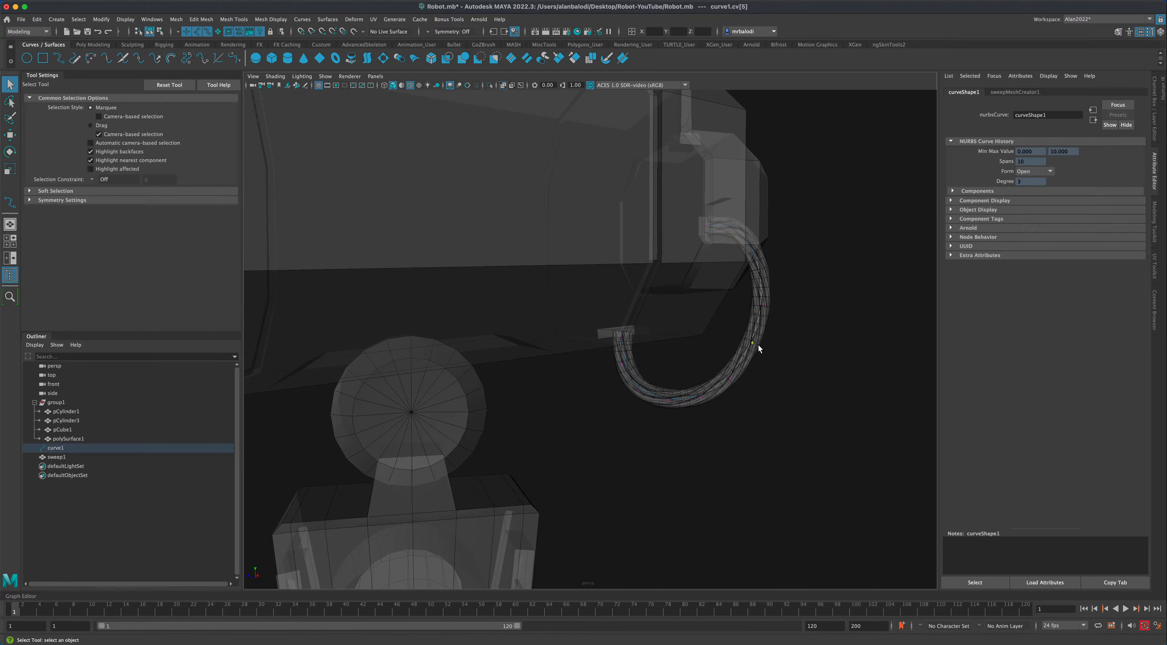
left_click(10, 135)
mouse_move(727, 315)
middle_mouse_down()
mouse_move(734, 329)
mouse_move(715, 313)
middle_mouse_up()
left_click_drag(820, 325, 819, 332, "alt")
scroll(816, 346, "up", 2)
middle_click_drag(840, 300, 849, 348)
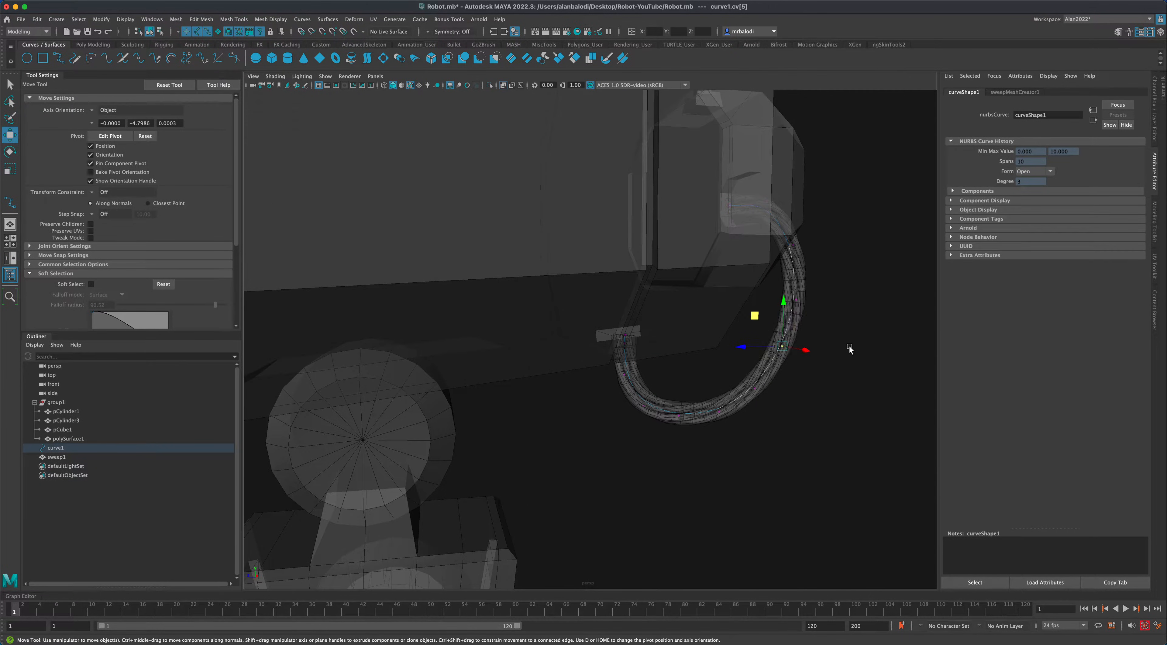
key("space")
key("space")
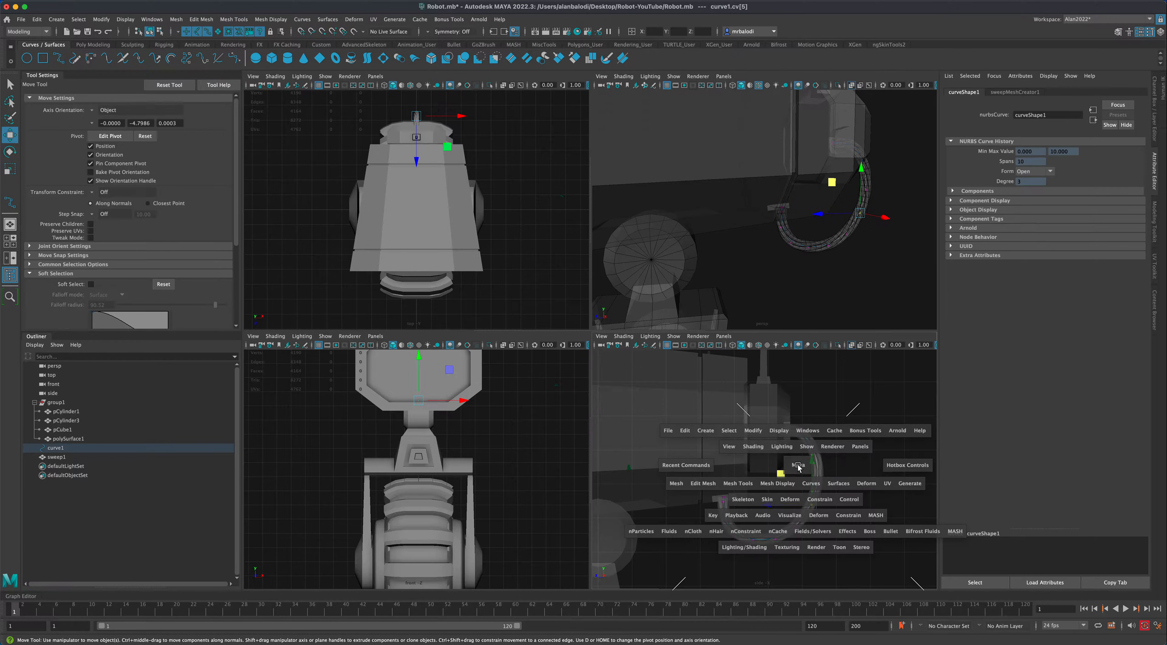
scroll(805, 477, "up", 2)
middle_click_drag(803, 470, 777, 422, "alt")
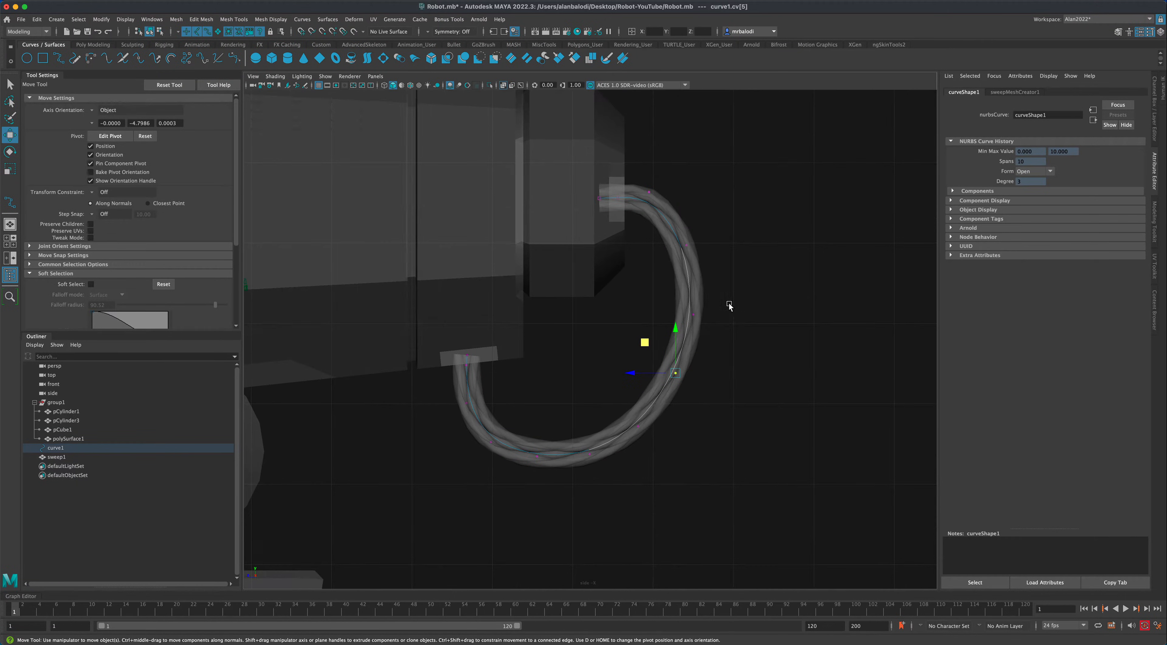
In the side view, pull the curve's rear control vertices inward toward the head to tighten the back of the cable loop.
left_click_drag(727, 299, 681, 324)
left_click_drag(663, 284, 643, 288)
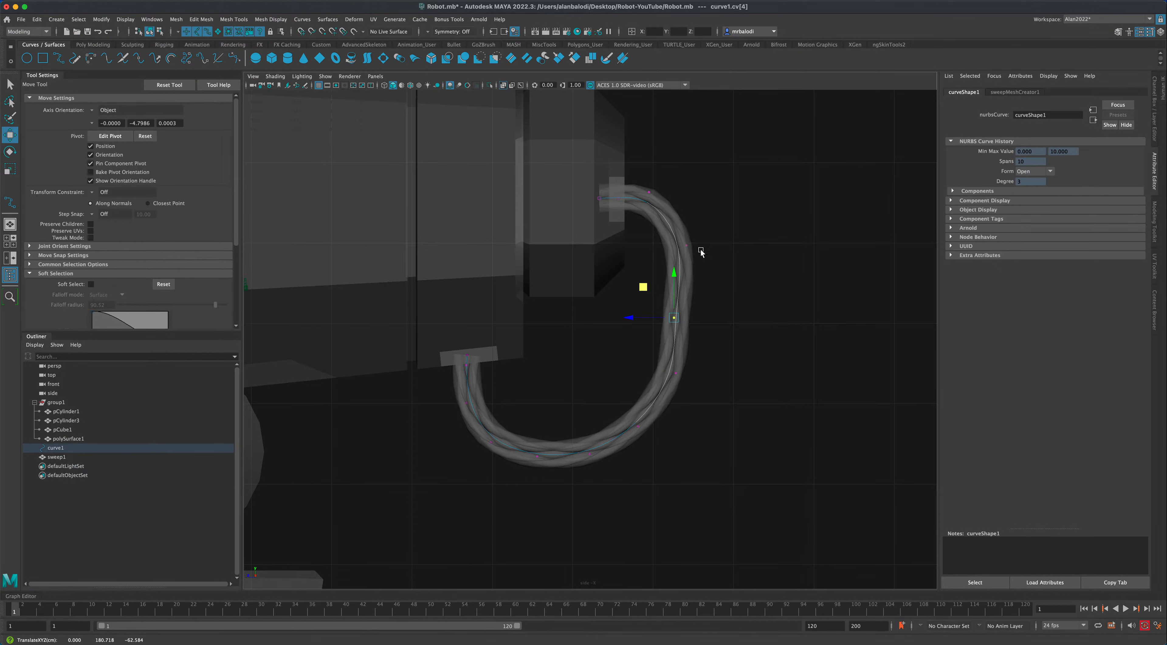
left_click_drag(709, 236, 637, 214)
left_click_drag(717, 373, 670, 385)
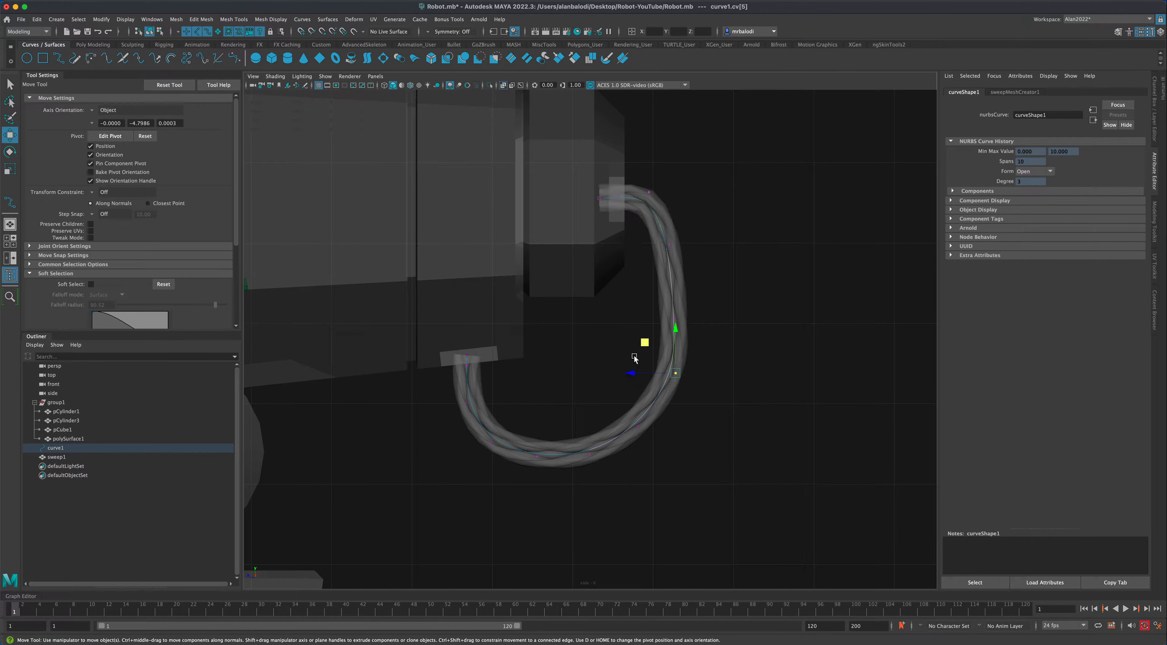
left_click_drag(642, 342, 628, 348)
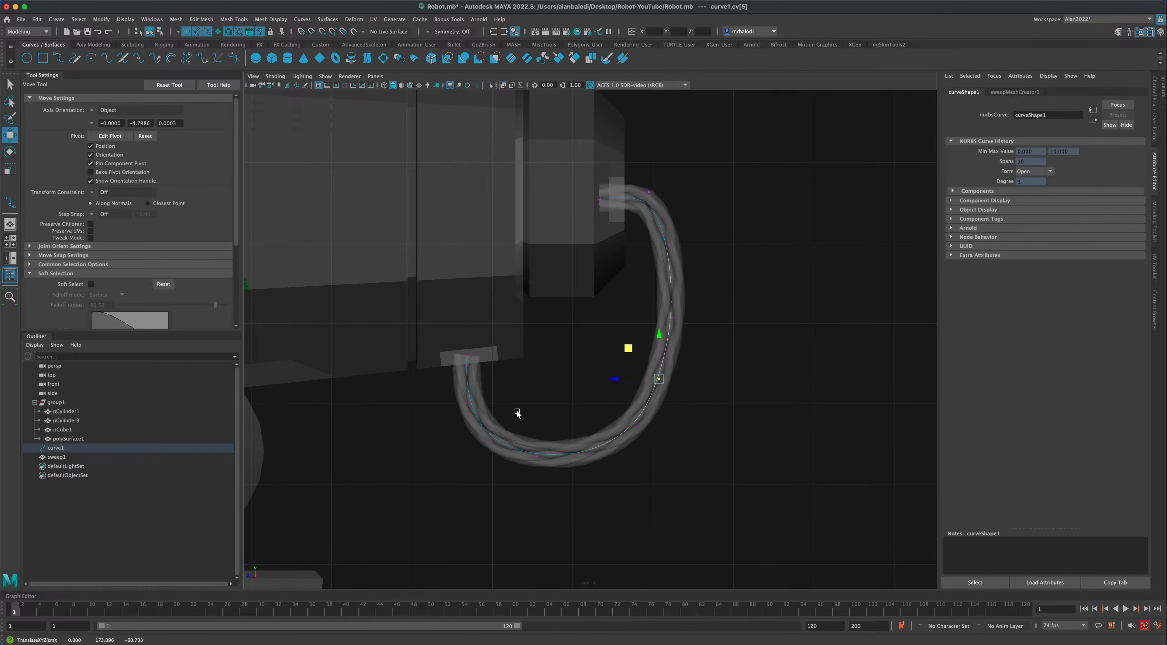
Reposition the control vertices along the lower bend one by one to form a smooth, natural sag in the cable.
left_click_drag(476, 417, 446, 370)
left_click_drag(501, 456, 481, 414)
left_click_drag(516, 493, 527, 421)
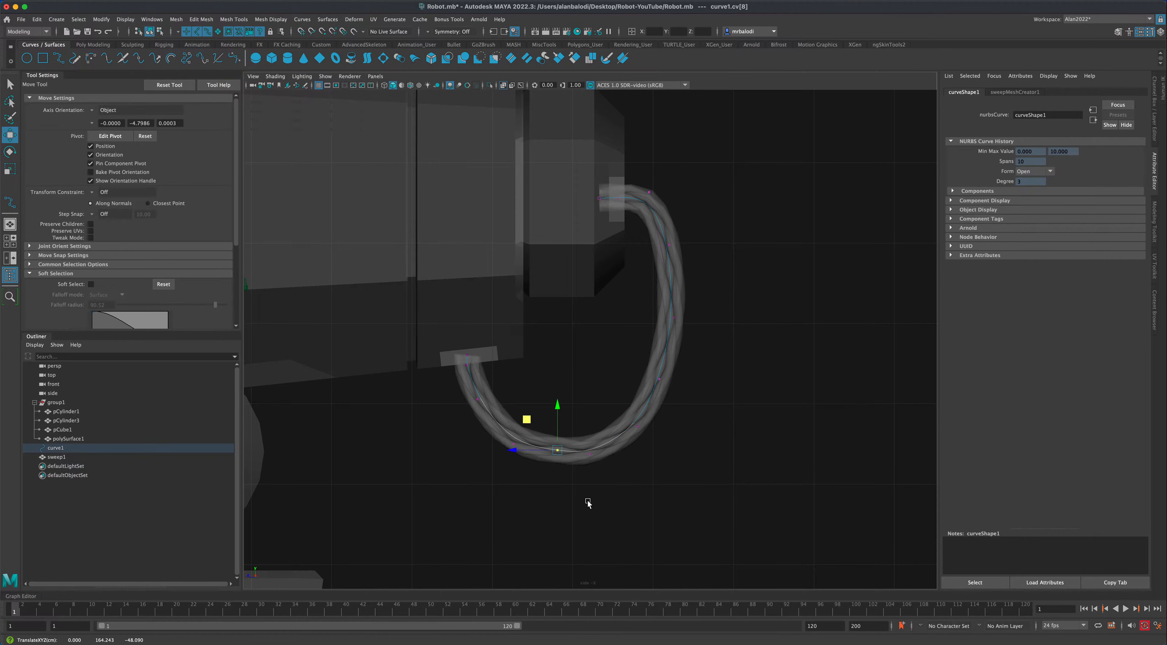
left_click_drag(581, 495, 576, 419)
left_click_drag(665, 466, 609, 380)
left_click_drag(699, 404, 625, 335)
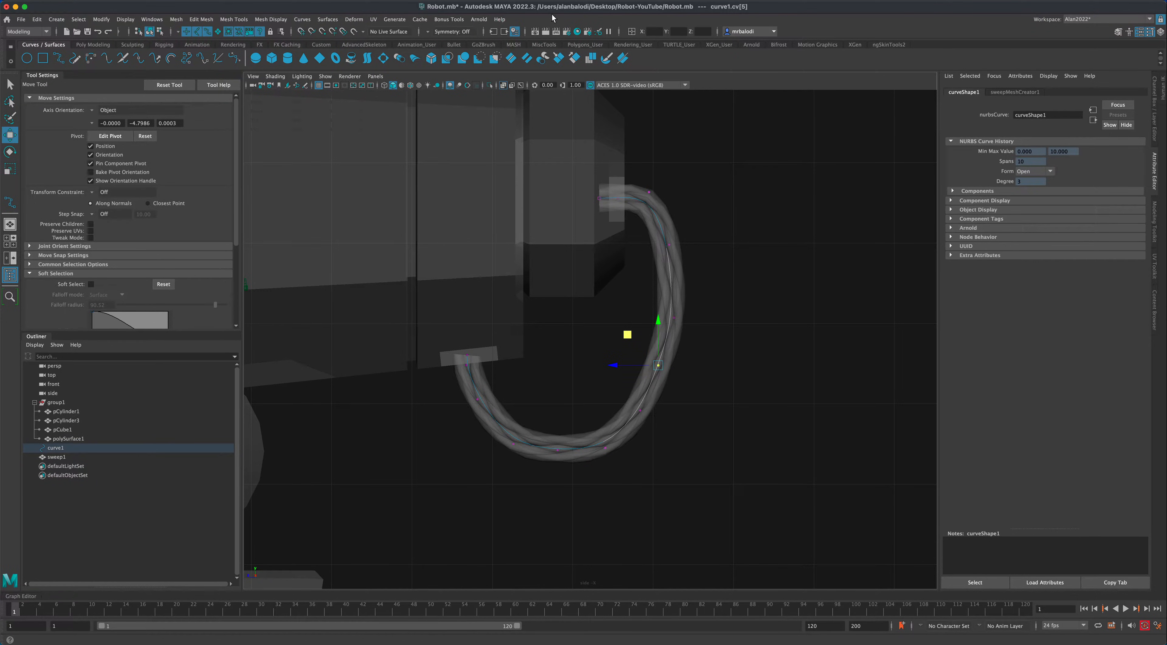
Pull the rear control vertex below the cap further toward the head and adjust the one near the underside recess.
left_click_drag(626, 299, 689, 335)
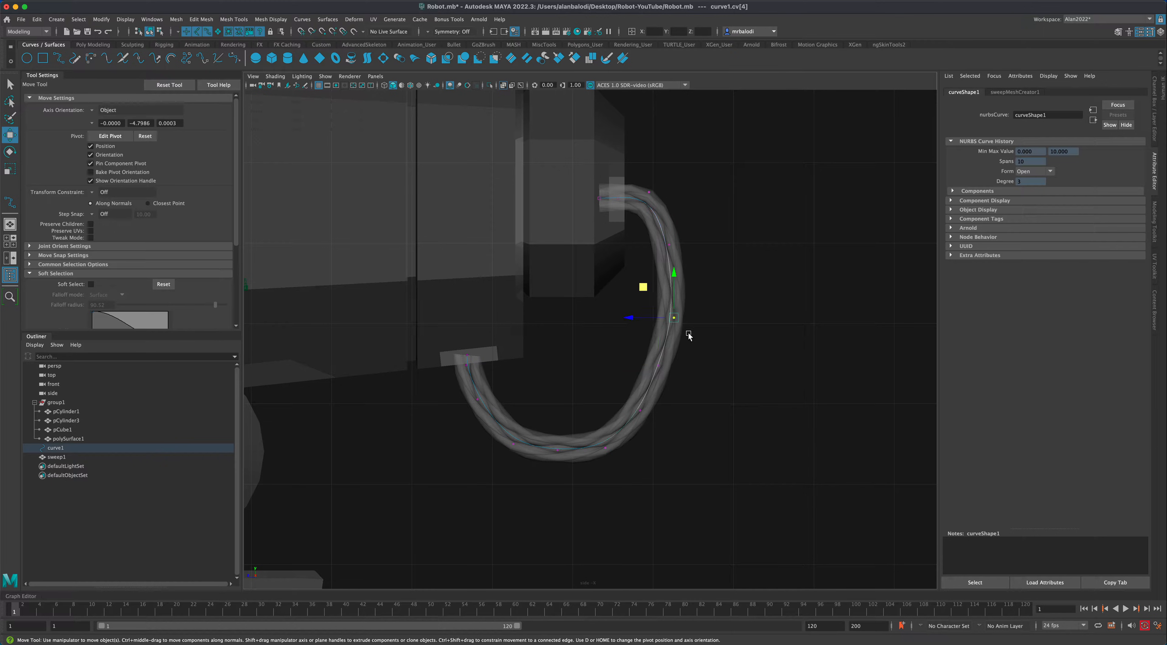
left_click_drag(642, 291, 619, 279)
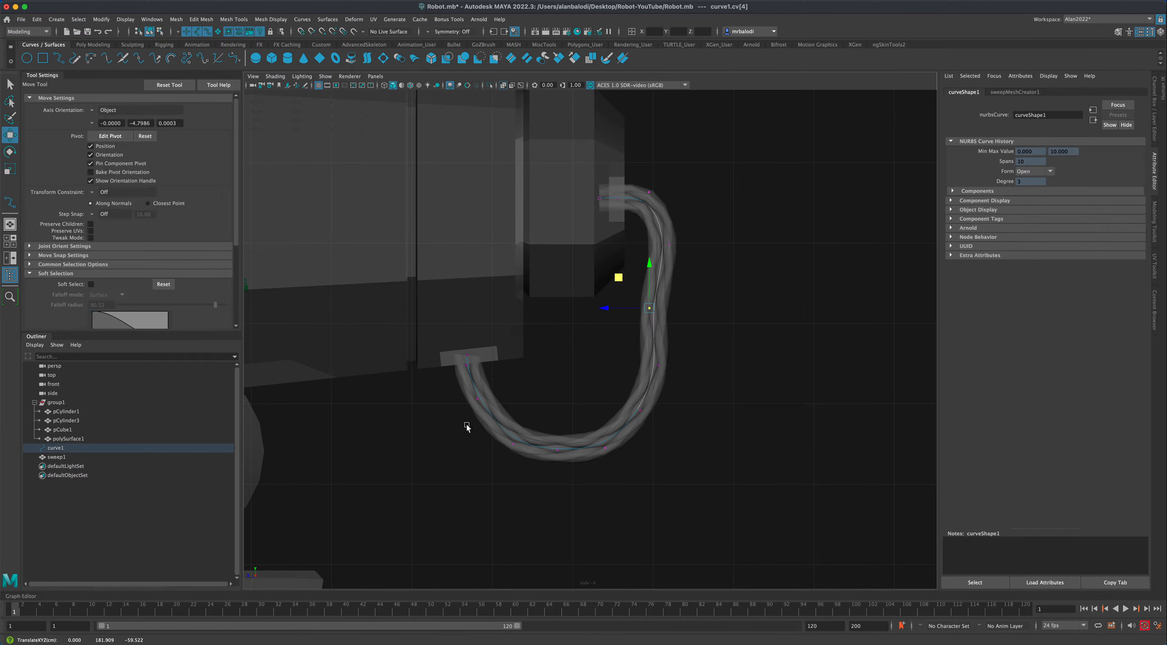
left_click_drag(444, 416, 464, 376)
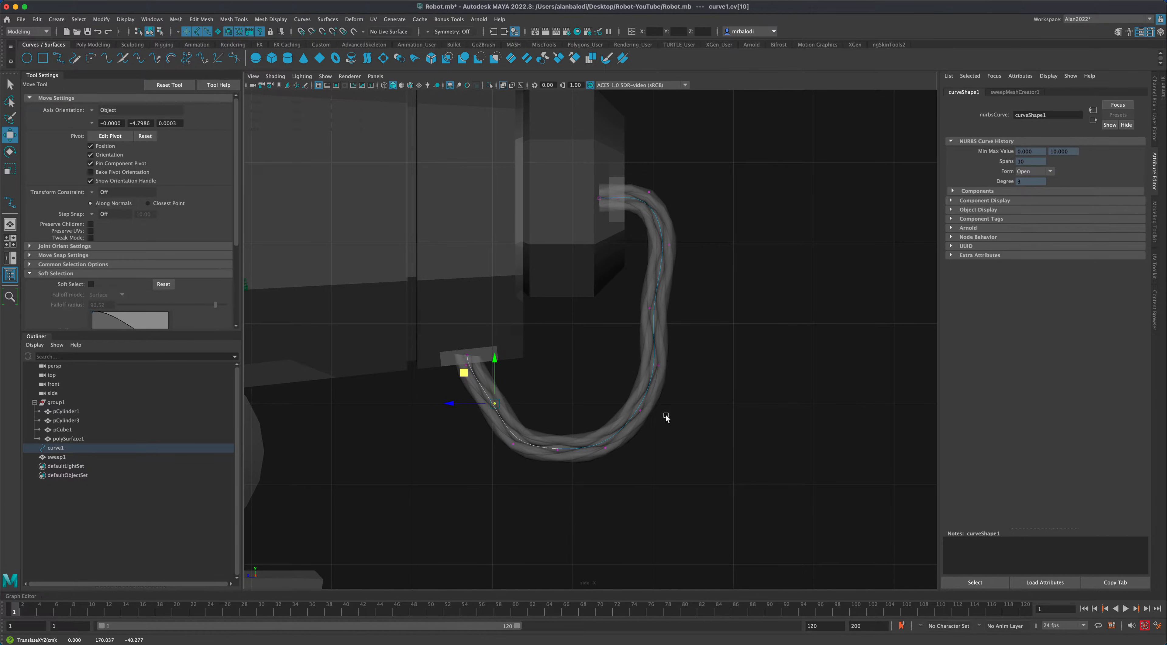
Return to the enlarged perspective view, switch the curve back to object mode and turn off X-Ray shading.
key("space")
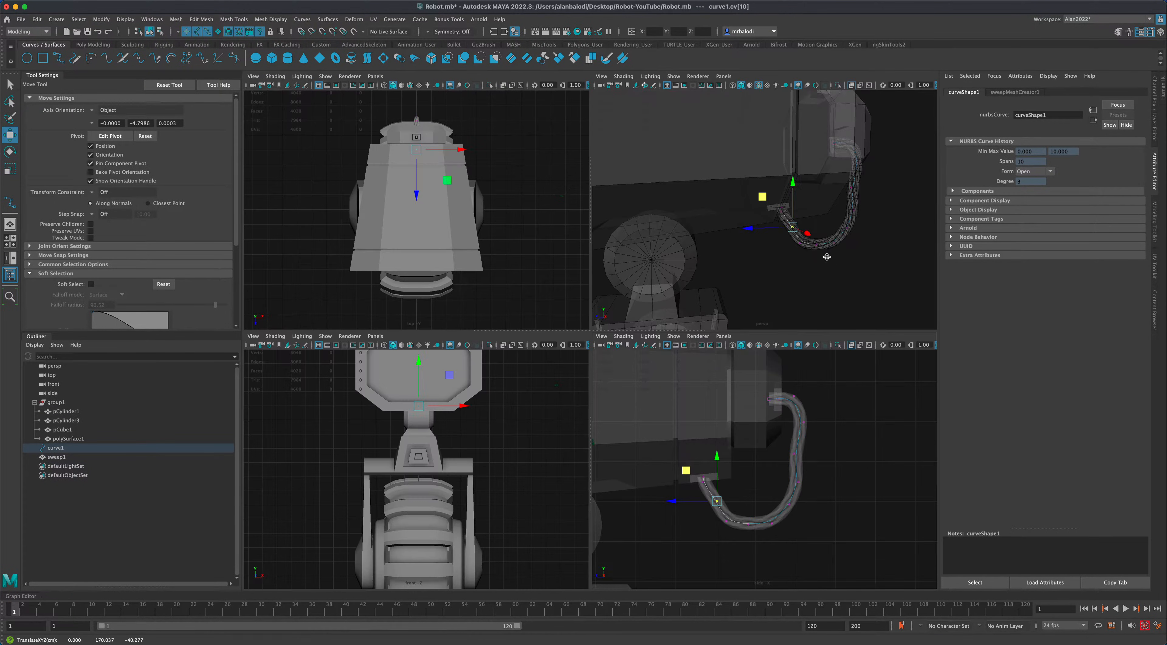
key("space")
left_click_drag(820, 419, 787, 410, "alt")
left_click(9, 84)
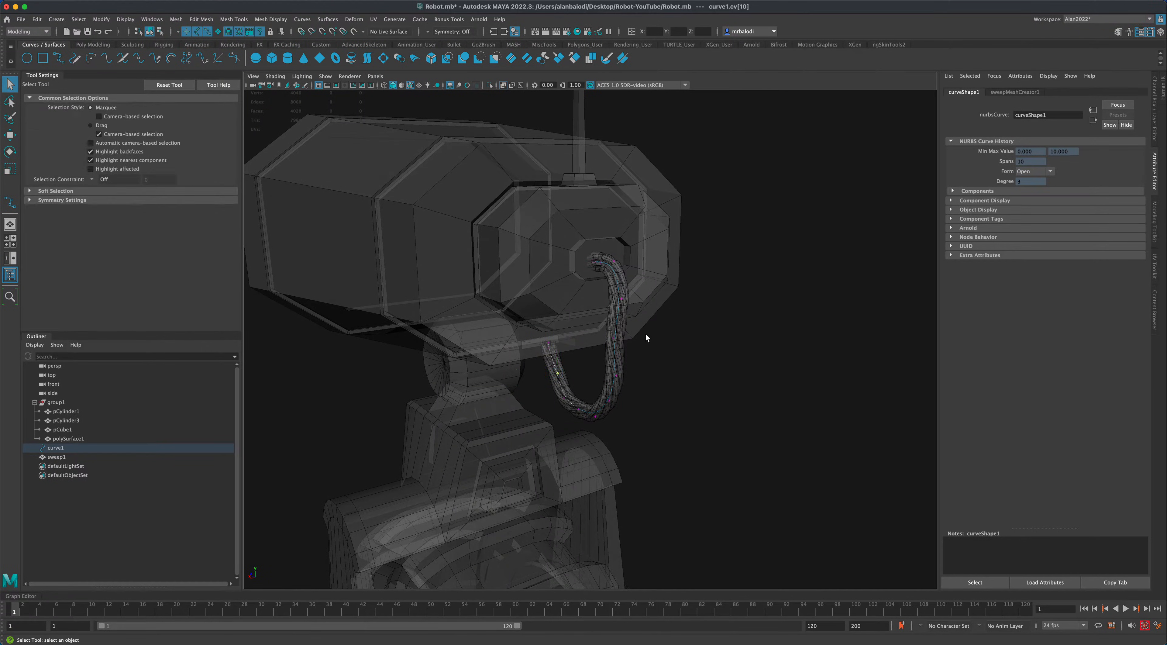
right_click_drag(616, 362, 664, 176)
left_click(504, 86)
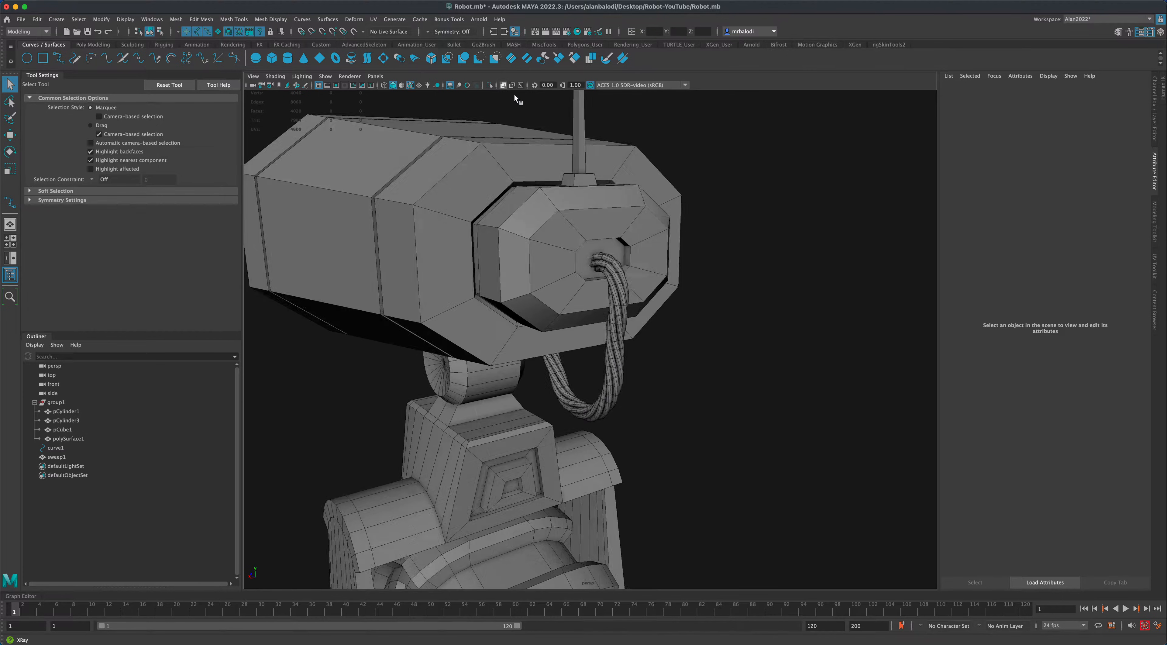
Examine the reshaped cable from the side and rear, both on the whole robot and close up at the head.
scroll(736, 402, "down", 5)
left_click_drag(739, 405, 684, 455, "alt")
scroll(684, 455, "up", 10)
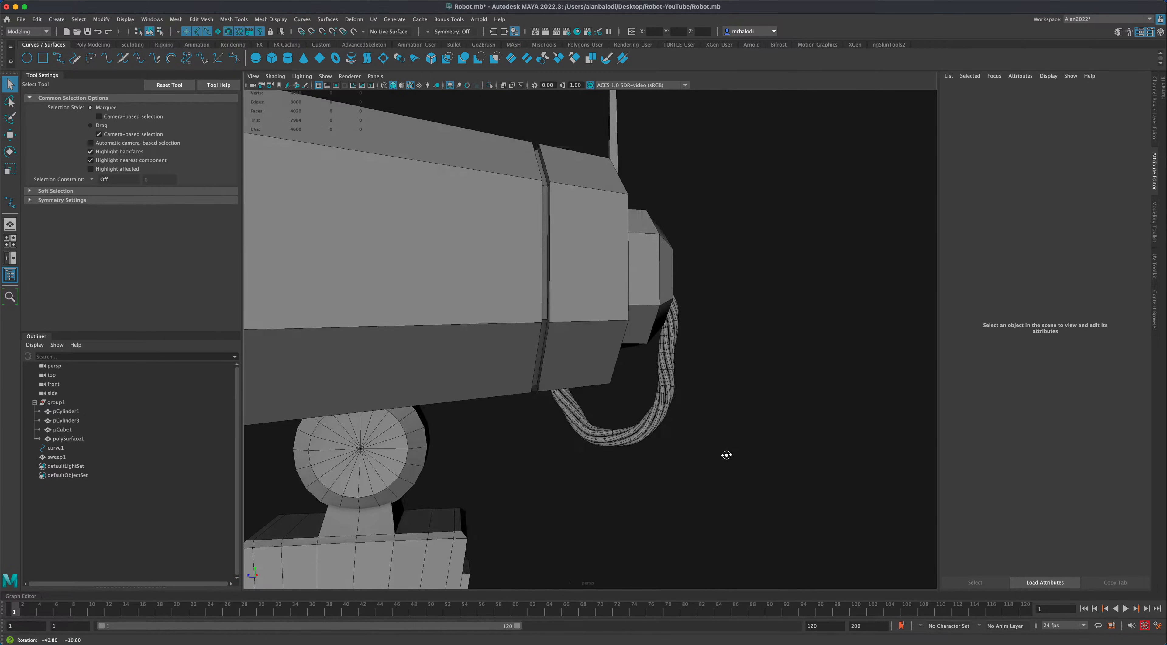
scroll(723, 462, "down", 5)
left_click_drag(718, 472, 735, 397, "alt")
scroll(700, 476, "up", 8)
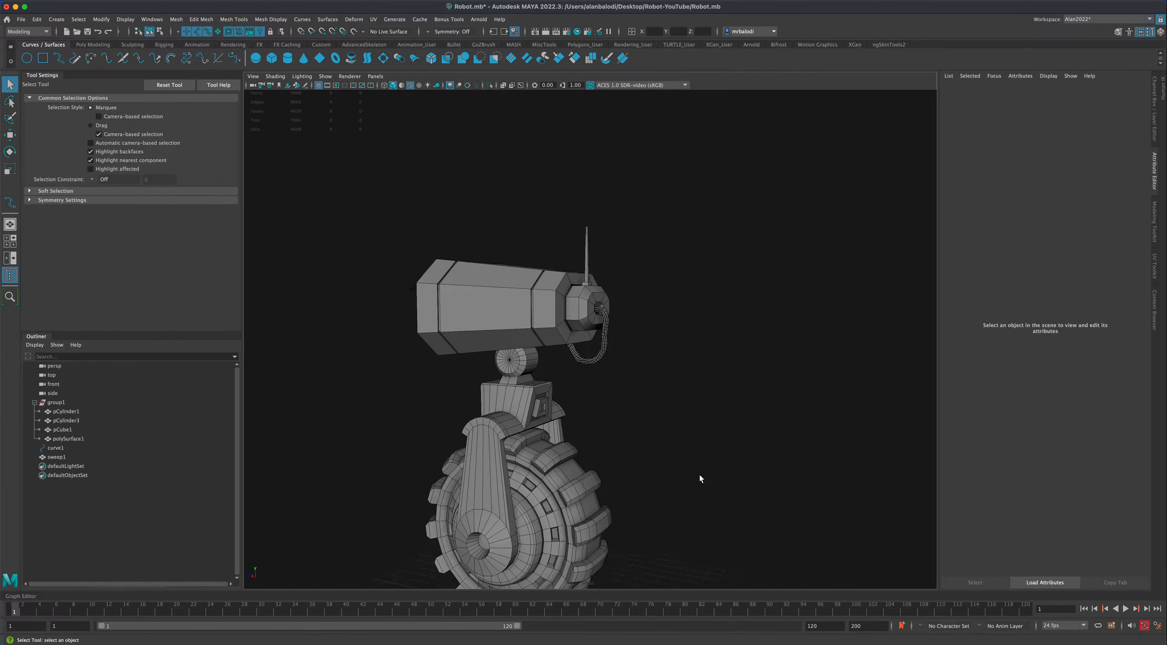
scroll(699, 475, "up", 2)
left_click_drag(723, 342, 663, 329, "alt")
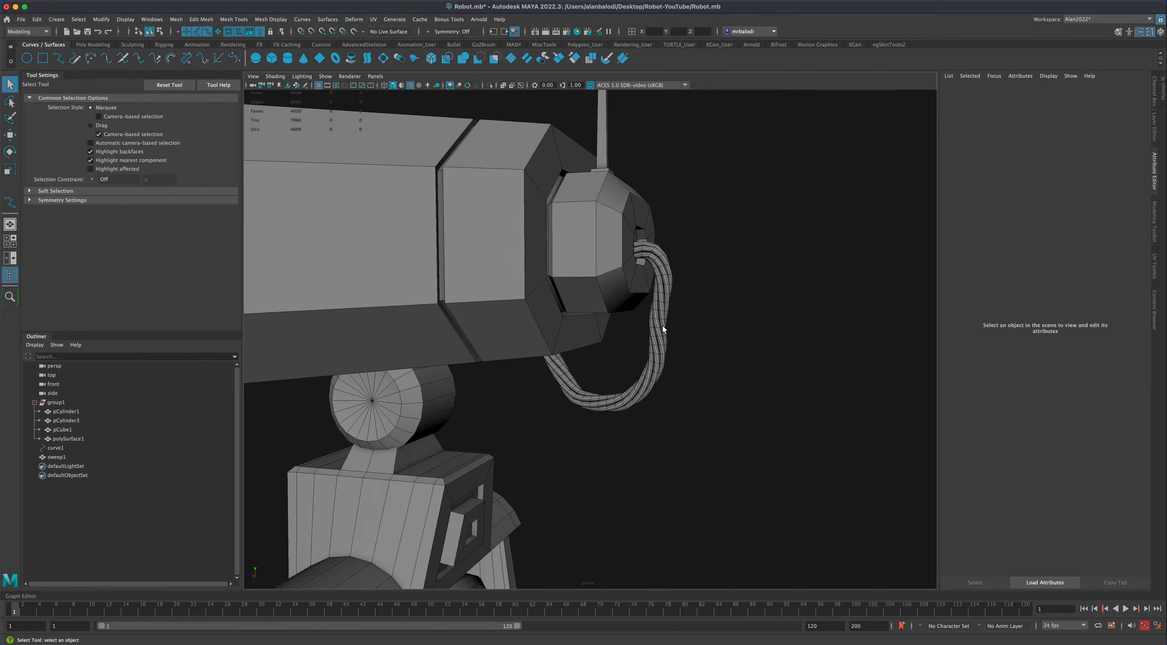
Select a vertex ring on the cable's rear side and, with Soft Select at falloff radius 9.48, move it slightly away from the head.
right_click_drag(656, 317, 636, 318)
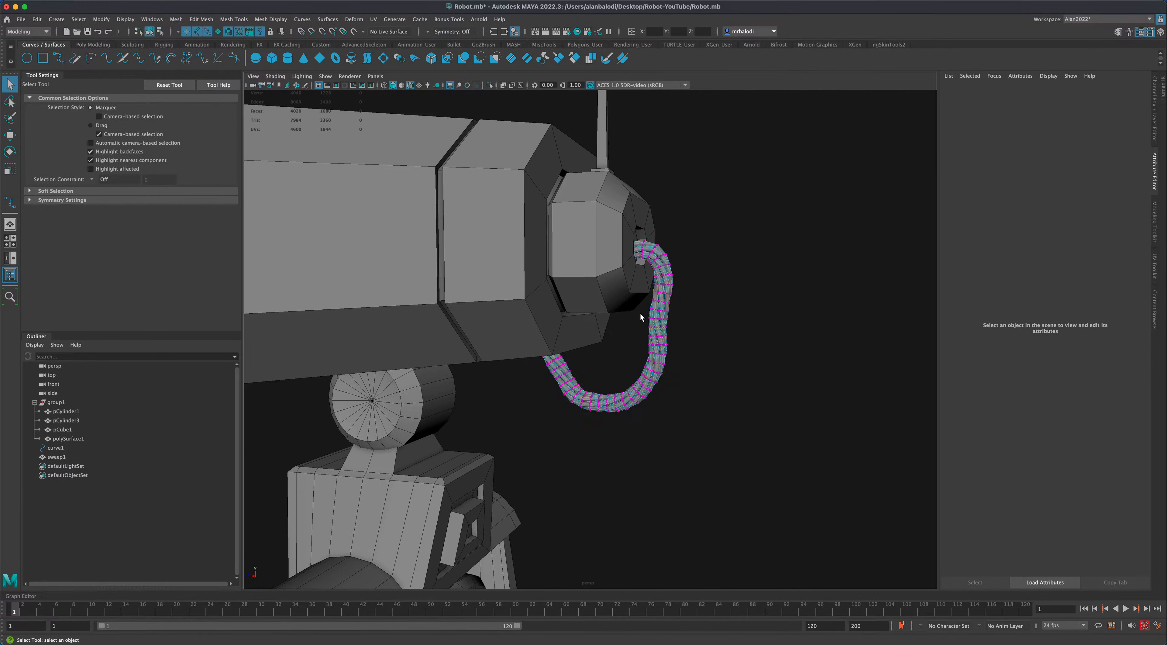
left_click_drag(671, 323, 673, 324)
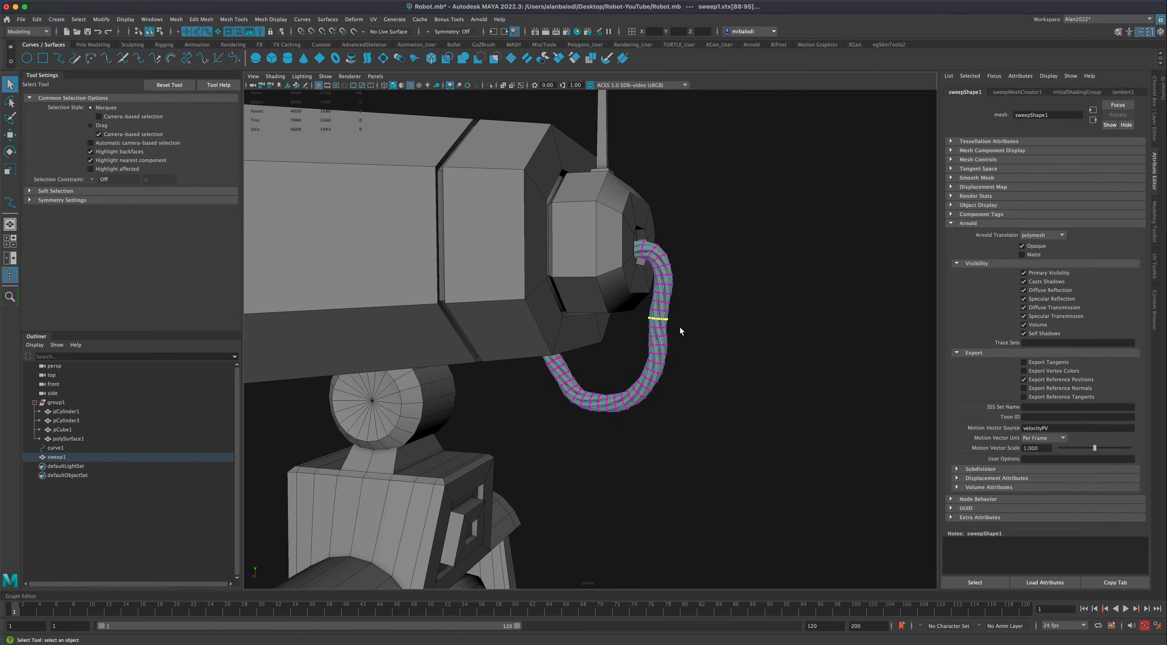
key("w")
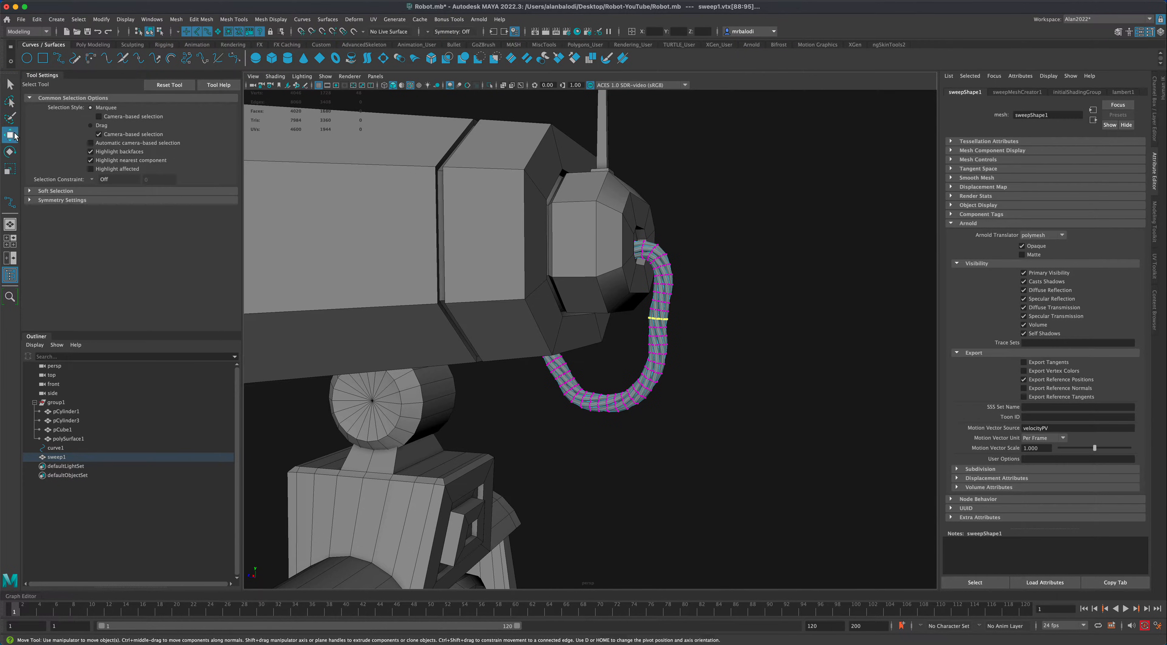
left_click(91, 284)
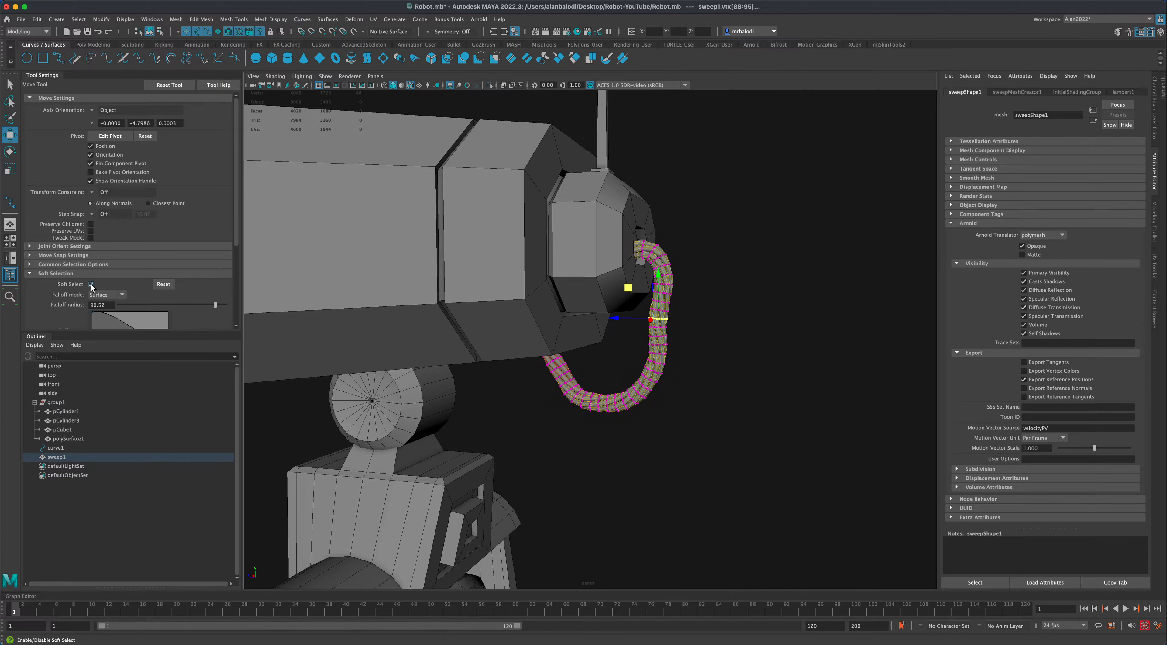
left_click(160, 302)
left_click_drag(148, 301, 141, 302)
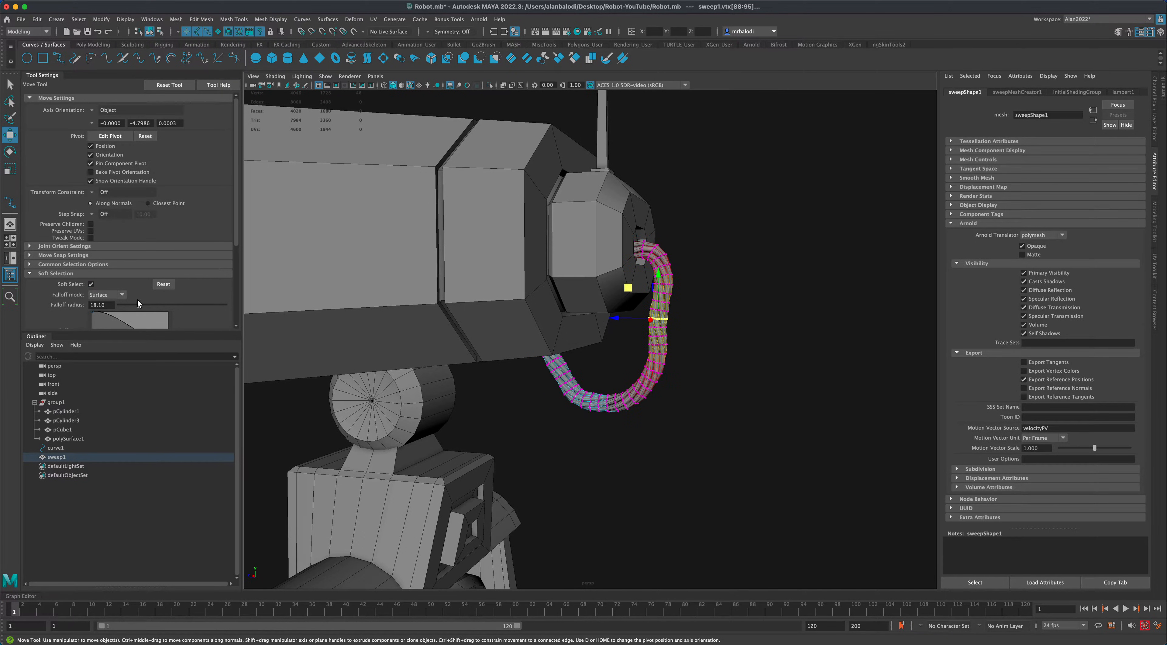
left_click_drag(611, 318, 242, 316)
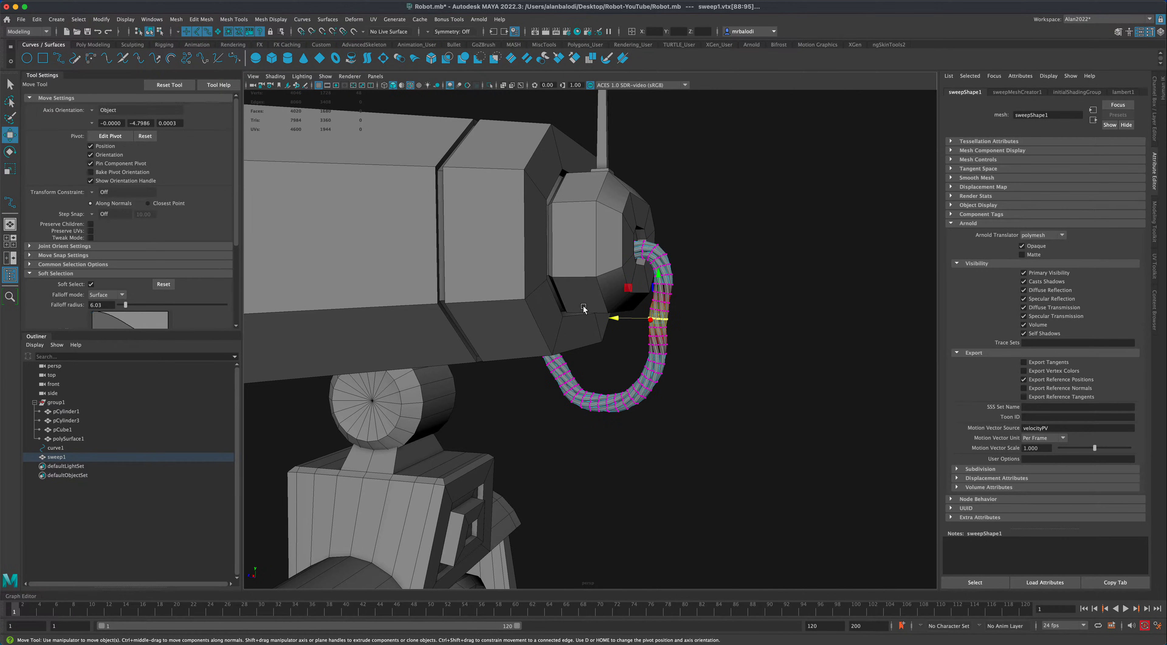
left_click(615, 319)
left_click_drag(615, 320, 621, 320)
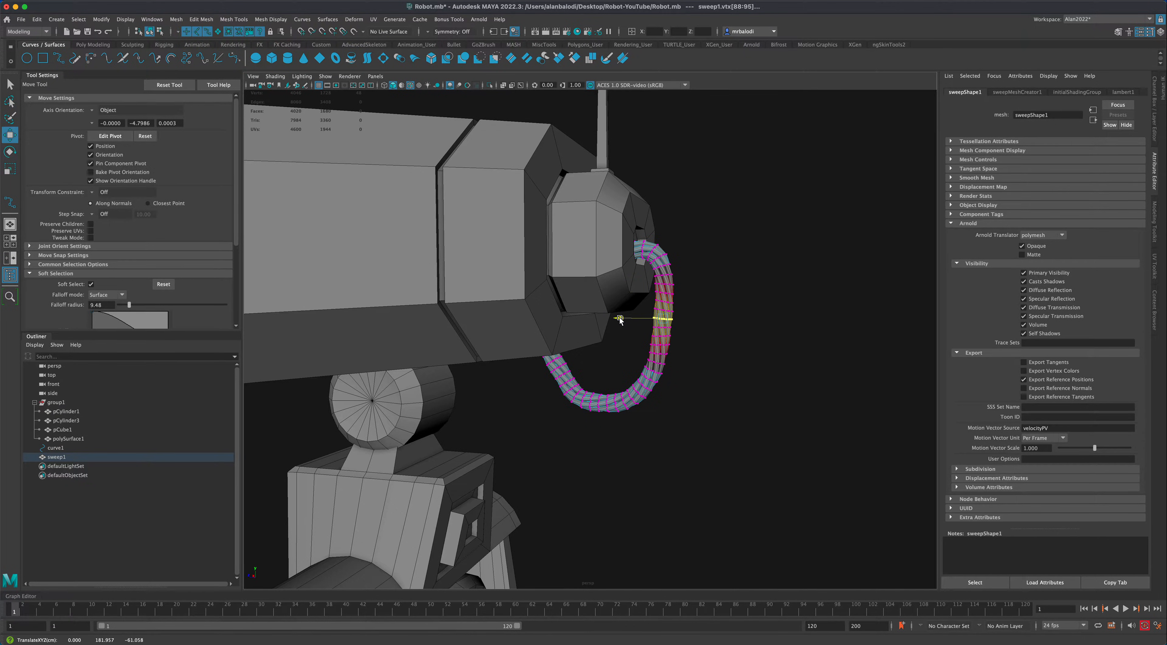
Return the cable mesh to object mode, clear the selection and review the whole robot from the side.
right_click_drag(664, 348, 693, 337)
left_click(781, 370)
scroll(815, 370, "down", 3)
left_click_drag(833, 370, 772, 410, "alt")
scroll(772, 411, "down", 6)
middle_click_drag(772, 411, 780, 342, "alt")
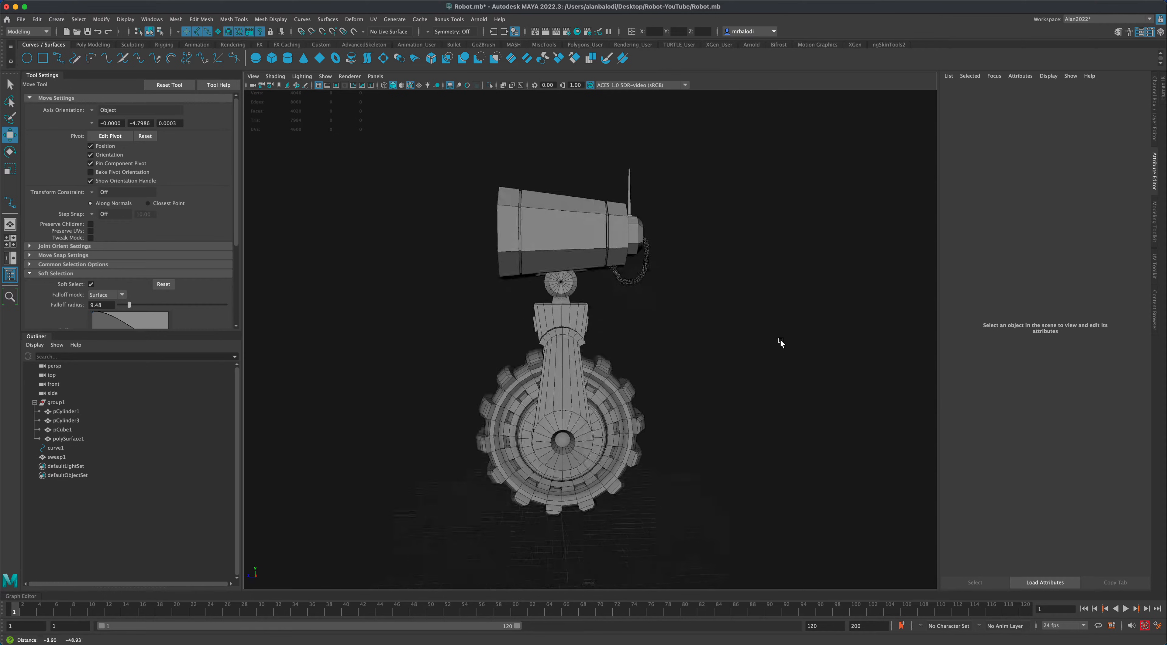
left_click_drag(781, 341, 766, 327, "alt")
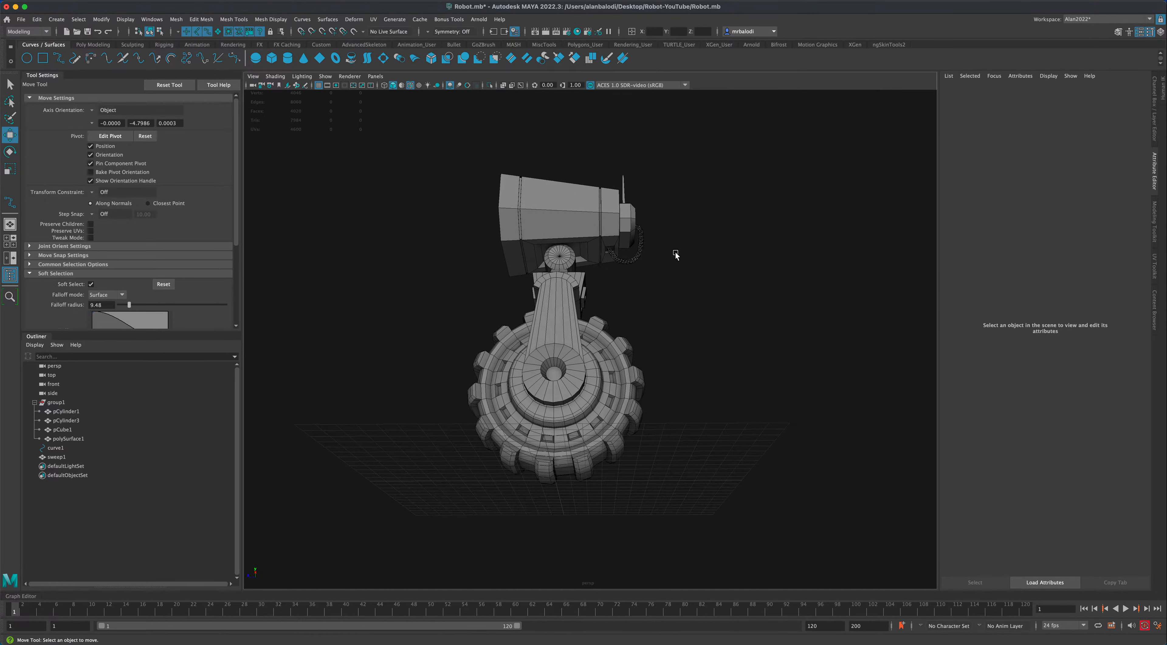
Examine the whole robot, including the head, body and wheel, from several front and side angles.
left_click_drag(676, 255, 722, 276, "alt")
left_click_drag(734, 323, 726, 349, "alt")
scroll(727, 351, "up", 5)
middle_click_drag(740, 391, 745, 371, "alt")
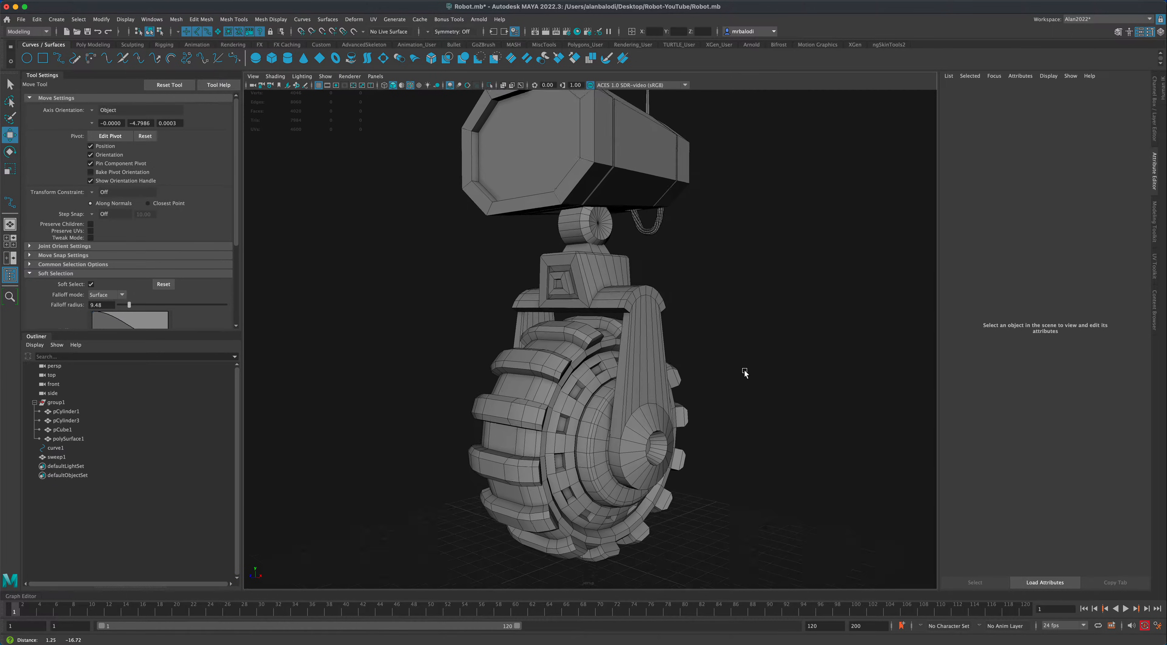
left_click_drag(744, 372, 738, 383, "alt")
left_click_drag(655, 435, 776, 392, "alt")
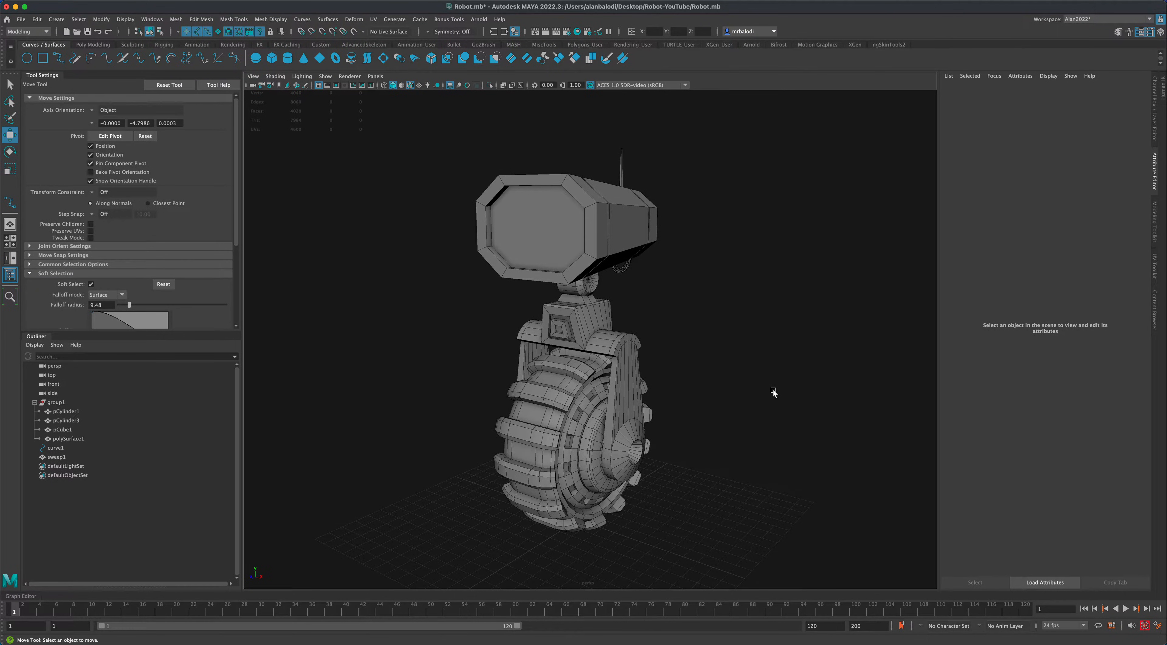
left_click_drag(766, 399, 753, 387, "alt")
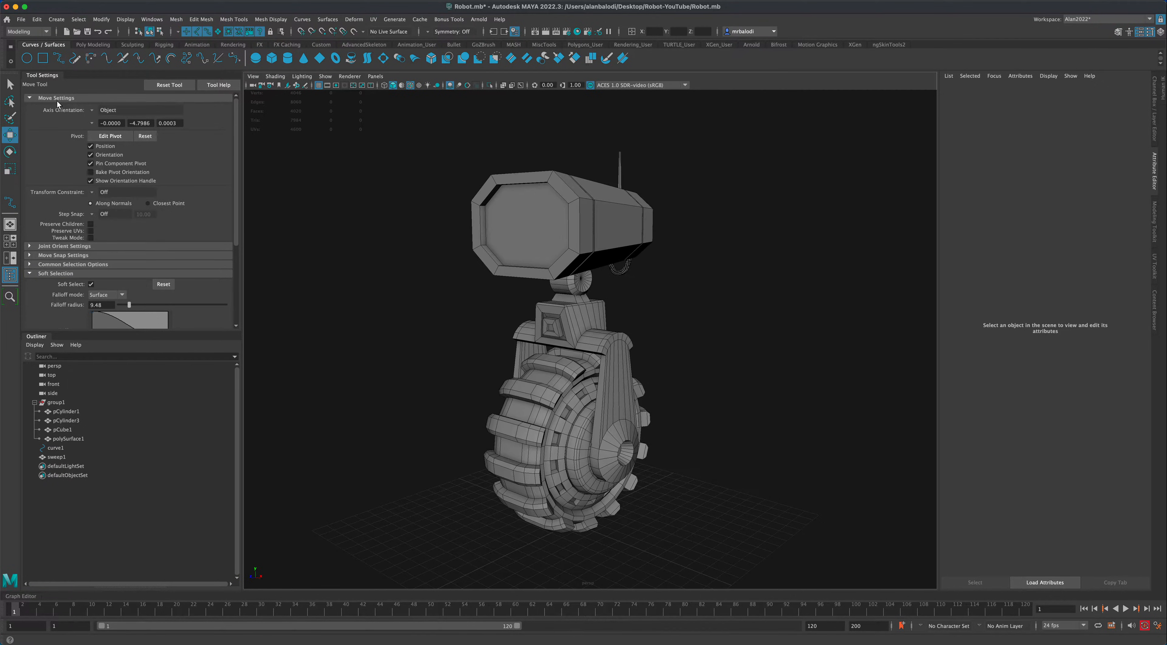
Activate the Select Tool and select the fork-shaped body mesh that straddles the wheel.
left_click(9, 84)
left_click_drag(336, 288, 342, 290, "alt")
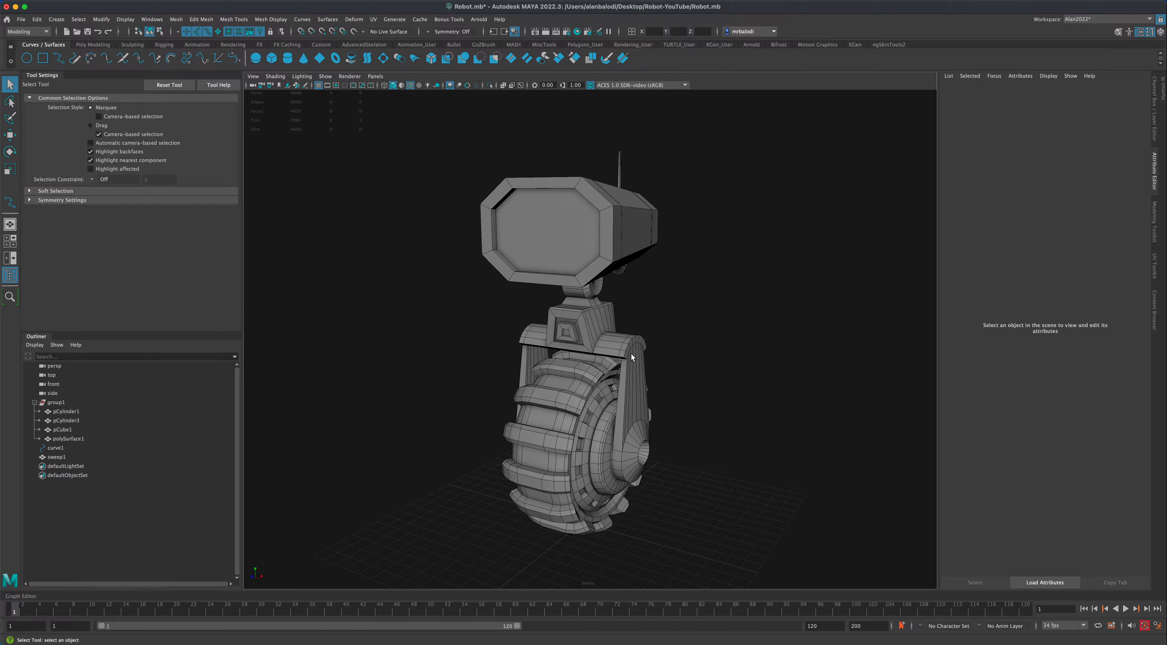
left_click_drag(632, 354, 710, 383, "alt")
left_click_drag(623, 354, 714, 365, "alt")
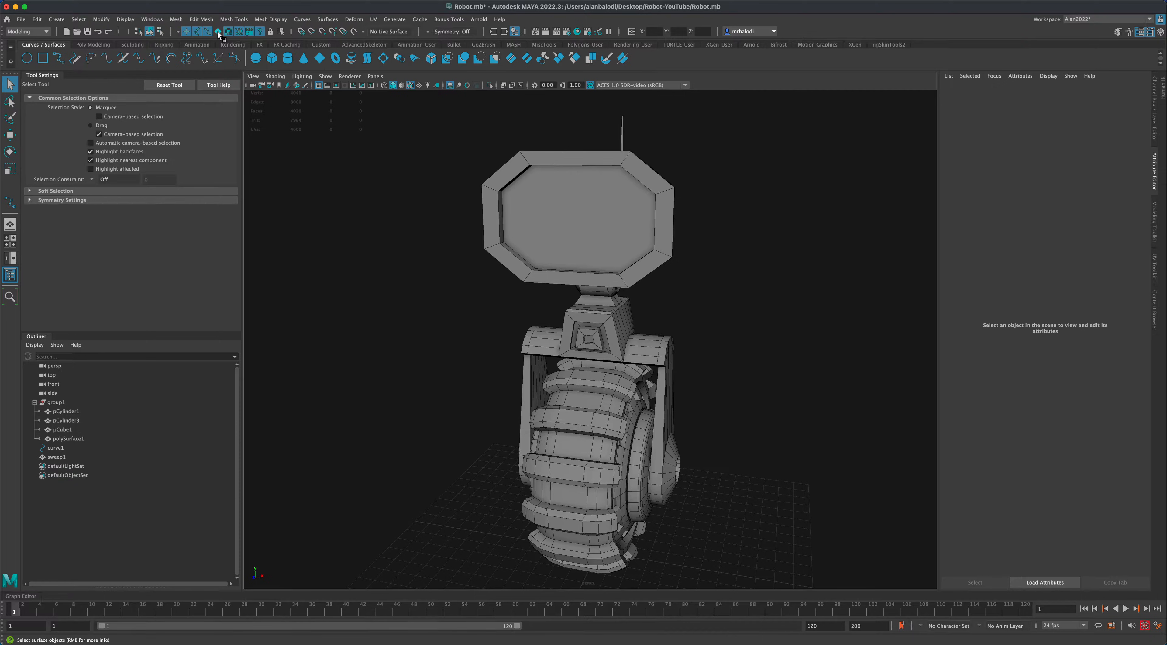
left_click_drag(430, 317, 637, 350, "alt")
left_click(638, 352)
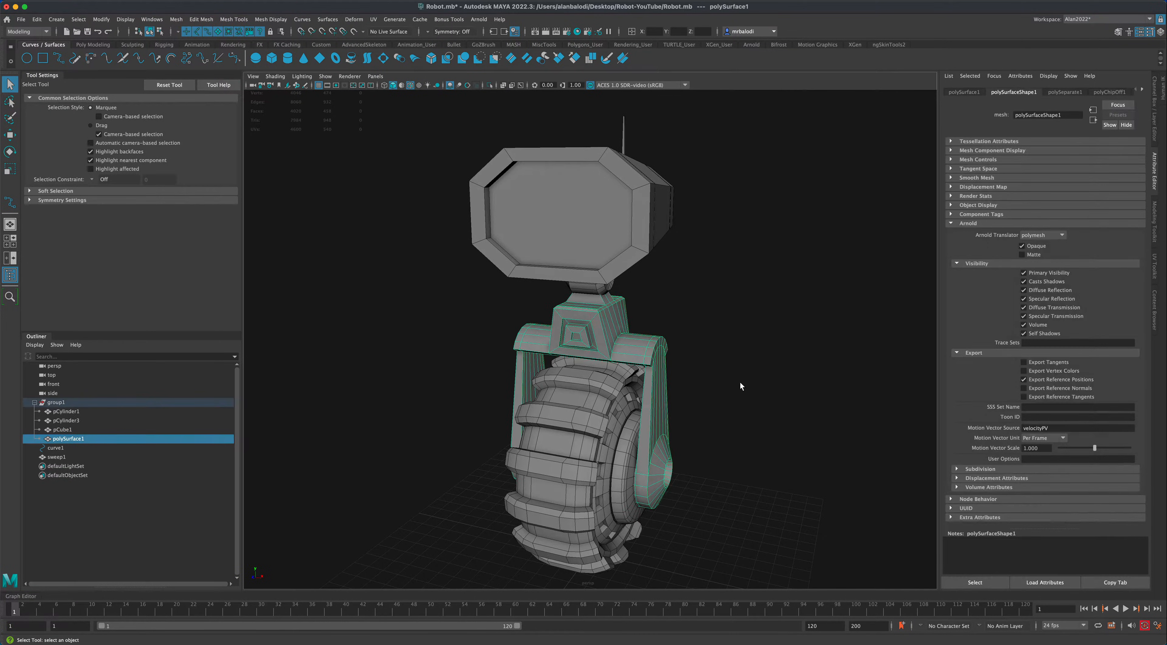
left_click_drag(741, 385, 732, 382, "alt")
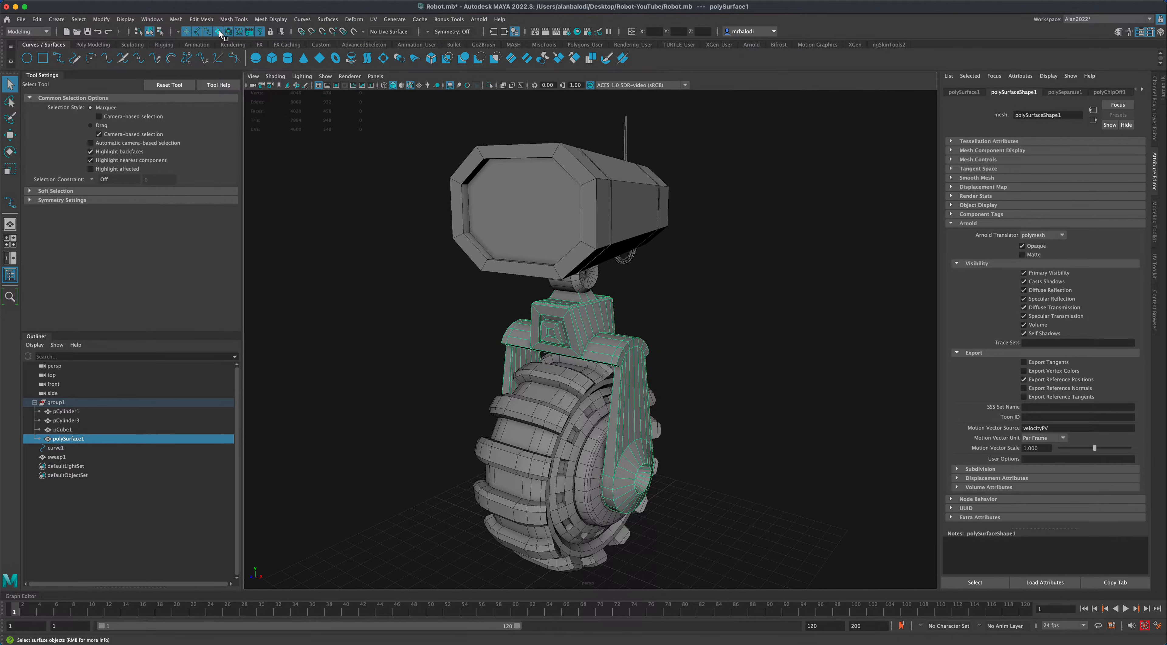
left_click(474, 320)
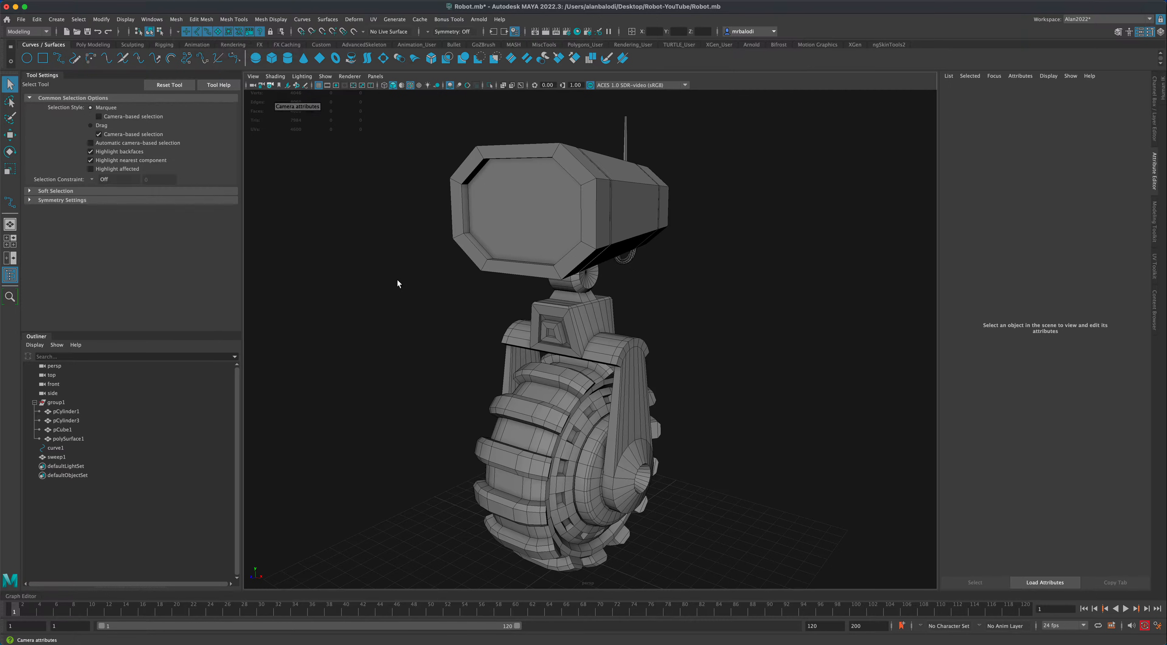
left_click_drag(399, 286, 482, 335)
left_click(636, 363)
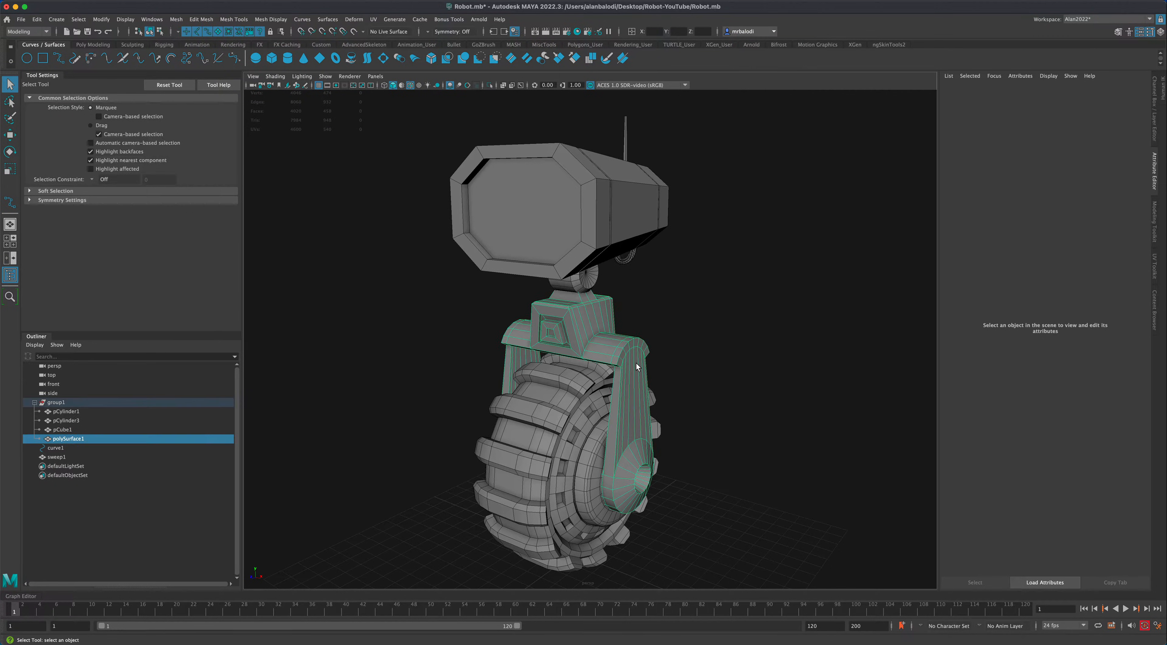
Switch the body mesh to face mode and select the front faces on one shoulder's curved top.
scroll(718, 408, "up", 2)
scroll(741, 416, "up", 1)
left_click_drag(742, 420, 710, 370, "alt")
left_click(87, 45)
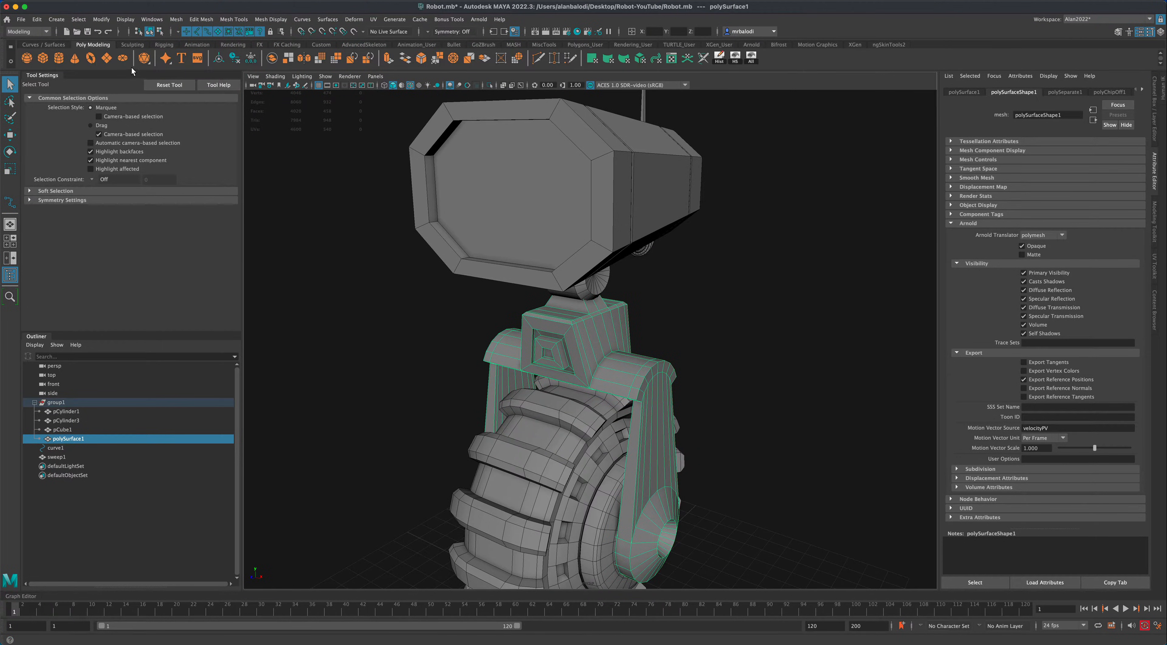
left_click_drag(438, 317, 427, 314, "alt")
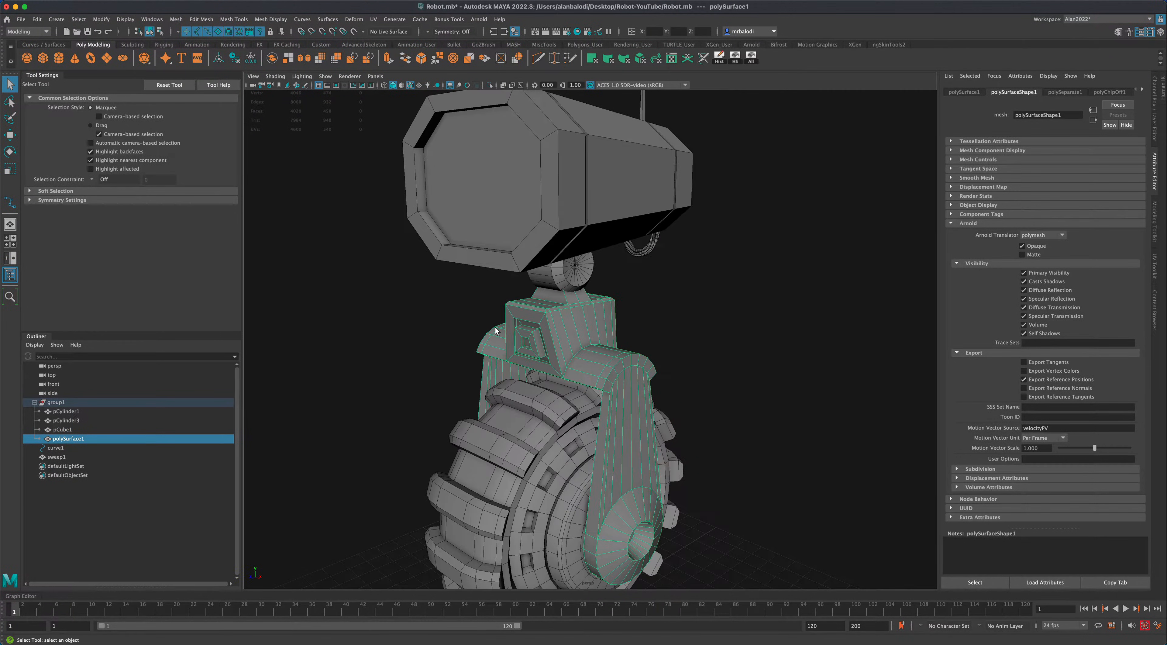
left_click_drag(591, 366, 728, 374, "alt")
scroll(674, 378, "up", 3)
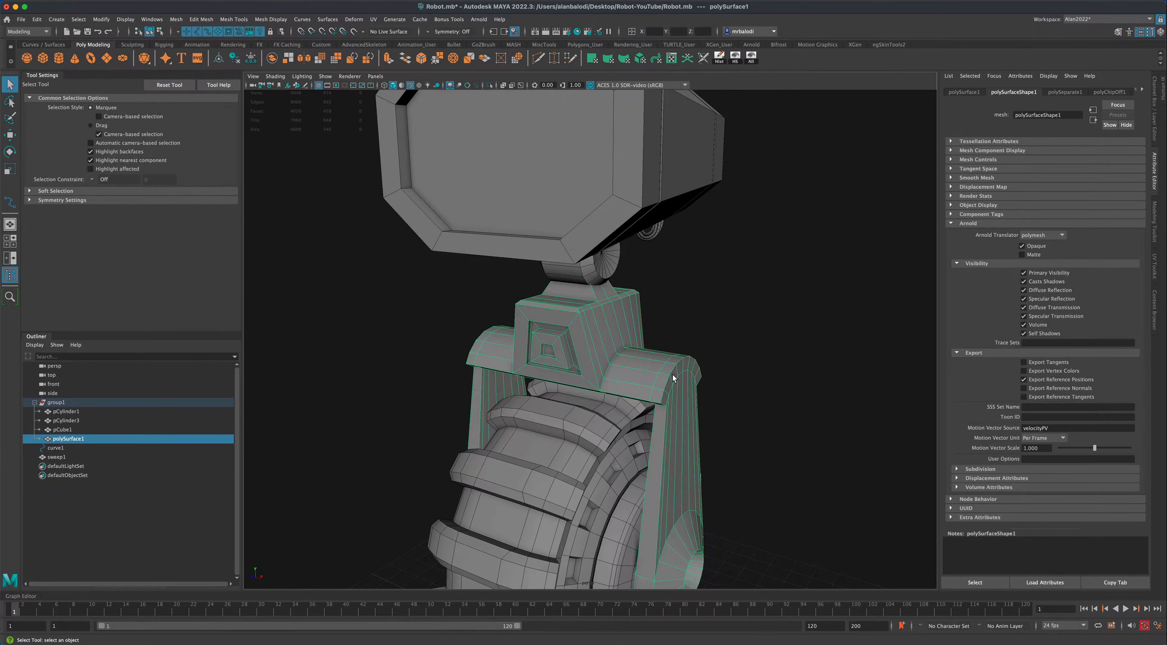
right_click_drag(666, 377, 670, 400)
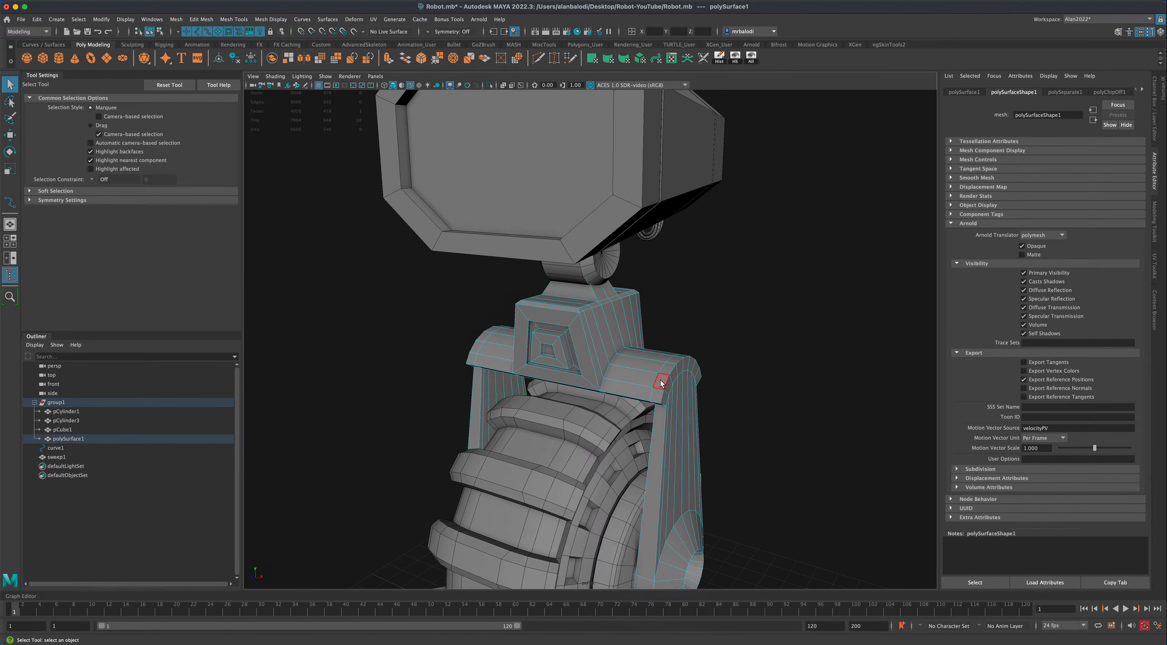
left_click(649, 379)
left_click(649, 376, "shift")
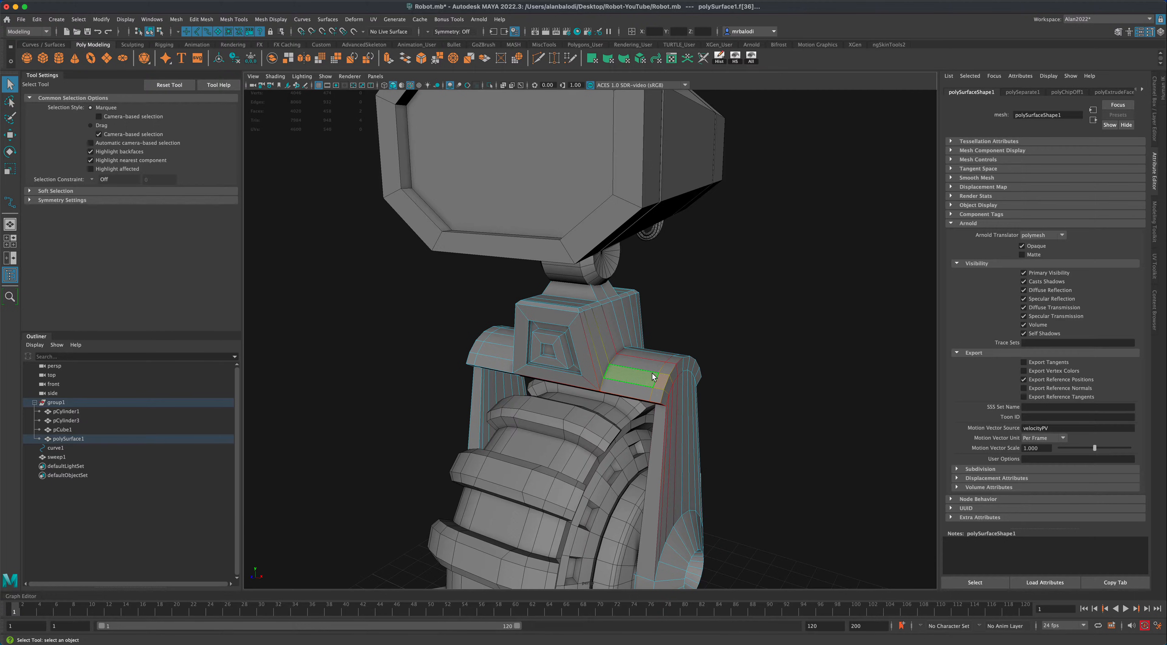
left_click(721, 379)
left_click(638, 374)
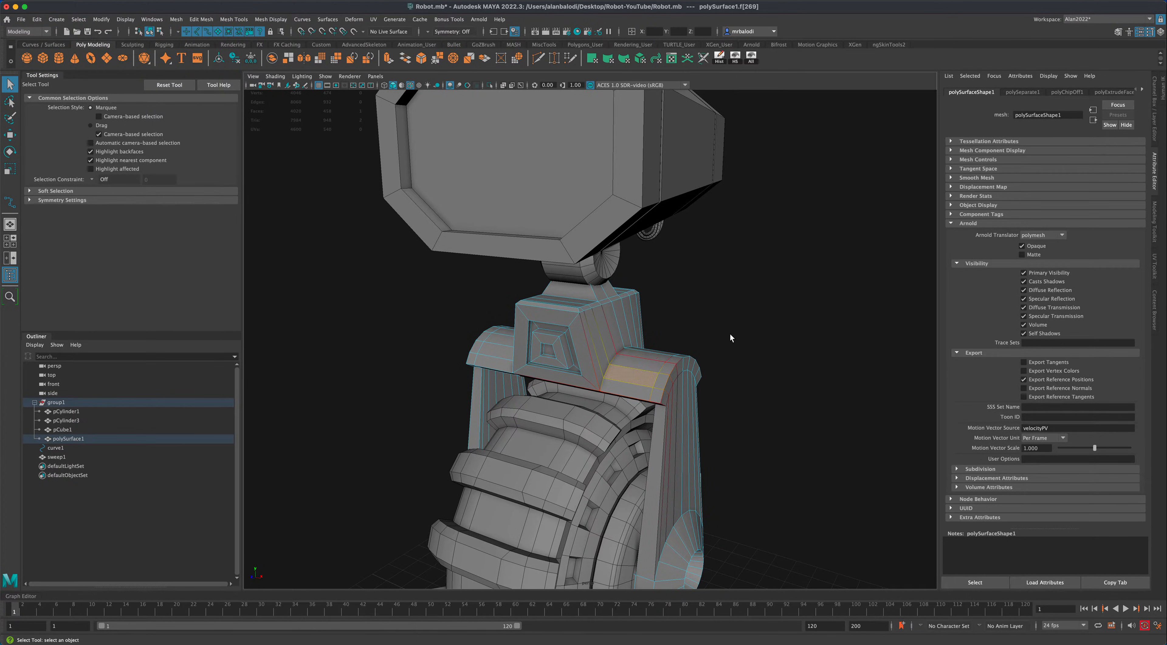
left_click(662, 383, "shift")
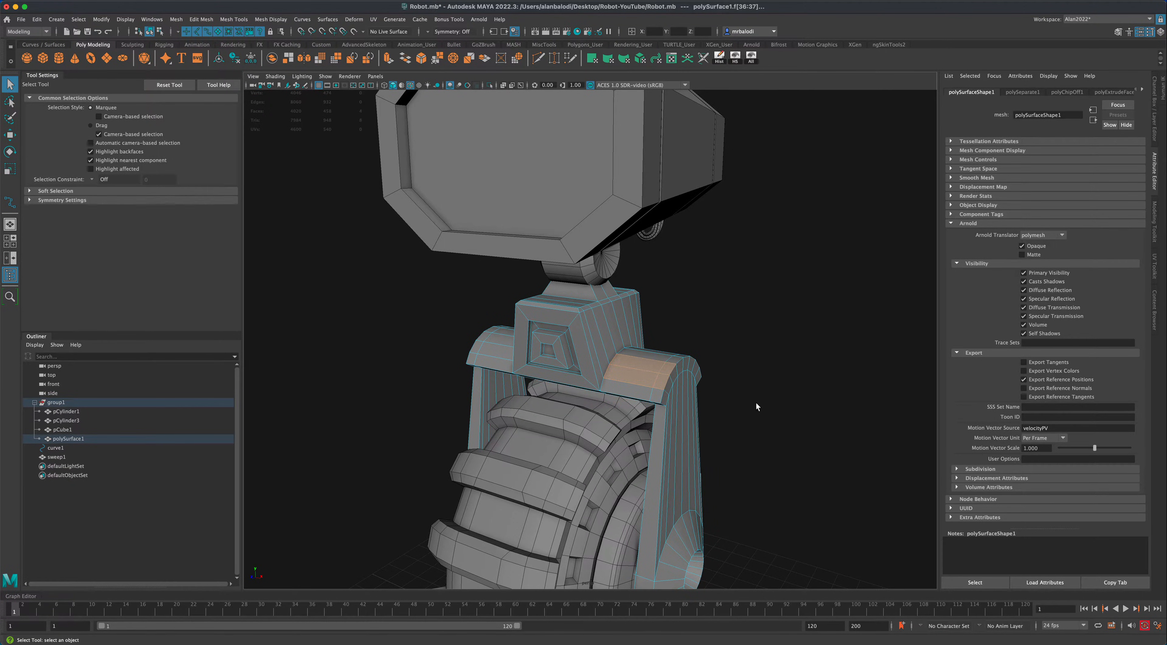
Add the remaining faces across the same shoulder's curved top to the selection.
left_click_drag(756, 403, 717, 430, "alt")
left_click(627, 436, "shift")
left_click(645, 438, "shift")
left_click(646, 442, "shift")
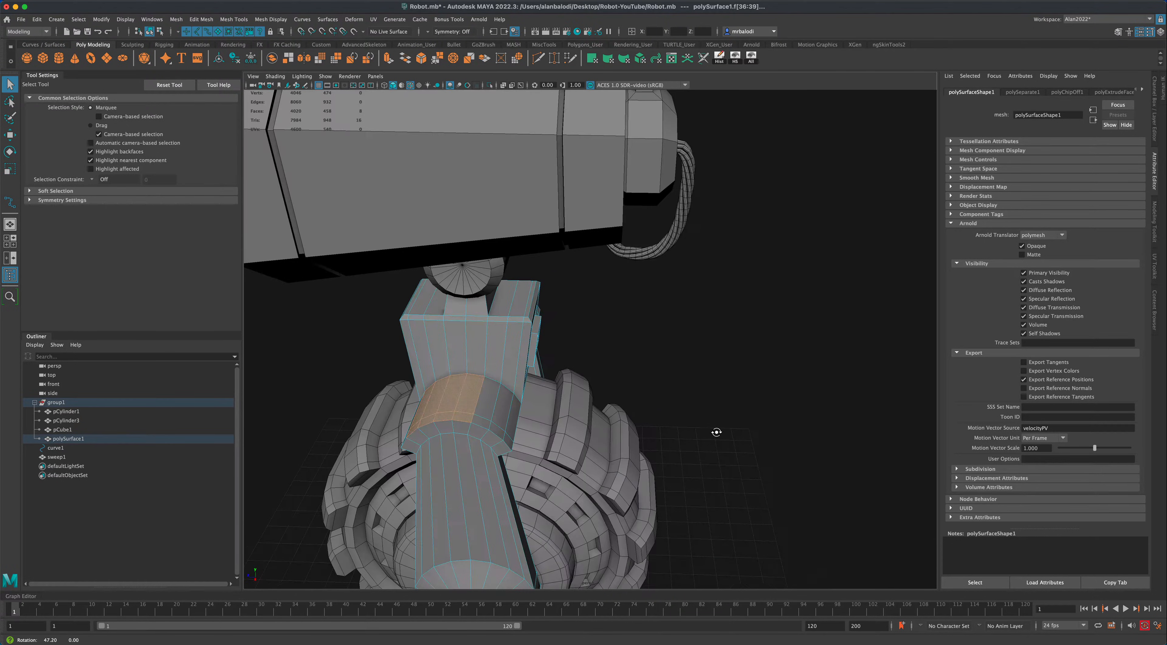
left_click(465, 410, "shift")
left_click(495, 398, "shift")
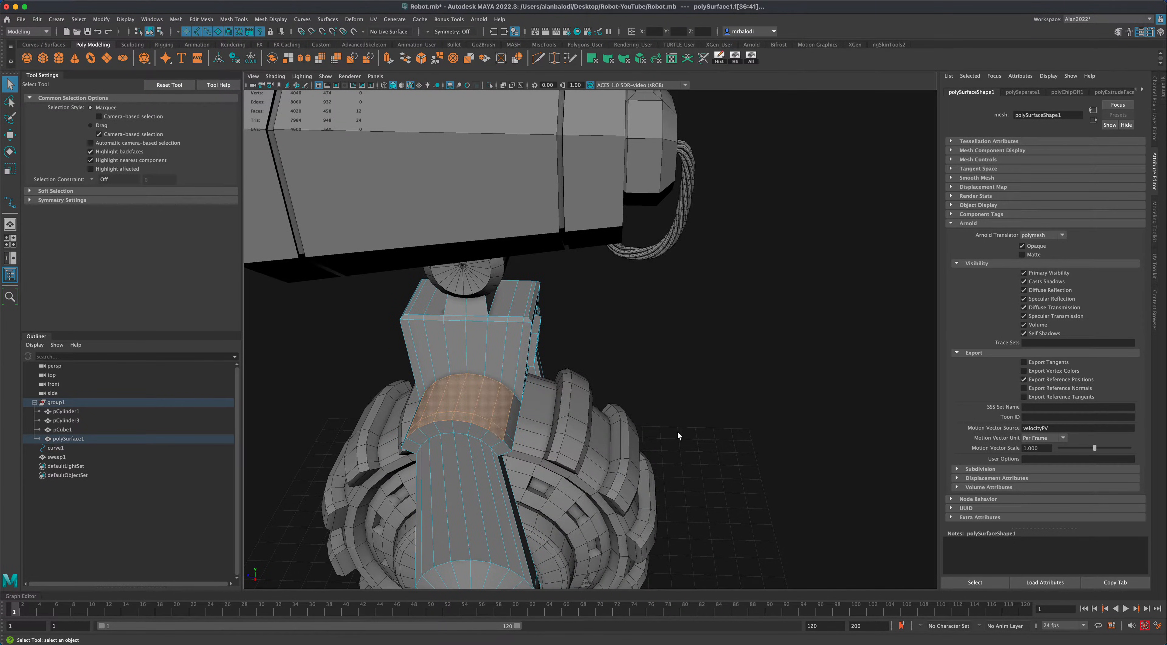
Add the curved top faces of the opposite shoulder to the face selection.
left_click_drag(678, 436, 599, 431, "alt")
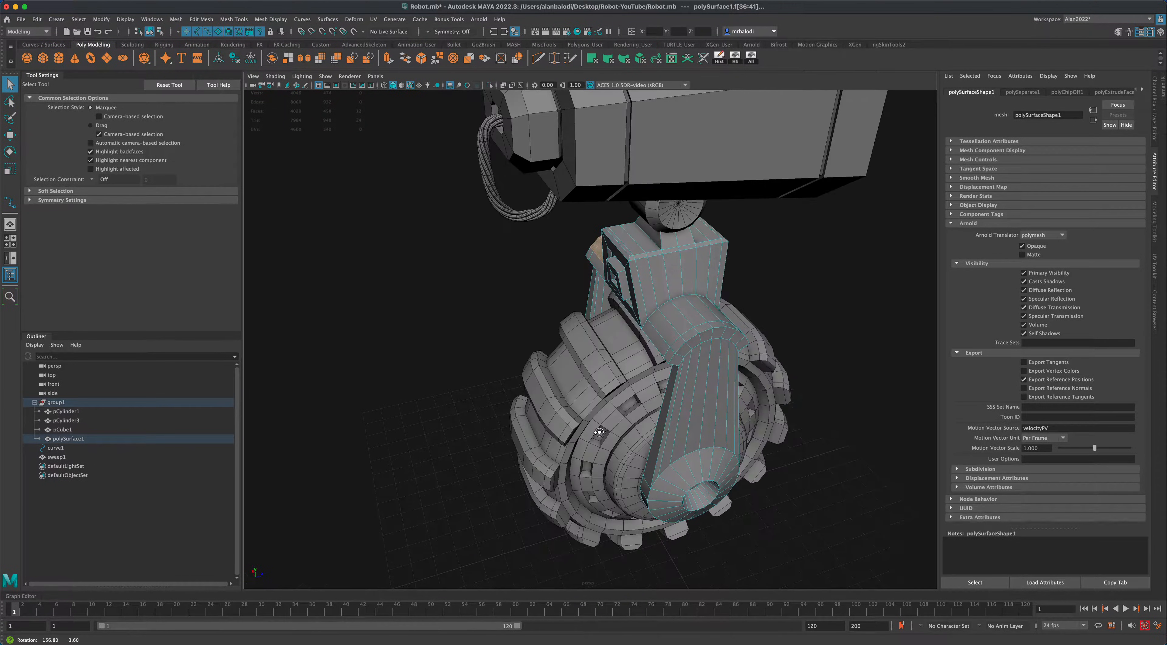
left_click(673, 327, "shift")
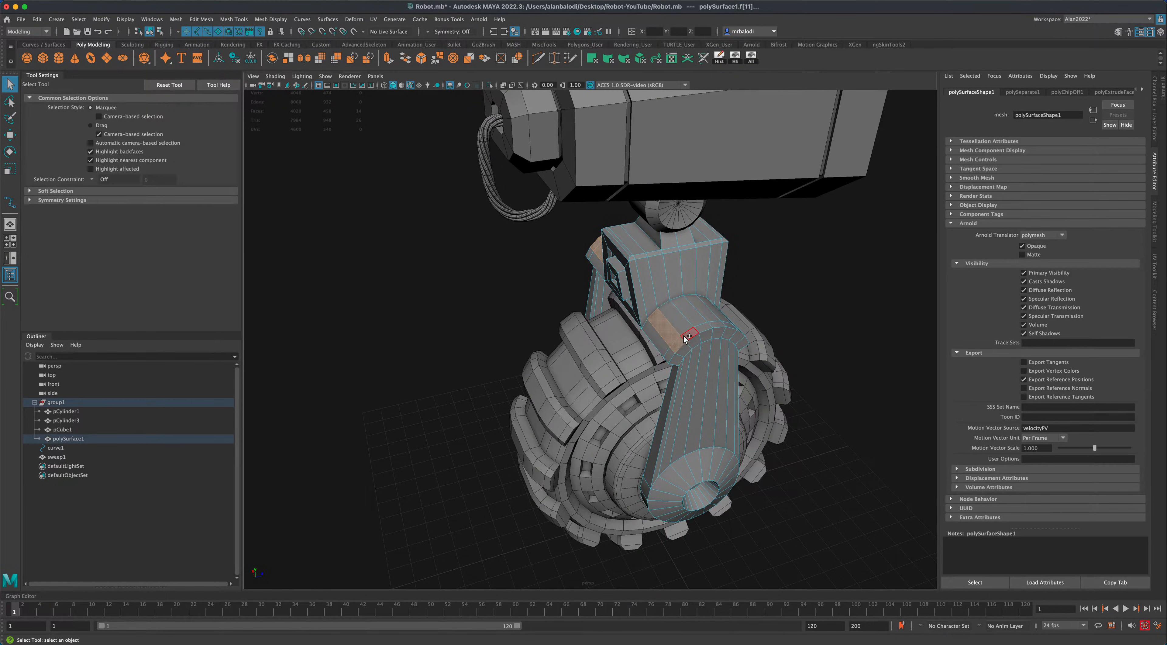
left_click(685, 335, "shift")
left_click(682, 325, "shift")
left_click(698, 321, "shift")
left_click(703, 327, "shift")
left_click(711, 318, "shift")
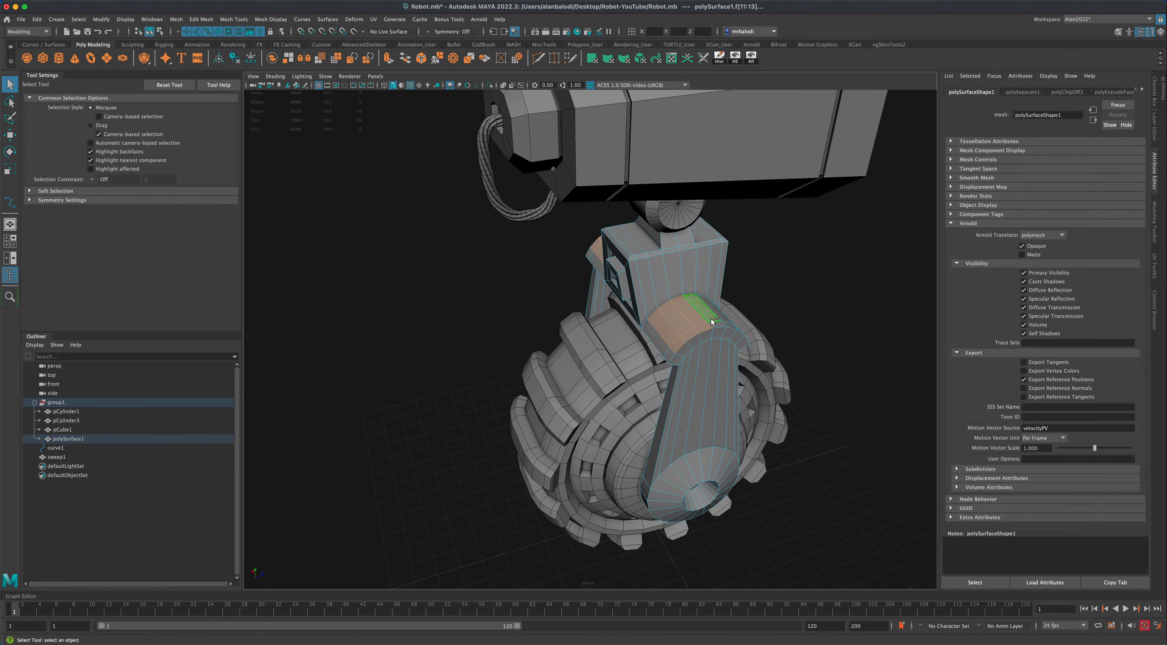
left_click(715, 324, "shift")
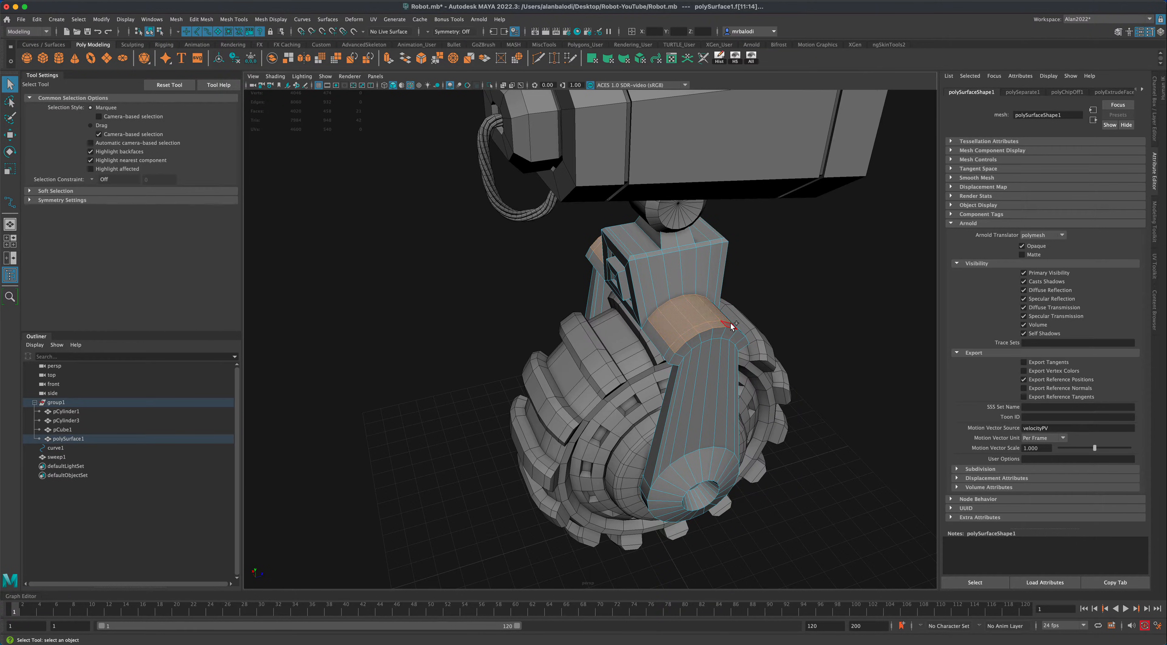
left_click_drag(857, 363, 783, 374, "alt")
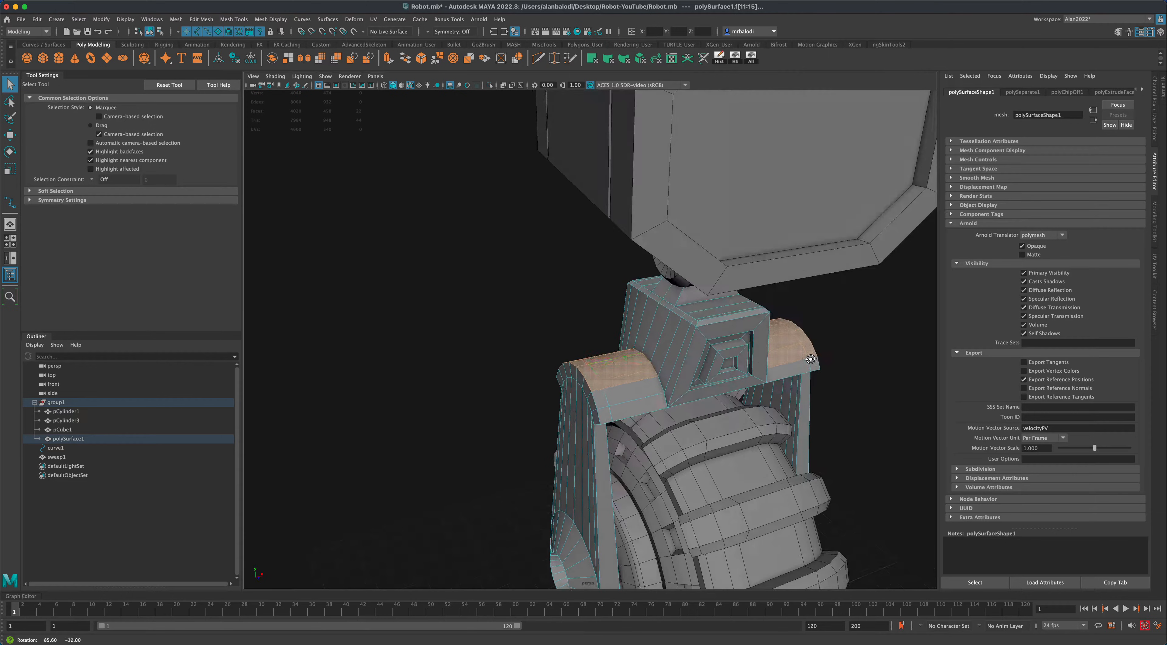
left_click(620, 390, "shift")
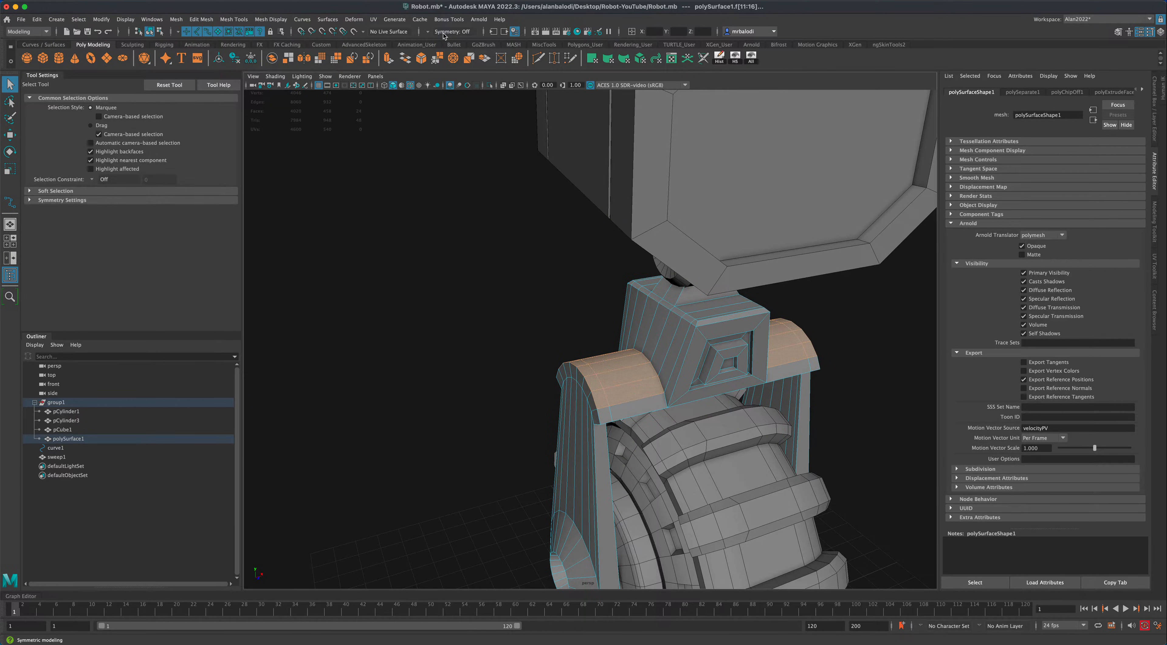
Frame the shoulders from the front, start Grease Pencil, add a frame and choose a drawing brush.
left_click_drag(485, 386, 636, 379, "alt")
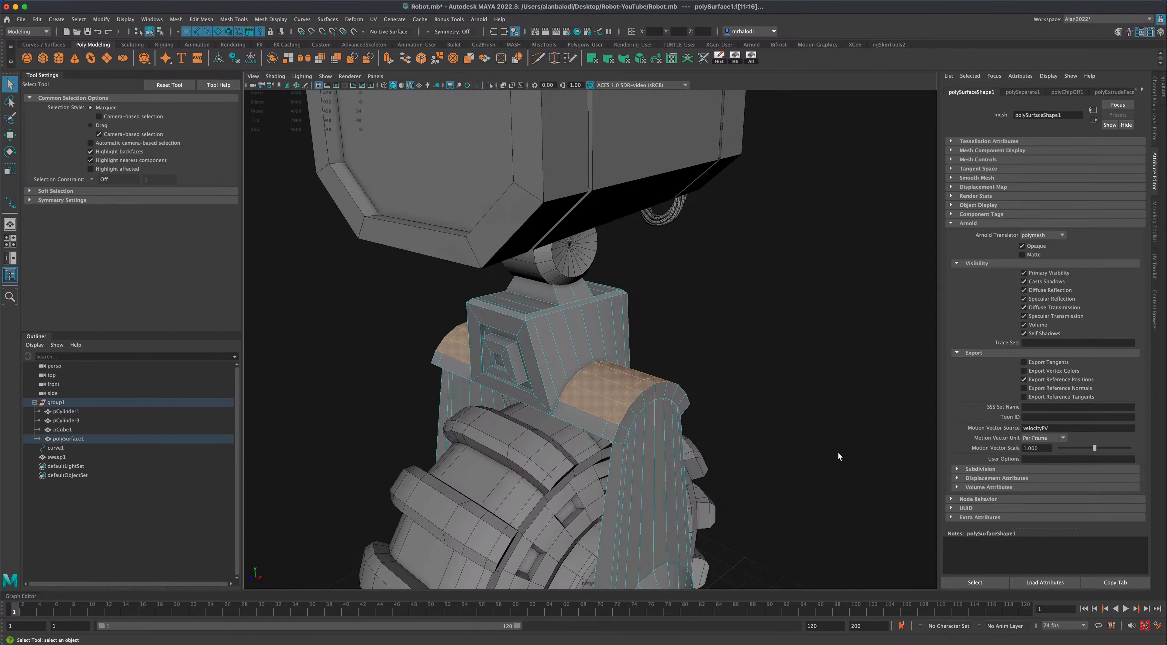
left_click_drag(837, 451, 805, 388, "alt")
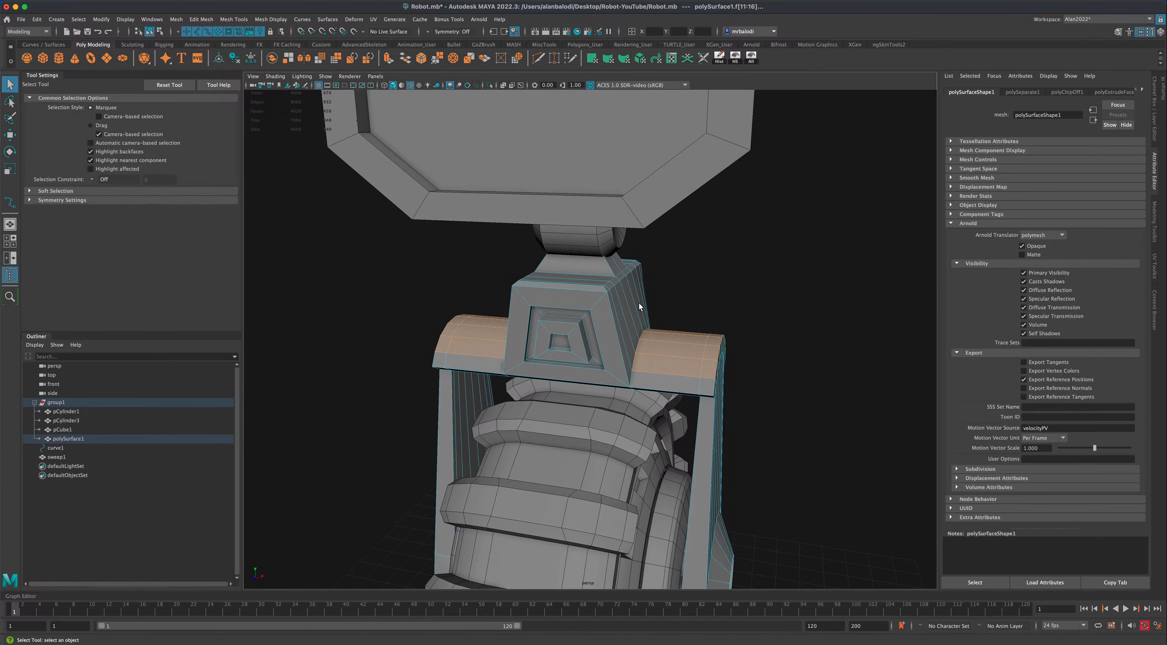
scroll(794, 416, "down", 5)
left_click_drag(785, 441, 783, 409, "alt")
middle_click_drag(783, 411, 789, 444, "alt")
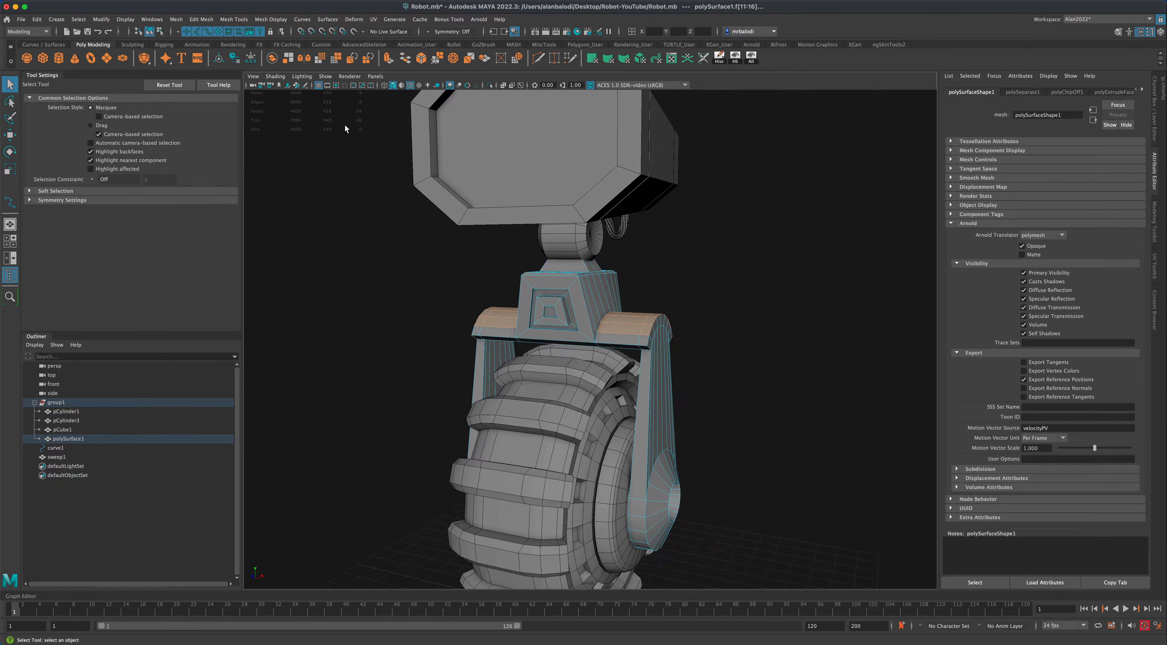
left_click_drag(345, 200, 355, 211, "alt")
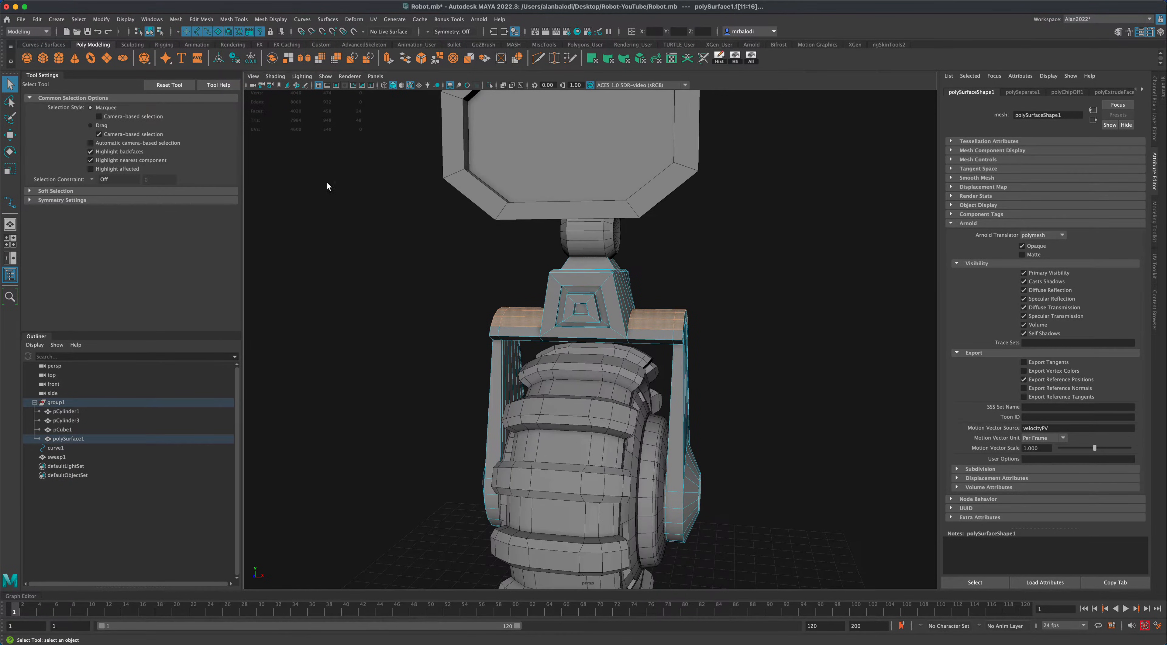
left_click(304, 86)
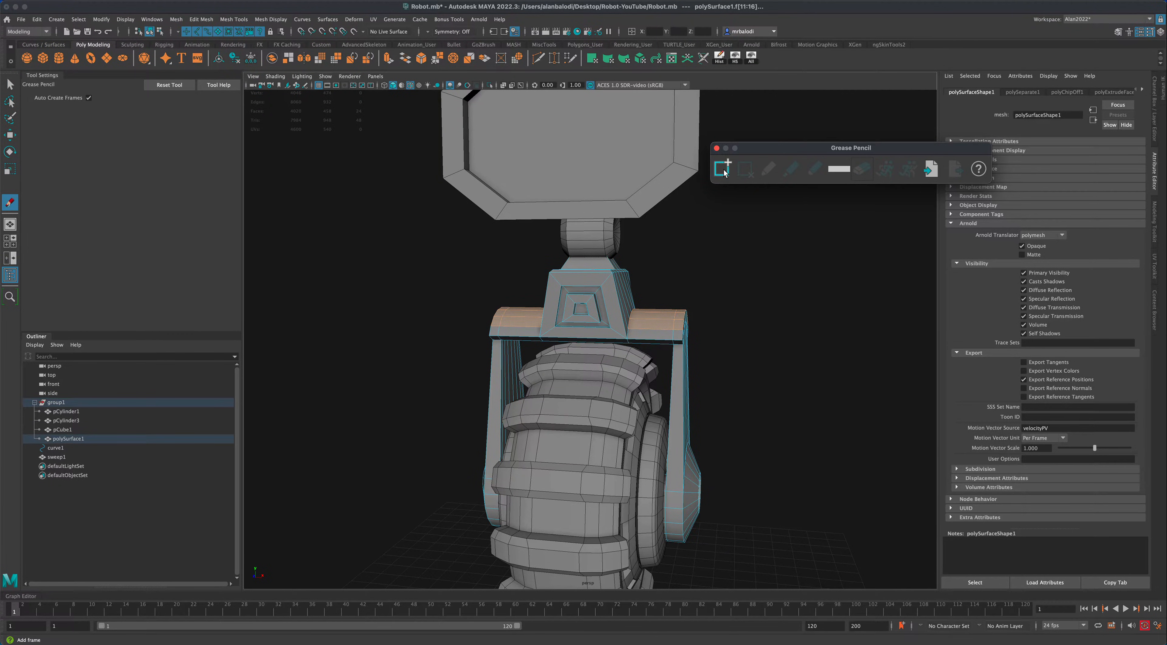
left_click(723, 170)
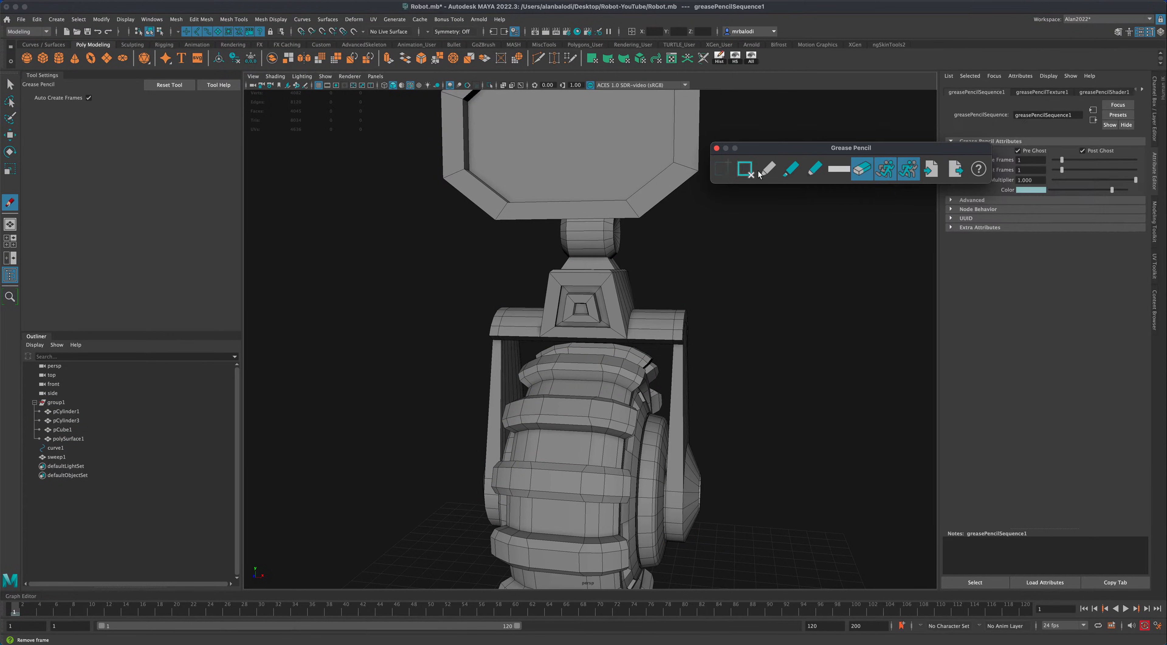
left_click(813, 172)
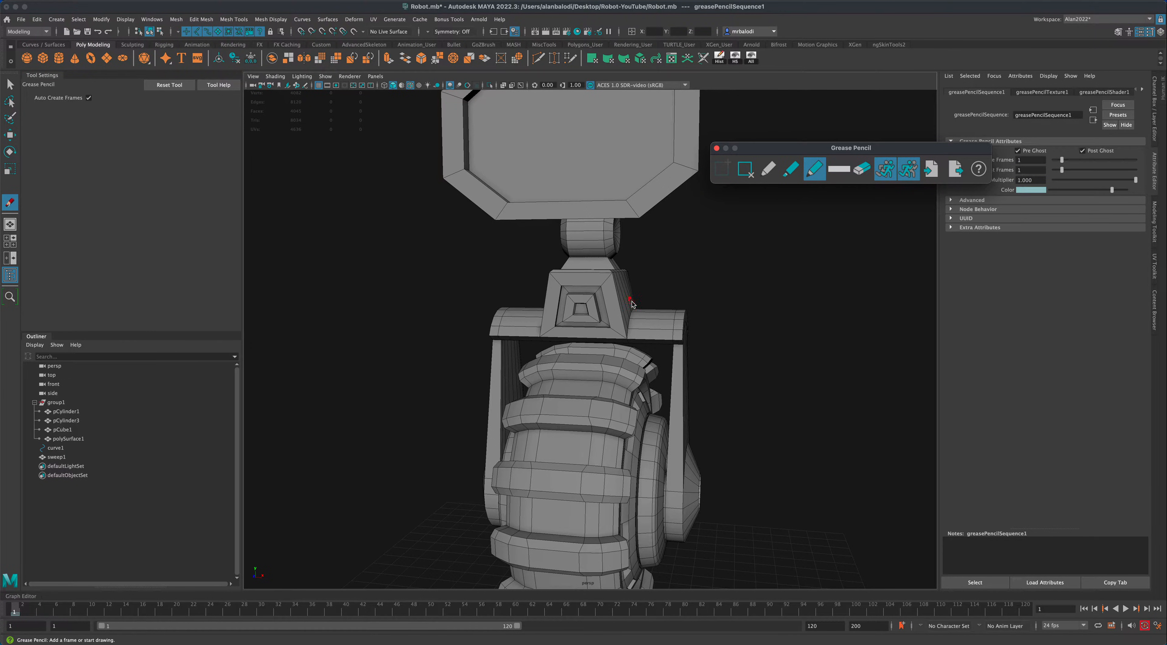
Sketch a trapezoid block above one shoulder, with an arm running down to a large double ring with two small tabs.
left_click_drag(631, 300, 654, 262)
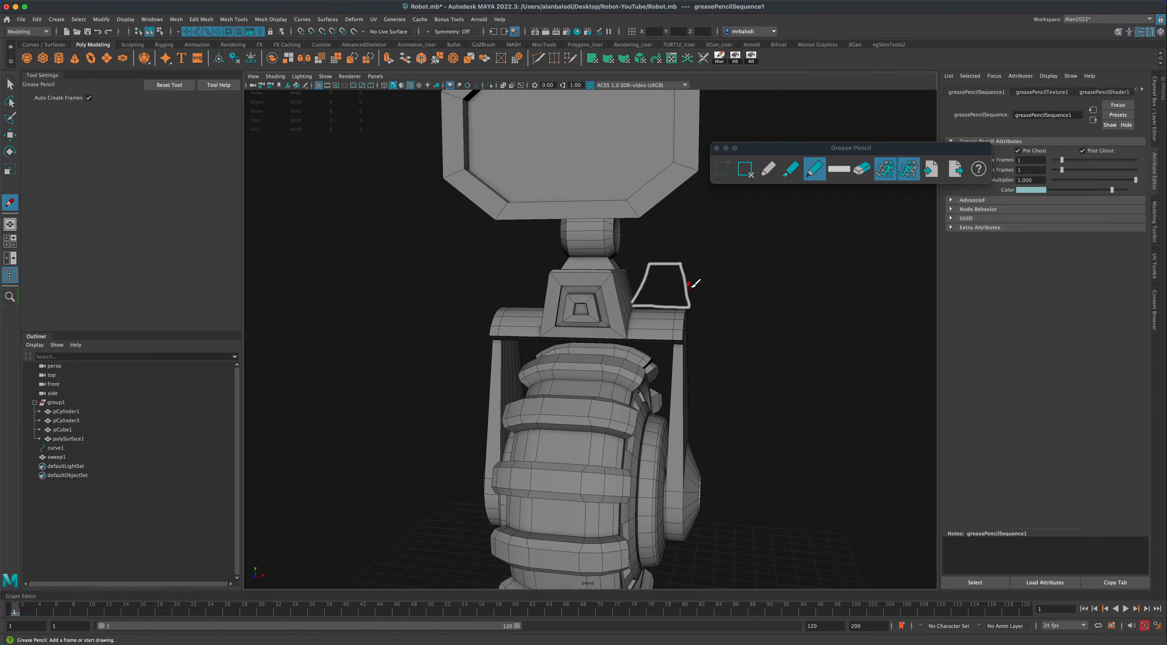
left_click_drag(722, 320, 735, 330)
mouse_move(685, 276)
left_mouse_down()
mouse_move(769, 349)
mouse_move(750, 373)
mouse_move(834, 491)
mouse_move(873, 373)
mouse_move(793, 351)
mouse_move(867, 451)
mouse_move(809, 363)
mouse_move(794, 376)
left_mouse_up()
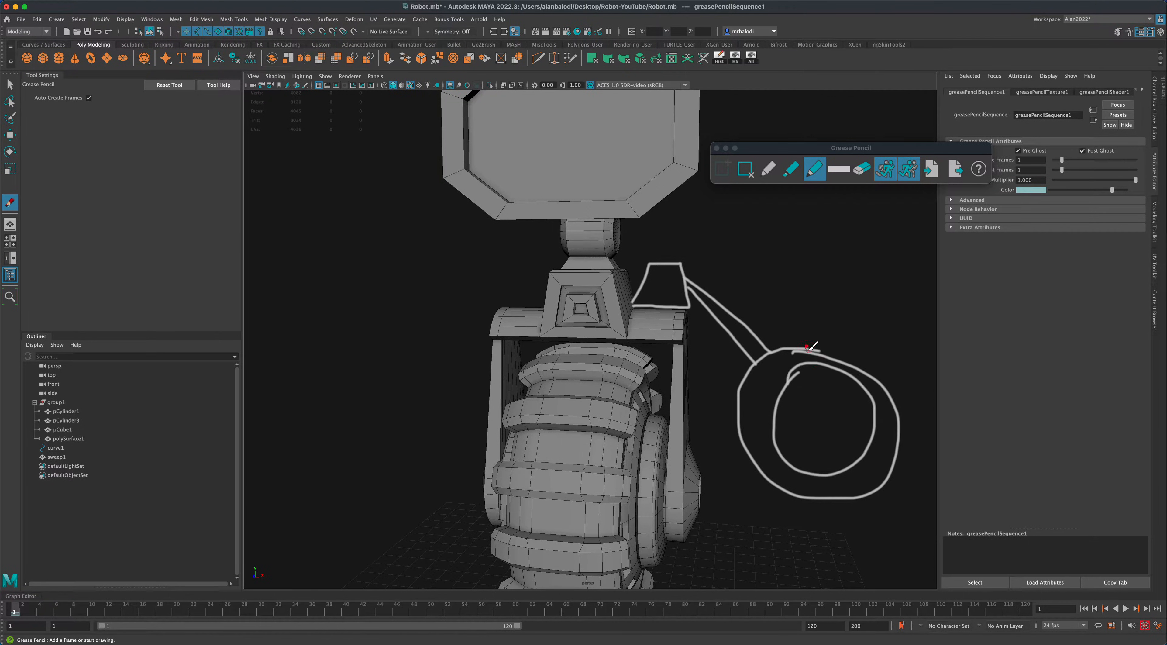
left_click_drag(826, 332, 851, 360)
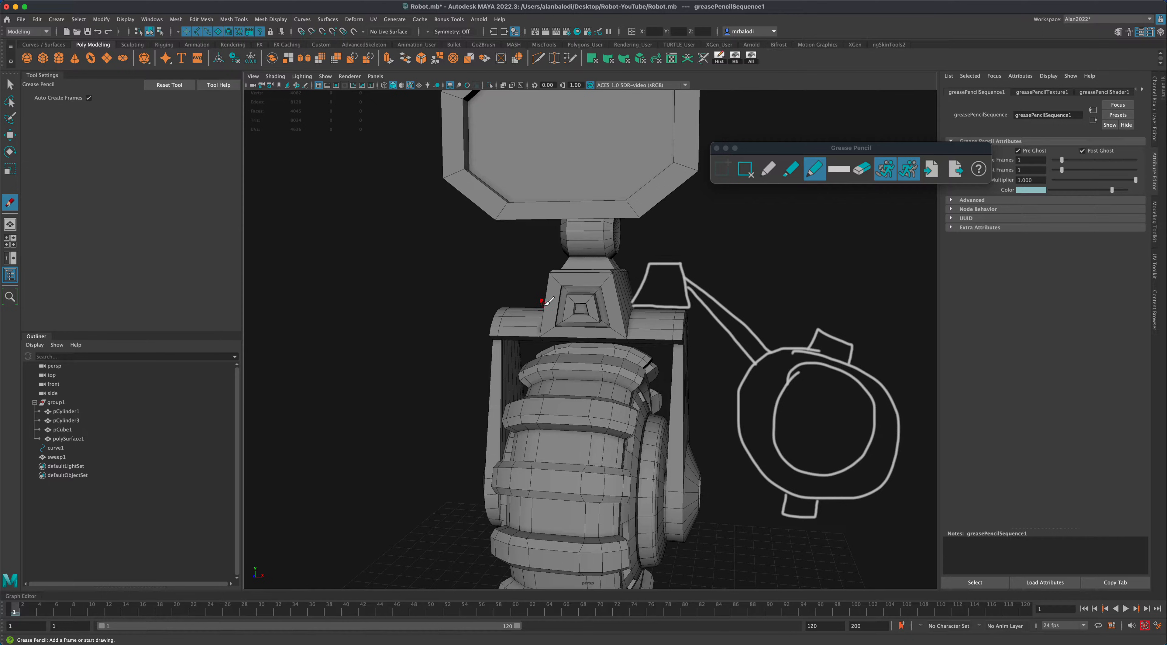
Sketch a matching block, arm and double ring on the opposite shoulder.
mouse_move(544, 302)
left_mouse_down()
mouse_move(492, 268)
mouse_move(489, 305)
mouse_move(557, 308)
left_mouse_up()
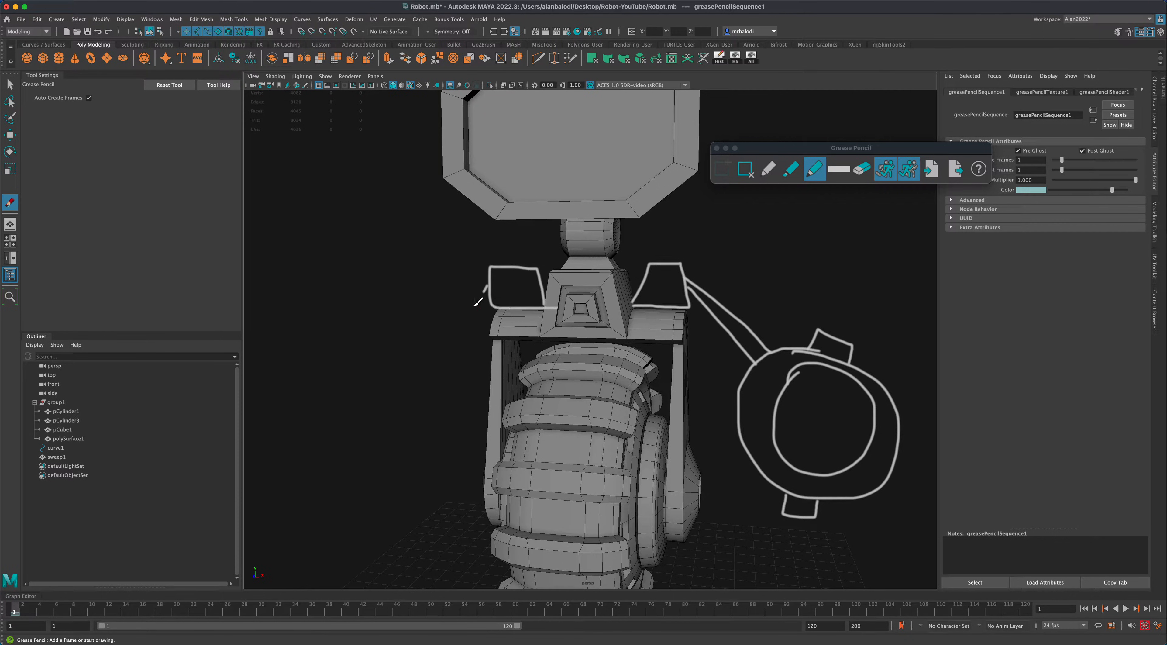
left_click_drag(476, 303, 434, 360)
mouse_move(467, 298)
left_mouse_down()
mouse_move(417, 358)
mouse_move(401, 496)
mouse_move(391, 341)
mouse_move(371, 341)
mouse_move(445, 396)
mouse_move(353, 384)
left_mouse_up()
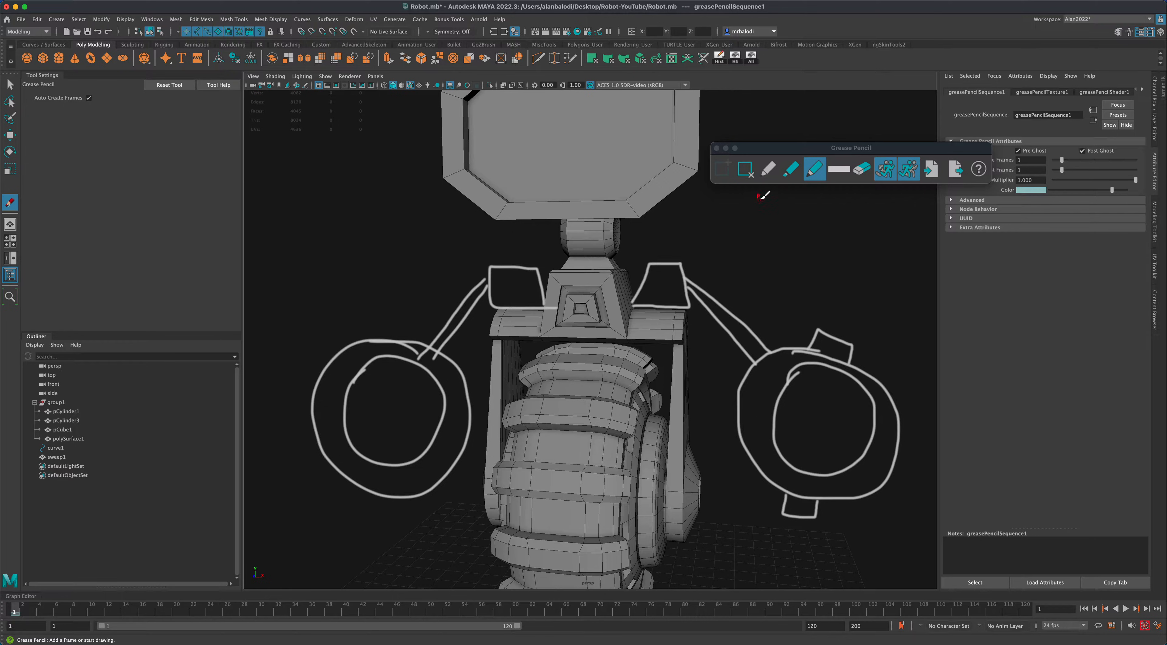
Delete the sketched frame, close Grease Pencil and return to the Select tool.
left_click(745, 170)
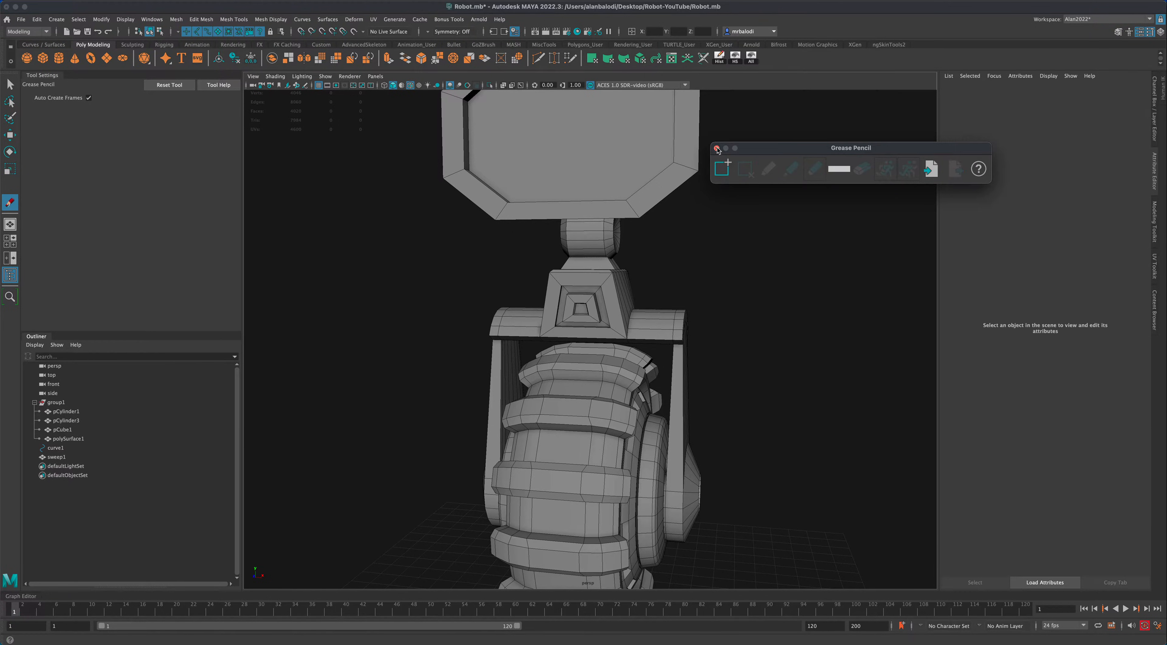
left_click(717, 149)
left_click(10, 84)
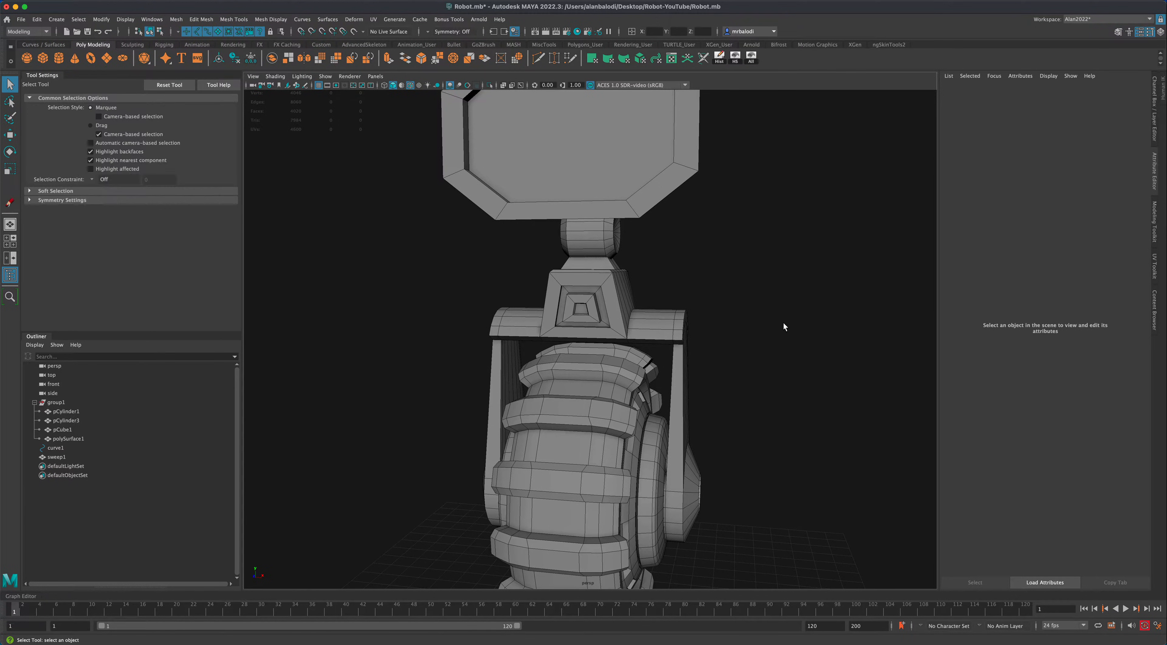
Switch the body mesh to face mode and select all the faces across one shoulder's curved top.
left_click_drag(784, 327, 772, 338, "alt")
left_click(625, 349)
right_click_drag(639, 343, 642, 368)
left_click_drag(758, 368, 660, 375, "alt")
left_click(634, 374)
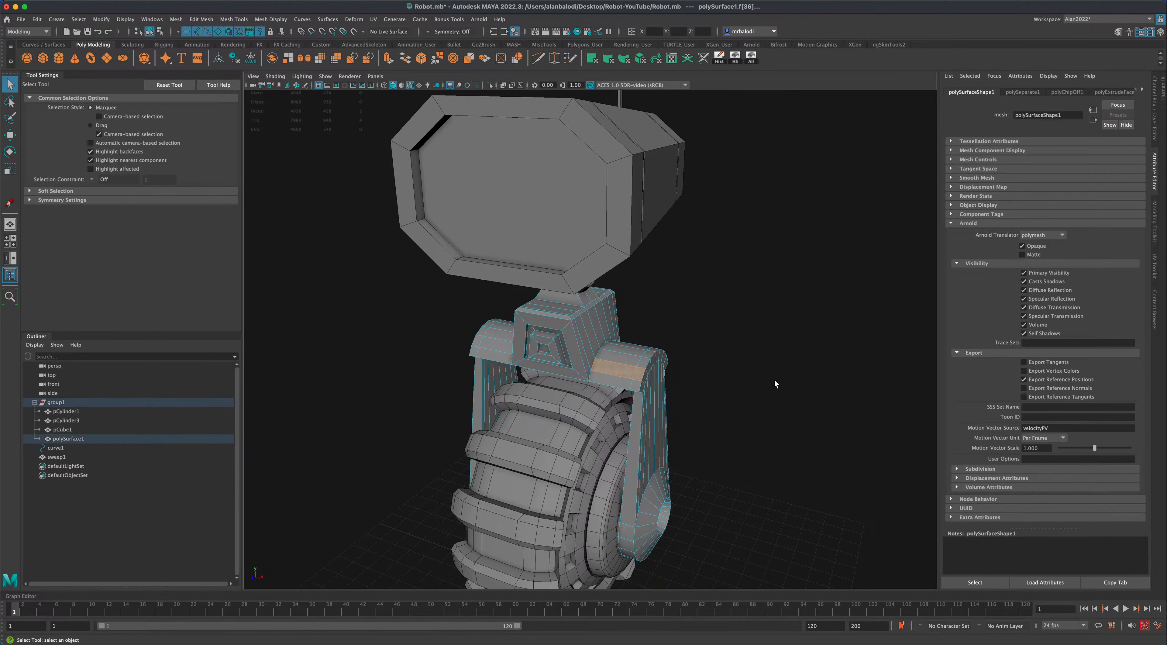
left_click_drag(774, 383, 549, 365, "alt")
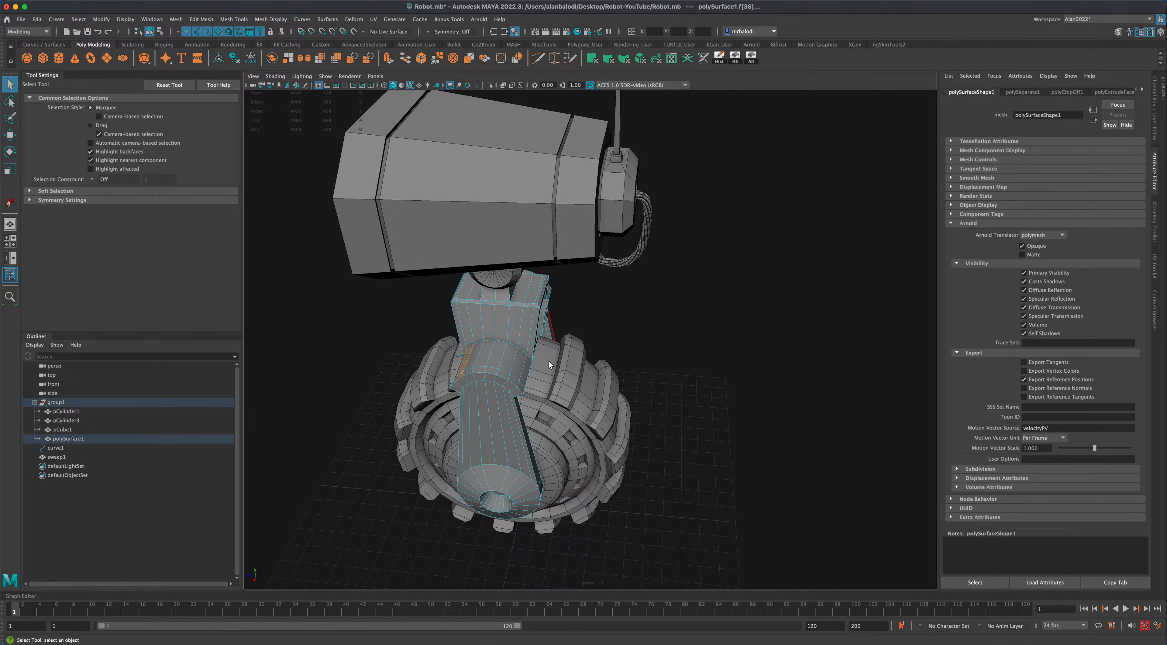
left_click(515, 367)
double_click(462, 368, "shift")
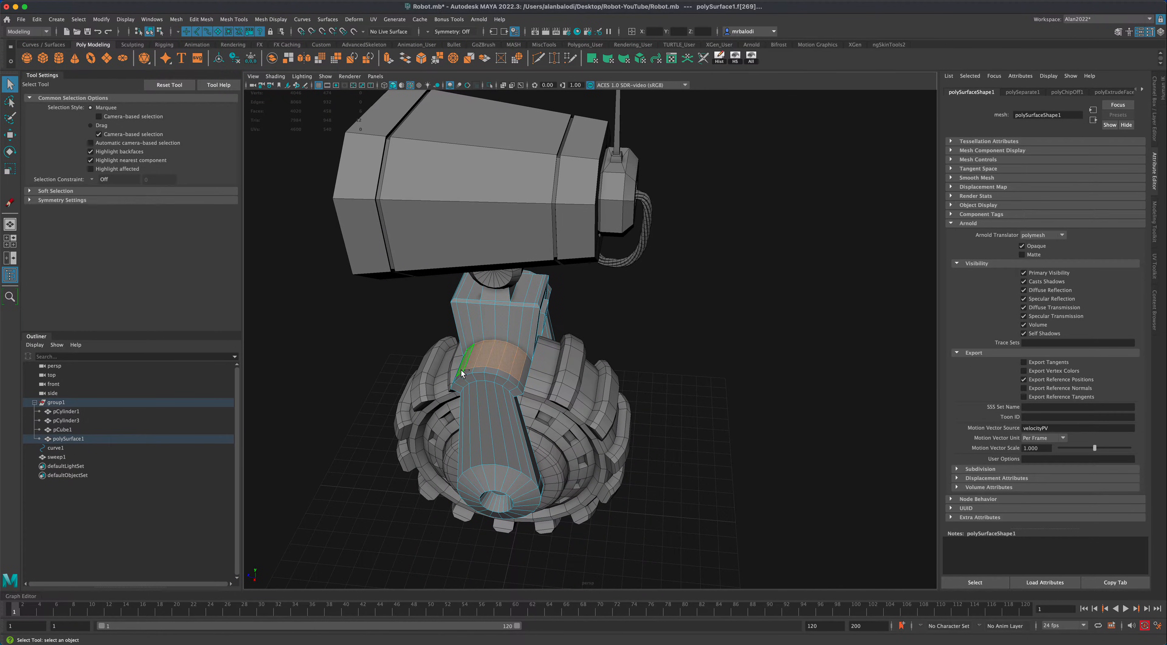
left_click(462, 374, "shift")
Add all the faces across the opposite shoulder's curved top to the selection.
left_click_drag(515, 379, 426, 344, "alt")
left_click(486, 359, "shift")
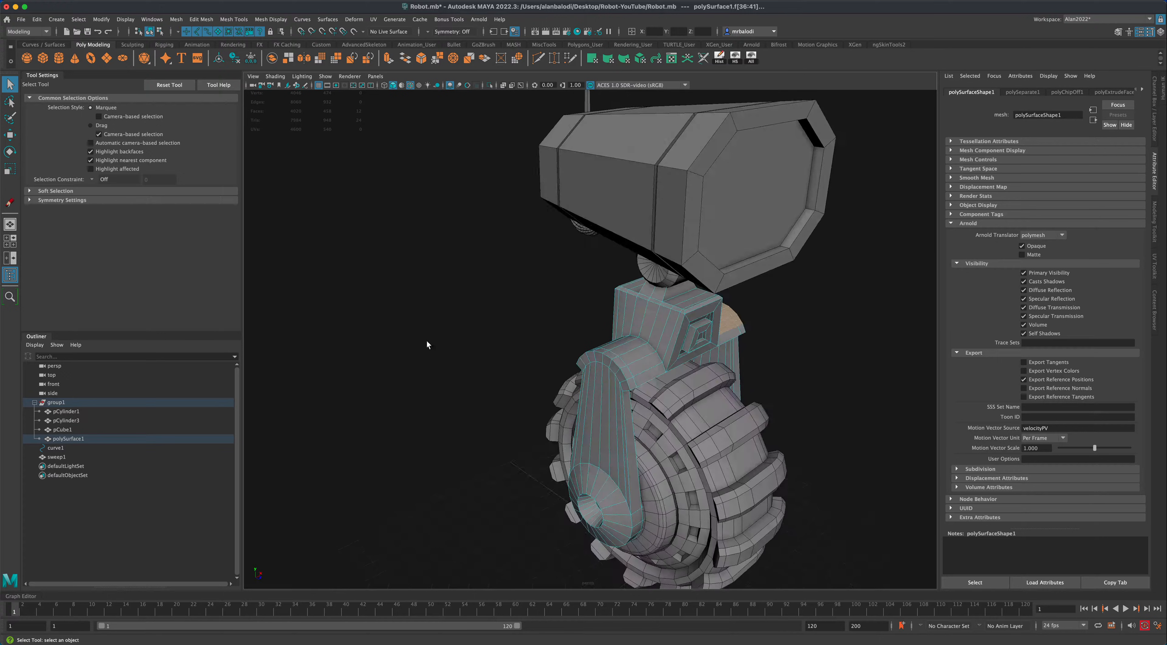
left_click(642, 365, "shift")
left_click_drag(642, 366, 485, 328, "alt")
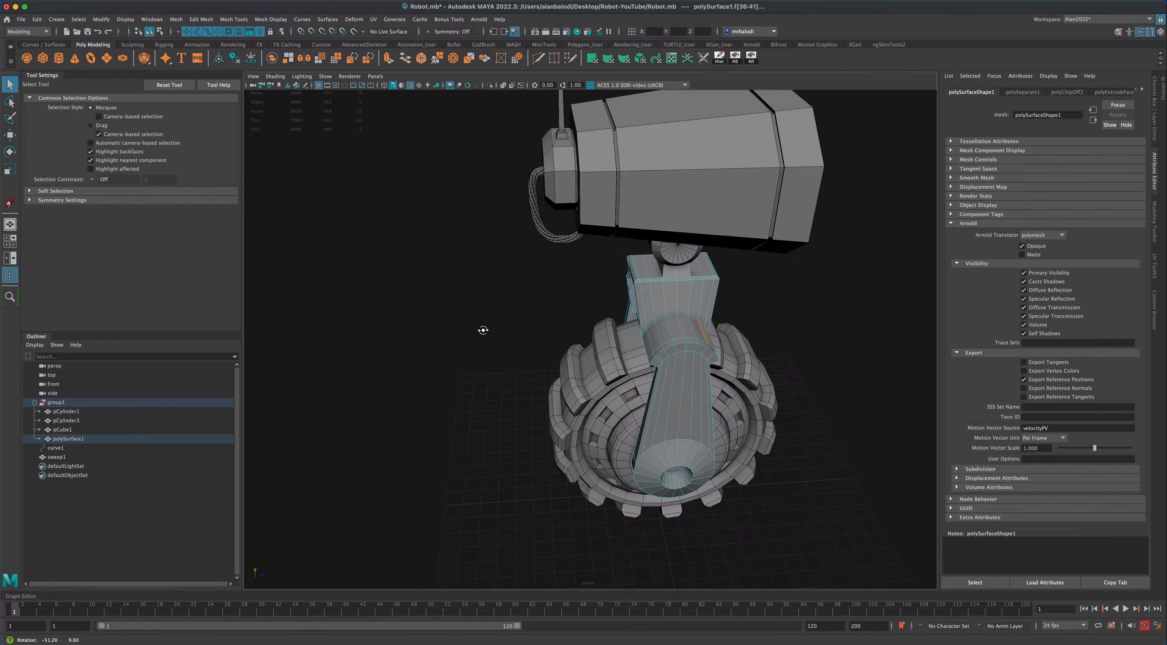
double_click(656, 340, "shift")
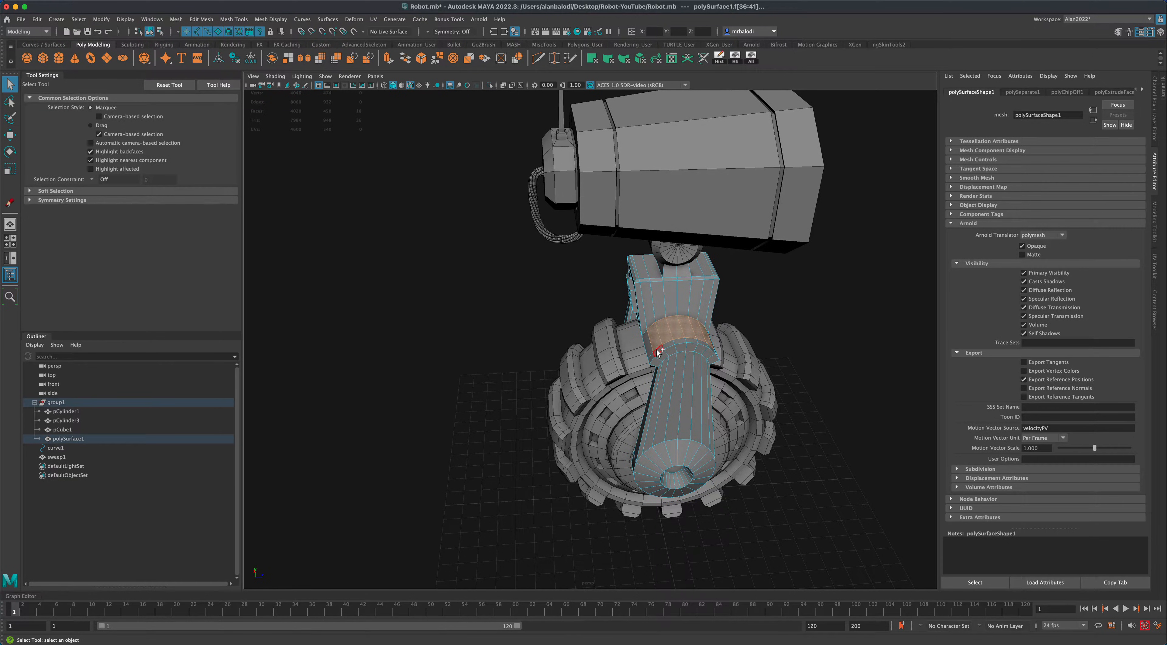
left_click(658, 352, "shift")
left_click_drag(672, 382, 815, 426, "alt")
double_click(635, 393, "shift")
middle_click_drag(816, 427, 791, 406, "alt")
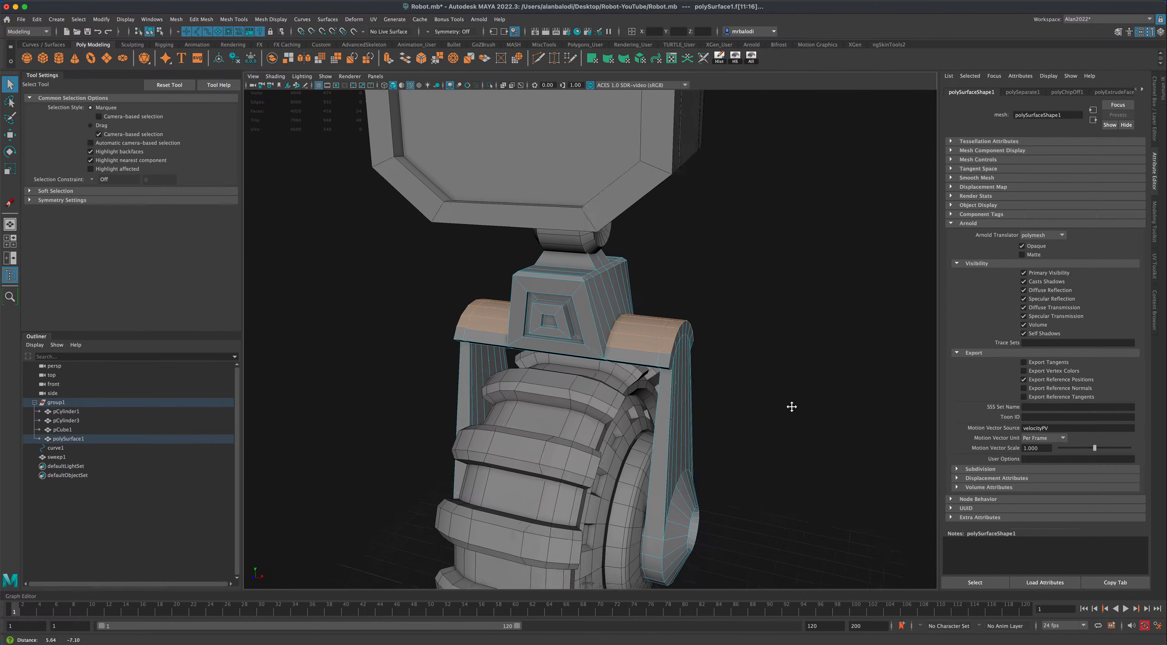
Duplicate the selected shoulder-top faces as separate meshes and expand polySurface1 in the Outliner.
left_click_drag(791, 407, 738, 398, "alt")
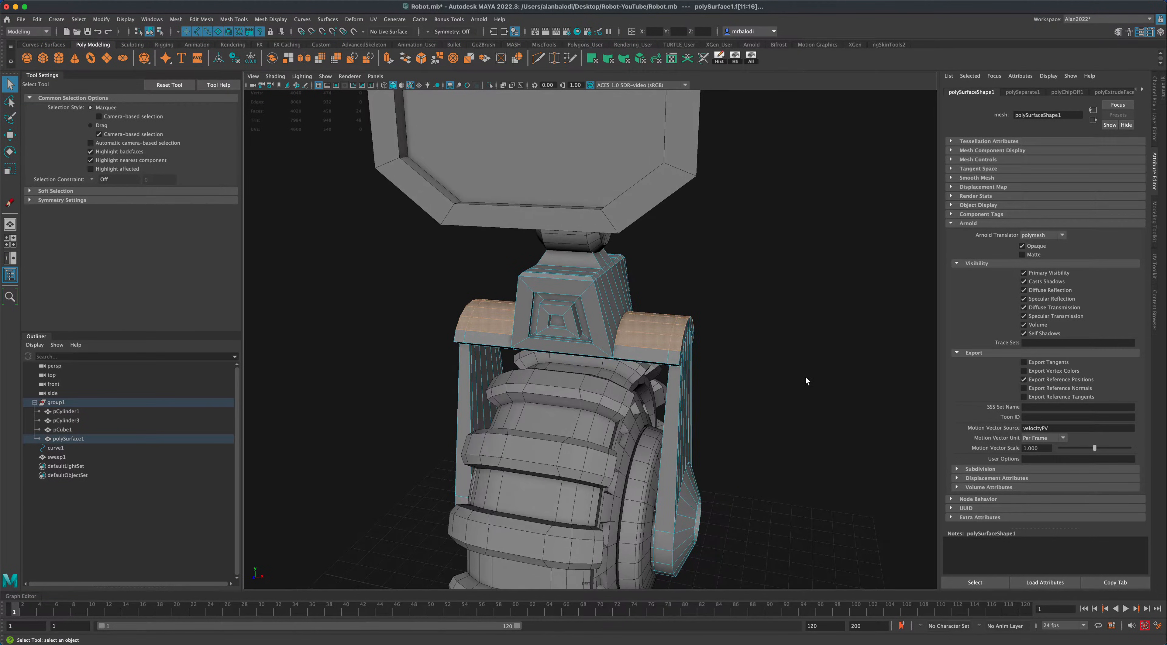
left_click_drag(807, 381, 774, 377, "alt")
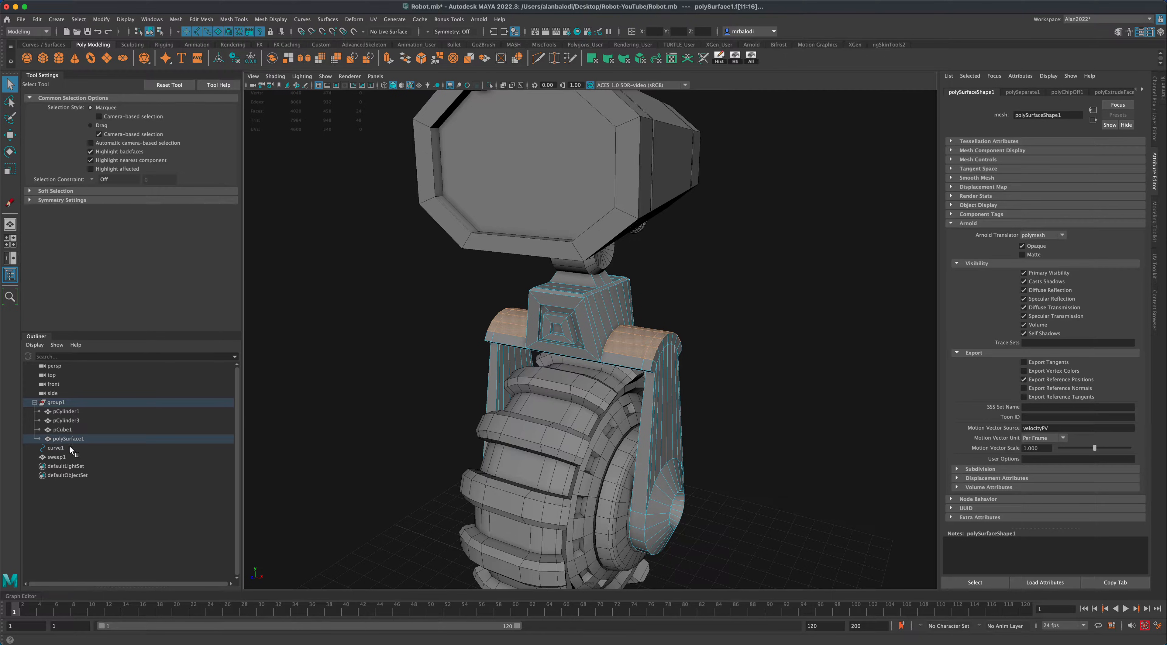
left_click(484, 59)
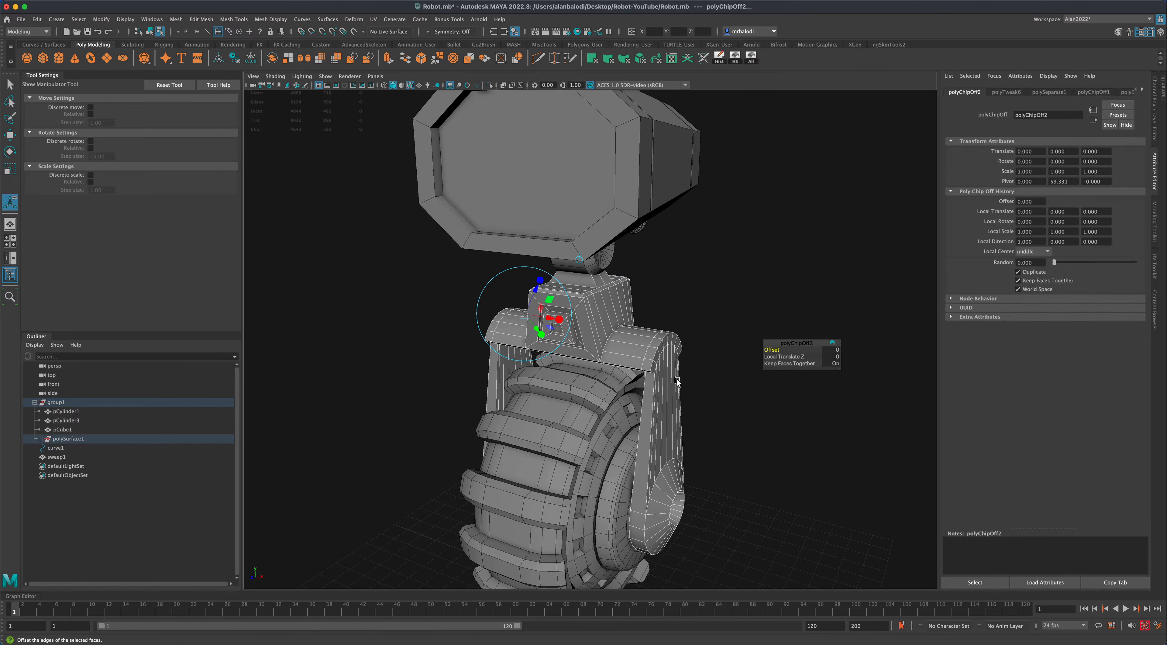
left_click(40, 438)
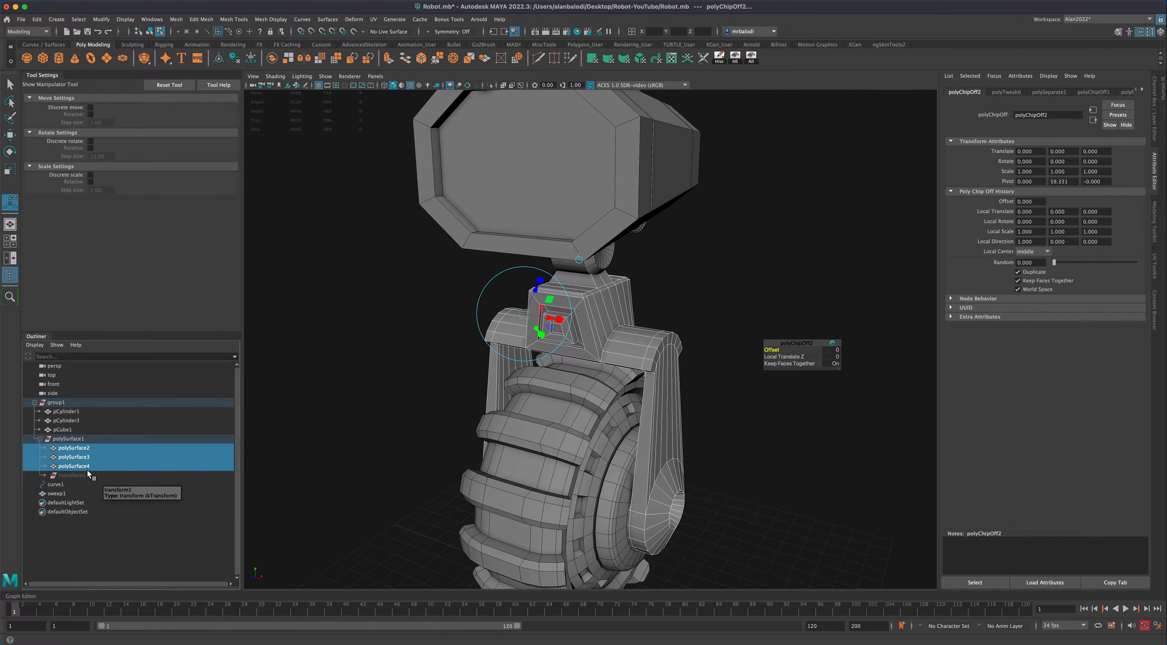
Identify the separated meshes one by one and select both shoulder-top pieces, polySurface3 and polySurface4.
left_click(87, 448)
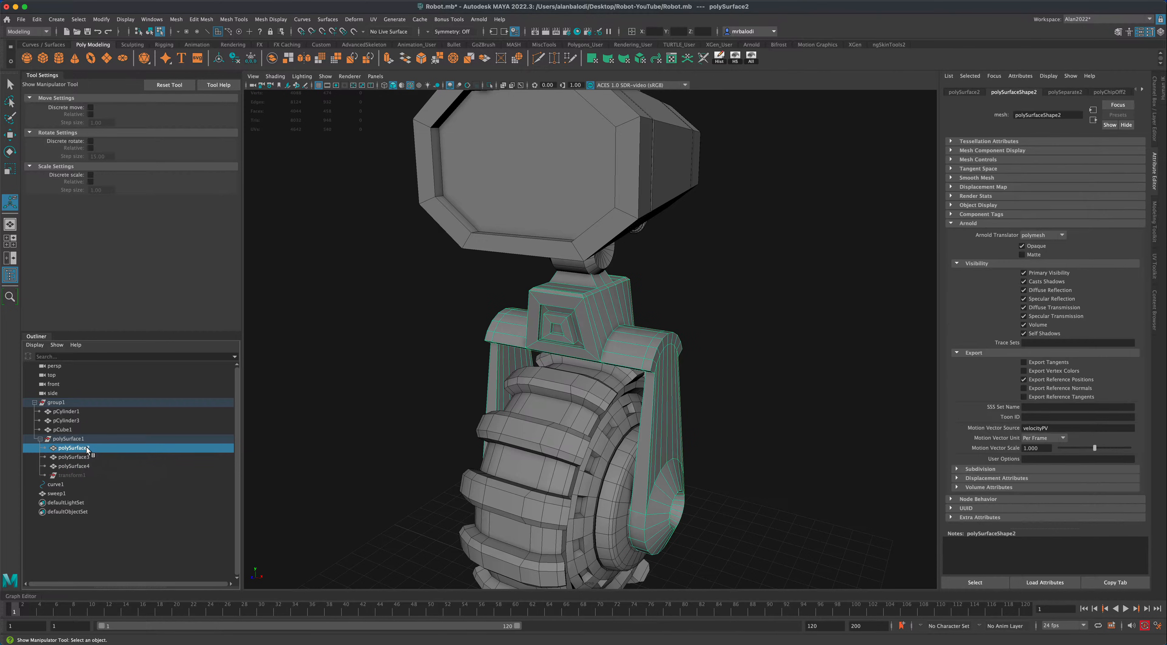
left_click(86, 457)
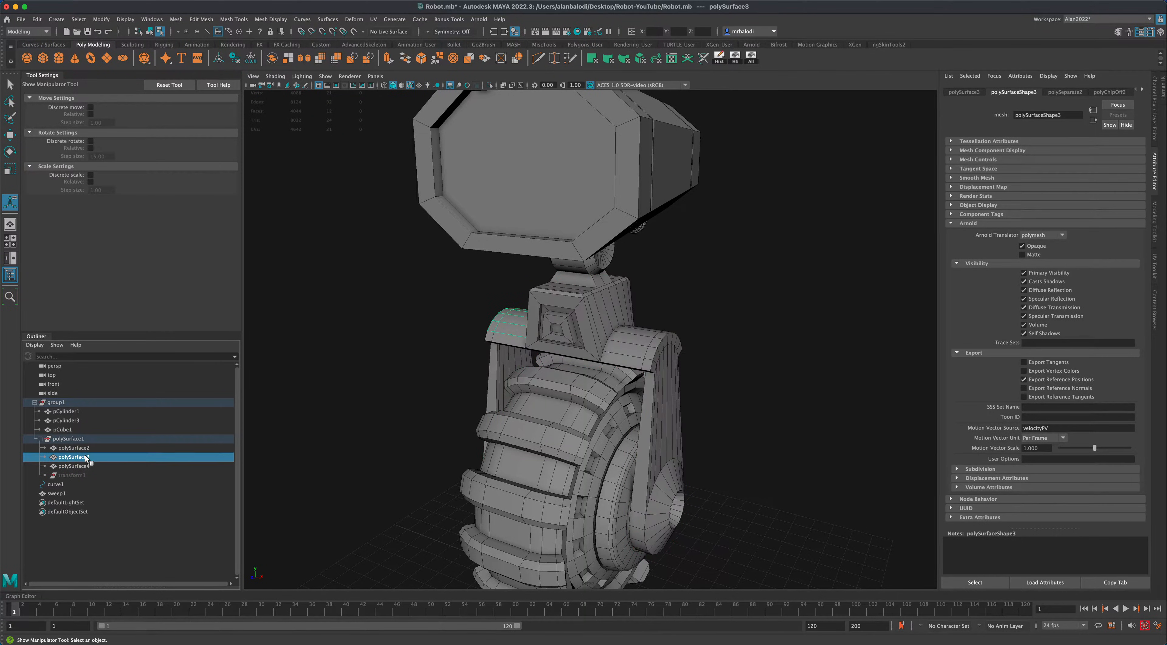
left_click_drag(398, 400, 419, 399, "alt")
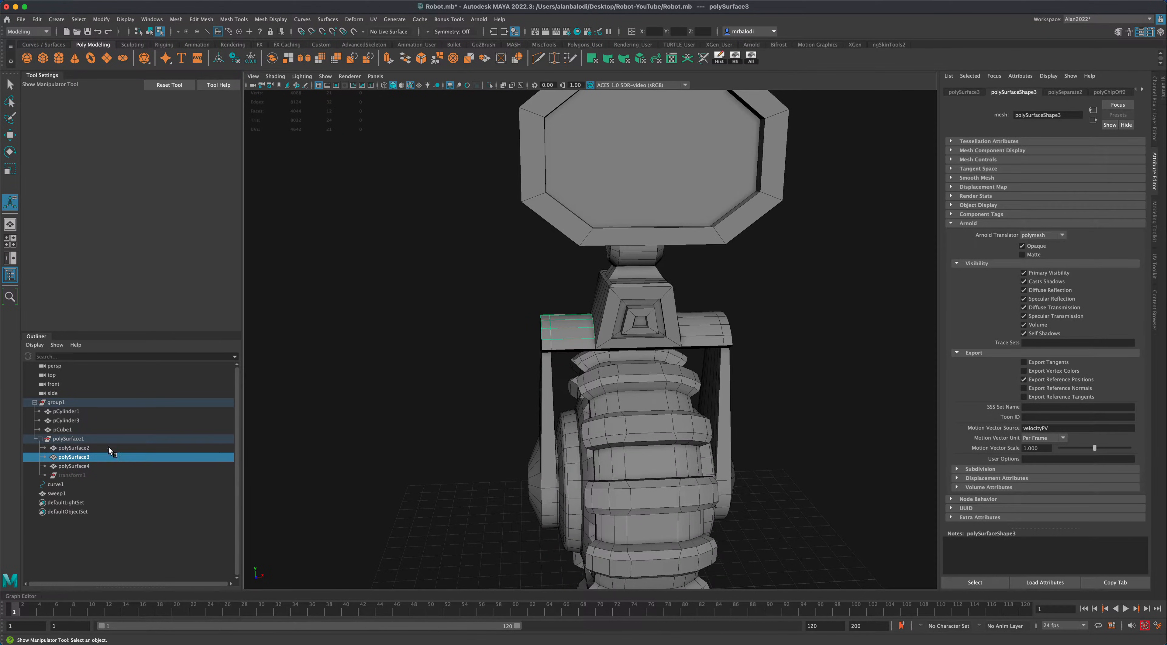
left_click(87, 464)
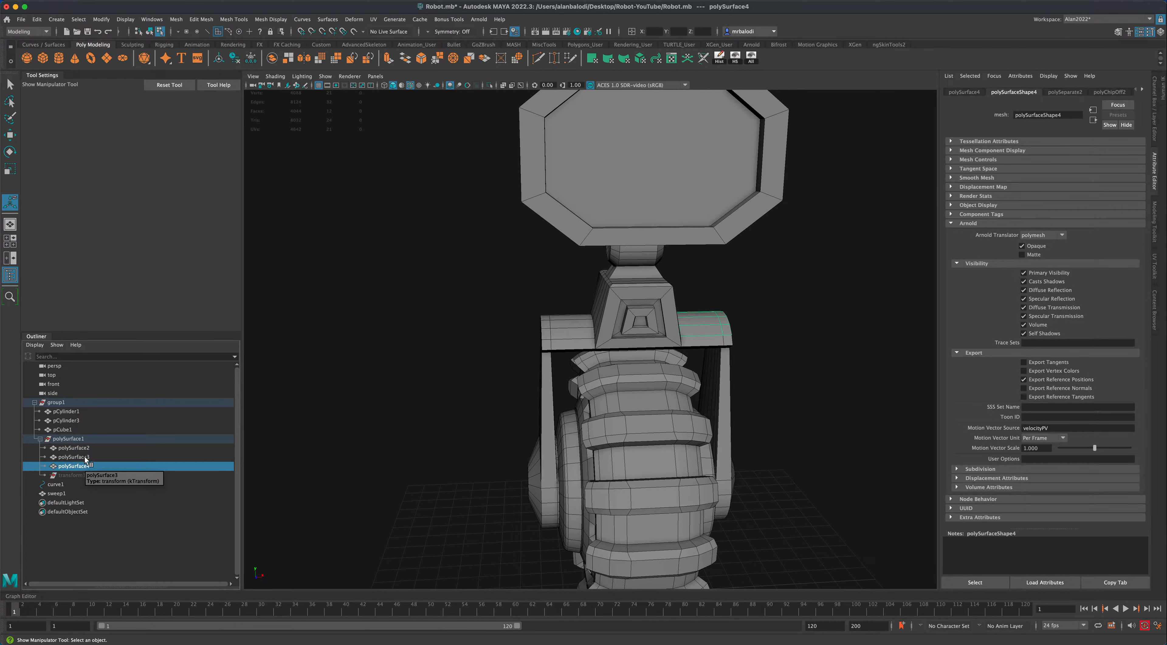
left_click(85, 457, "ctrl")
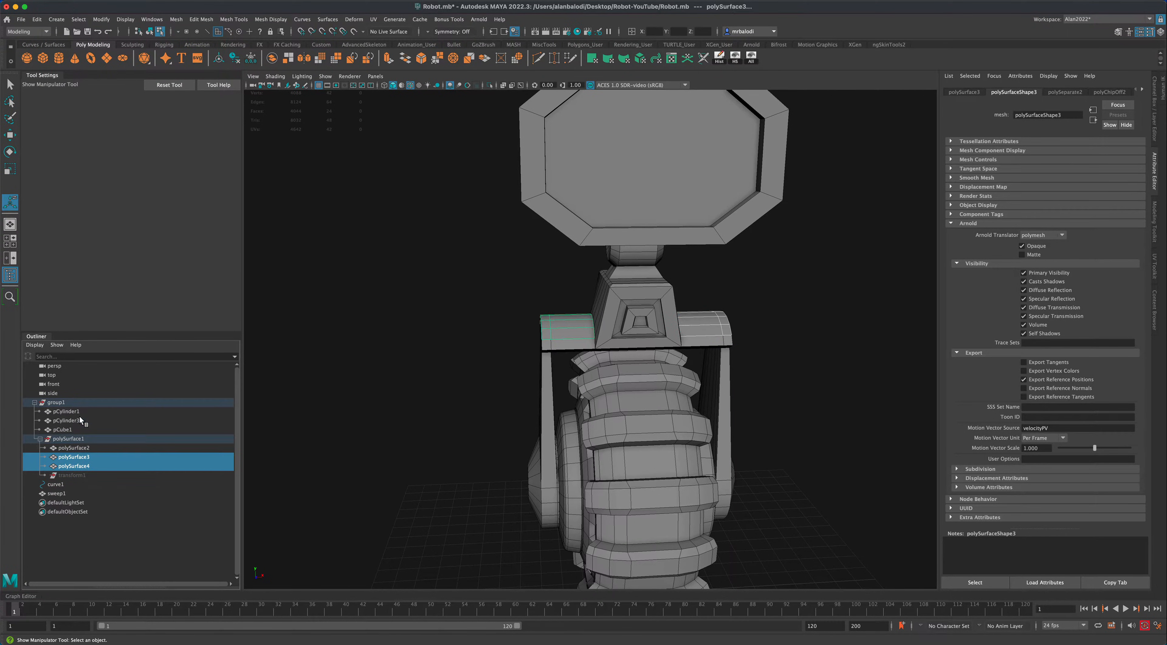
Try moving both shoulder-top pieces upward off the body and undo the move.
left_click(9, 134)
left_click_drag(630, 439, 652, 390)
key("super+z")
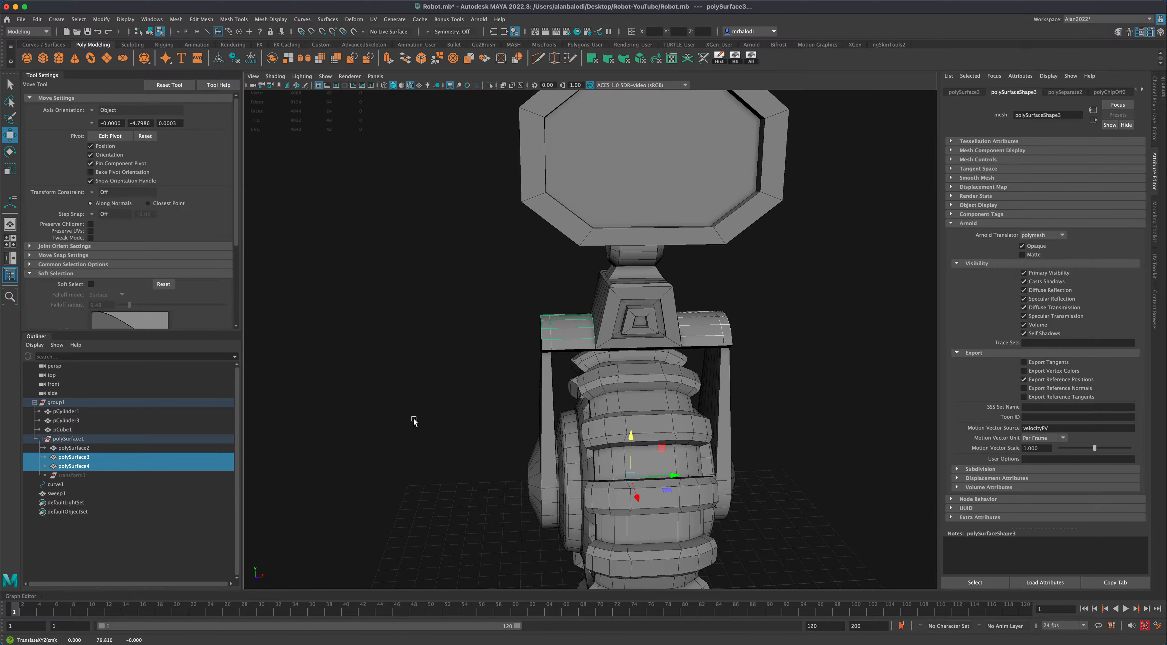
Examine the duplicated shoulder-top pieces on the body from the side, front and below.
left_click_drag(401, 417, 367, 420, "alt")
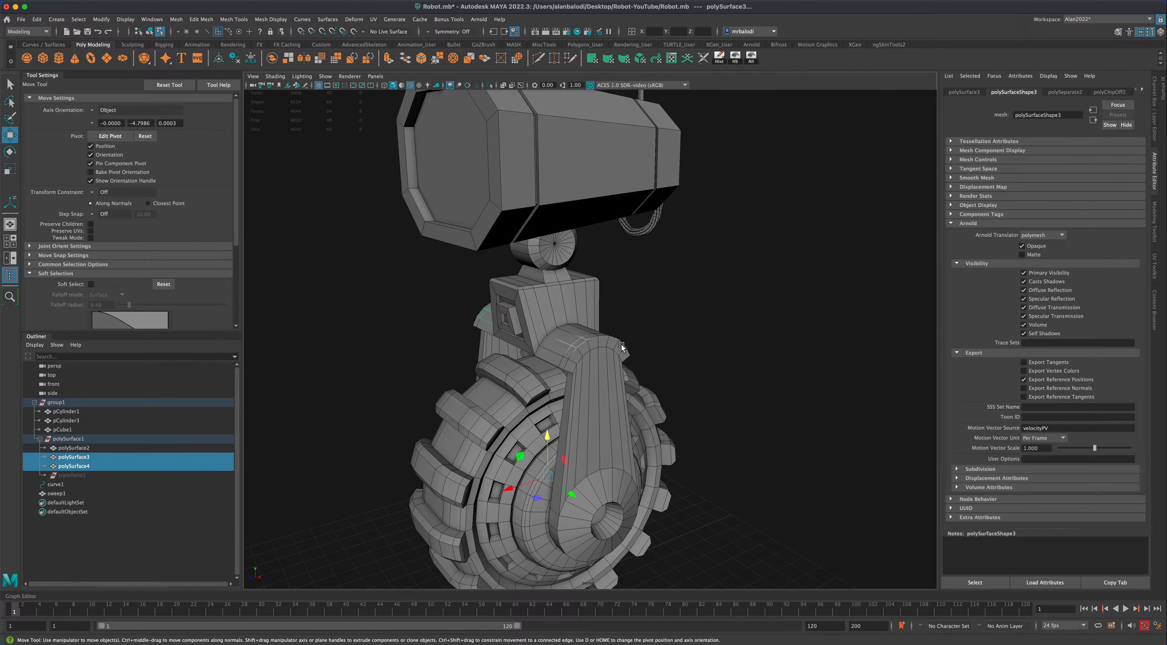
left_click_drag(352, 336, 381, 313, "alt")
scroll(408, 337, "up", 5)
right_click_drag(381, 313, 405, 340, "alt")
mouse_move(404, 340)
left_mouse_down("alt")
mouse_move(409, 330)
mouse_move(388, 334)
left_mouse_up("alt")
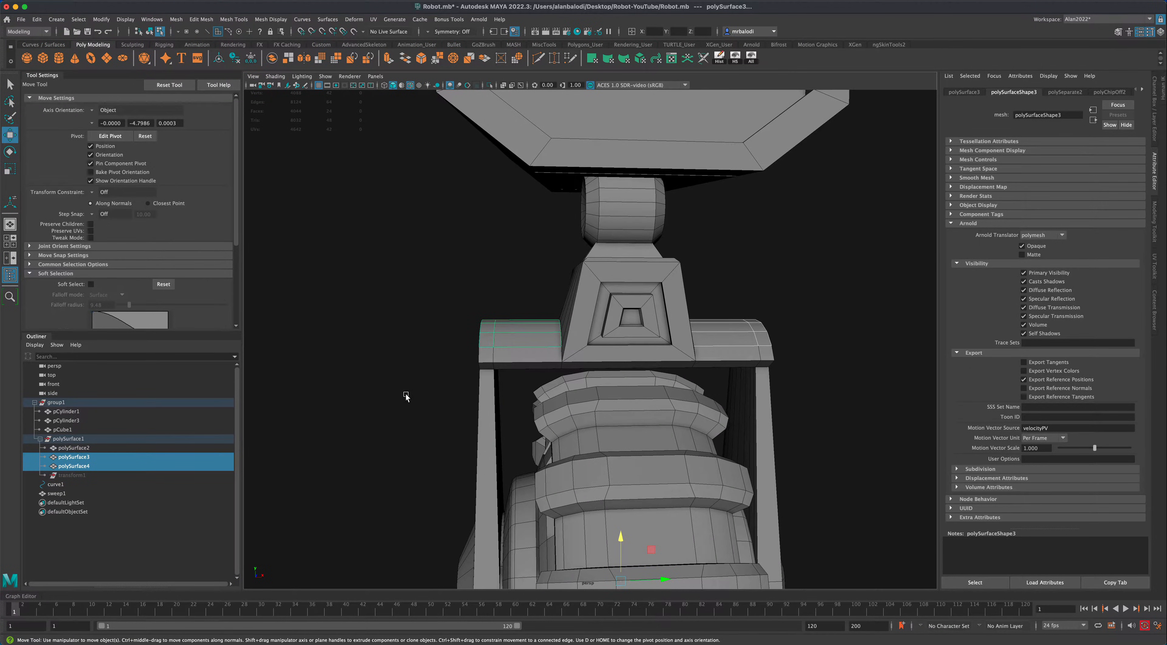
left_click_drag(406, 396, 471, 338, "alt")
left_click_drag(406, 358, 452, 332, "alt")
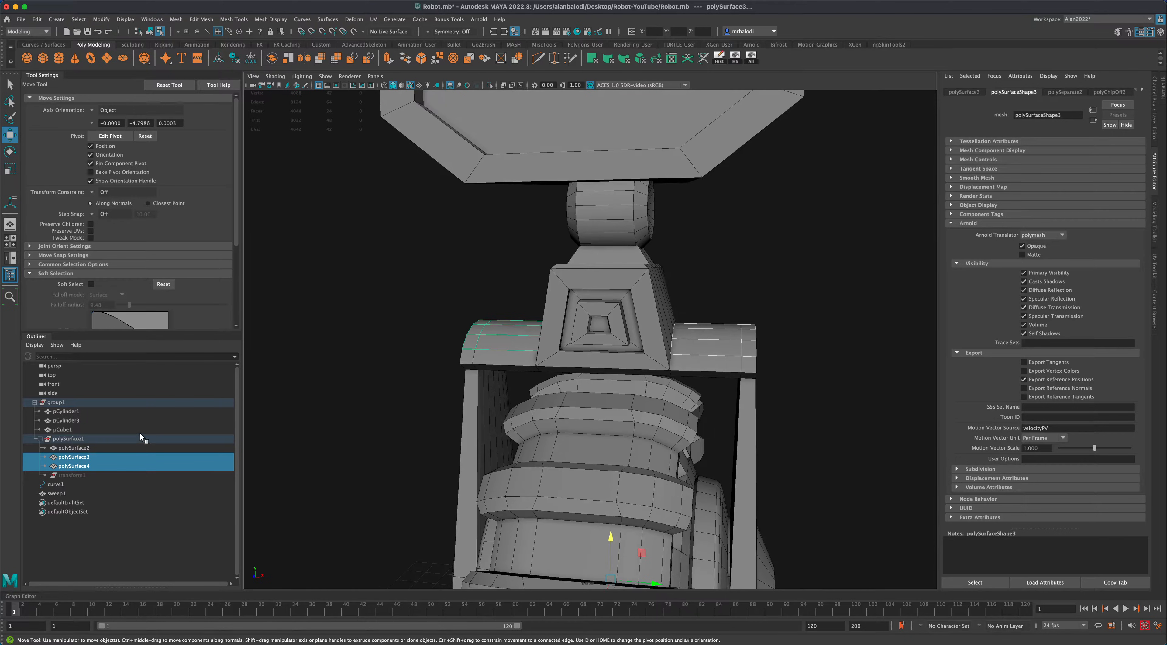
Rename the body mesh polySurface2 to base.
left_click(86, 448)
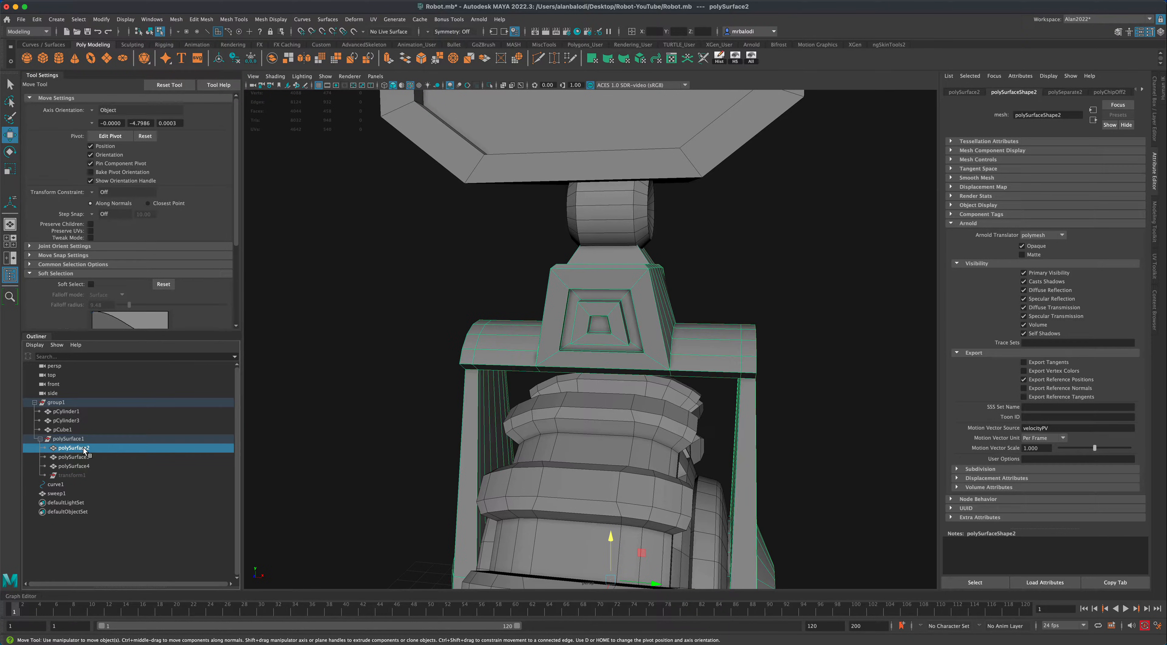
double_click(83, 449)
type("bas")
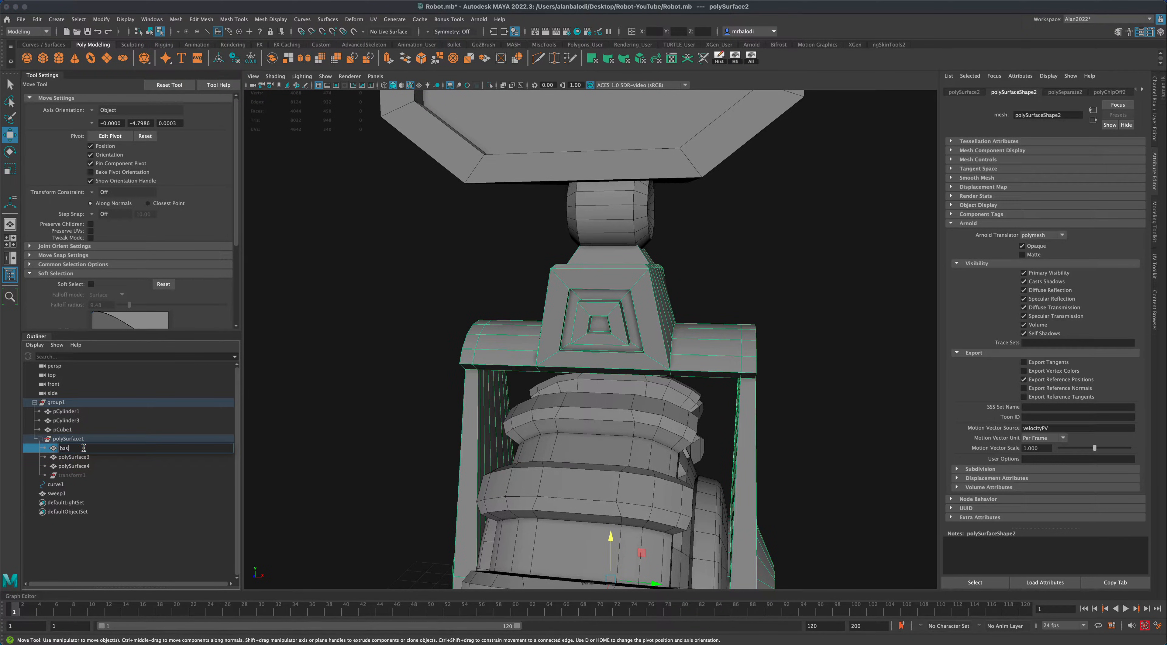
type("e")
key("Return")
key("Down")
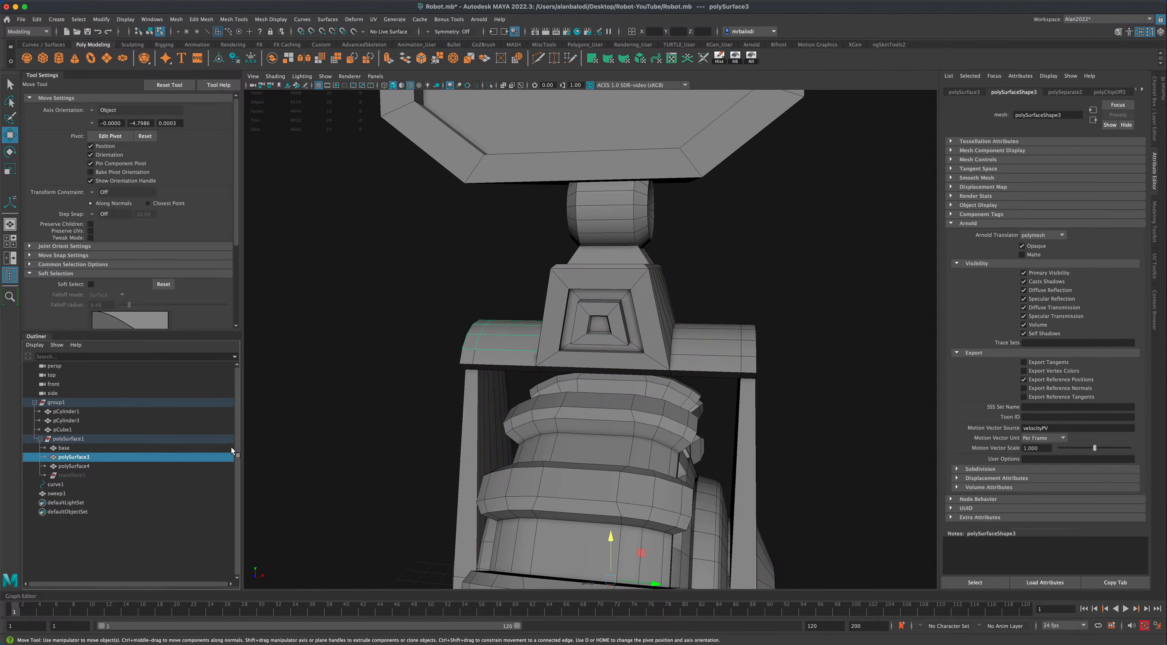
Combine the two shoulder-top pieces, polySurface3 and polySurface4, into one mesh.
left_click(87, 467, "shift")
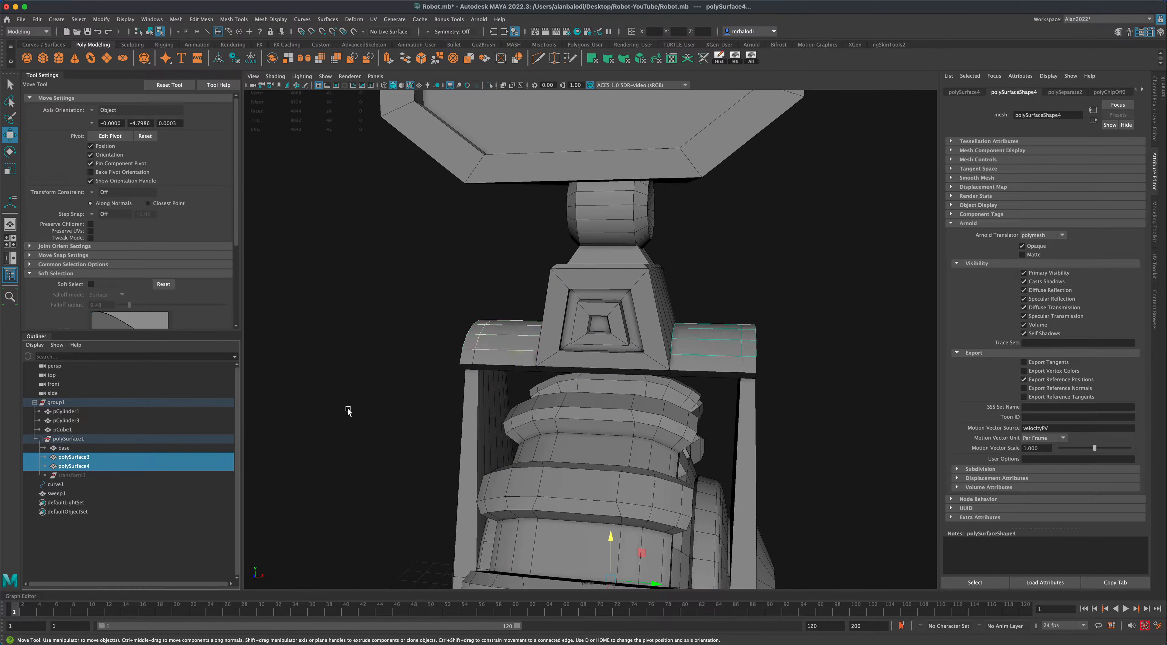
scroll(350, 431, "down", 3)
left_click(77, 460)
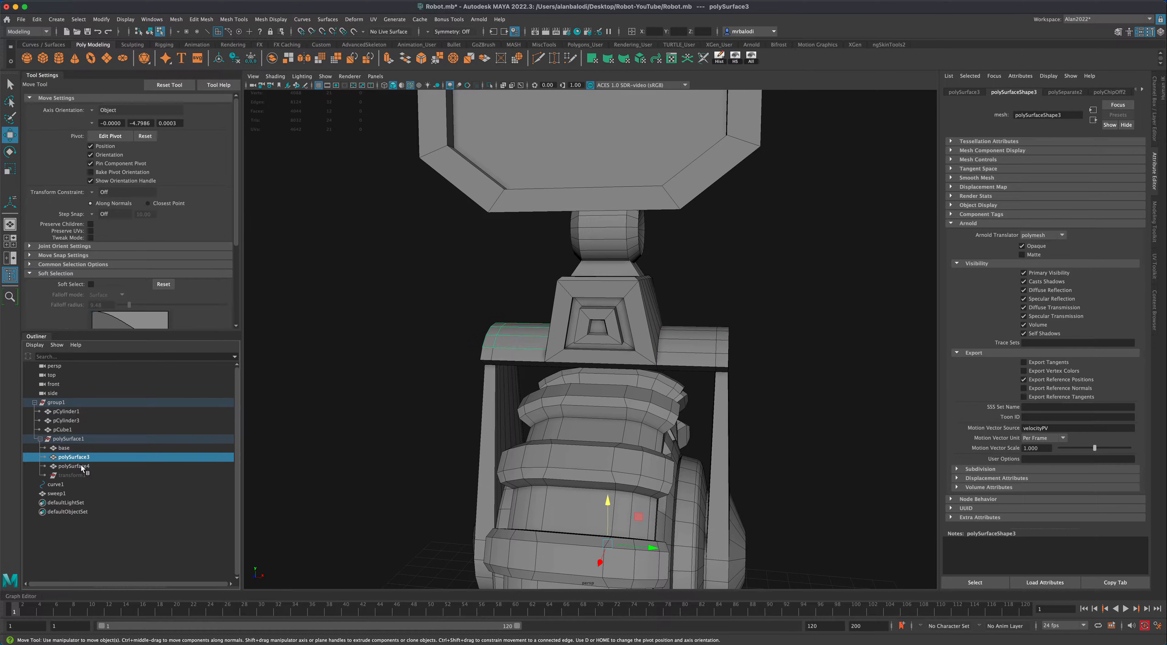
left_click(81, 468, "shift")
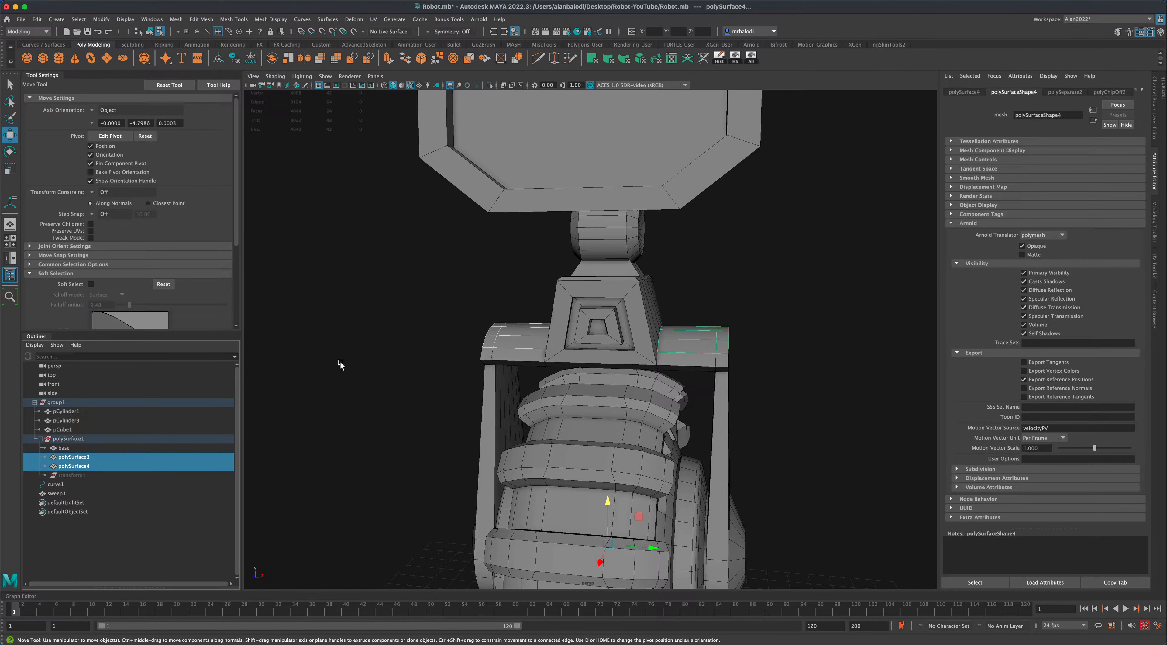
left_click(272, 59)
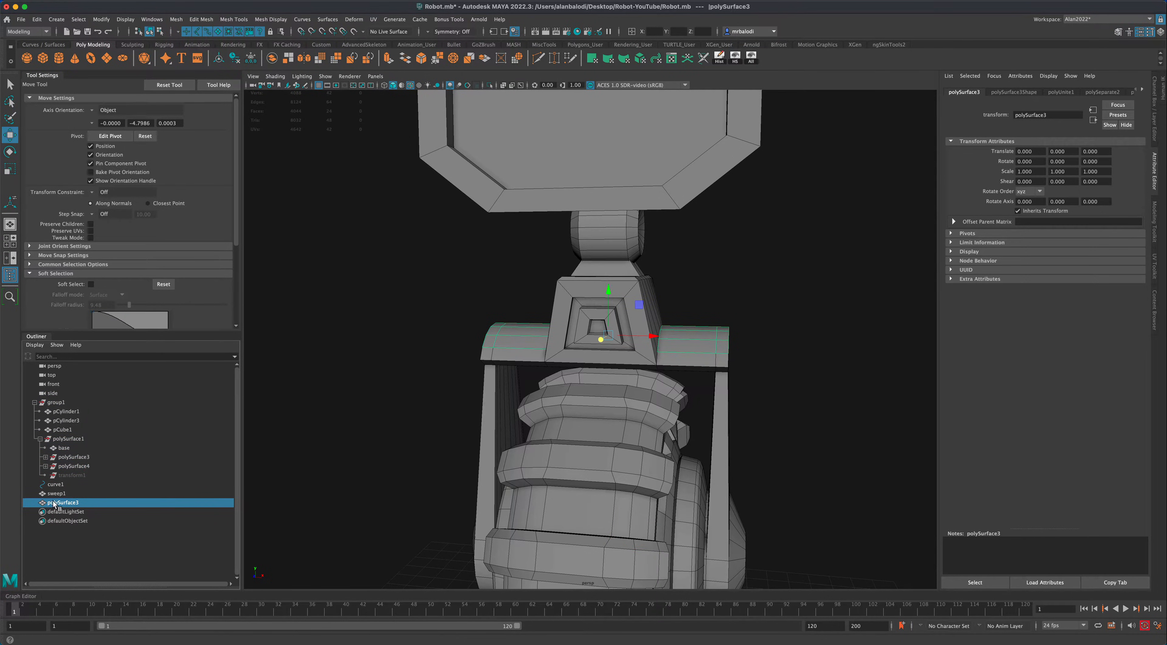
left_click_drag(391, 444, 386, 448, "alt")
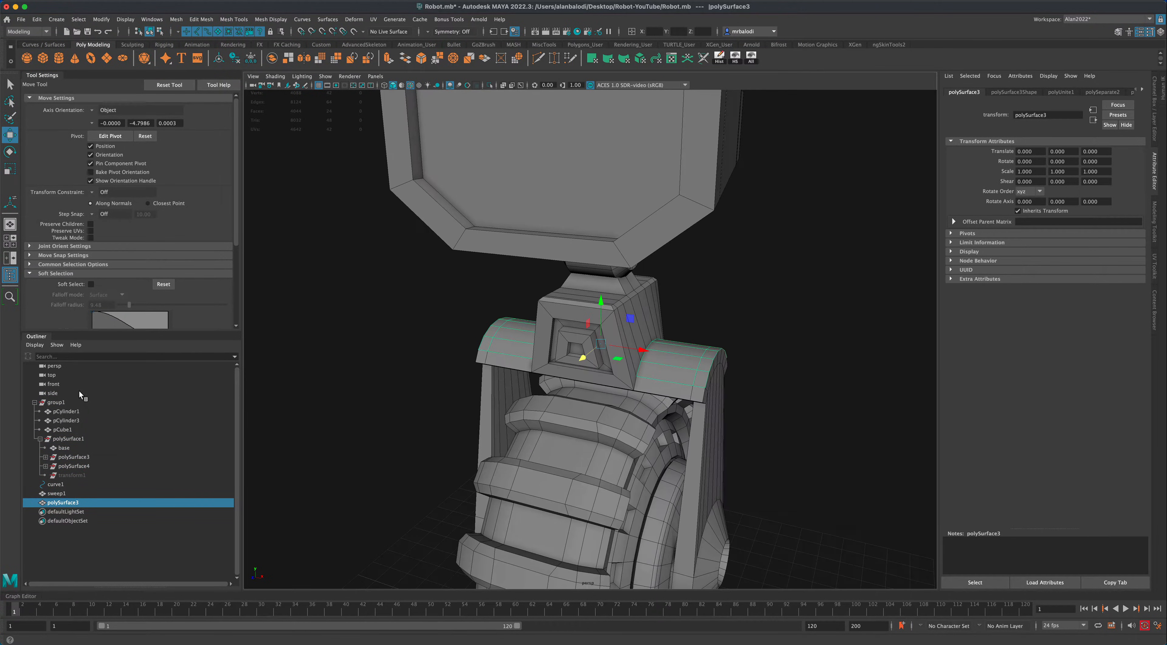
Try moving the combined shoulder-top mesh upward off the body and undo the move.
left_click_drag(336, 479, 386, 471, "alt")
mouse_move(383, 424)
left_mouse_down("alt")
mouse_move(378, 448)
mouse_move(406, 421)
left_mouse_up("alt")
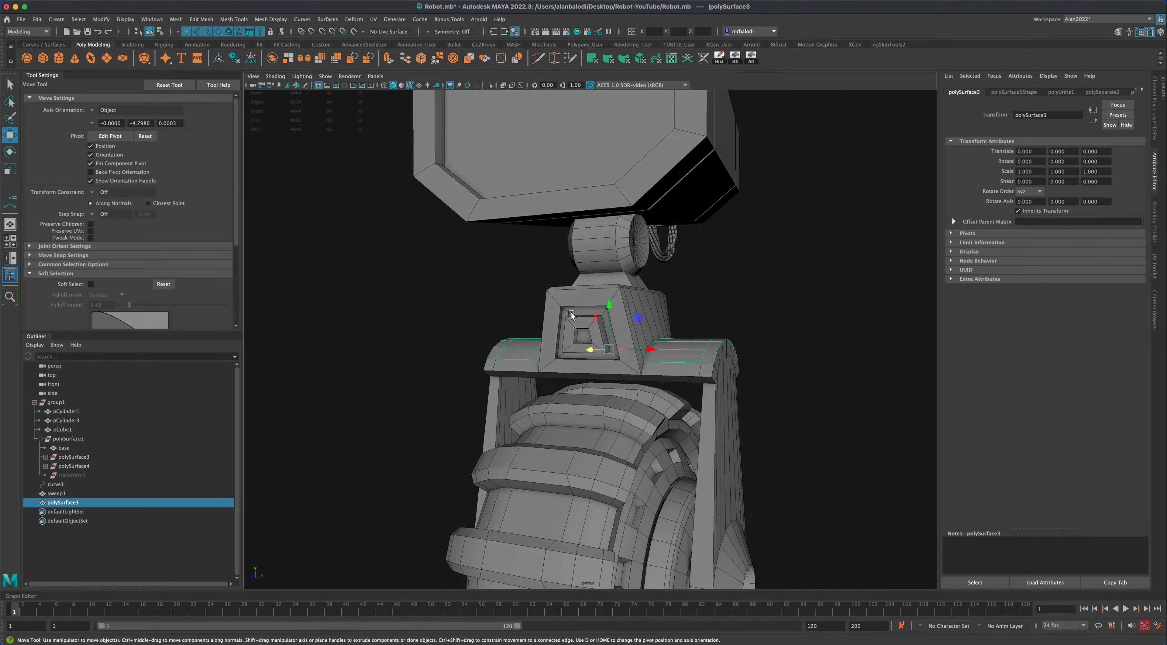
left_click_drag(436, 310, 489, 310, "alt")
left_click_drag(611, 319, 614, 289)
key("ctrl+z")
left_click_drag(412, 357, 388, 364, "alt")
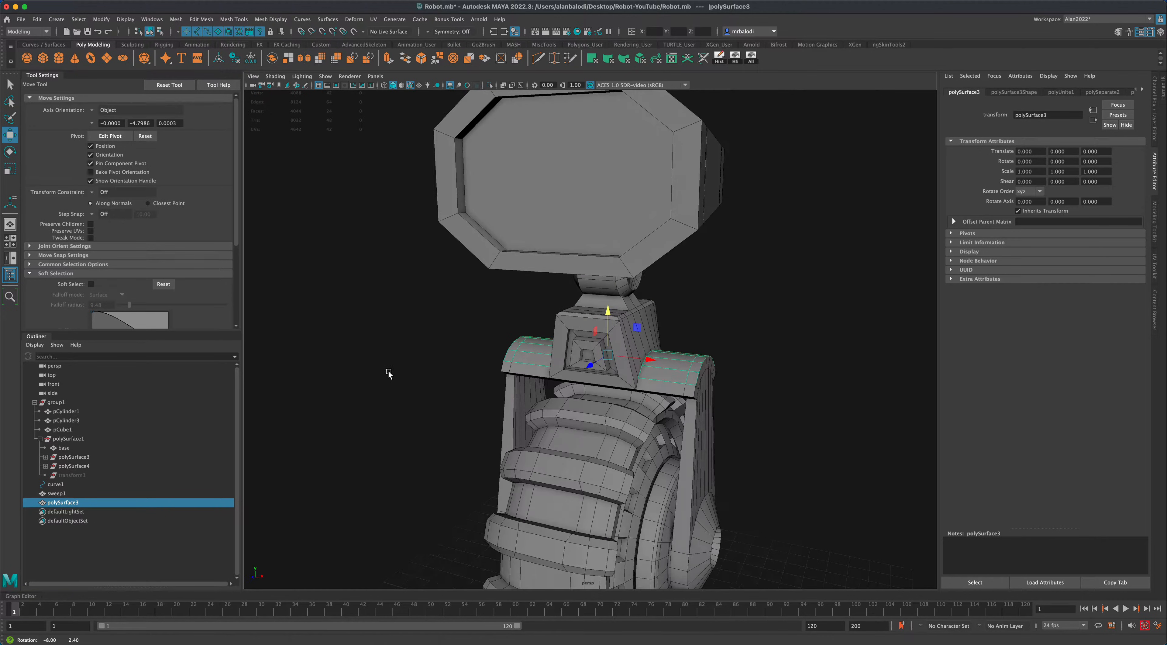
Isolate the combined shoulder-top mesh, extrude all its faces outward with a Local Translate Z of 13.383, and show the whole robot again.
left_click(490, 85)
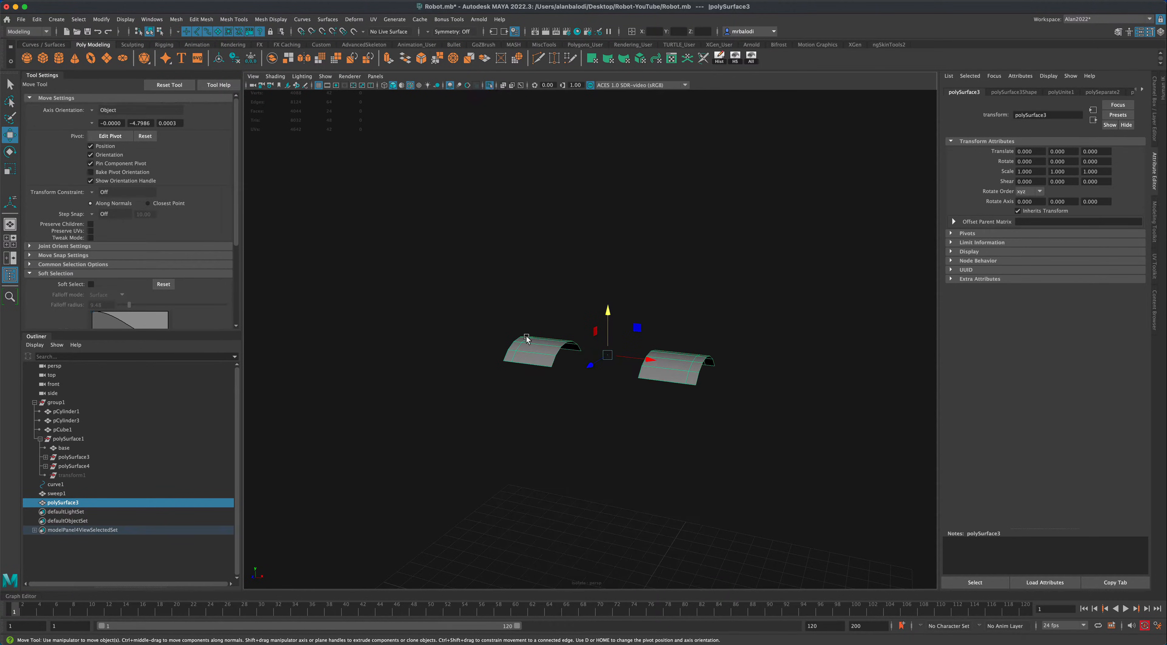
right_click_drag(551, 352, 551, 374)
left_click_drag(456, 300, 733, 442)
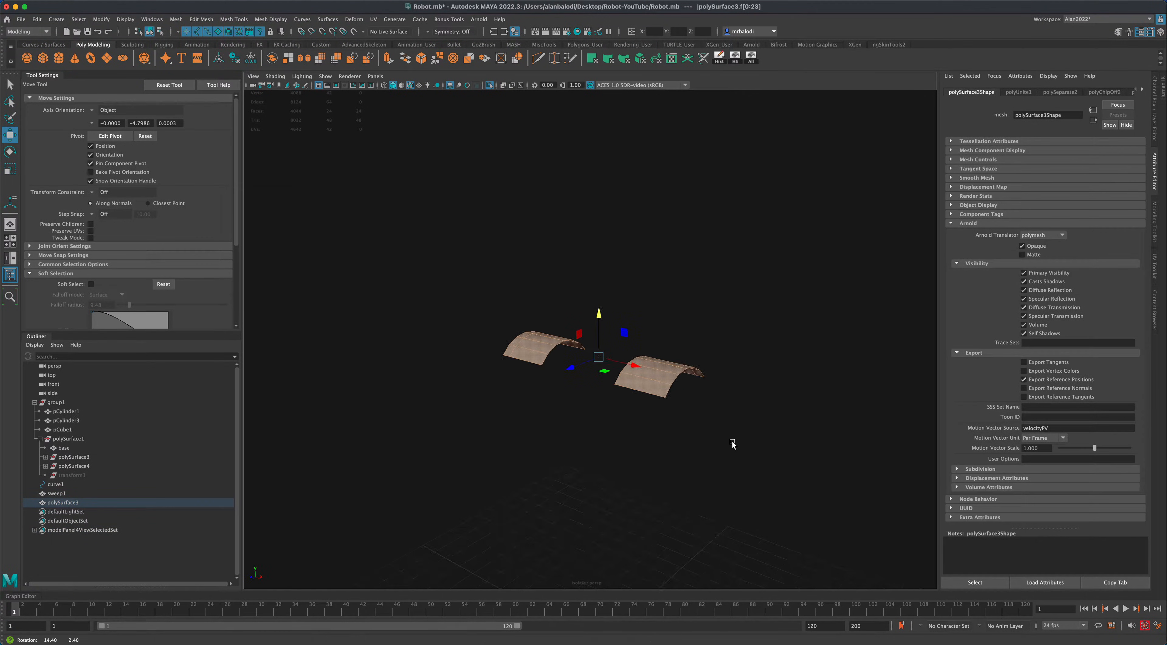
left_click(389, 60)
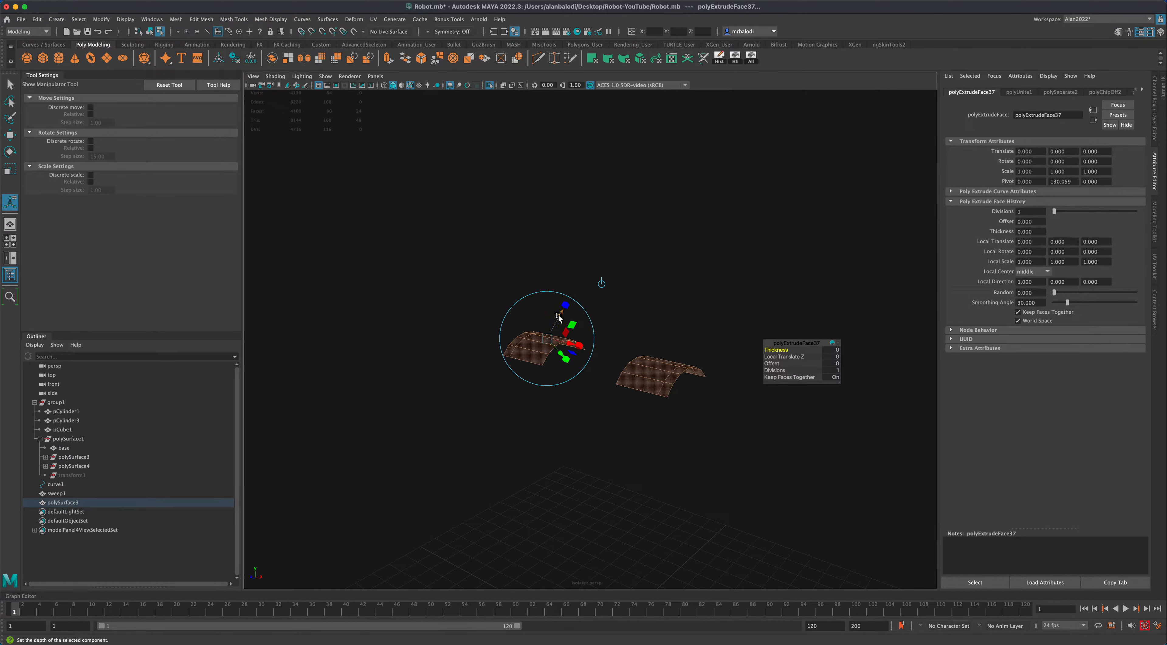
left_click_drag(560, 318, 569, 293)
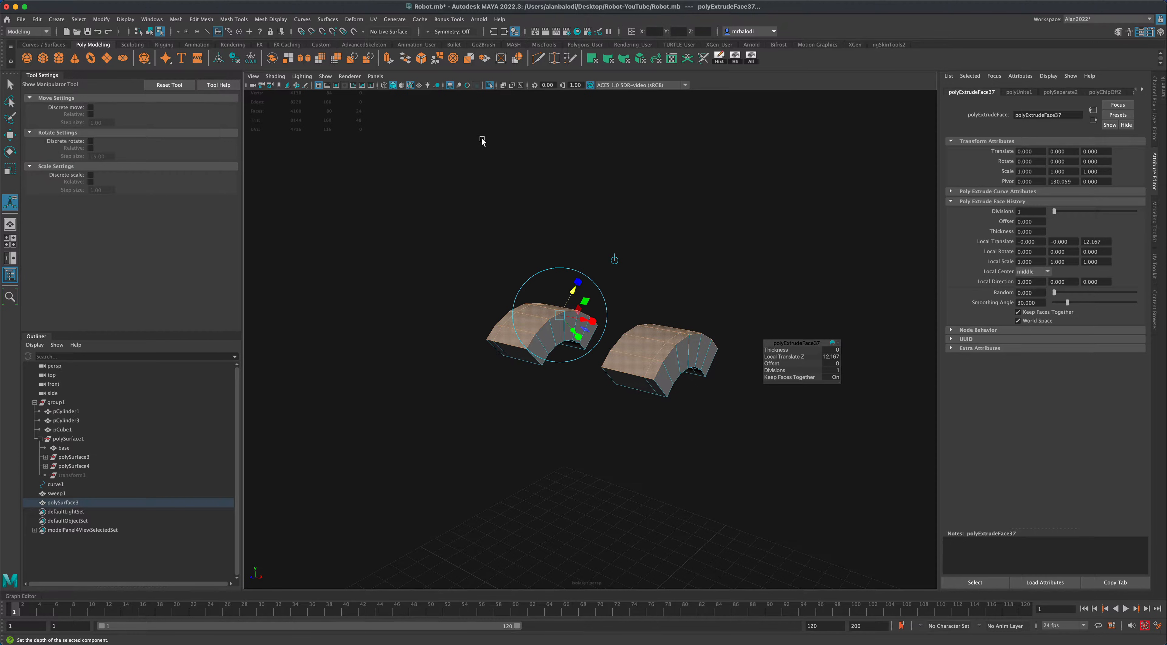
left_click(490, 86)
left_click_drag(385, 394, 352, 357, "alt")
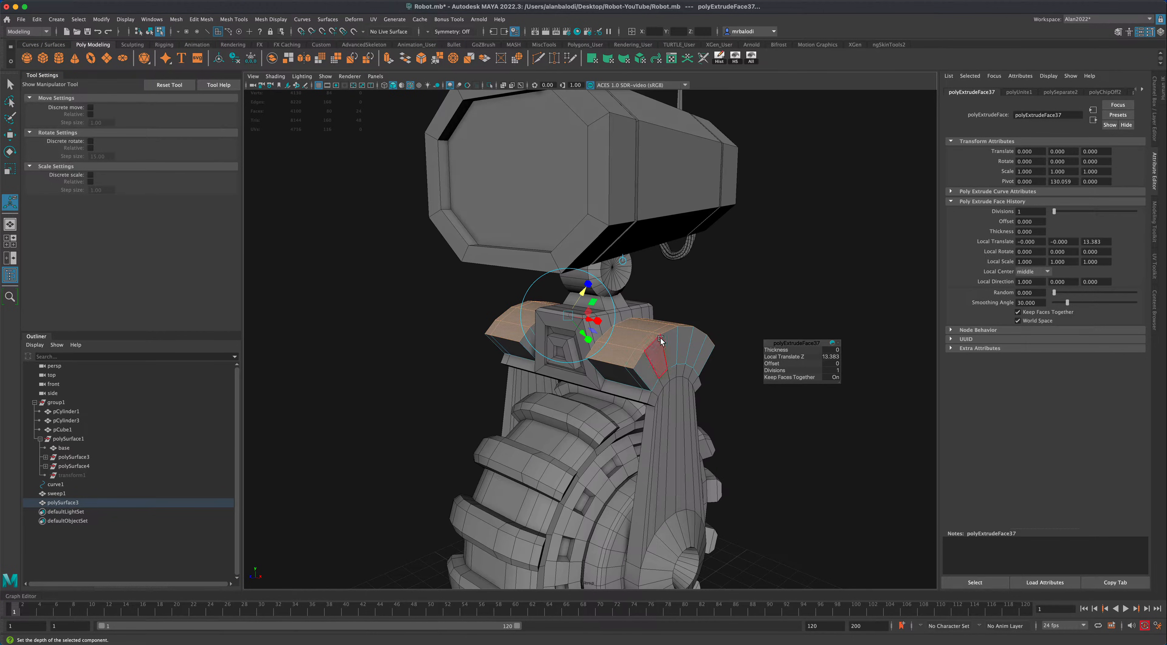
Select the extruded shoulder mesh as an object and create a new display layer from it.
right_click_drag(664, 335, 741, 306)
left_click(678, 339)
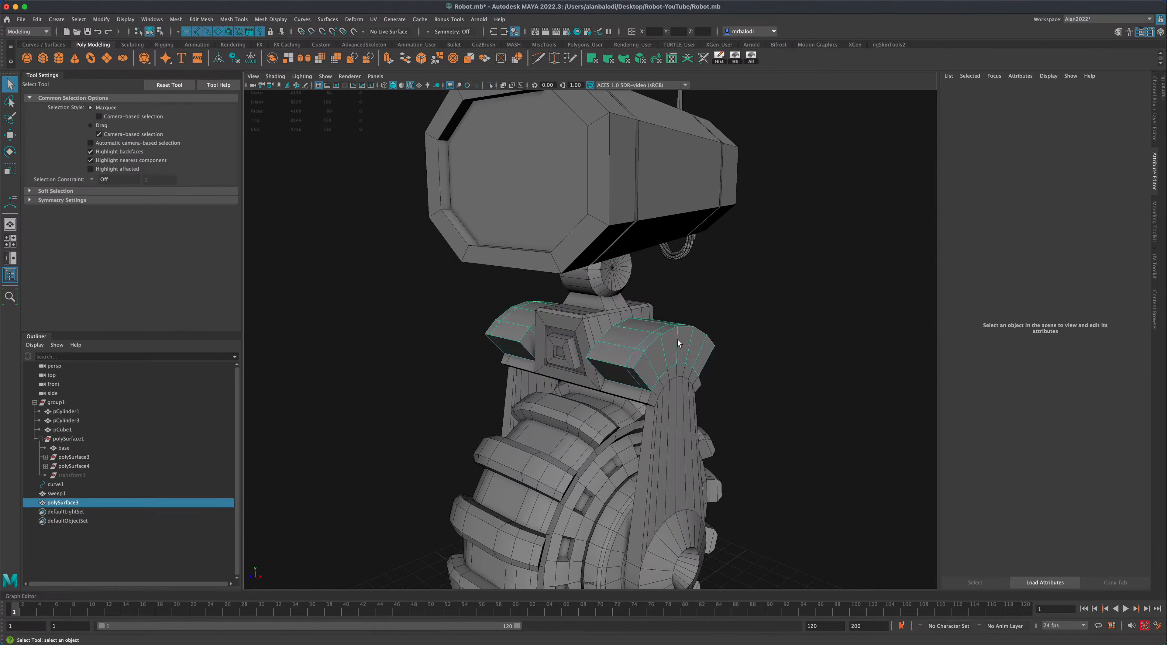
left_click_drag(678, 339, 308, 334, "alt")
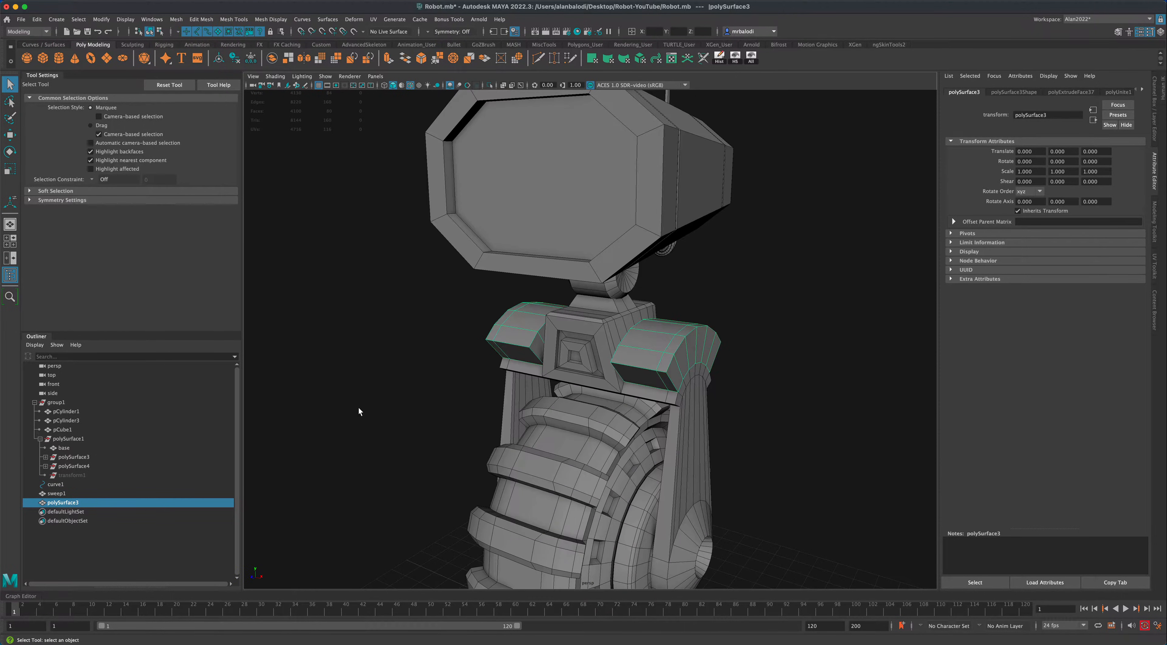
left_click_drag(358, 410, 346, 420, "alt")
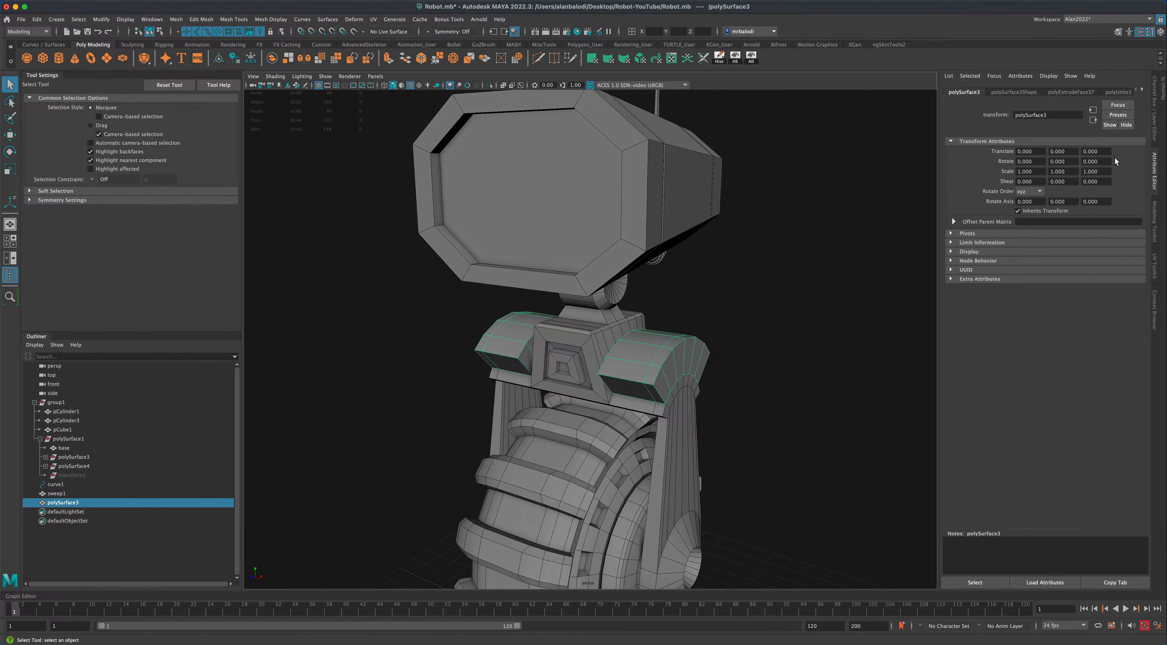
left_click(1155, 131)
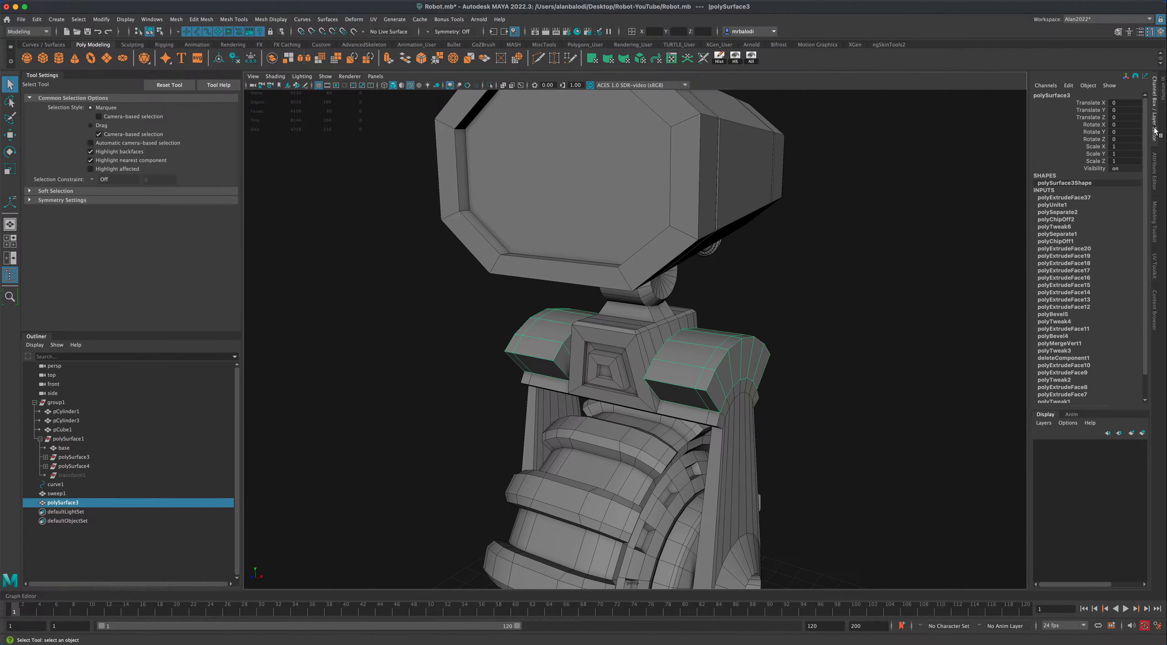
left_click_drag(965, 393, 946, 372, "alt")
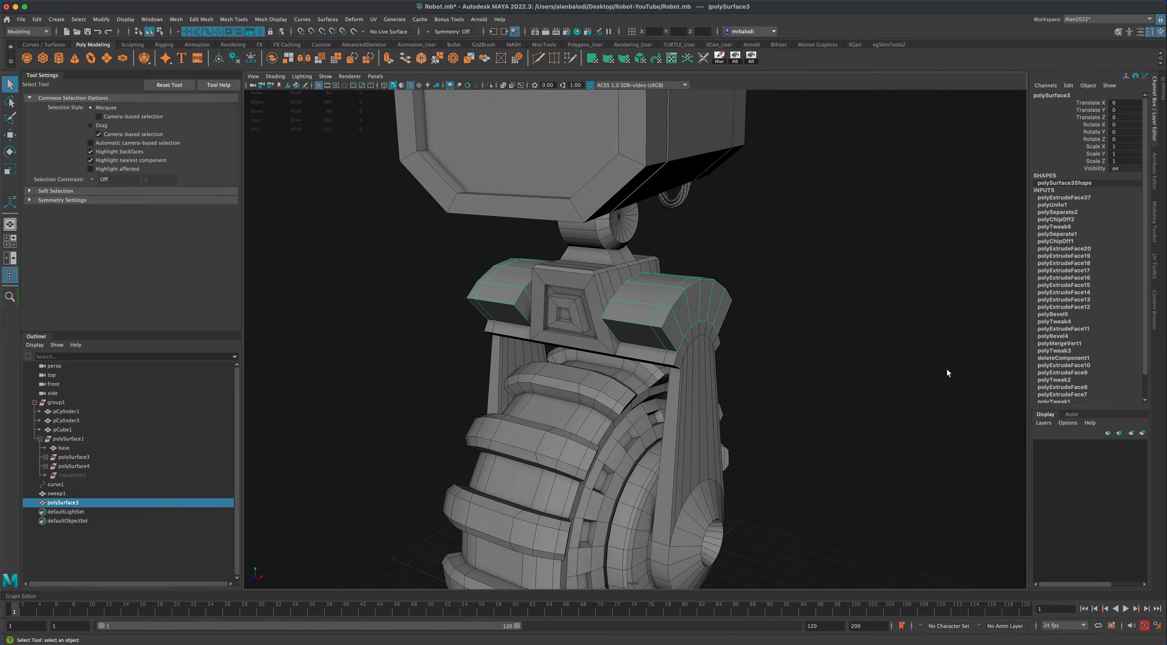
left_click(1142, 433)
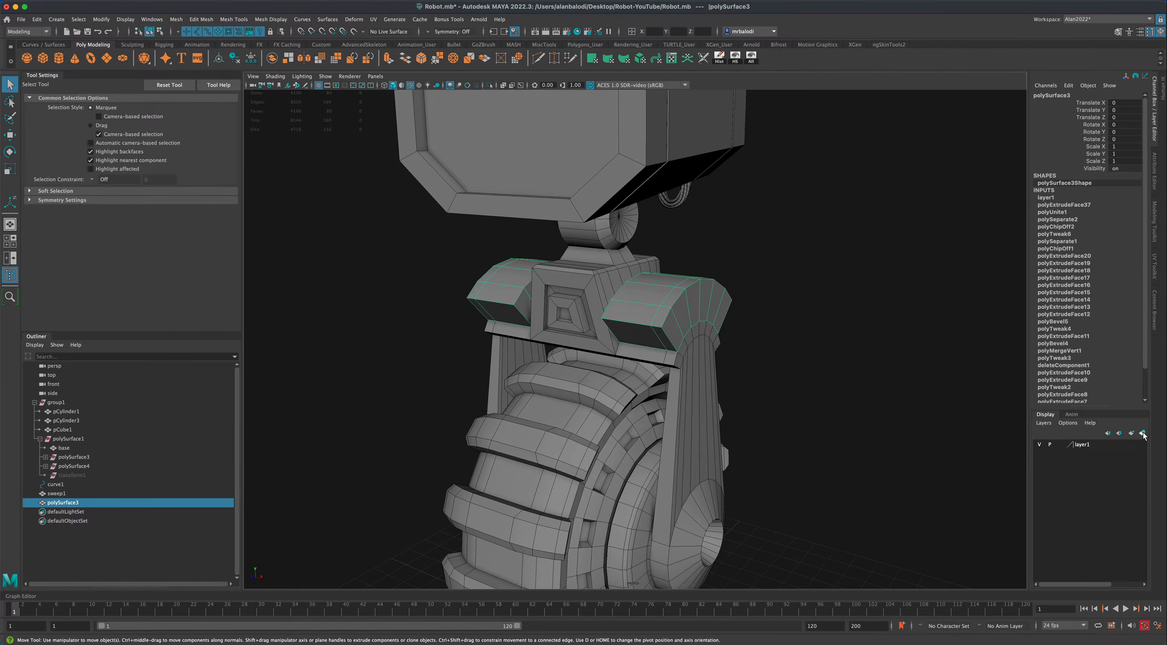
Switch layer1's visibility off and on to compare the robot with and without the shoulder pieces, and clear the selection to inspect the model.
left_click(1041, 443)
left_click(1041, 444)
left_click(1041, 443)
left_click(1040, 444)
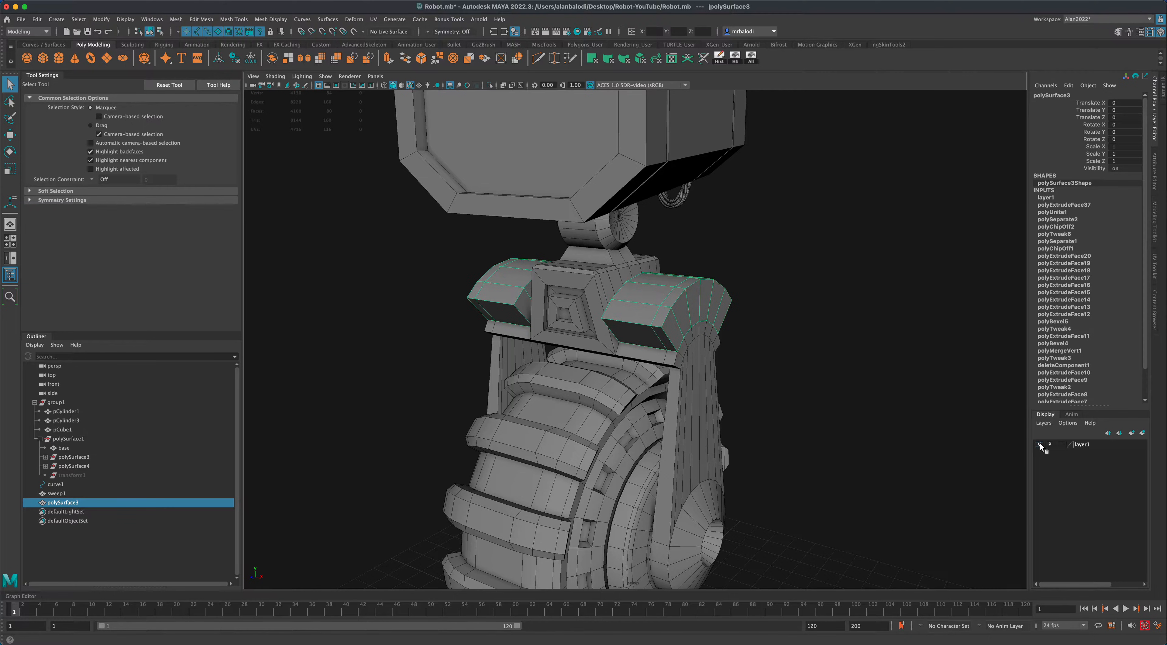
left_click(1041, 444)
left_click(1041, 444)
right_click_drag(1014, 442, 845, 435, "alt")
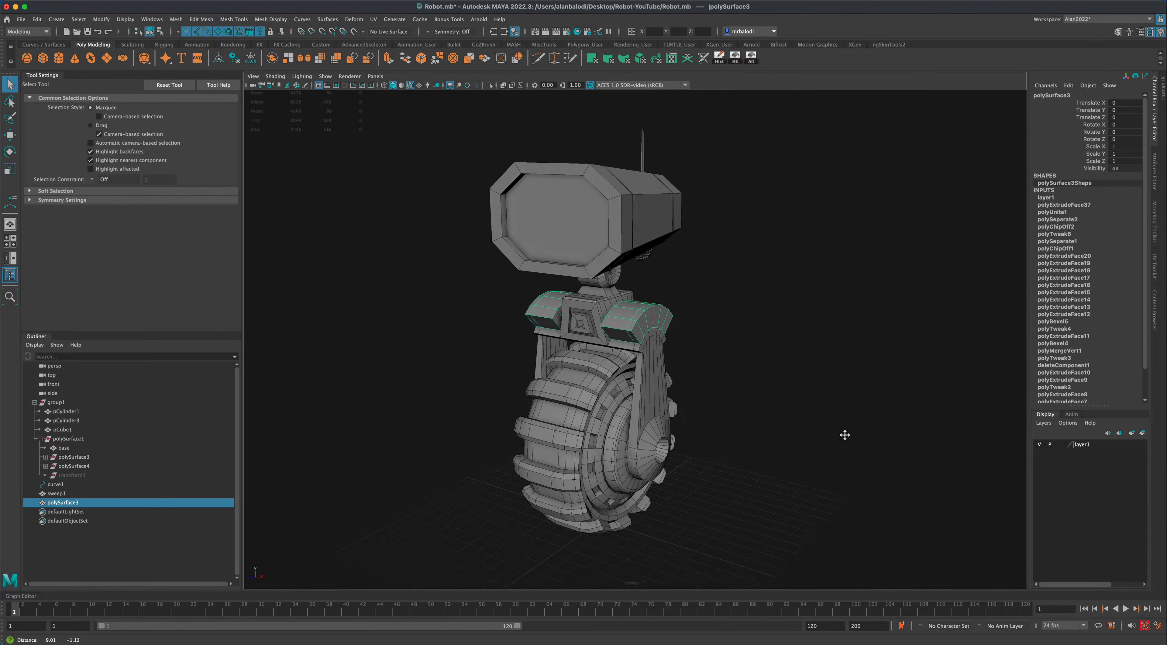
left_click_drag(845, 435, 893, 412, "alt")
left_click(1035, 444)
left_click(1040, 444)
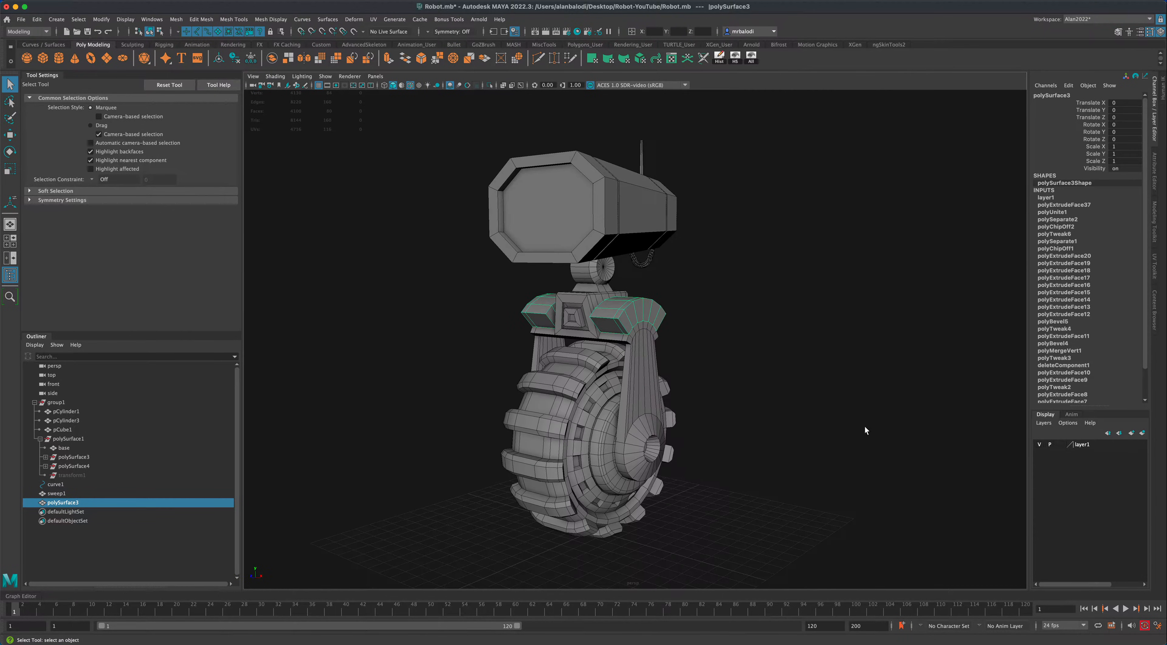
left_click(854, 422)
left_click_drag(823, 408, 754, 394, "alt")
left_click_drag(756, 393, 746, 388, "alt")
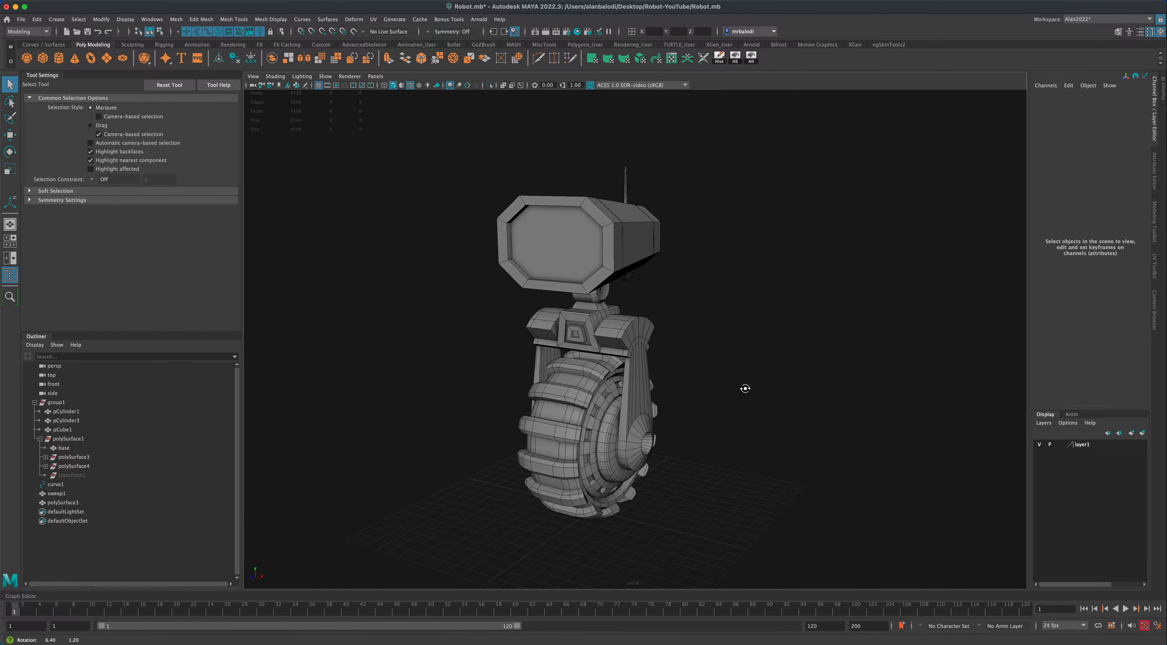
Create a polygon cylinder about 27.9 in radius and 39.4 high in front of the wheel and rotate it 90° around X.
left_click_drag(337, 210, 316, 195, "alt")
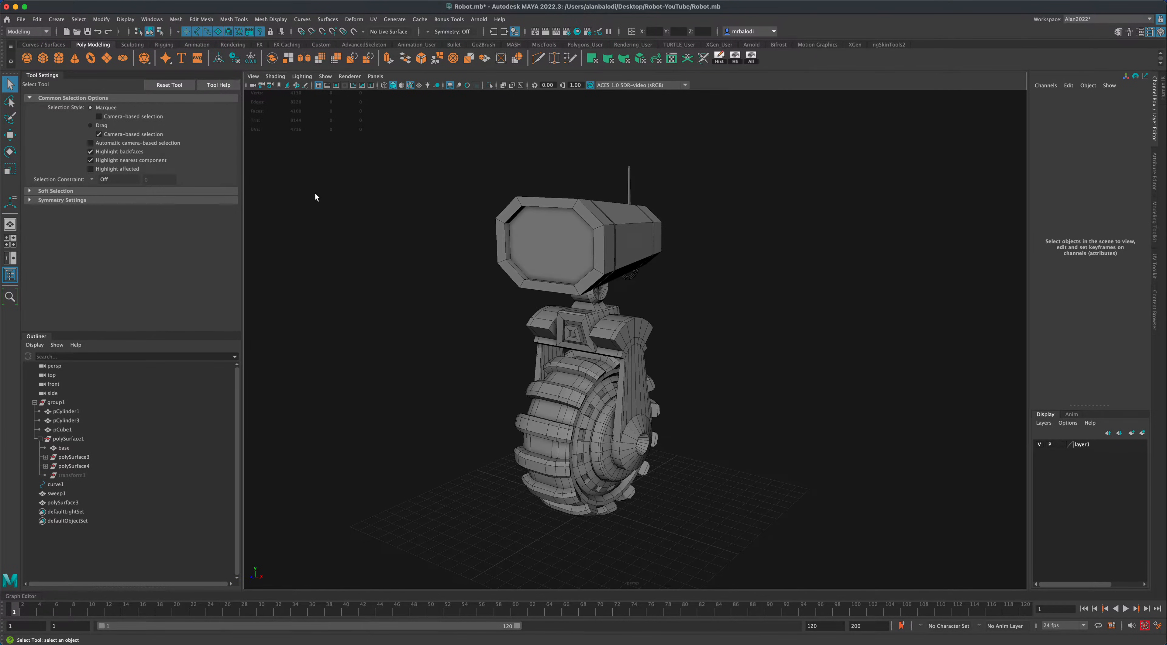
left_click(59, 58)
left_click_drag(529, 548, 550, 569)
key("q")
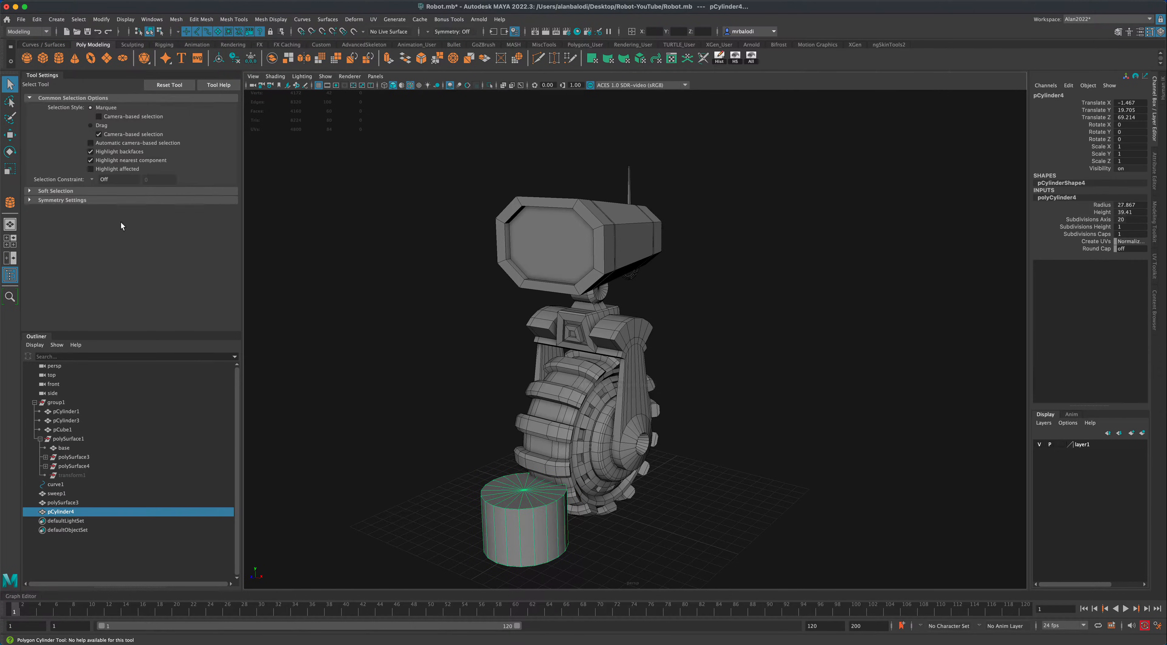
left_click(10, 152)
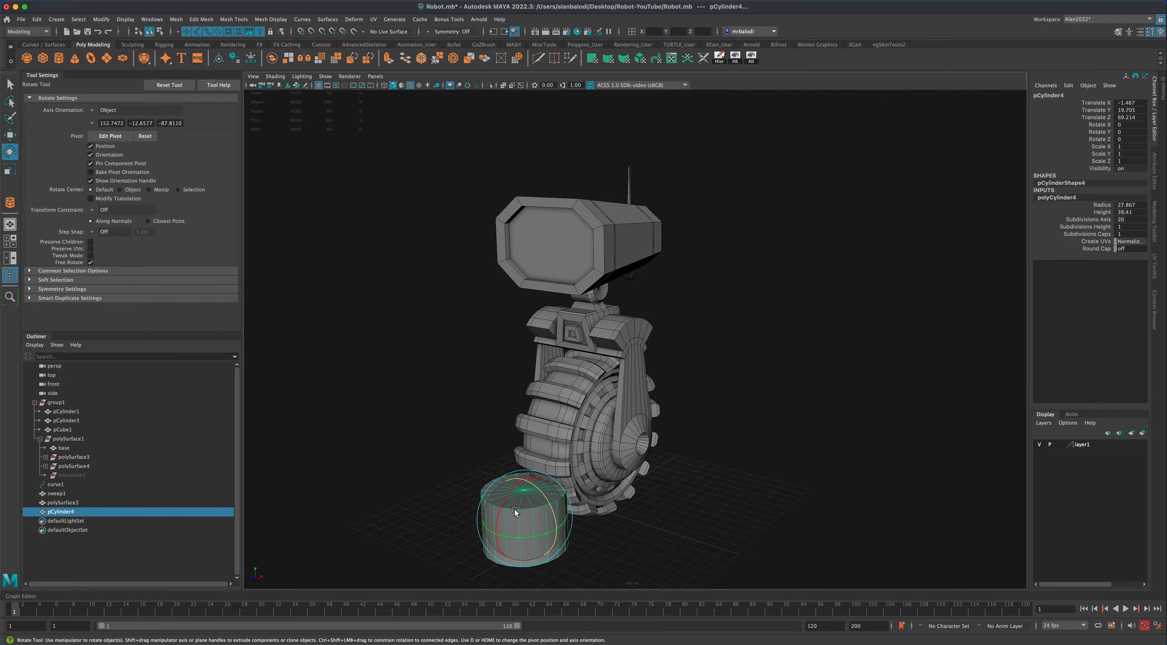
left_click_drag(512, 511, 498, 526)
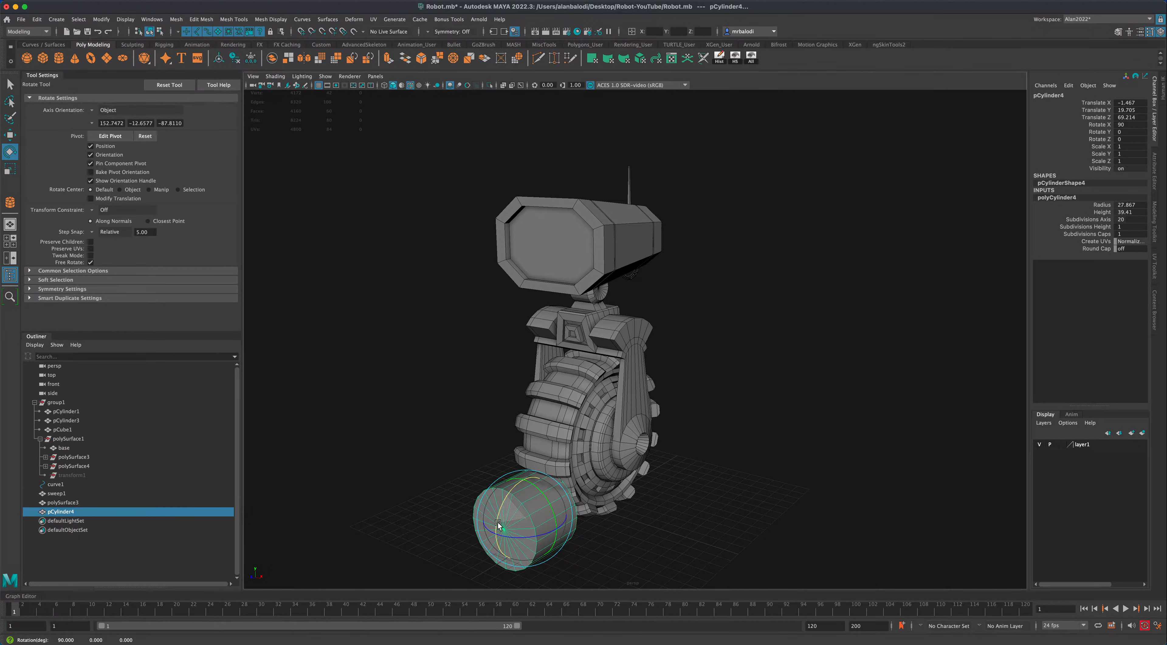
Move the cylinder in the front view to beside the robot's body, at about X 85.4 and Y 120.4.
left_click(10, 135)
key("space")
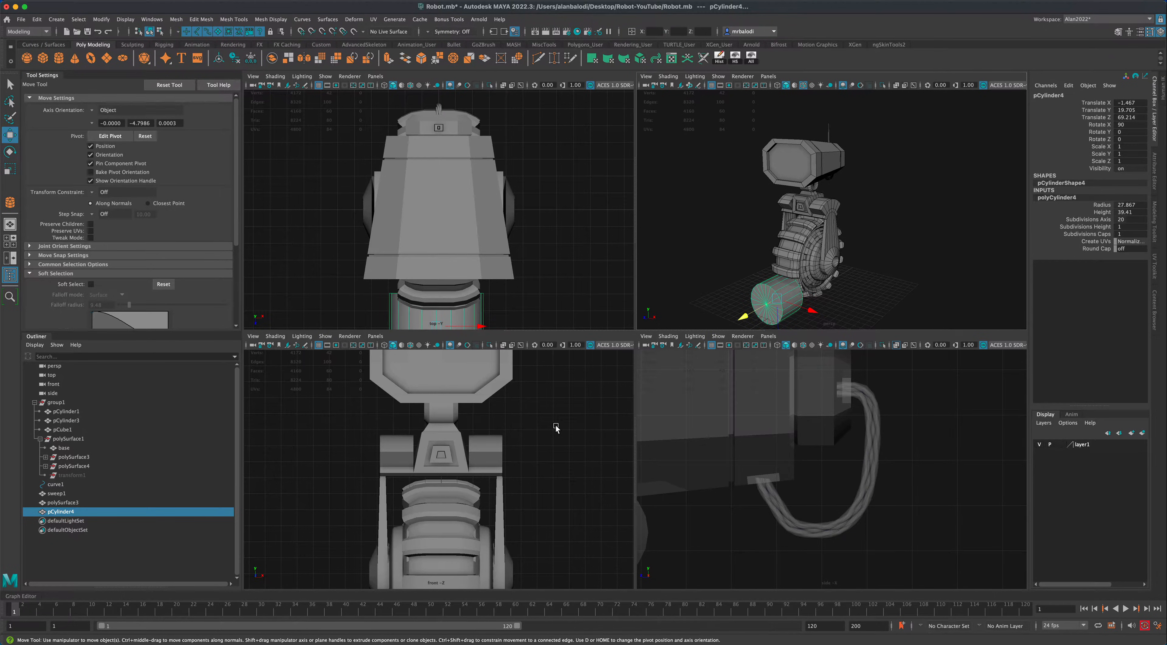
key("space")
key("a")
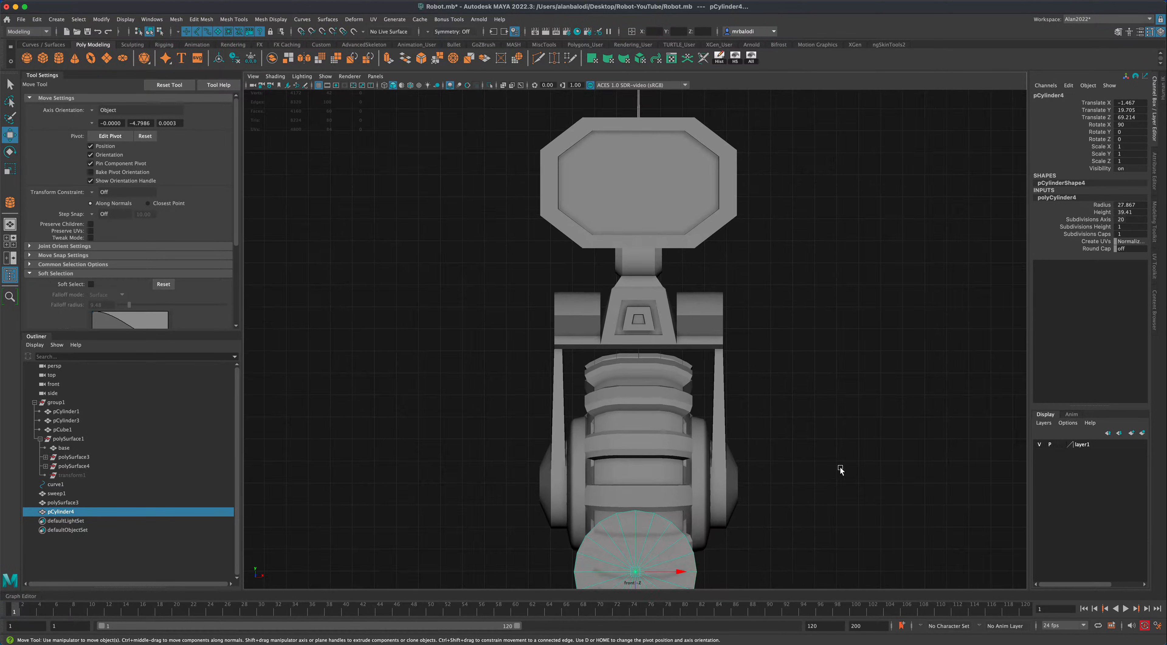
left_click_drag(667, 539, 807, 378)
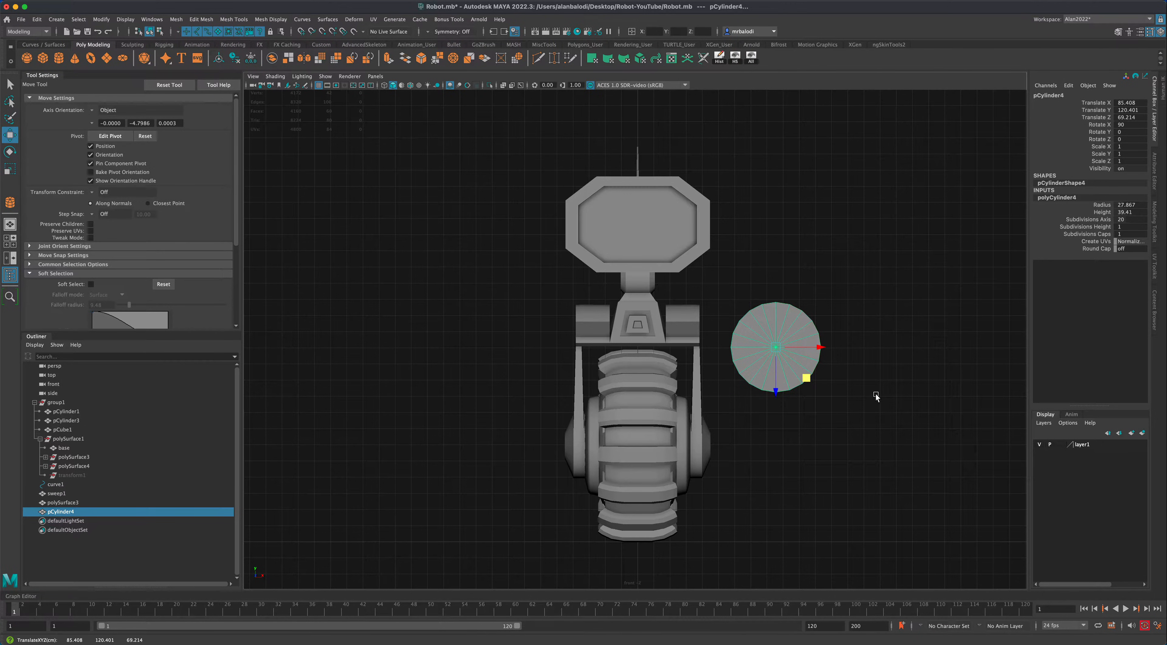
Move the cylinder back along Z in the top view to about 2.95, level with the robot's body.
key("space")
key("space")
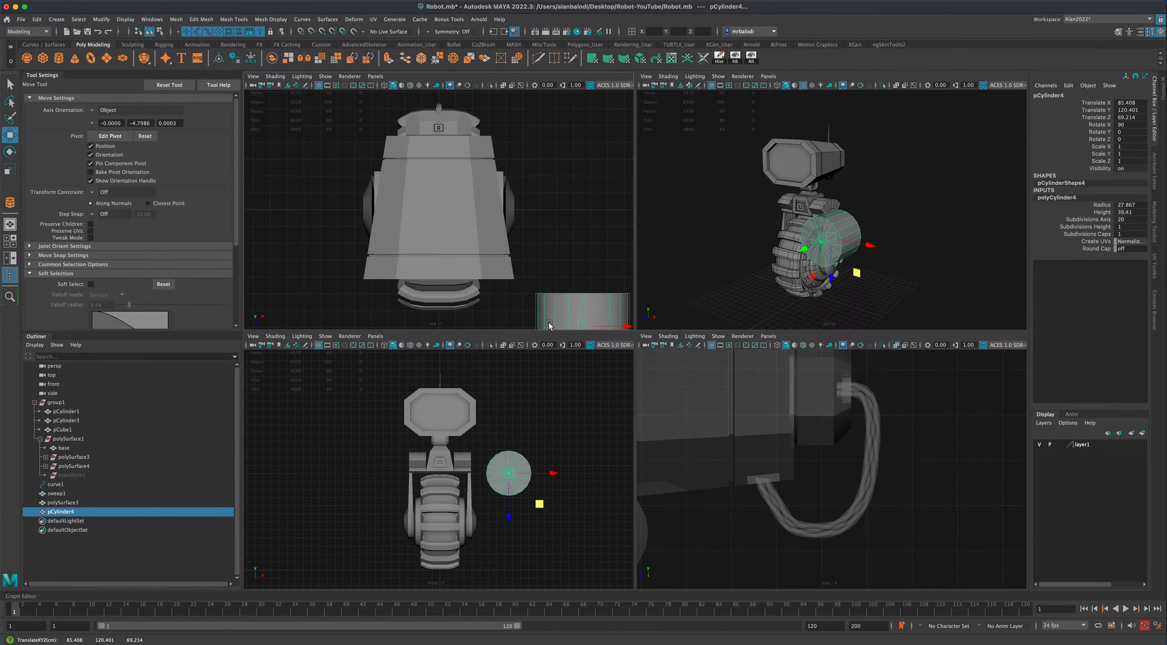
key("space")
scroll(550, 324, "down", 5)
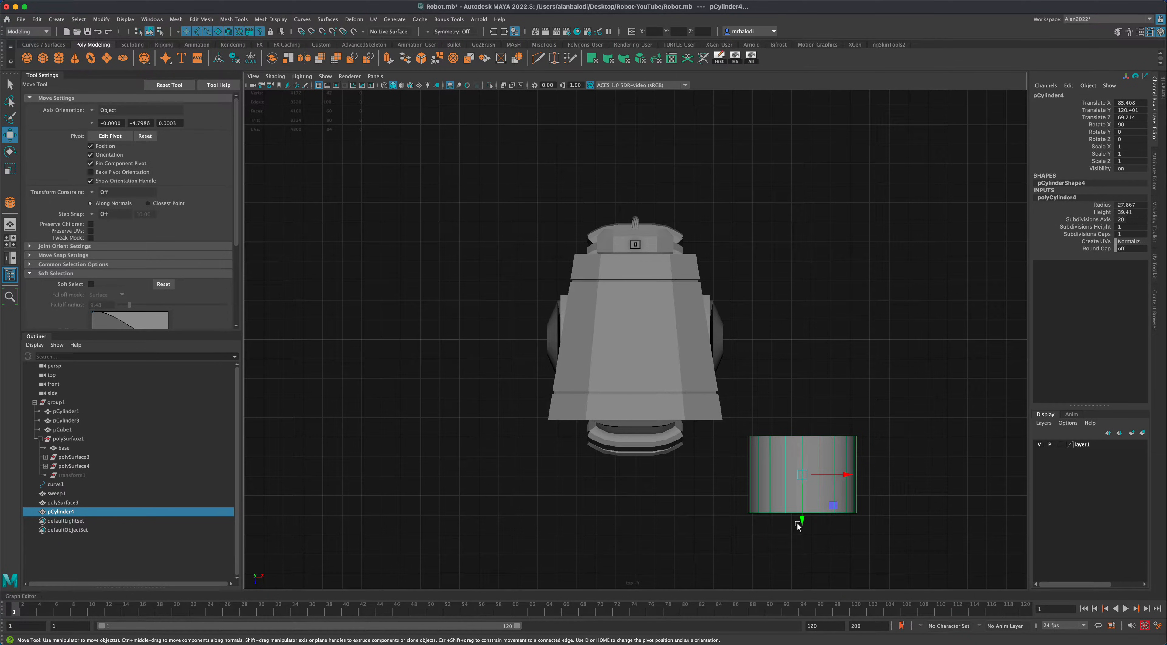
left_click_drag(802, 521, 814, 394)
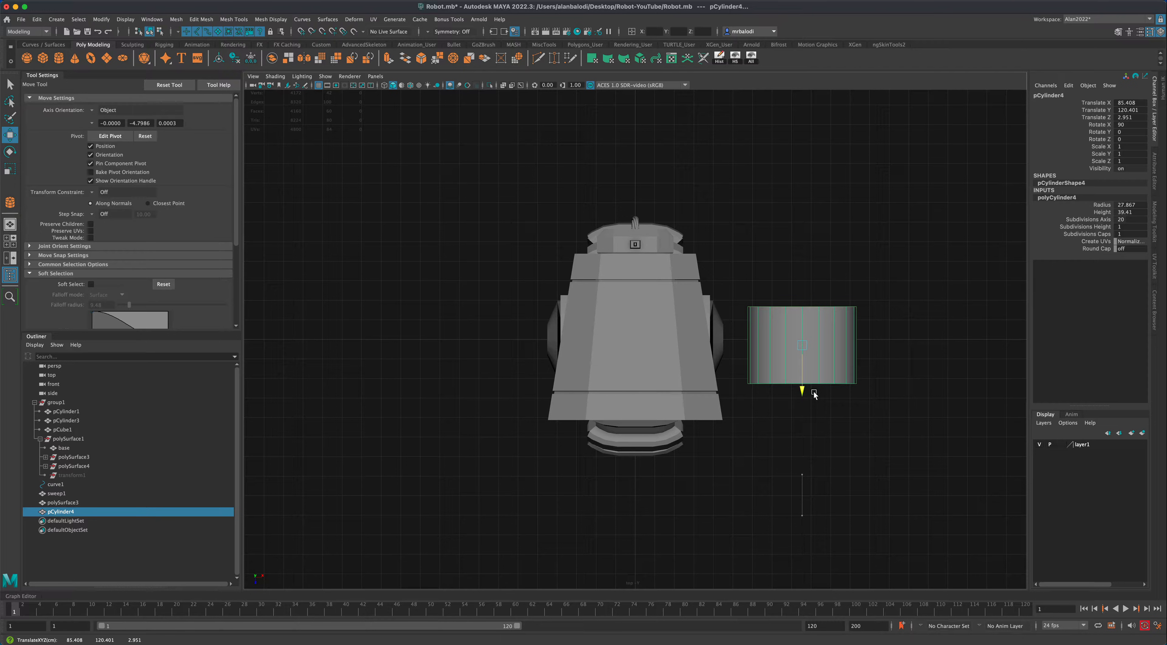
Set the cylinder's cap subdivisions to 0 in its polygon history attributes.
key("space")
key("space")
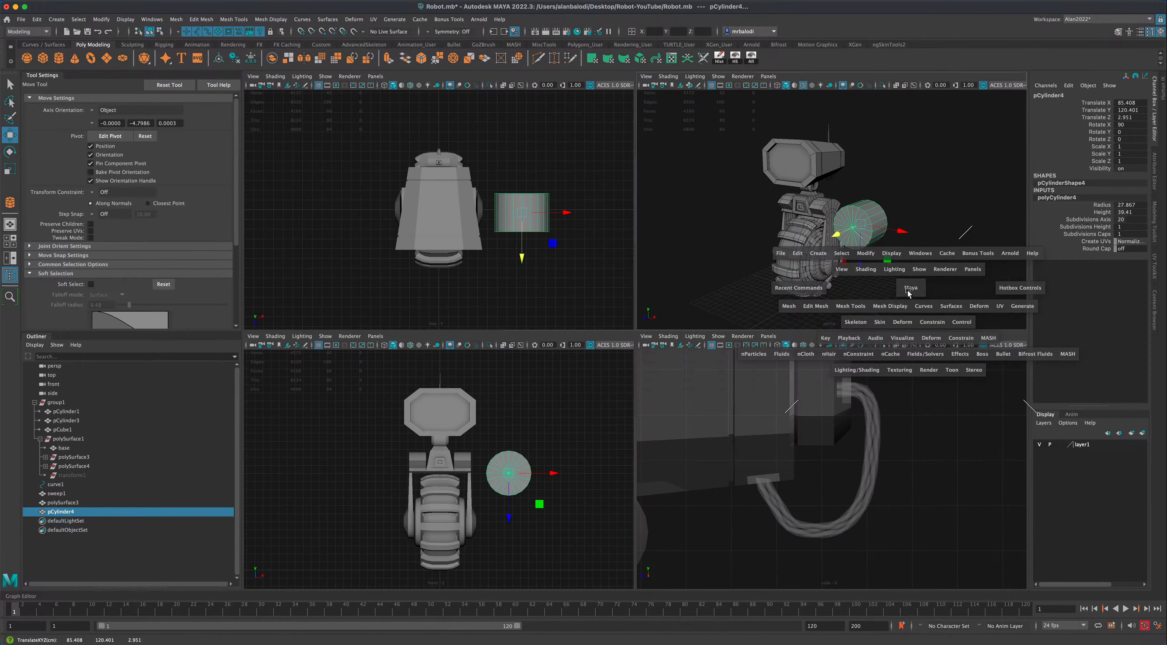
left_click(824, 431)
mouse_move(805, 433)
left_mouse_down("alt")
mouse_move(848, 430)
mouse_move(793, 432)
mouse_move(837, 431)
mouse_move(803, 433)
left_mouse_up("alt")
left_click(712, 383)
left_click_drag(712, 383, 841, 403, "alt")
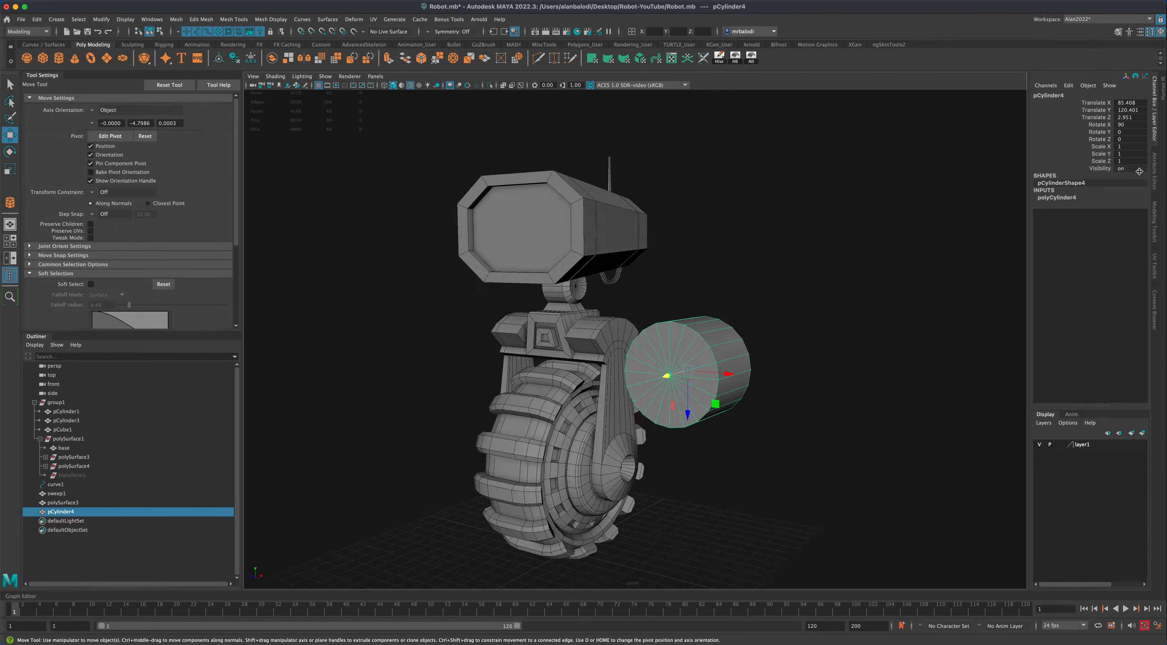
left_click(1154, 177)
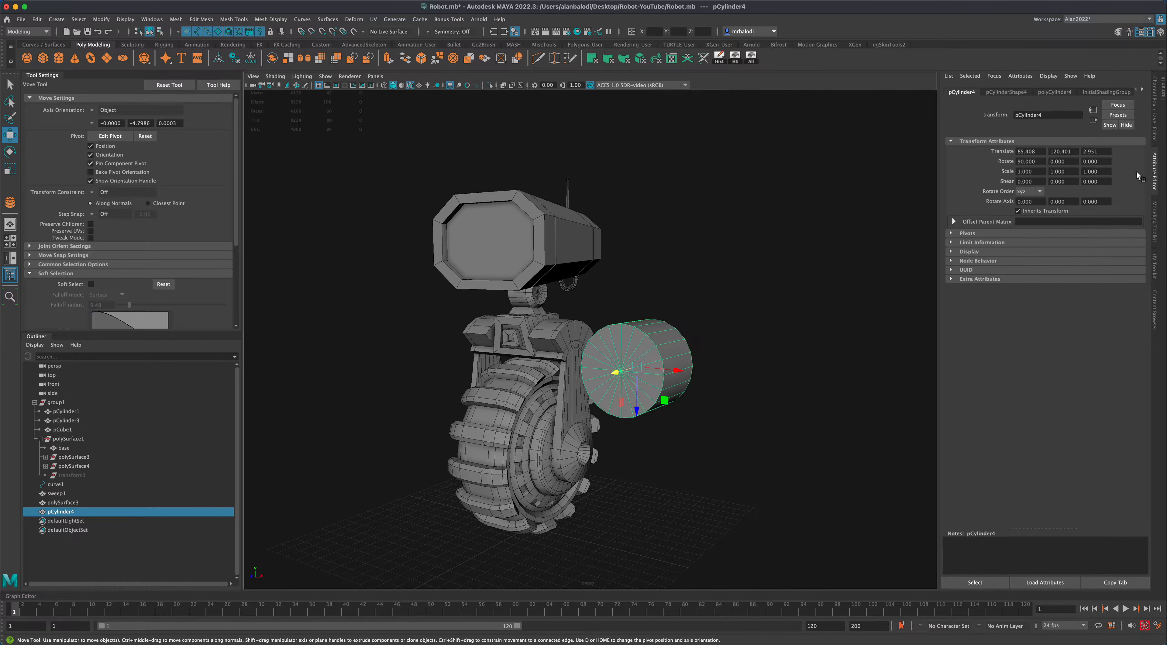
left_click(1008, 92)
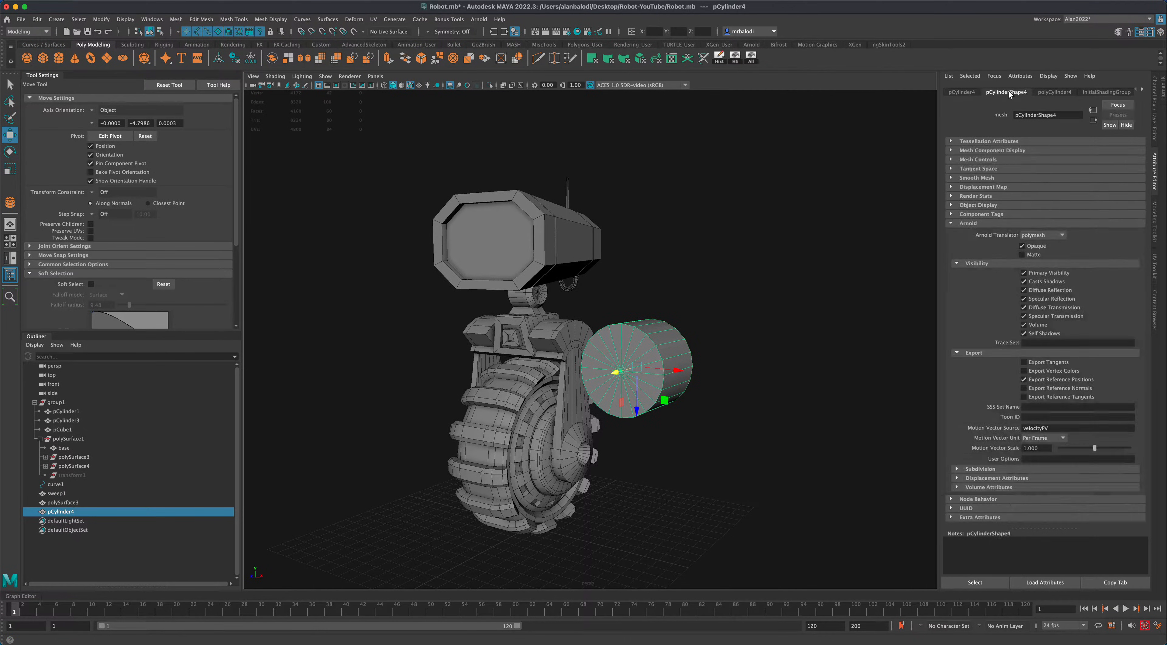
left_click(1051, 93)
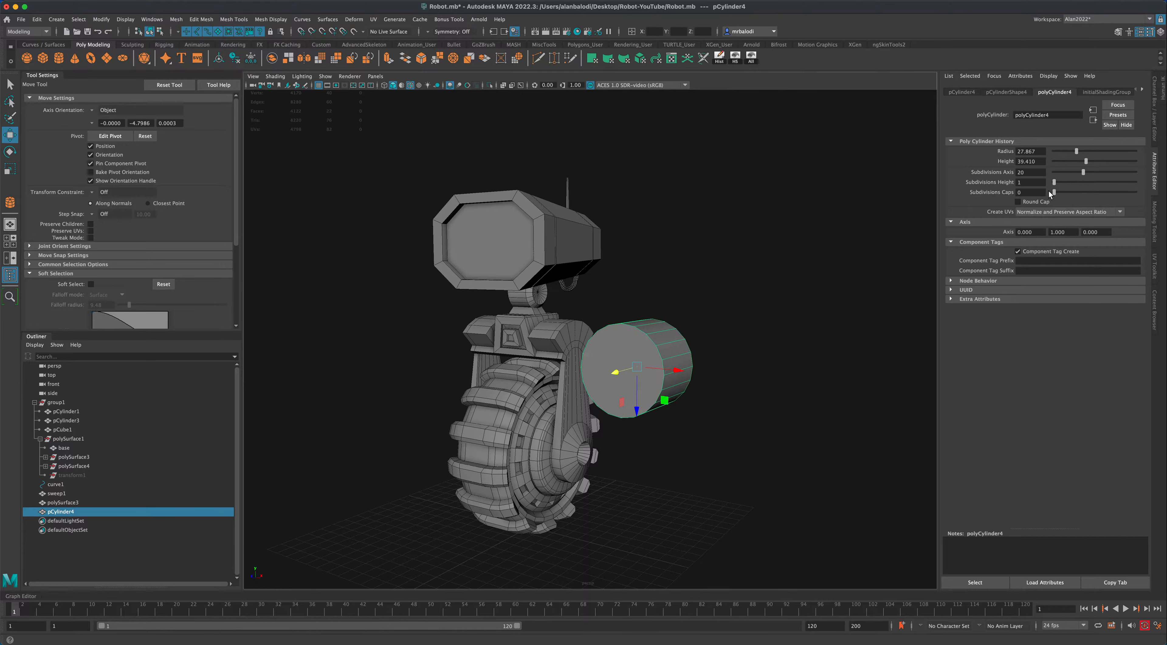
left_click_drag(894, 237, 886, 235, "alt")
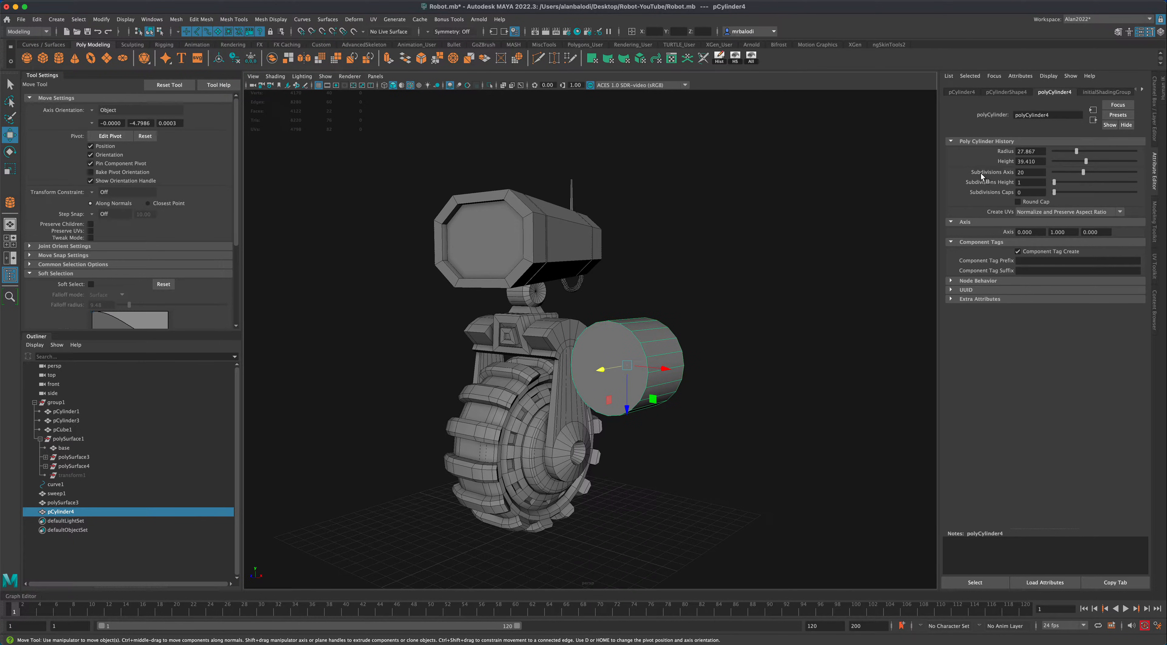
Extrude the cylinder's front cap face and scale it inward uniformly to about 0.667.
left_click_drag(796, 345, 763, 344, "alt")
key("q")
left_click_drag(725, 248, 716, 245, "alt")
right_click(646, 338)
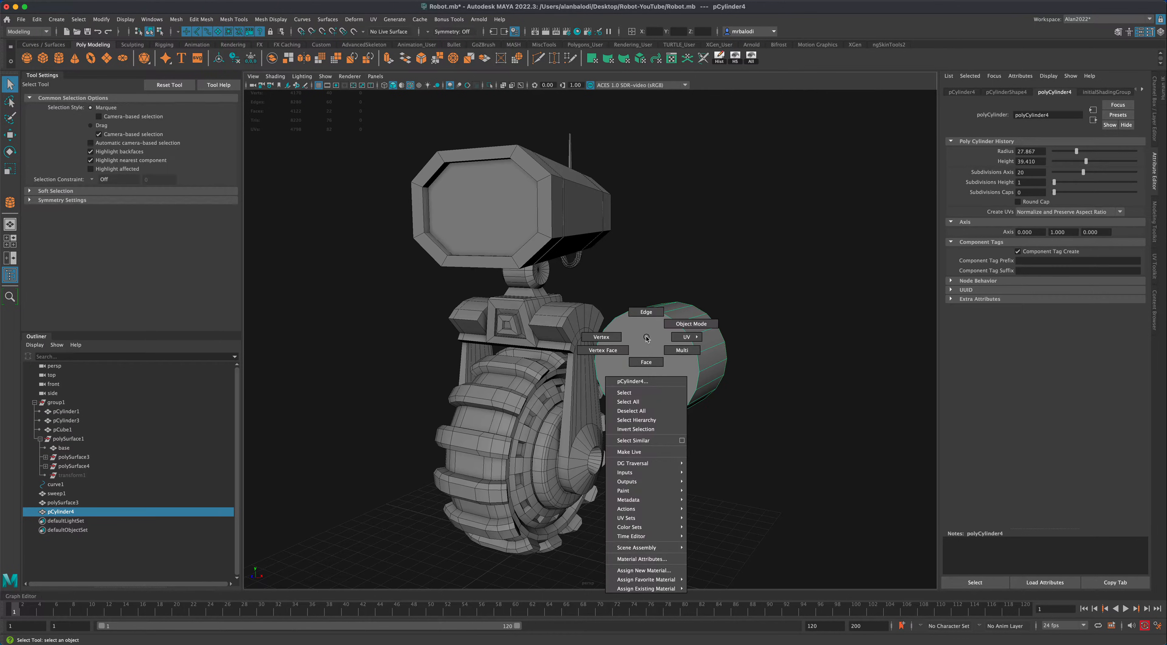
left_click(650, 361)
left_click(673, 354)
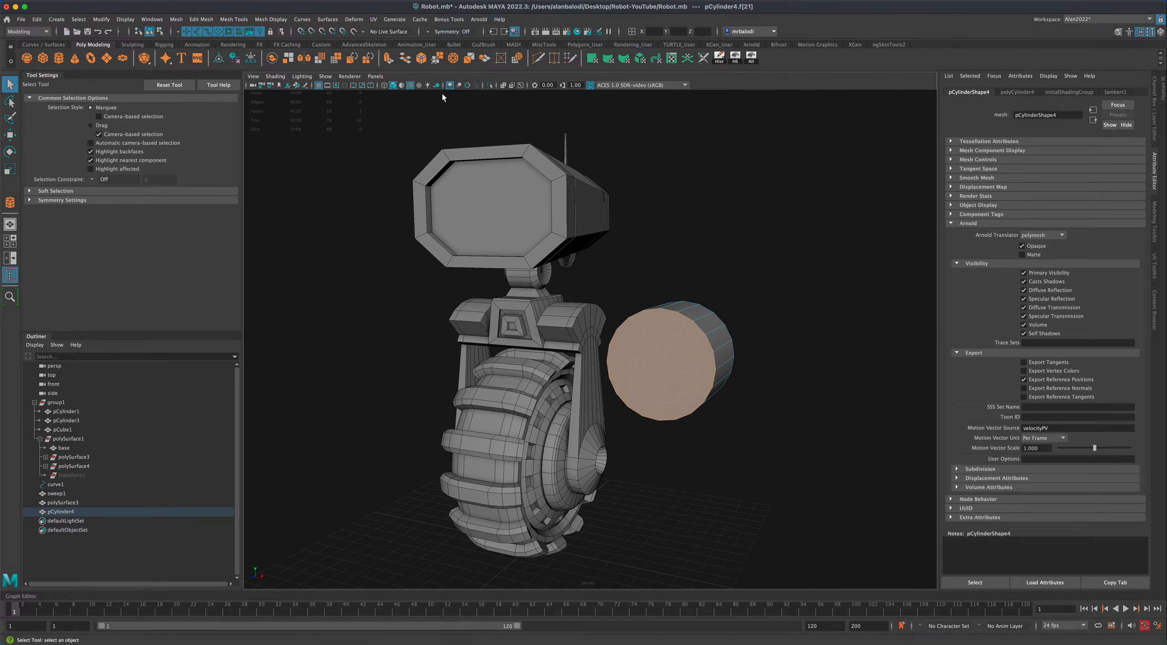
left_click(387, 59)
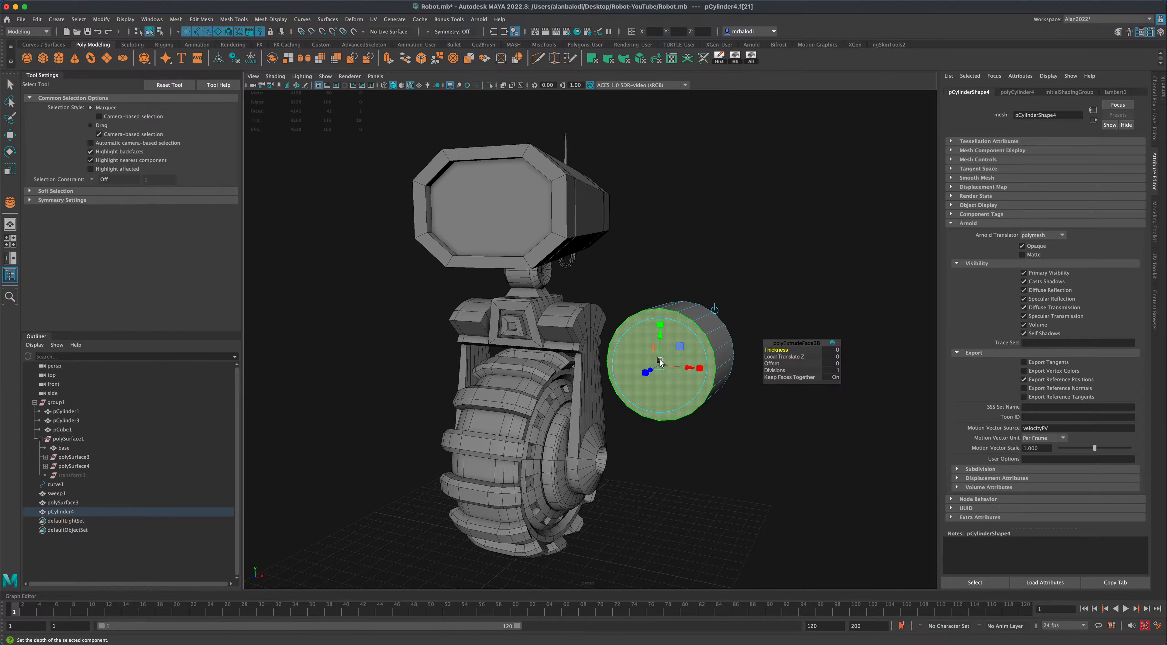
left_click(698, 368)
left_click_drag(661, 366, 653, 364)
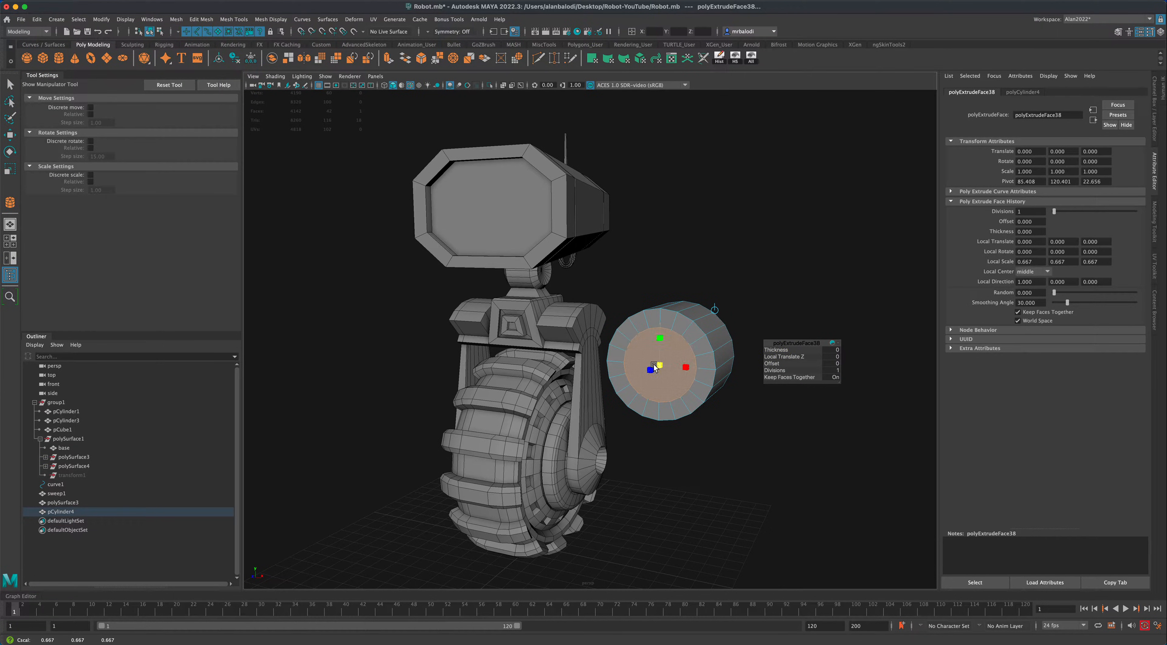
Extrude the inner cap face forward about 51.2 units to form a narrower barrel.
left_click(387, 59)
left_click_drag(650, 372, 588, 428)
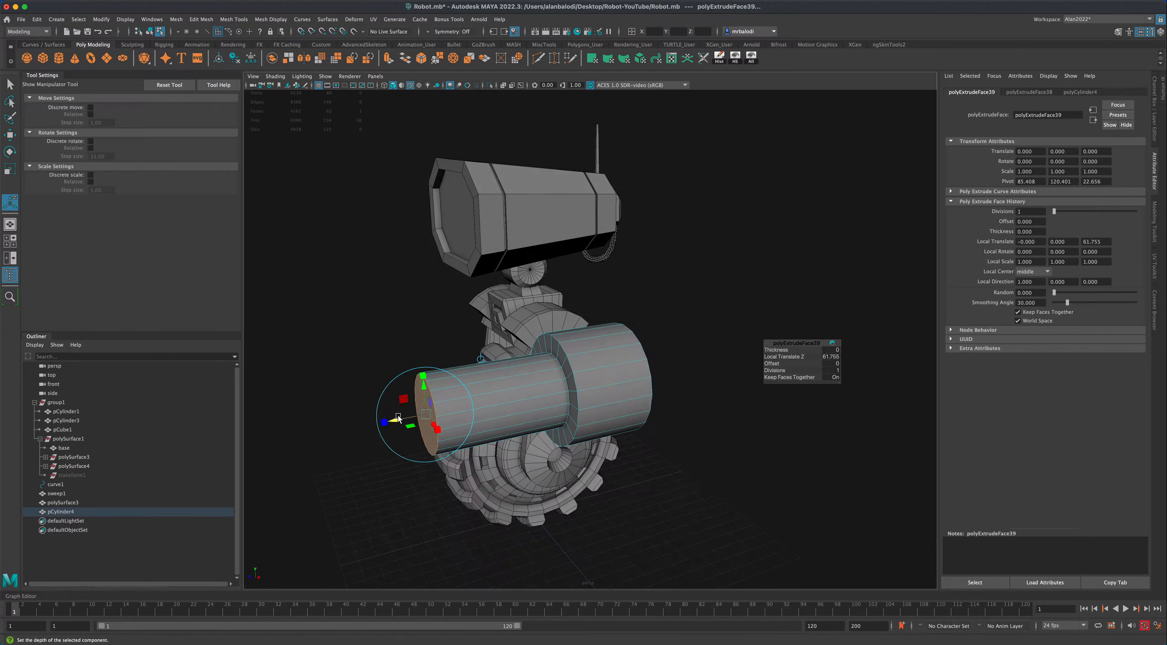
left_click_drag(400, 420, 359, 386)
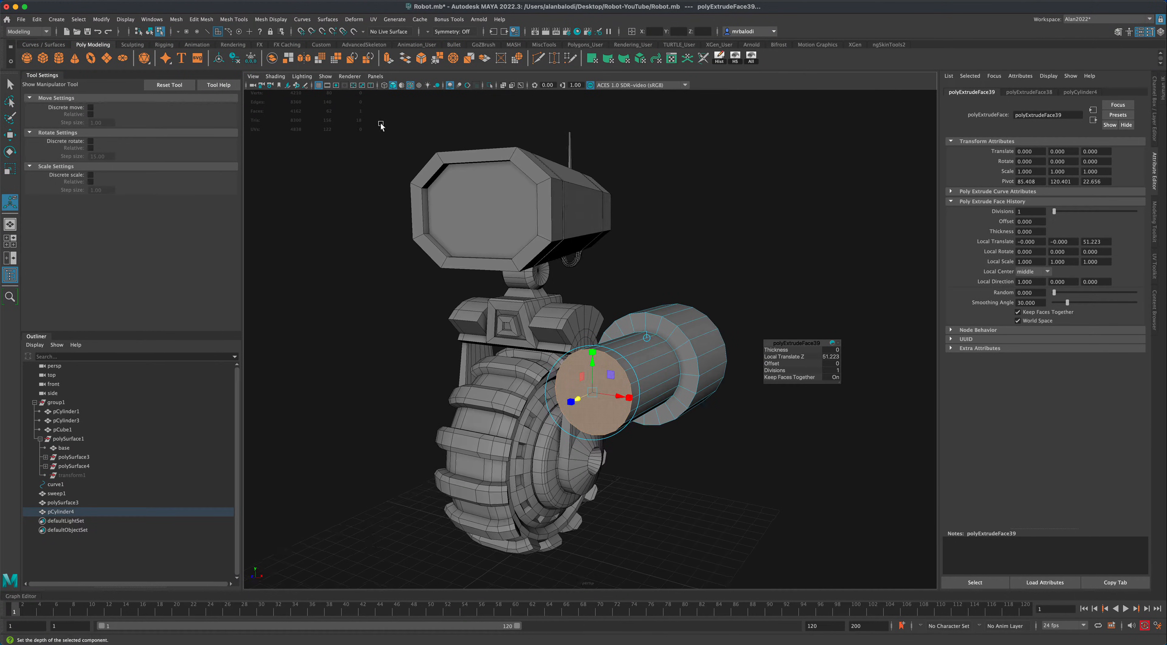
Extrude the barrel's end face and scale it inward uniformly to about 0.633.
left_click(389, 66)
left_click_drag(597, 393, 588, 395)
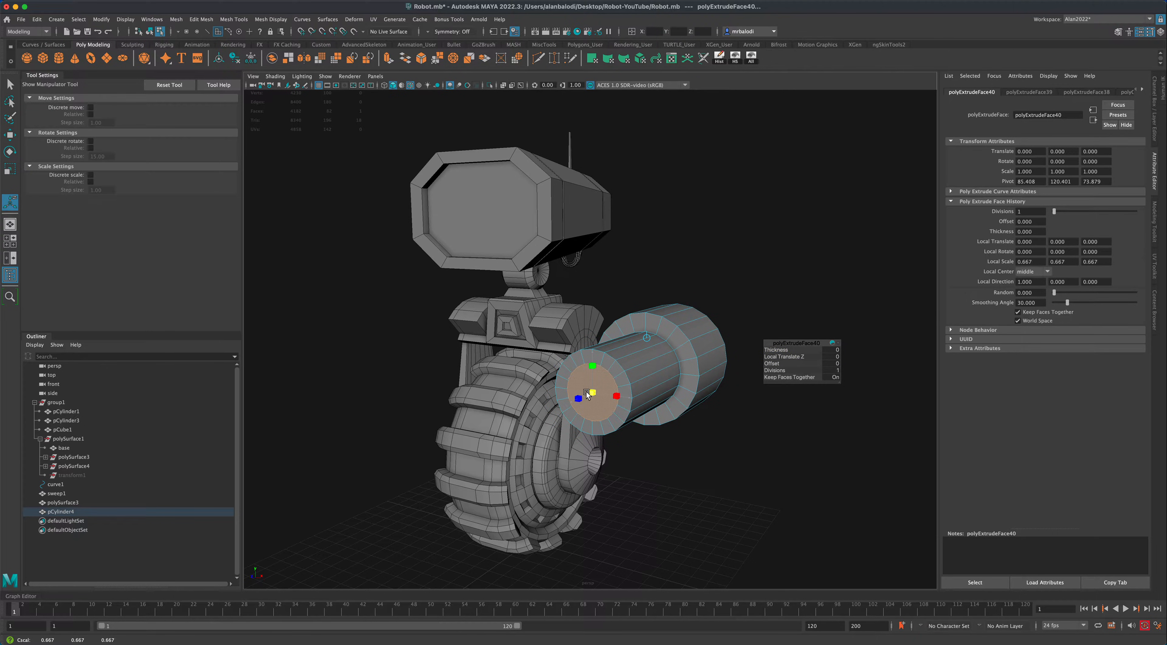
left_click_drag(730, 485, 680, 421, "alt")
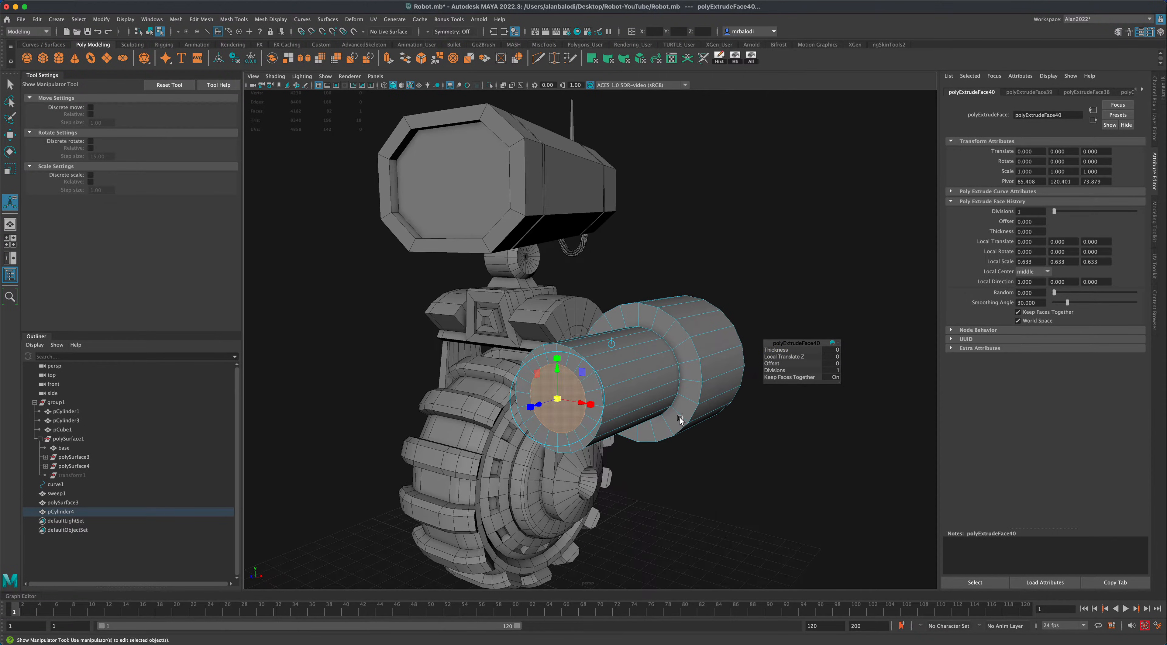
Extrude the inset end face about 4.6 units into the barrel and scale it to about 0.733.
left_click(388, 61)
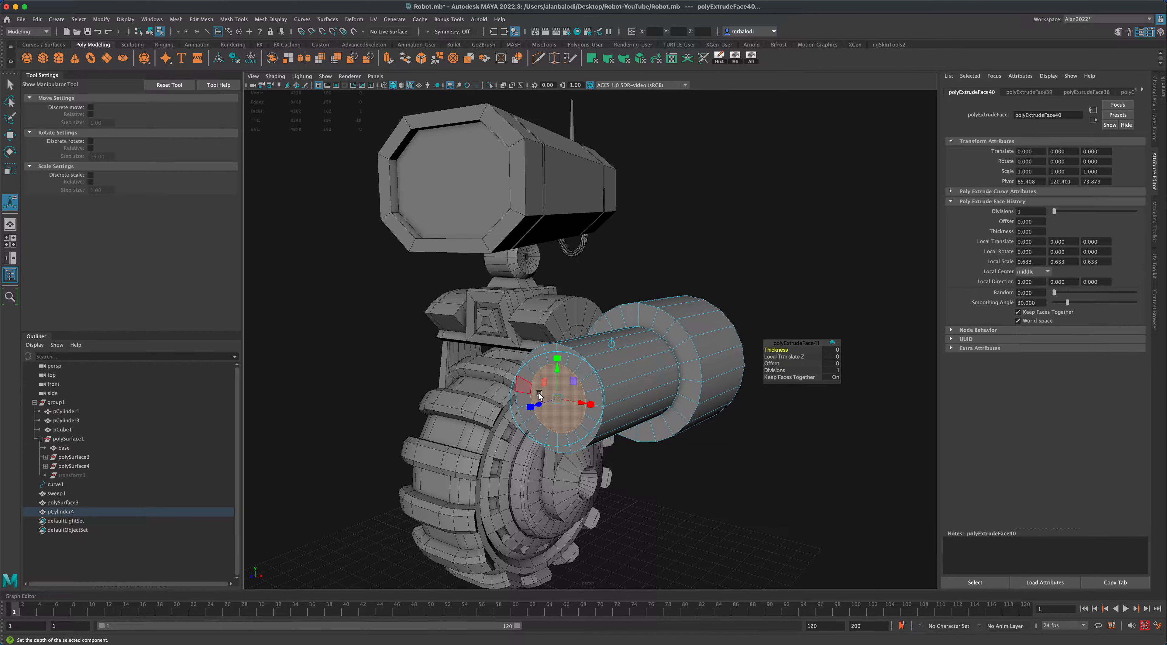
left_click_drag(531, 406, 560, 396)
left_click_drag(399, 380, 341, 333, "alt")
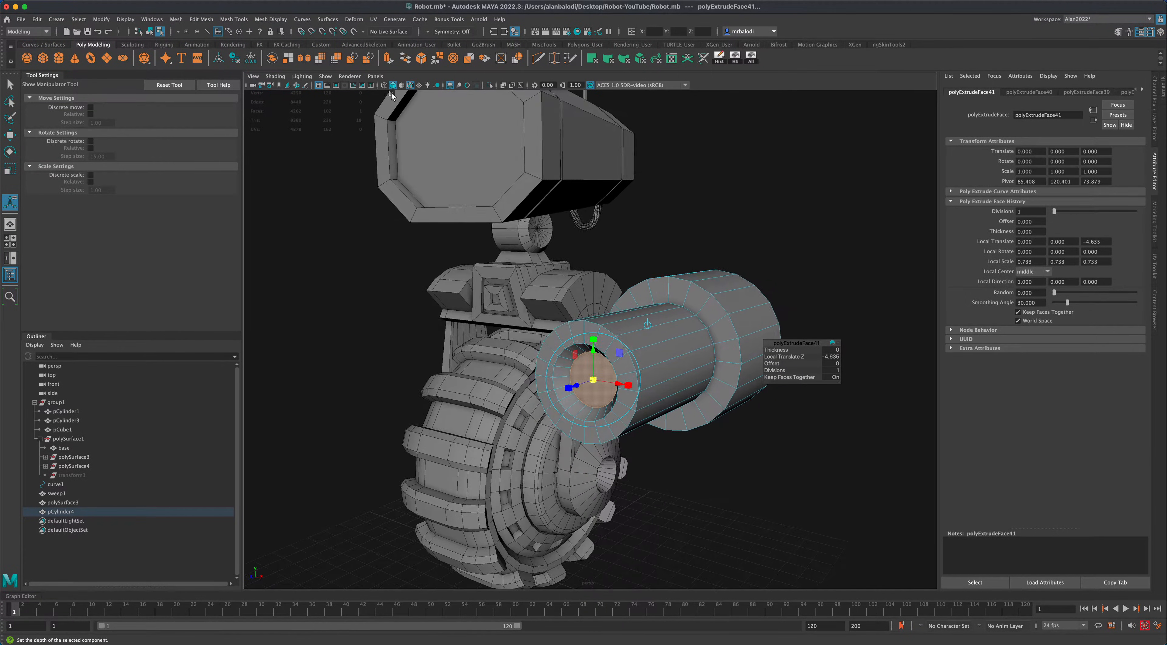
Extrude the recessed face outward about 3.4 units, scale it to 0.7, and return to object mode with nothing selected.
left_click(383, 62)
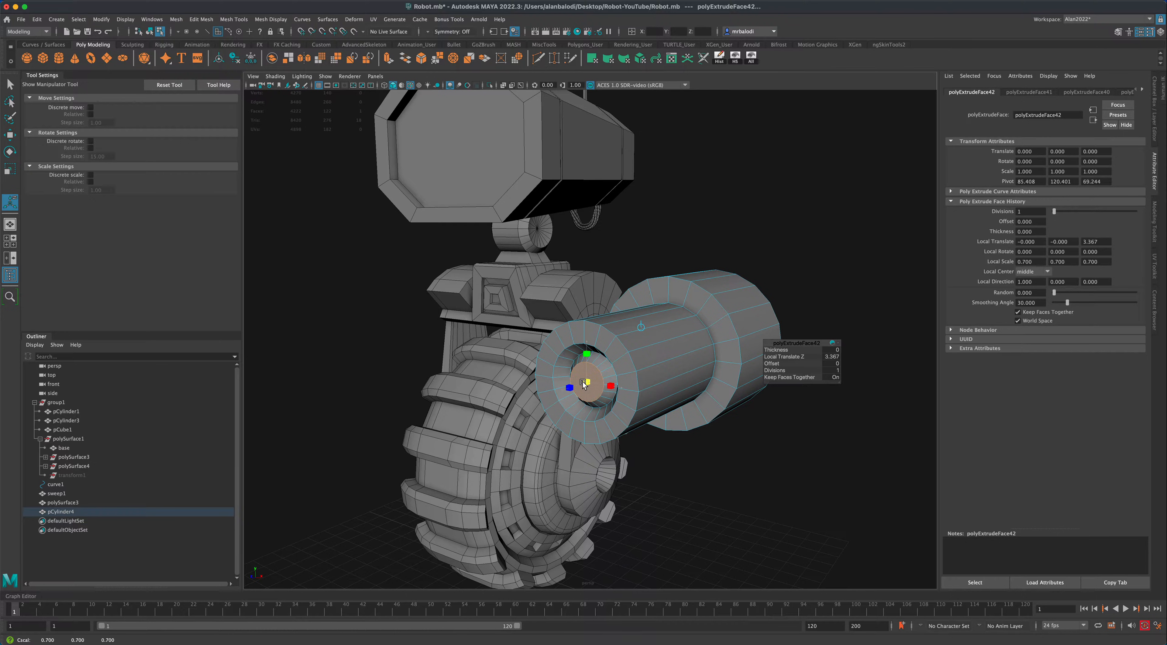
left_click_drag(584, 382, 584, 381)
mouse_move(584, 385)
left_mouse_down("alt")
mouse_move(648, 392)
mouse_move(596, 369)
left_mouse_up("alt")
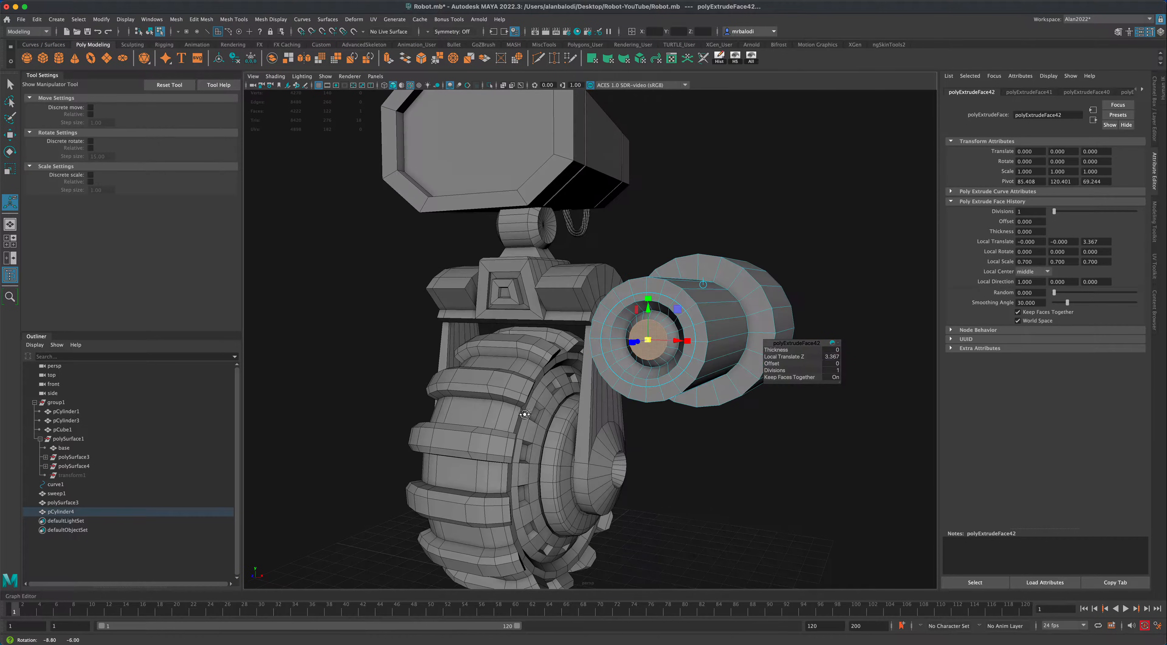
right_click(733, 321)
right_click_drag(761, 305, 762, 305)
key("q")
left_click(704, 510)
scroll(704, 515, "down", 6)
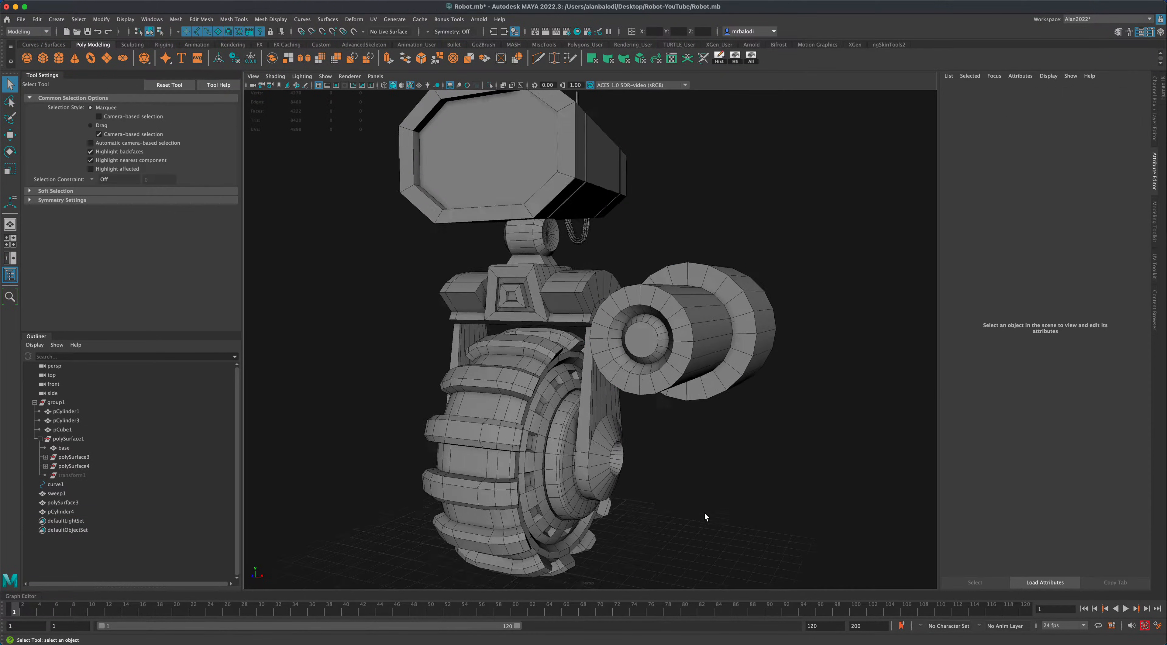
Insert 6 evenly spaced edge loops along the narrow barrel with the Insert Edge Loop tool's multiple-loops option.
mouse_move(701, 489)
left_mouse_down("alt")
mouse_move(735, 485)
mouse_move(706, 489)
mouse_move(719, 490)
mouse_move(708, 513)
mouse_move(700, 507)
left_mouse_up("alt")
left_click(510, 434)
left_click_drag(766, 476, 755, 482, "alt")
left_click(271, 20)
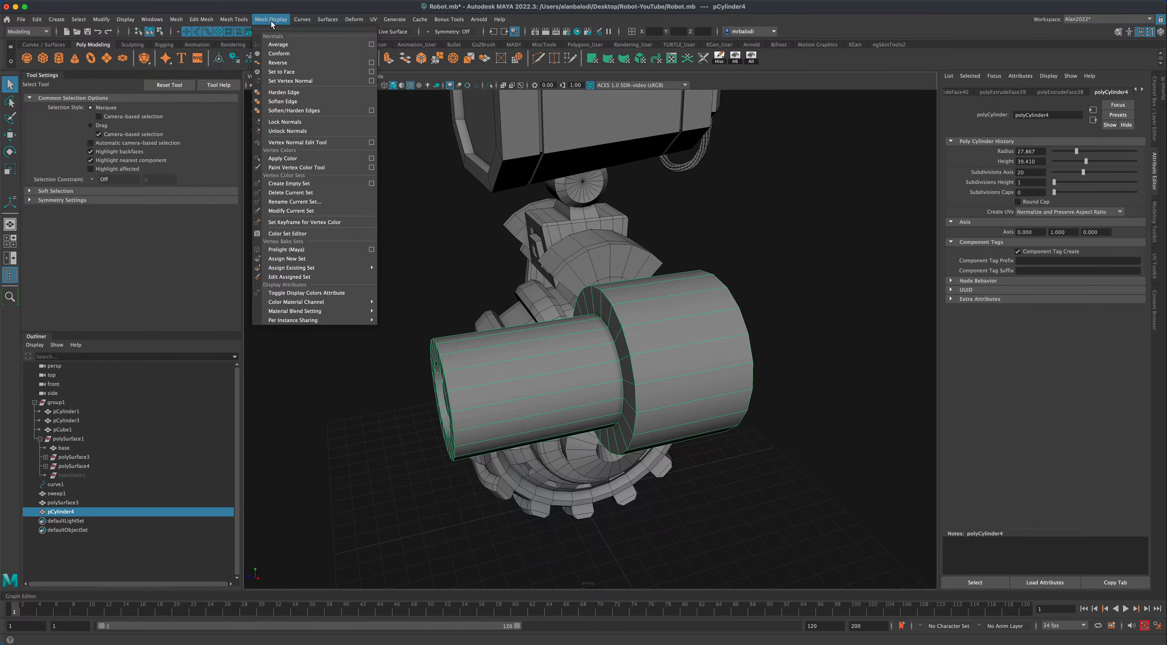
mouse_move(245, 20)
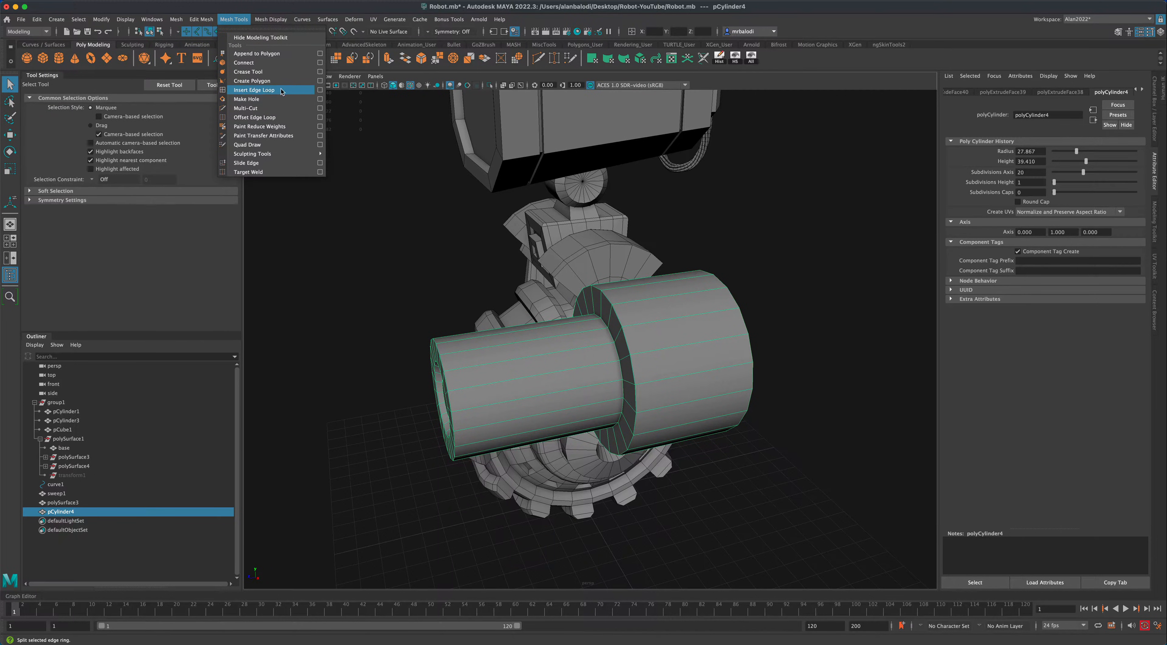
left_click(320, 91)
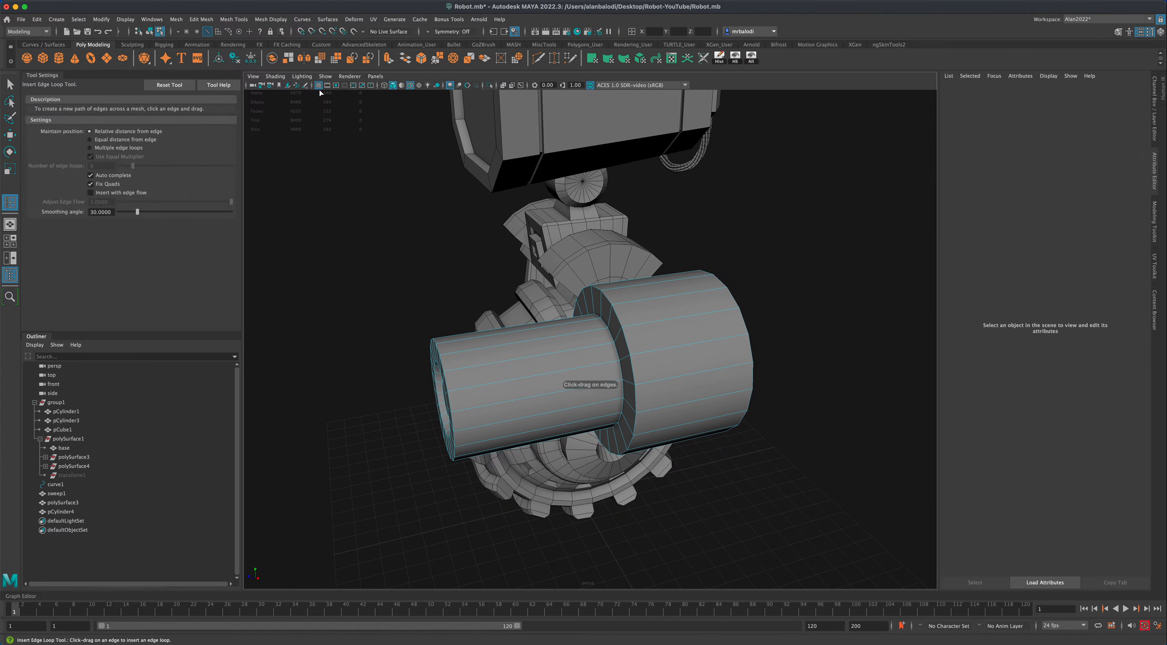
left_click(89, 148)
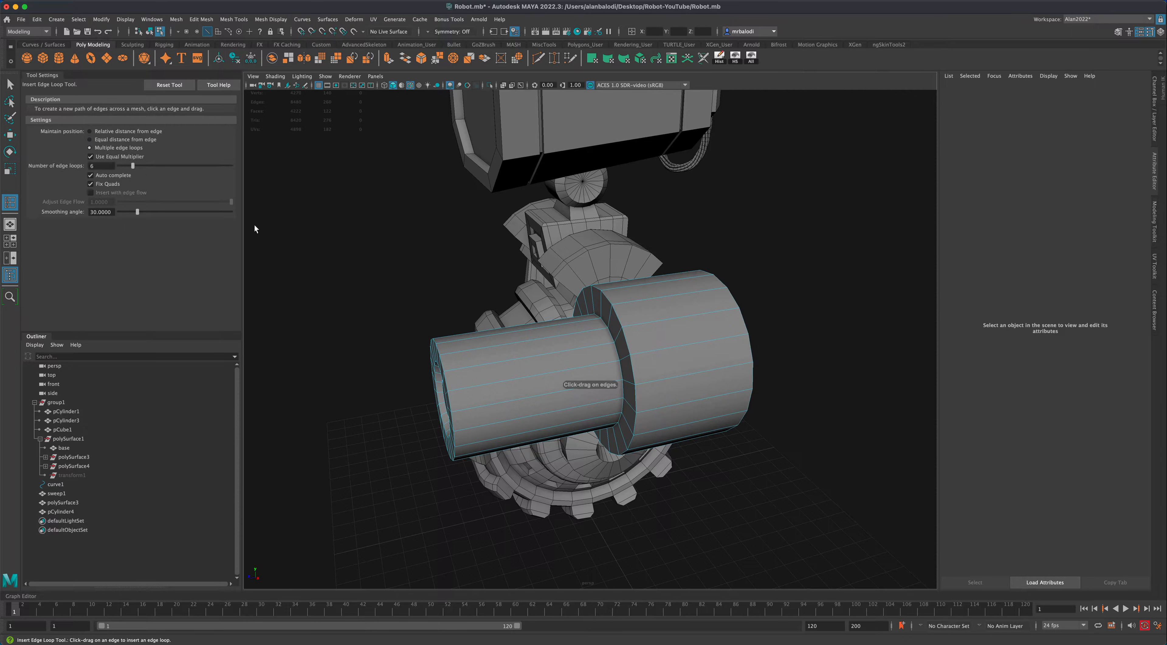
left_click(470, 370)
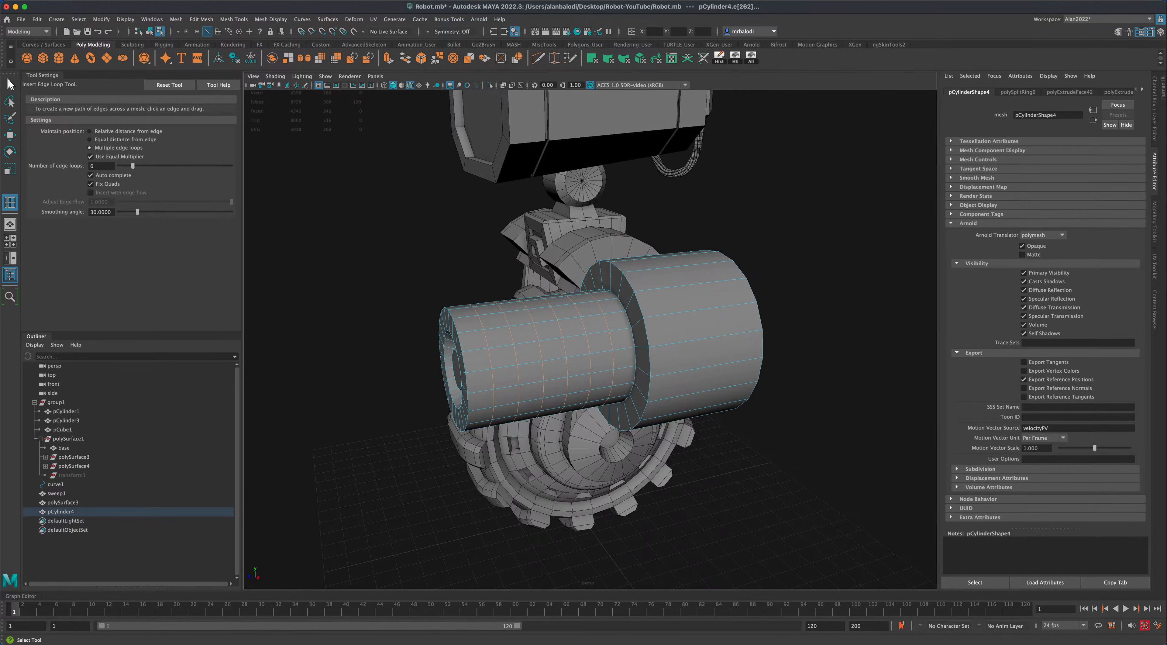
Extrude the ring of faces at the narrow barrel's front end outward about 2.6 units to form a raised rim.
key("q")
right_click_drag(477, 369, 479, 391)
double_click(477, 366)
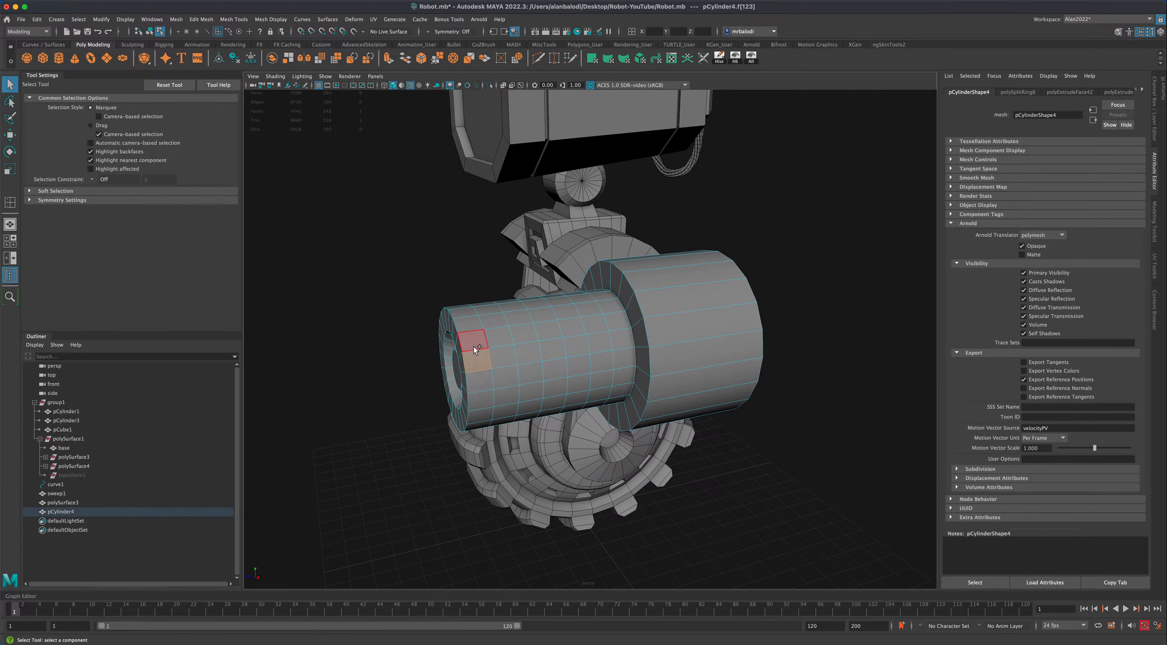
left_click_drag(352, 364, 345, 392, "alt")
scroll(339, 352, "up", 3)
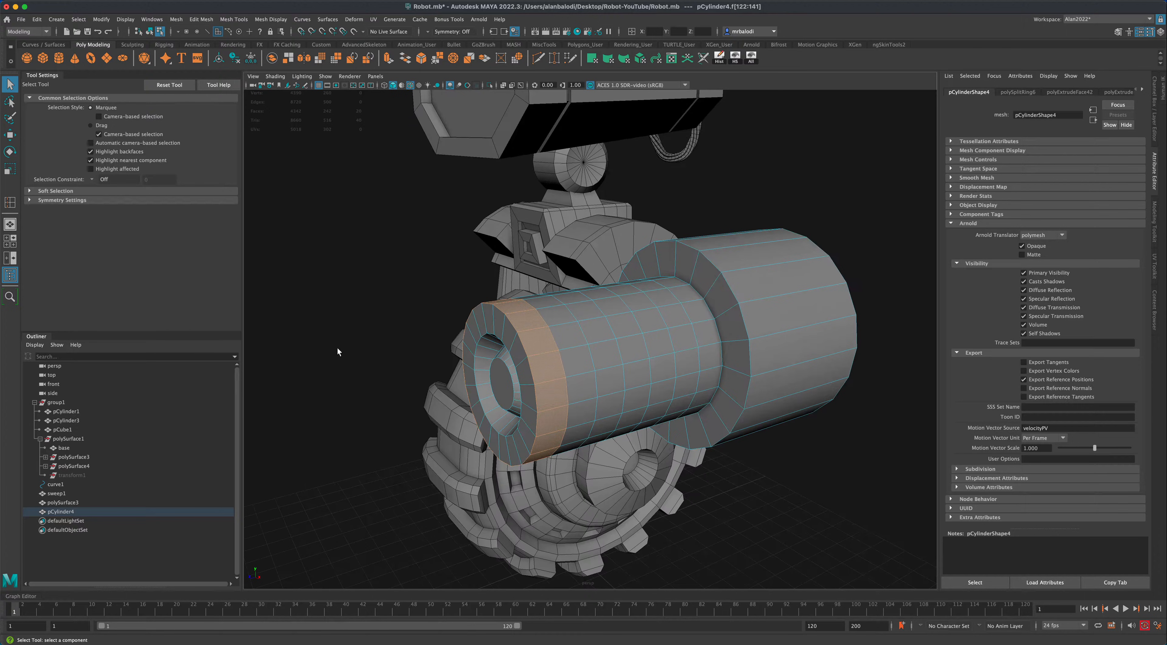
key("ctrl+e")
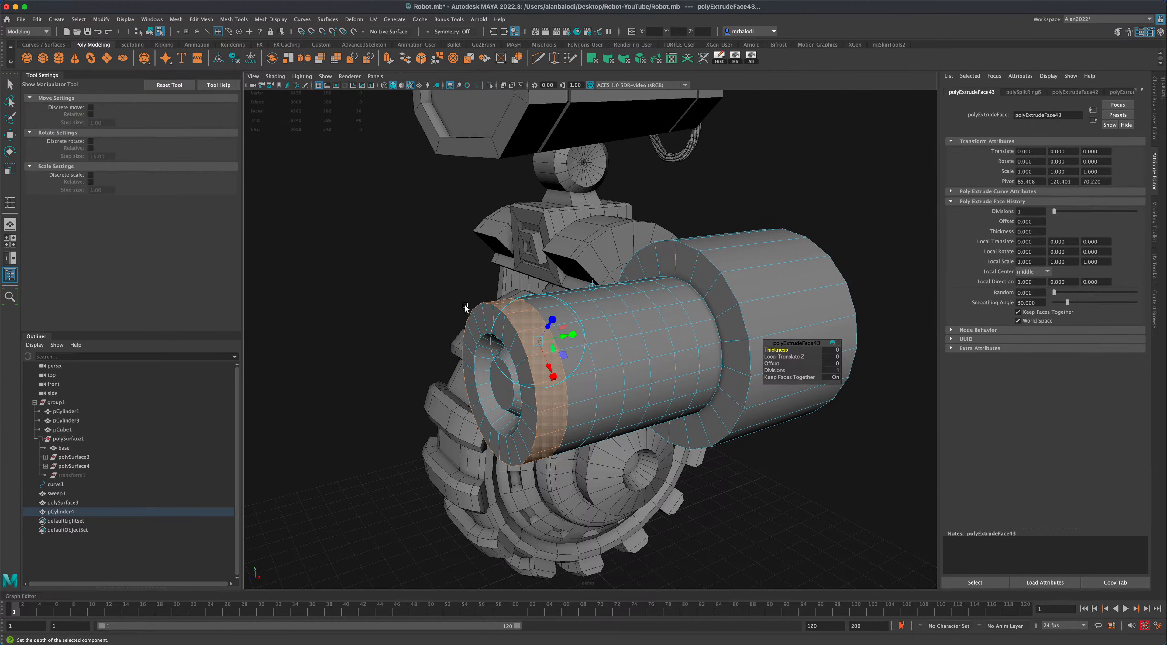
left_click_drag(548, 327, 554, 319)
mouse_move(385, 273)
left_mouse_down("alt")
mouse_move(409, 270)
mouse_move(388, 274)
left_mouse_up("alt")
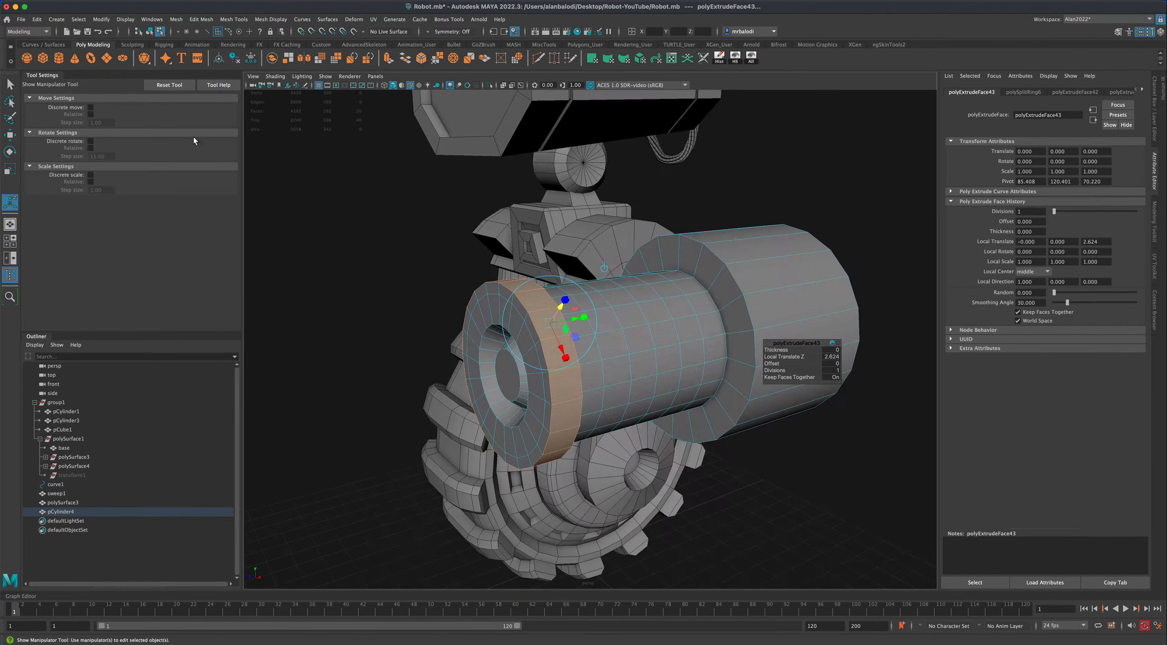
Bevel the front outer edge loop of the raised rim with a fraction of 0.5, and return to object mode with nothing selected.
left_click(9, 84)
right_click_drag(549, 321, 548, 298)
left_click(517, 312)
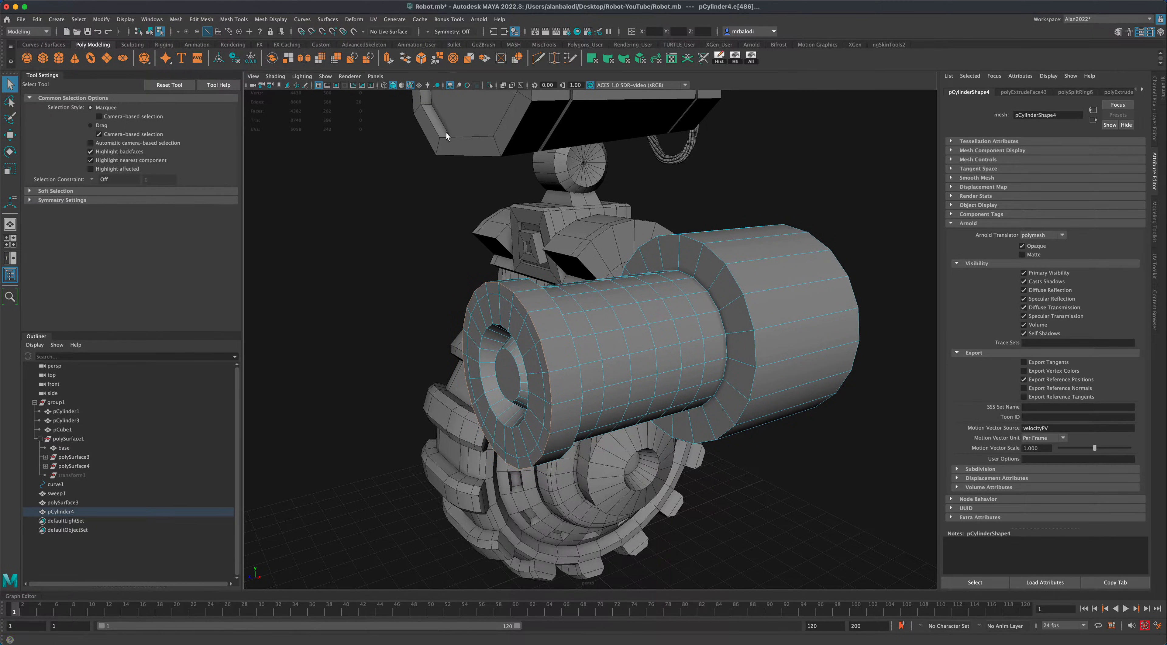
key("ctrl+b")
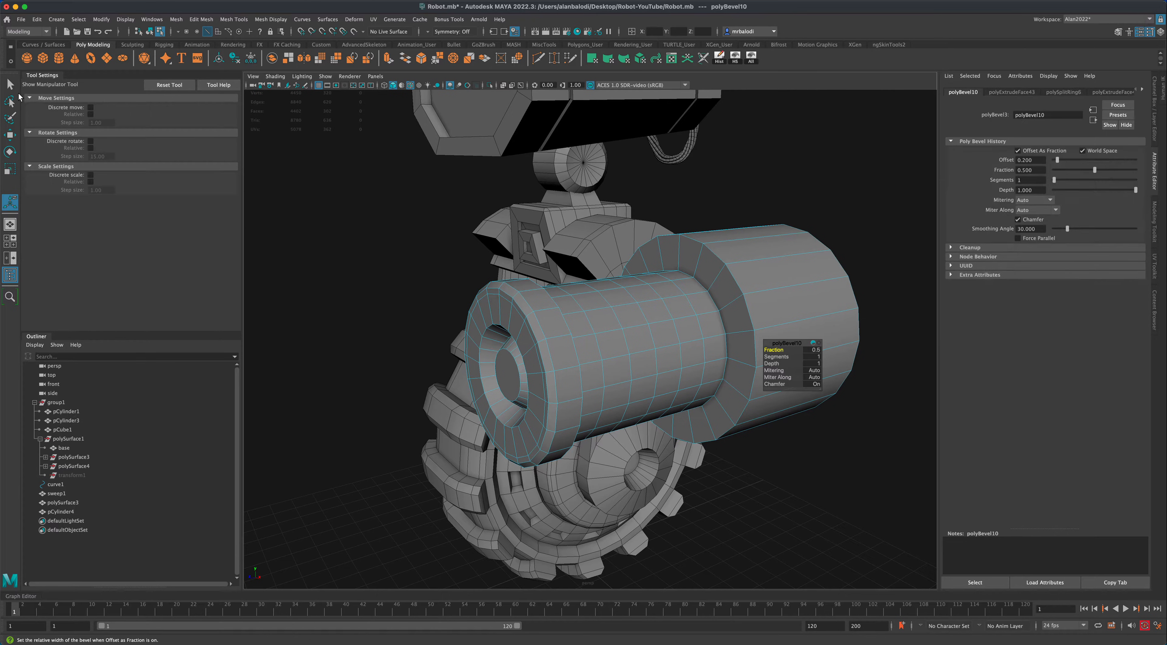
key("q")
right_click(556, 323)
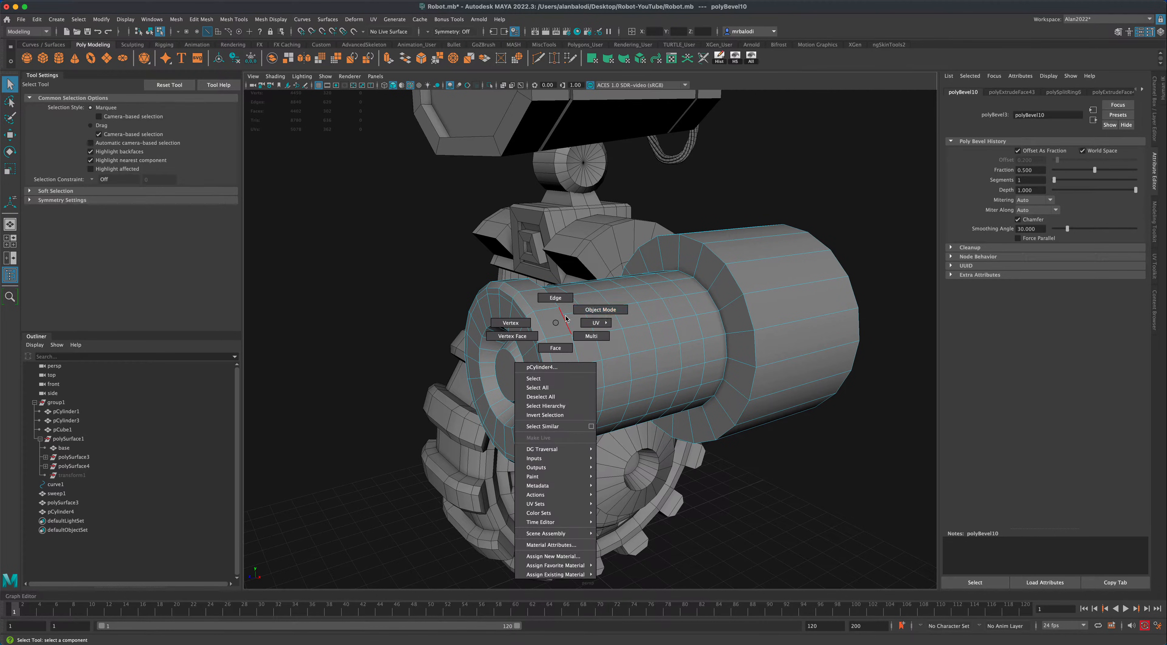
left_click(369, 335)
left_click_drag(344, 391, 376, 394, "alt")
Select two separate face rings around the middle of the narrow barrel and extrude them inward about 2 units as grooves.
left_click(597, 352)
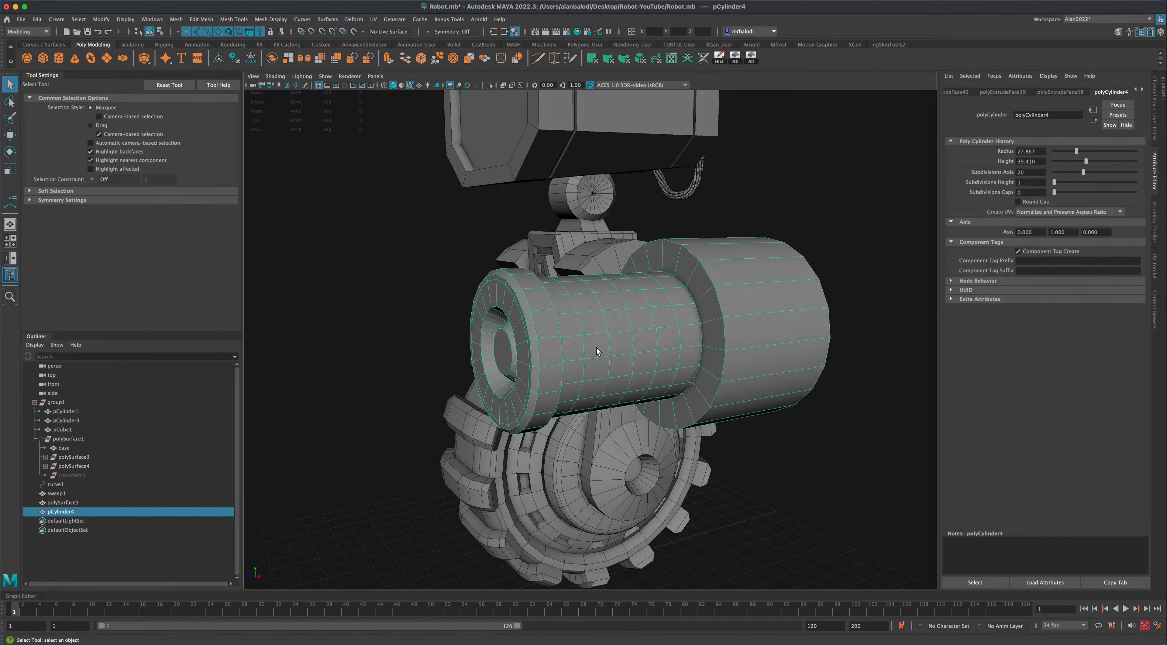
right_click_drag(597, 351, 596, 369)
left_click(591, 326)
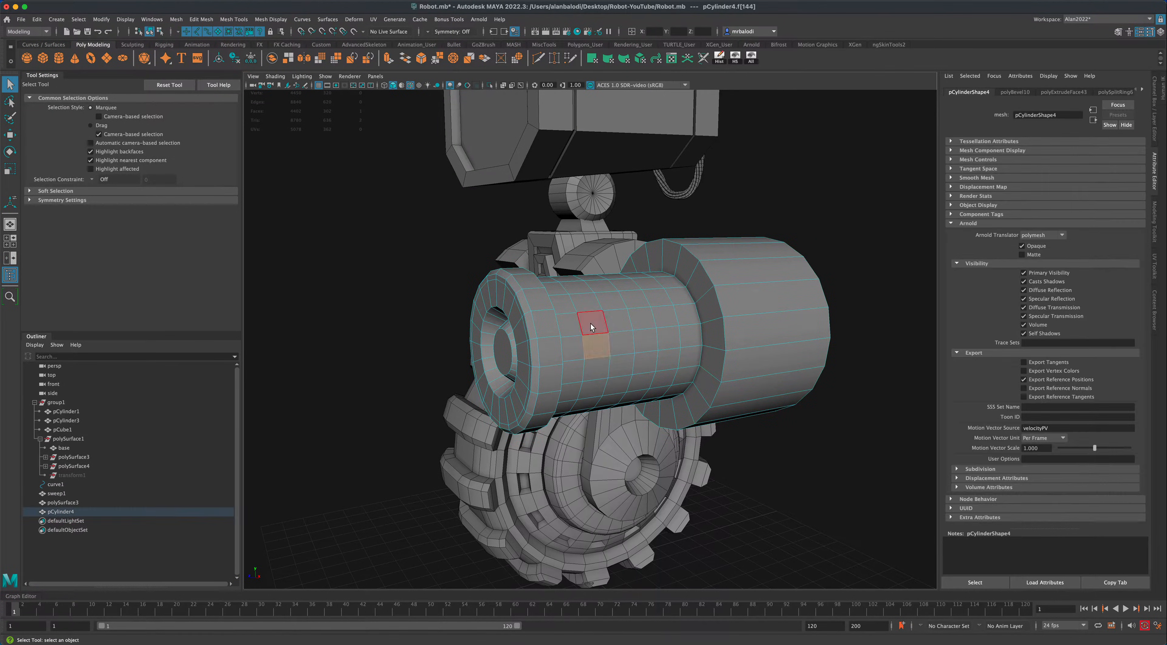
double_click(591, 326, "shift")
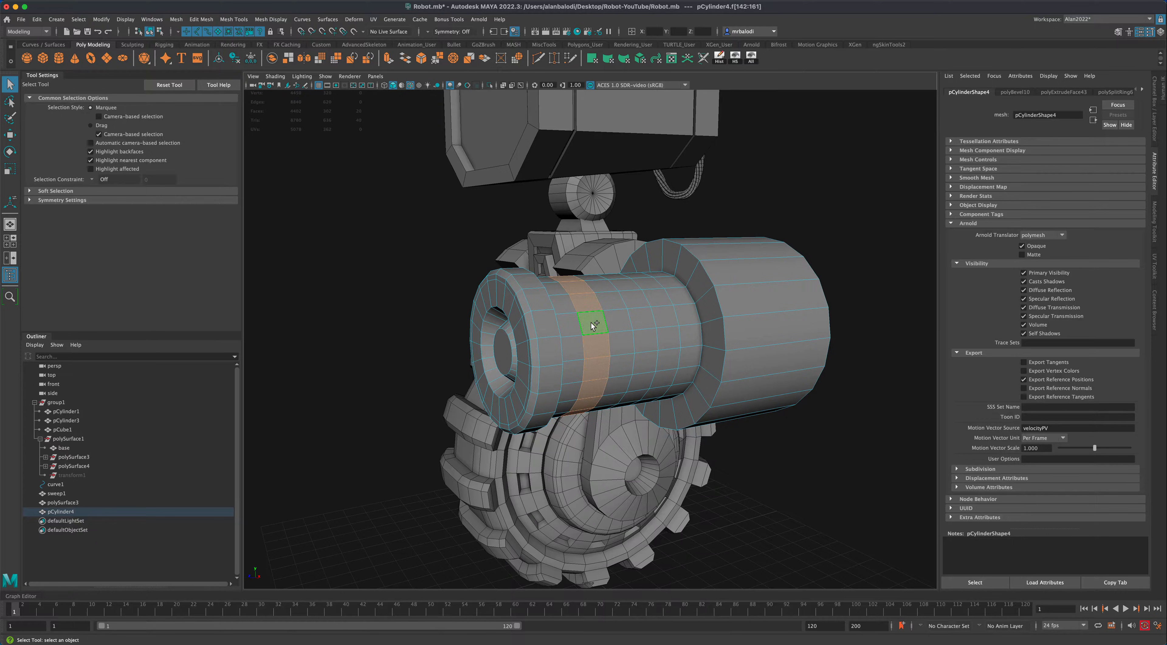
left_click(642, 321, "shift")
double_click(642, 343, "shift")
left_click_drag(635, 363, 617, 399, "alt")
scroll(615, 404, "up", 3)
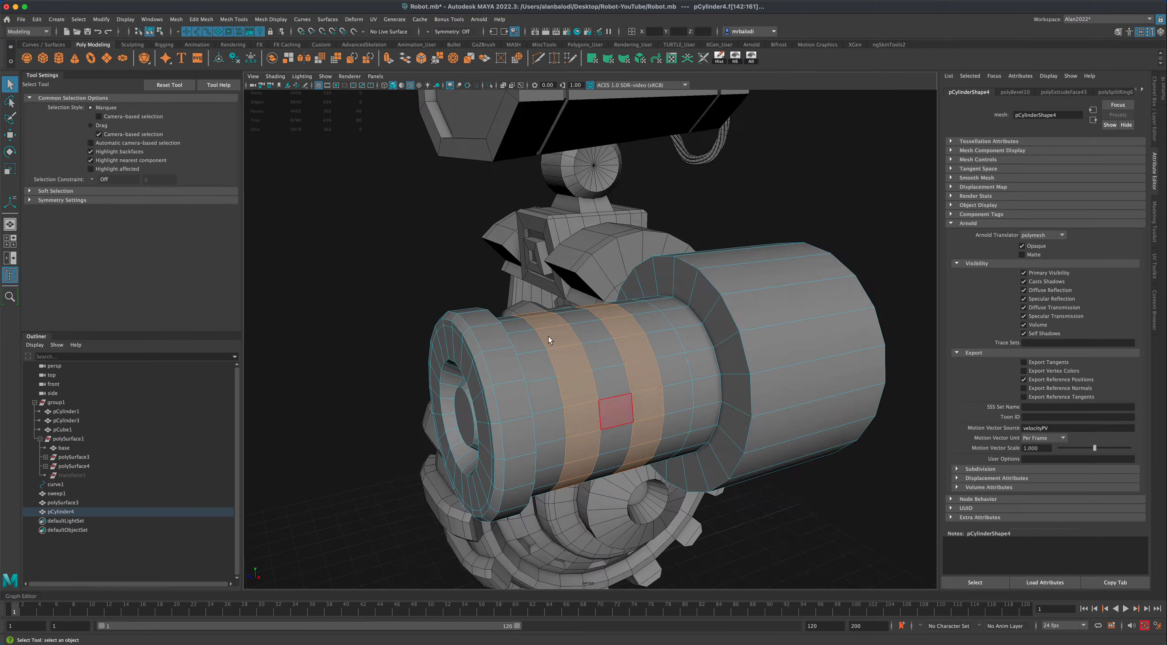
left_click(388, 58)
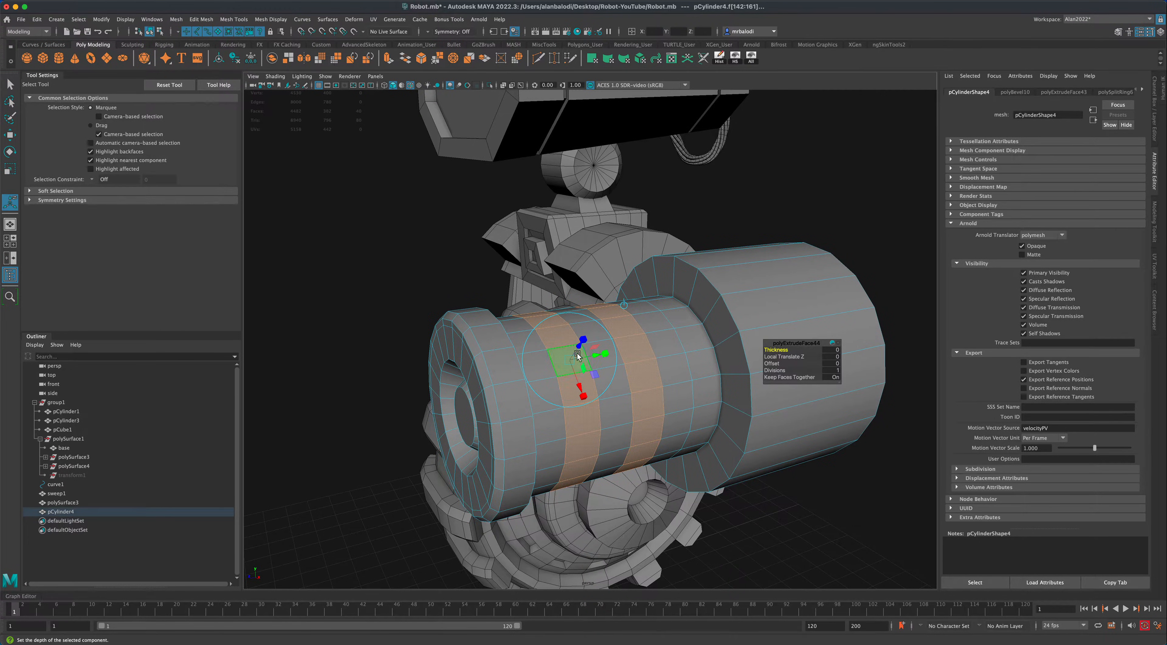
left_click_drag(581, 345, 476, 399)
right_click_drag(672, 351, 736, 343, "alt")
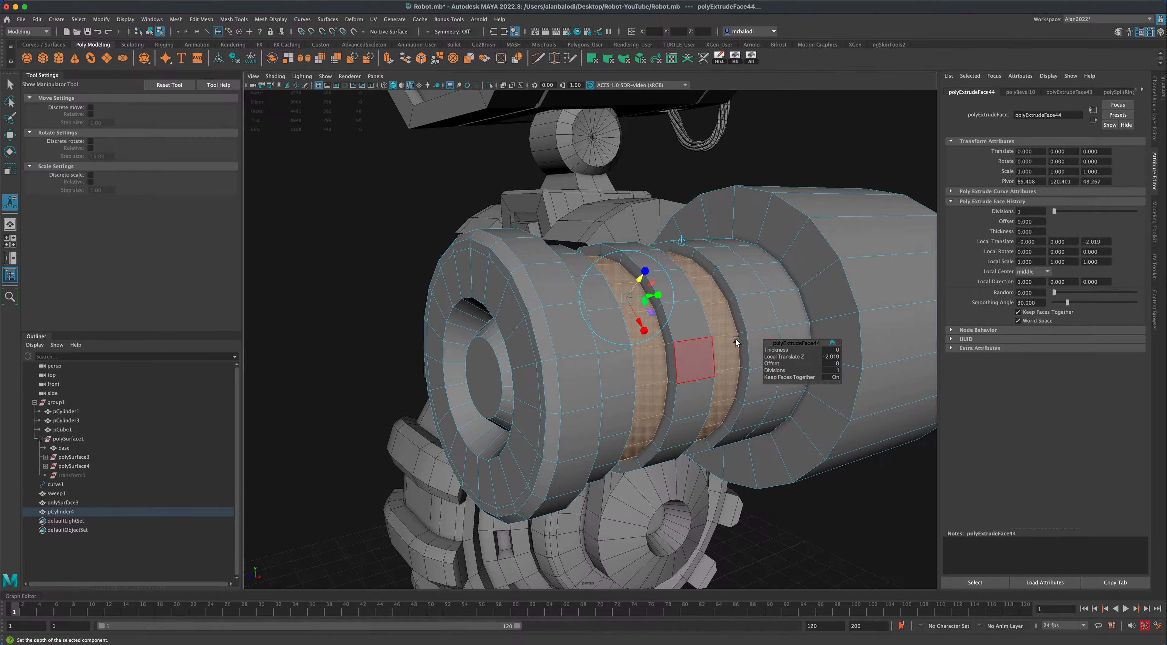
Bevel the edge loop where the narrow barrel meets the wide cylinder with a fraction of 0.5, and return to object mode with nothing selected.
right_click_drag(783, 313, 802, 302)
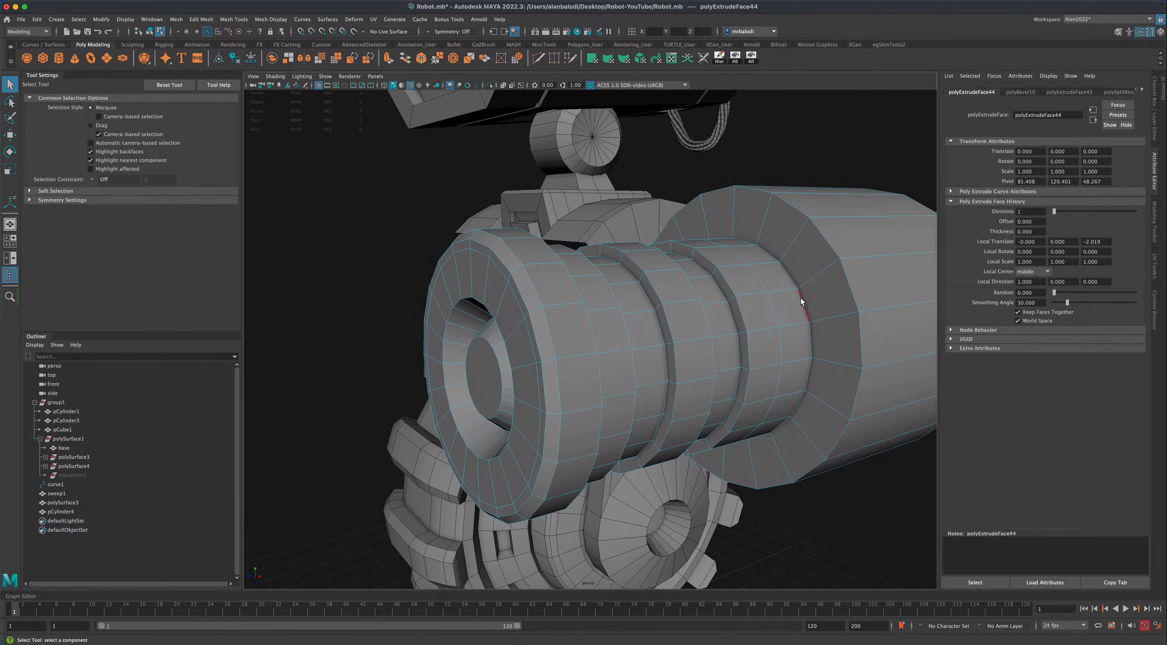
left_click(801, 301)
left_click_drag(786, 322, 493, 143, "alt")
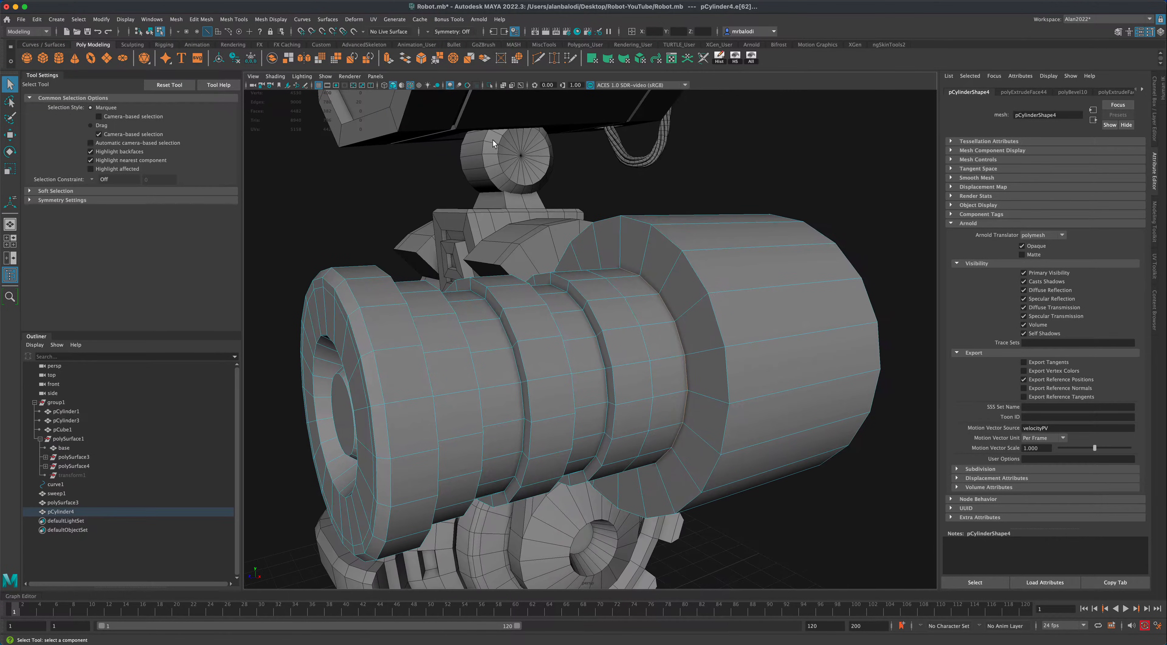
left_click(423, 62)
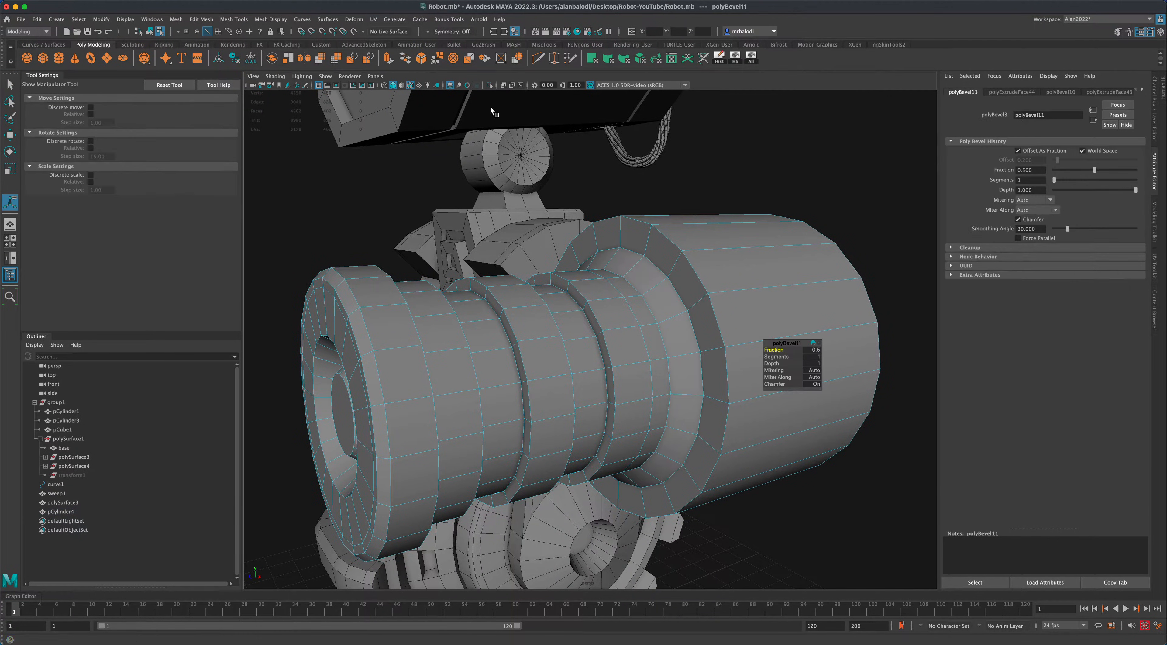
left_click_drag(643, 312, 616, 316, "alt")
left_click_drag(620, 314, 629, 316, "alt")
right_click_drag(697, 297, 731, 283)
left_click(852, 277)
scroll(858, 289, "down", 5)
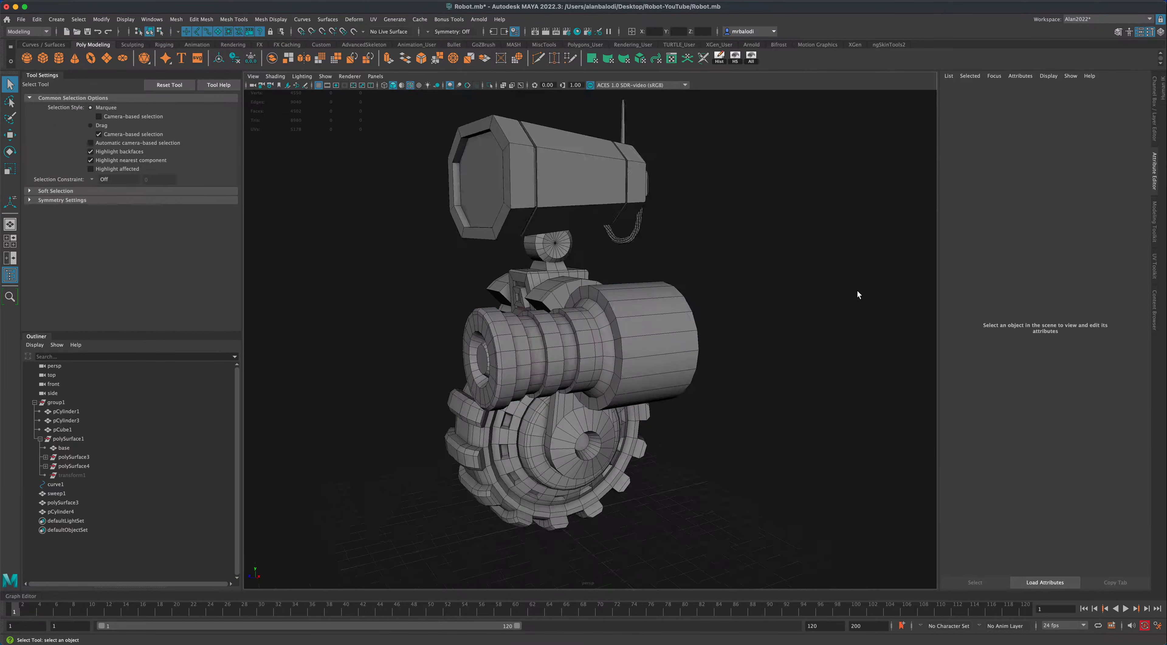
left_click_drag(858, 289, 807, 326, "alt")
scroll(807, 327, "up", 6)
left_click(765, 304)
right_click_drag(765, 303, 765, 285)
left_click(743, 295)
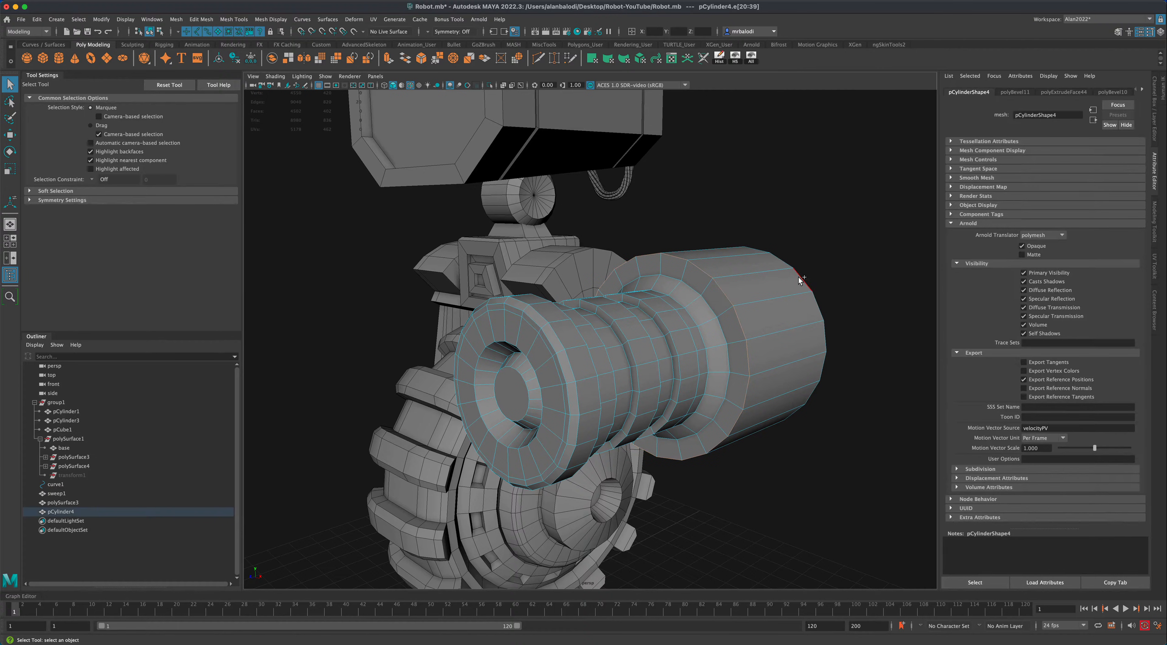
double_click(799, 277)
left_click_drag(851, 251, 847, 253, "alt")
left_click(798, 307, "shift")
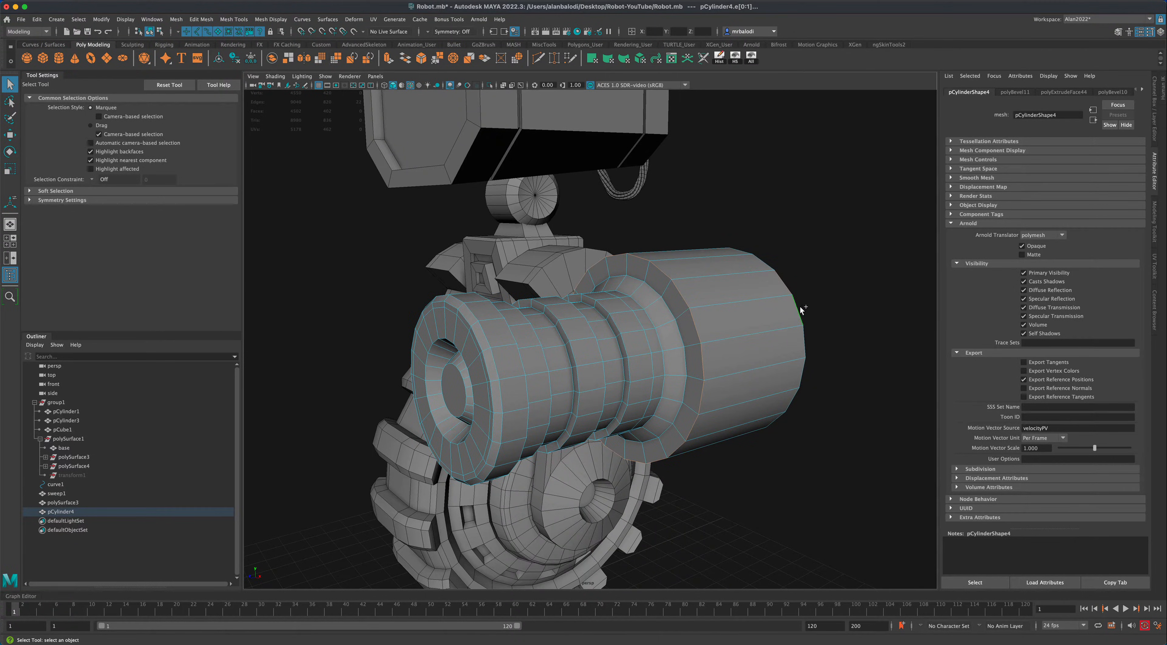
mouse_move(800, 306)
left_mouse_down("alt")
mouse_move(829, 302)
mouse_move(812, 303)
left_mouse_up("alt")
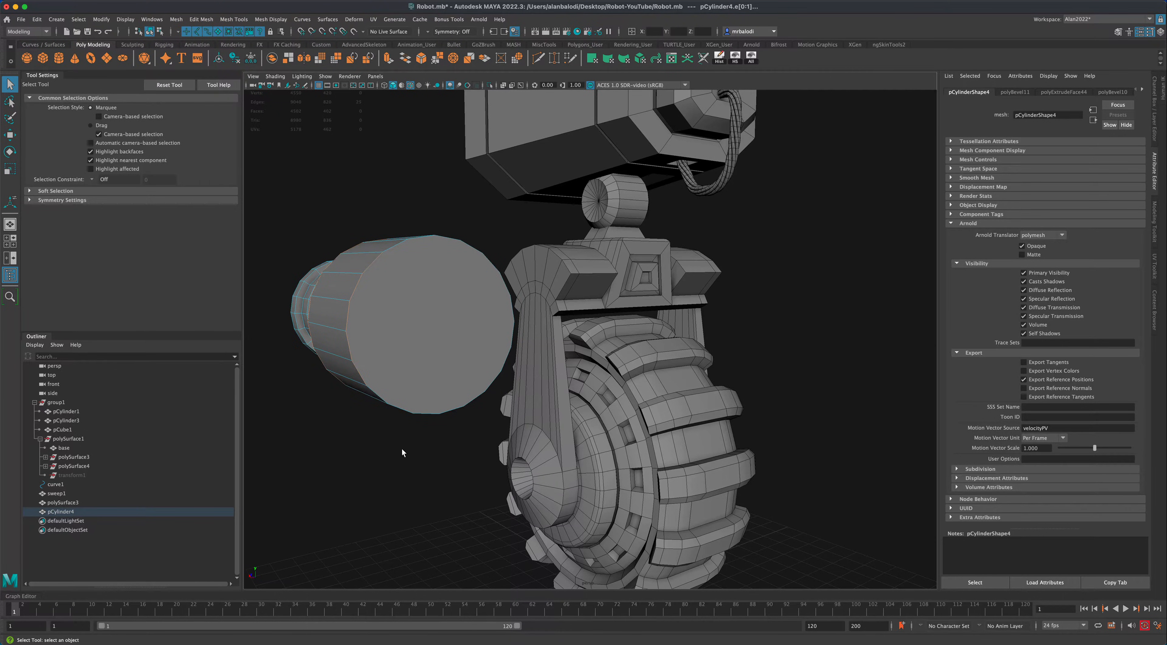
left_click_drag(402, 449, 428, 432, "alt")
scroll(383, 312, "up", 2)
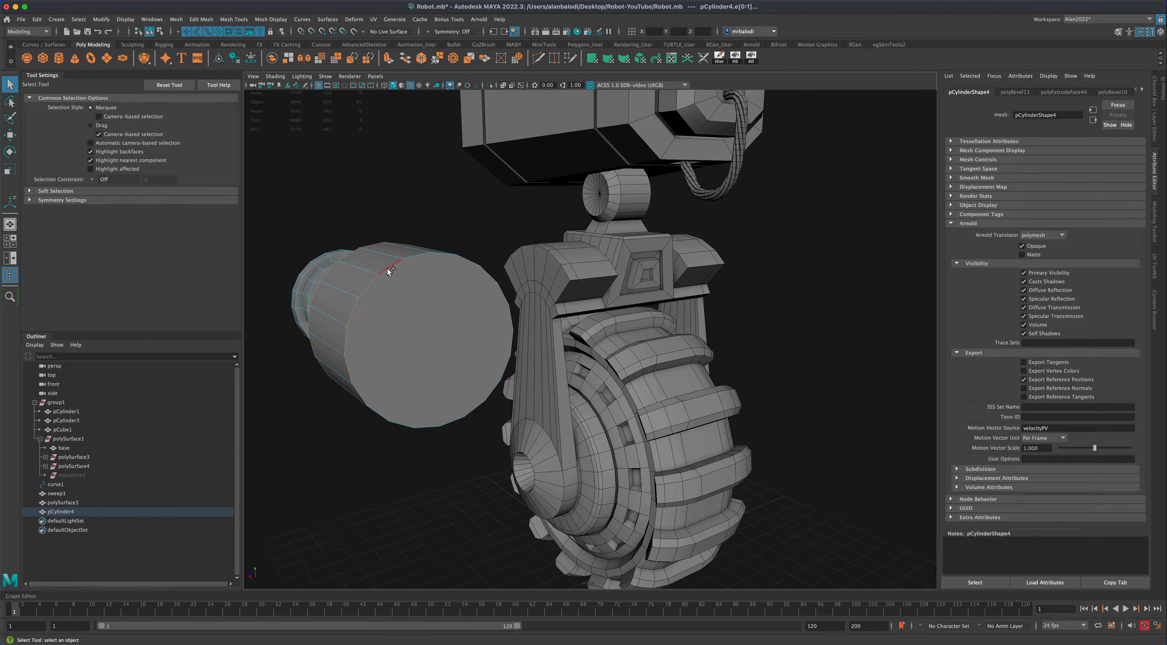
left_click_drag(394, 455, 838, 387, "alt")
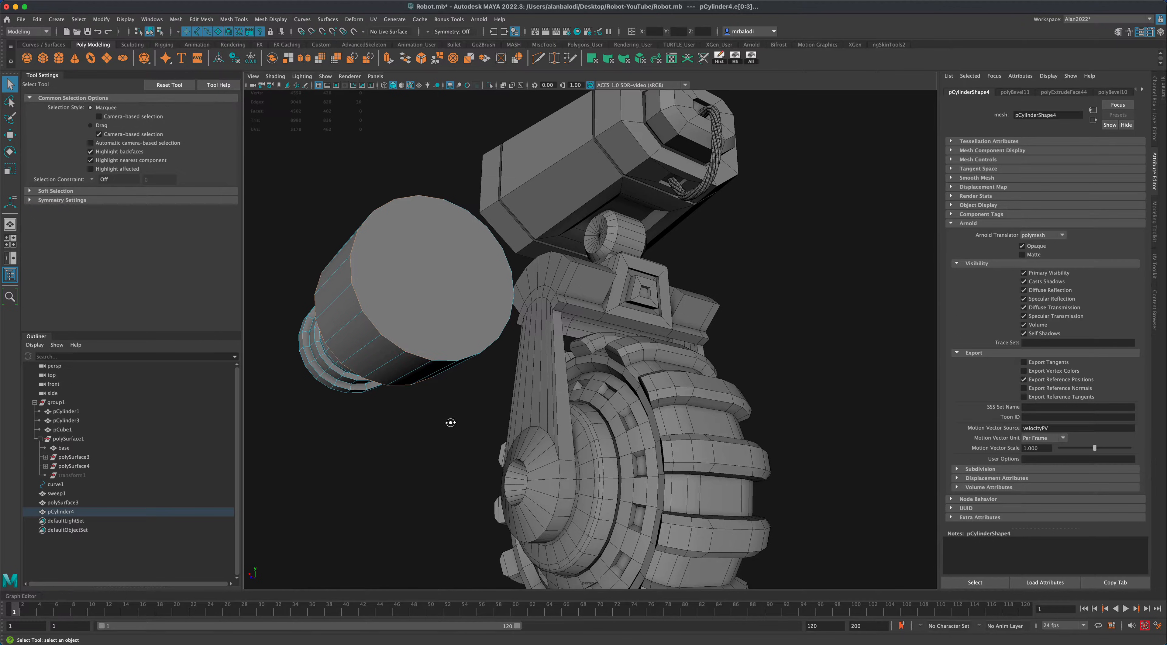
left_click_drag(448, 419, 430, 396, "alt")
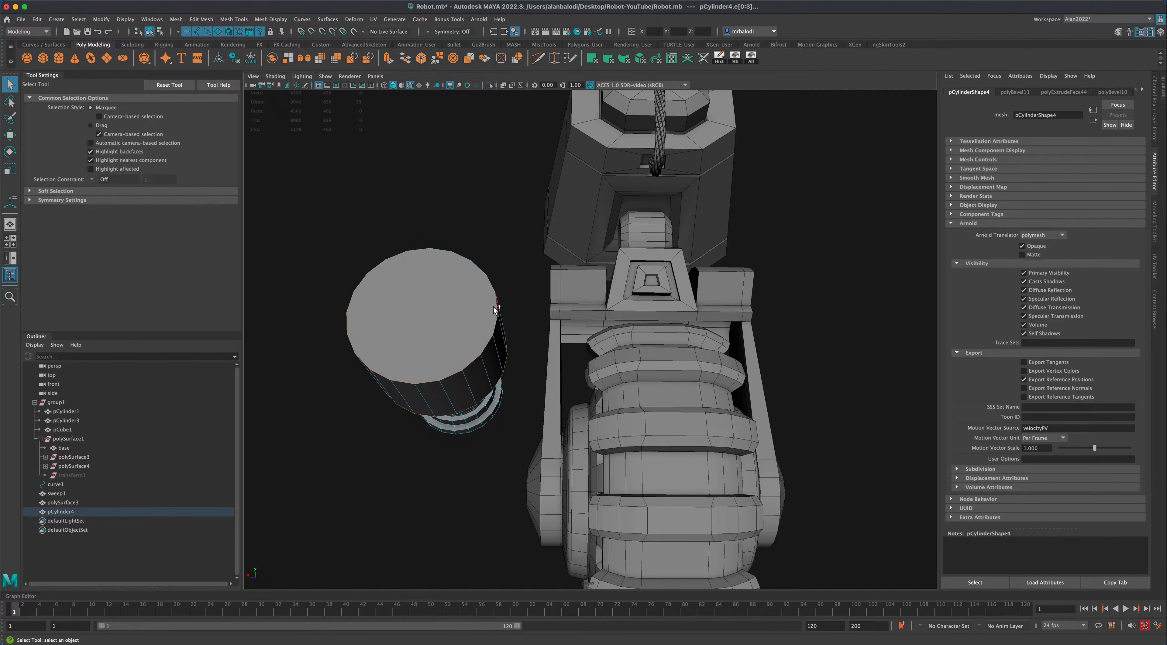
left_click_drag(503, 233, 437, 363, "alt")
Extrude the wide cylinder's rear cap face outward about 9.2 units and scale it uniformly to about 0.567.
right_click(436, 358)
right_click_drag(436, 358, 437, 383)
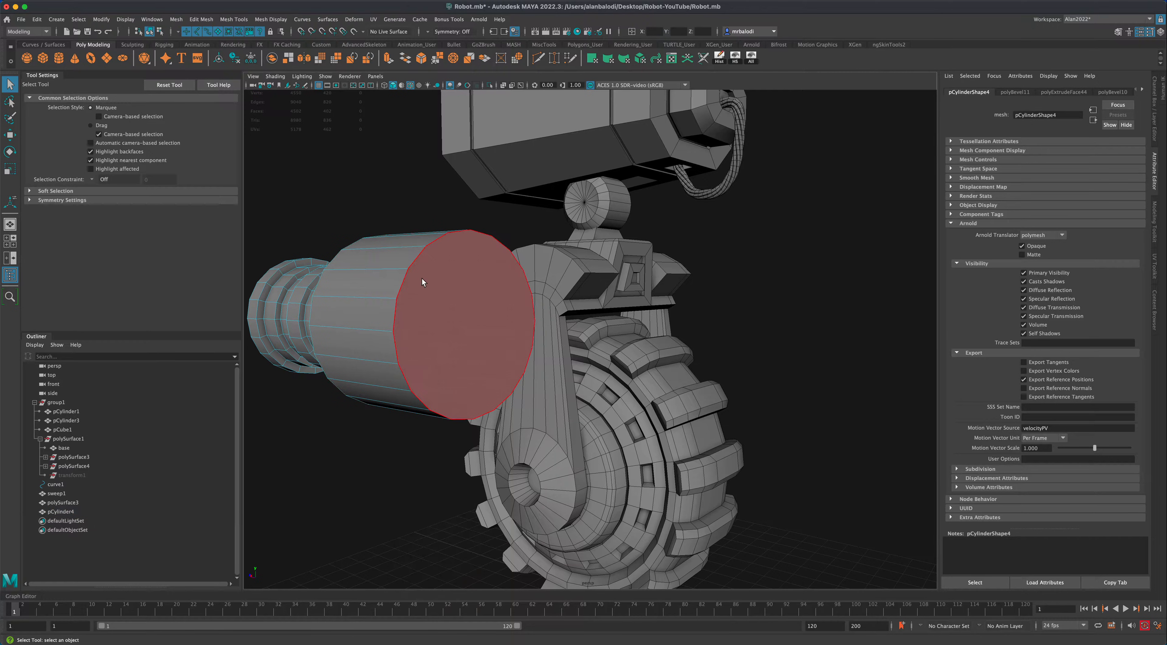
left_click(423, 281)
right_click_drag(357, 437, 399, 412, "alt")
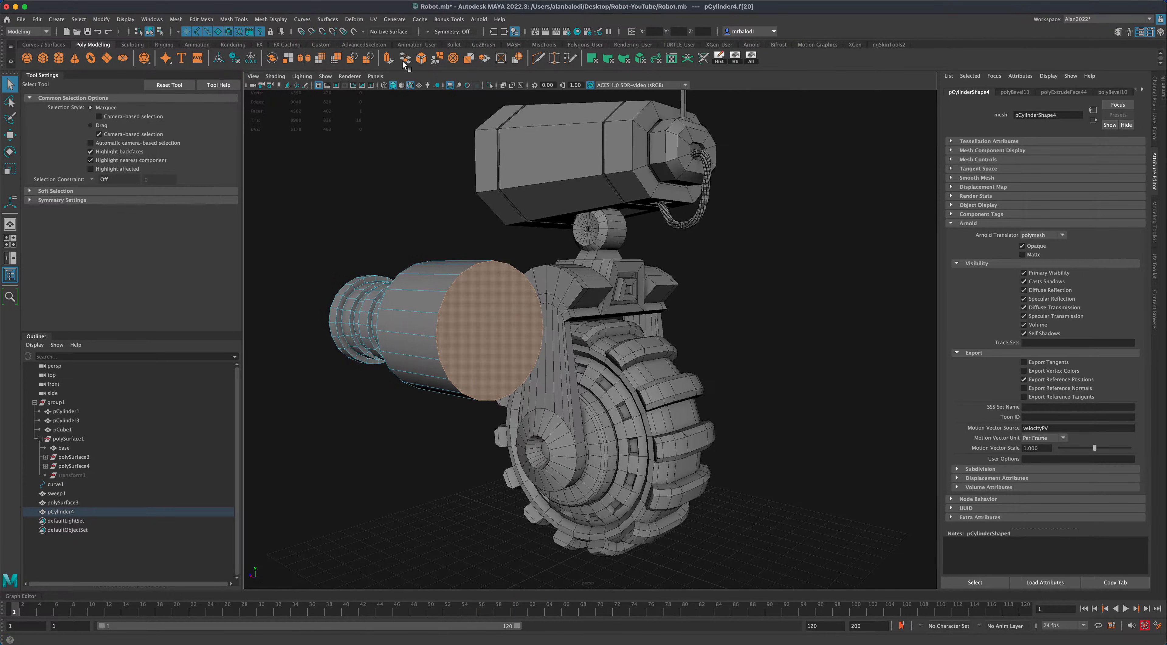
key("ctrl+e")
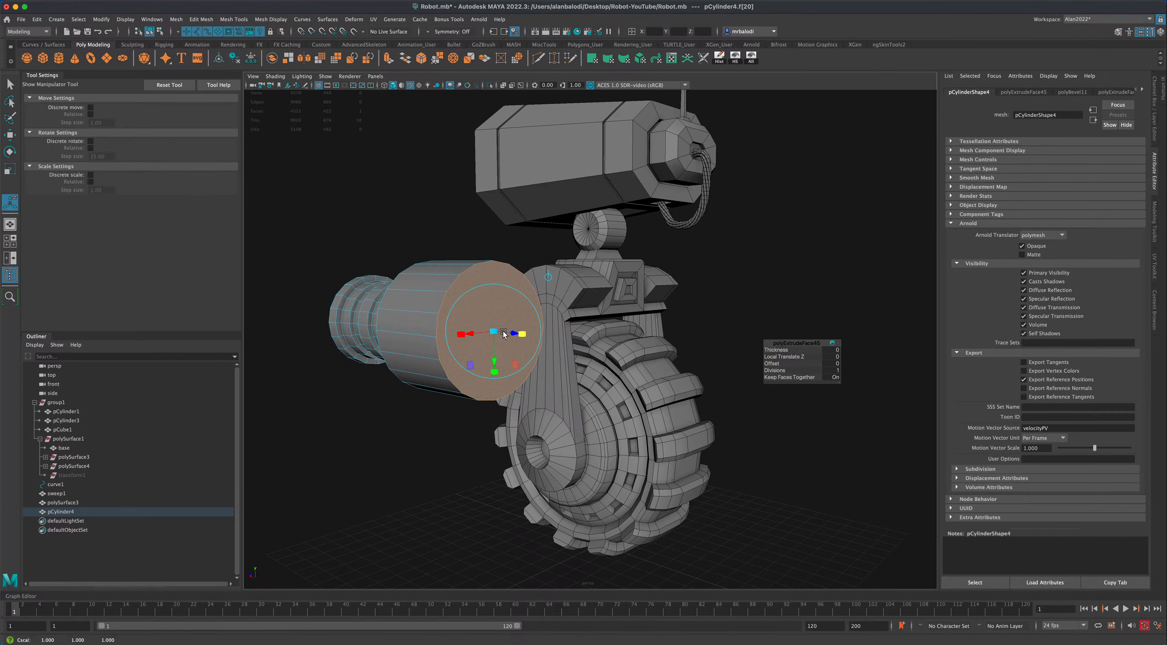
left_click_drag(492, 331, 524, 335)
Bevel the wide cylinder's rear and front shoulder edge loops with a fraction of 0.5, and return to object mode with nothing selected.
right_click_drag(465, 291, 470, 271)
double_click(456, 280)
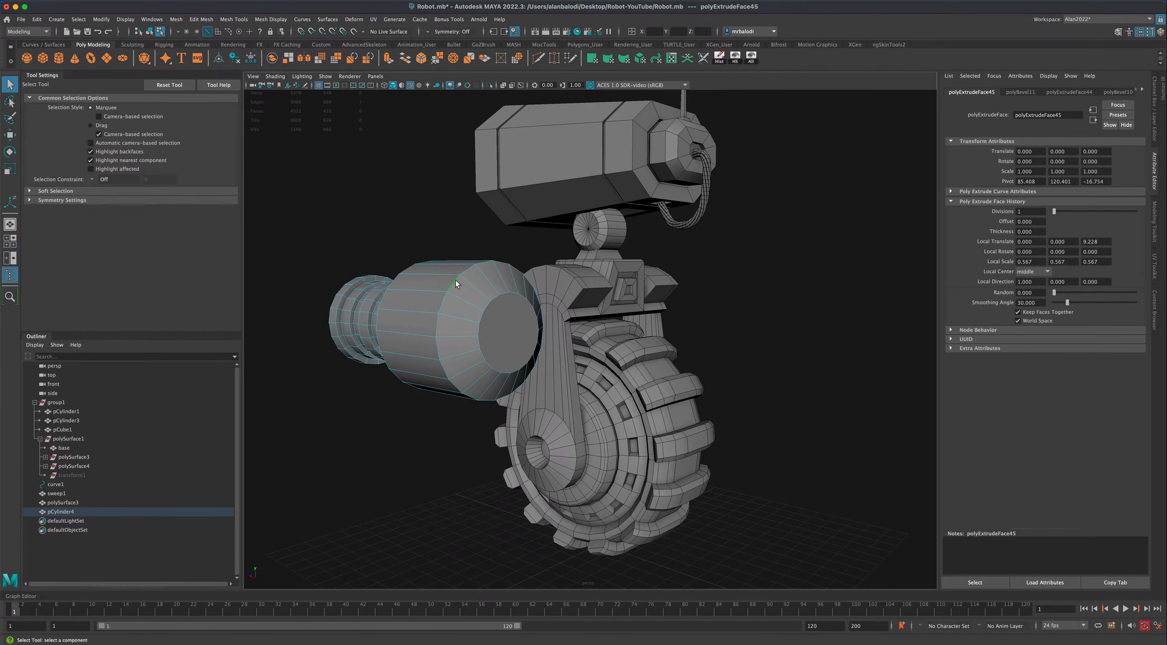
left_click_drag(452, 398, 572, 378, "alt")
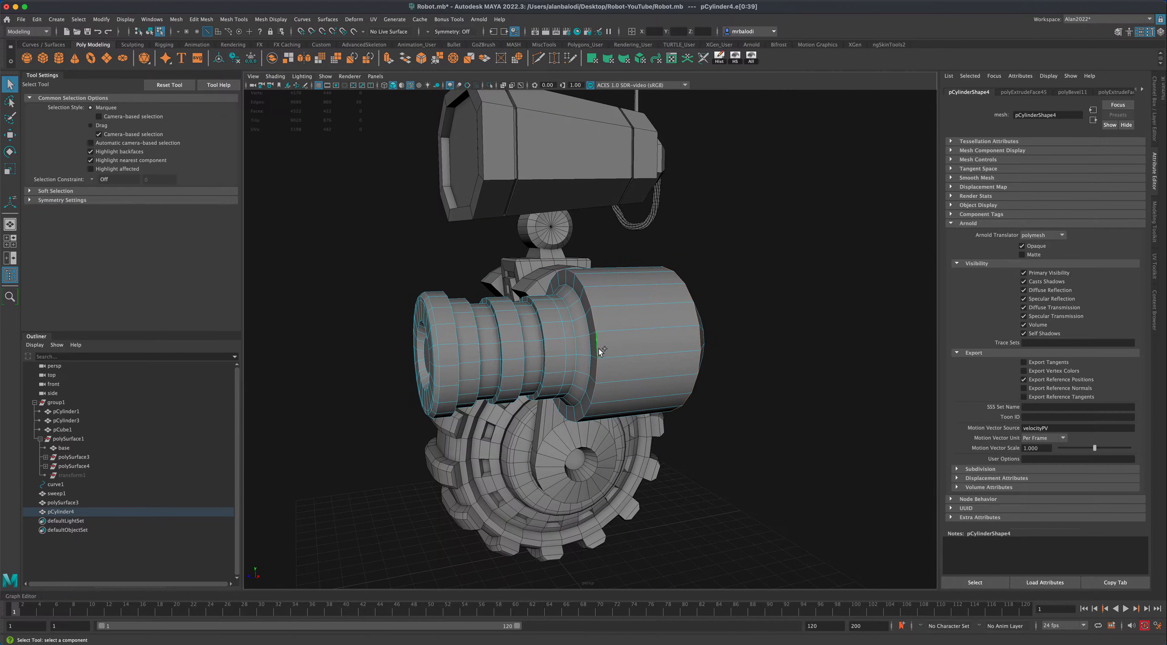
left_click_drag(779, 385, 758, 390, "alt")
scroll(758, 390, "up", 3)
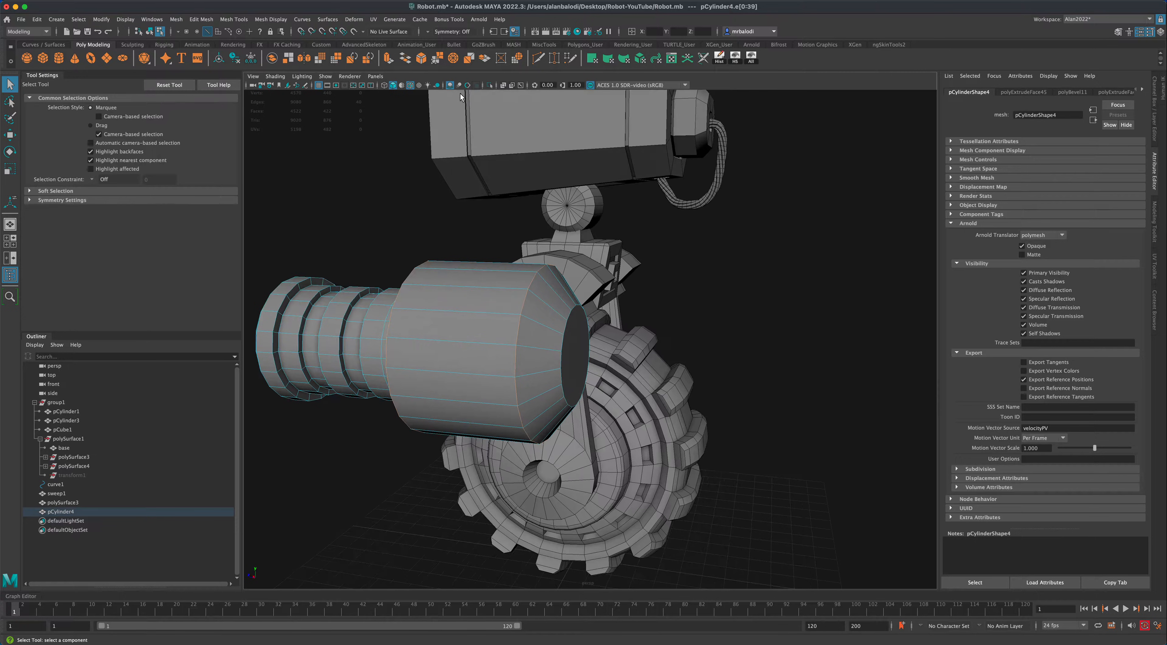
left_click(422, 59)
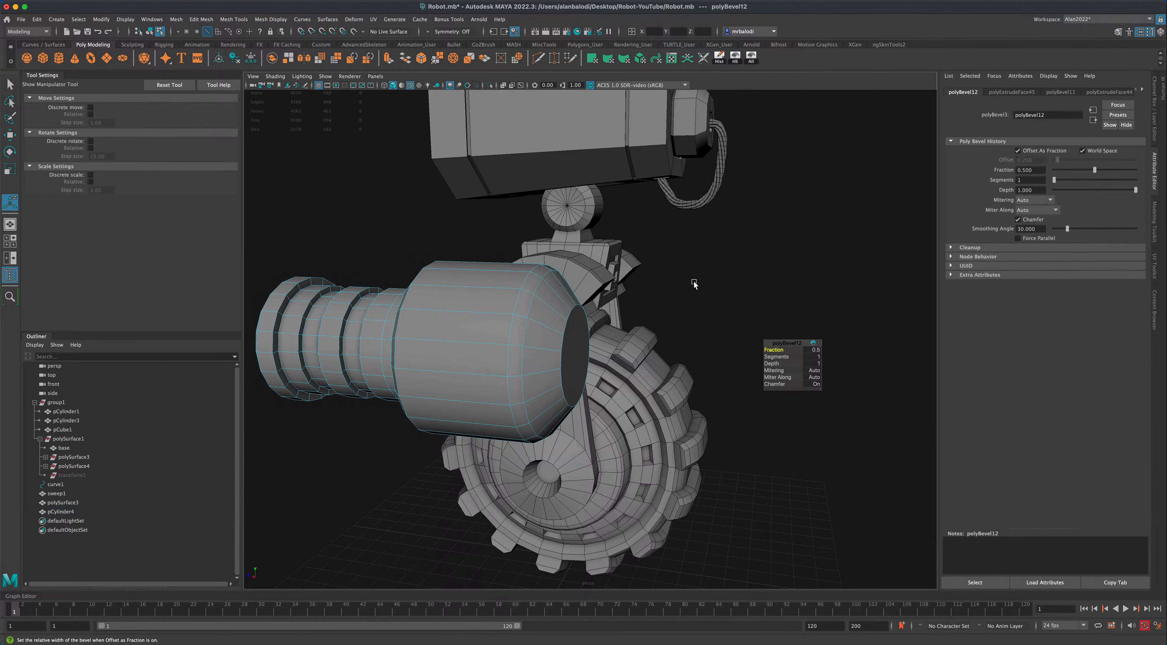
left_click_drag(696, 276, 728, 272, "alt")
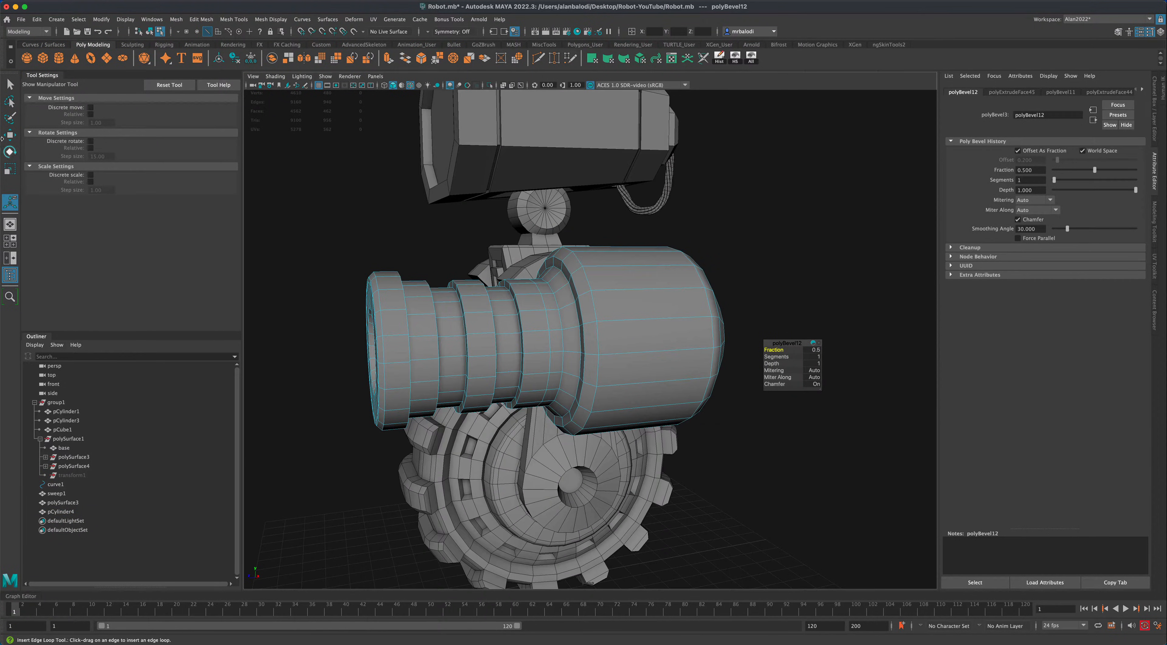
left_click(10, 84)
right_click(647, 308)
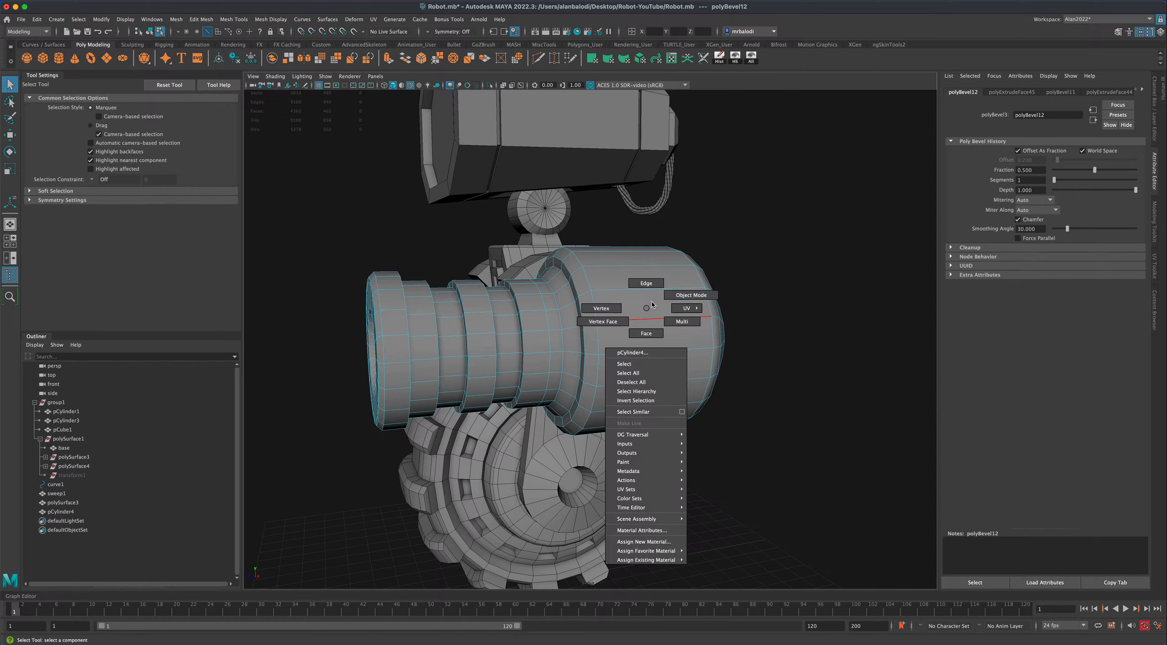
left_click(674, 295)
left_click_drag(812, 405, 771, 424, "alt")
scroll(769, 436, "up", 5)
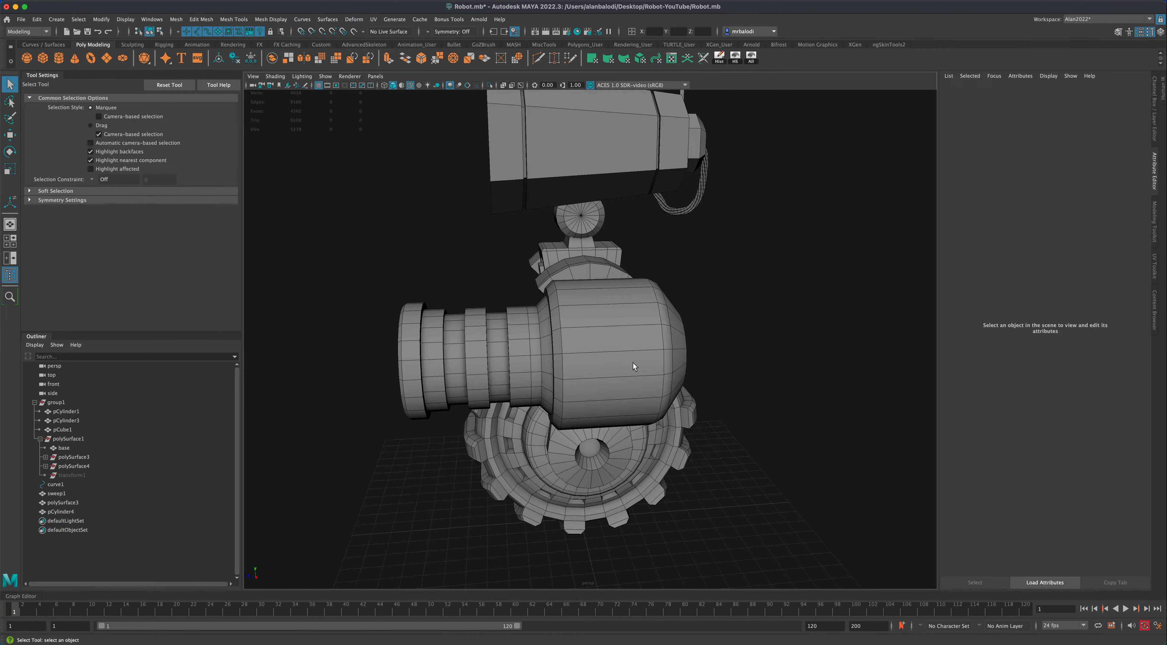
Insert four edge loops around the wide cylinder as two narrow pairs, using Insert Edge Loop with relative distance from edge.
left_click(633, 366)
mouse_move(774, 383)
left_mouse_down("alt")
mouse_move(792, 385)
mouse_move(778, 384)
left_mouse_up("alt")
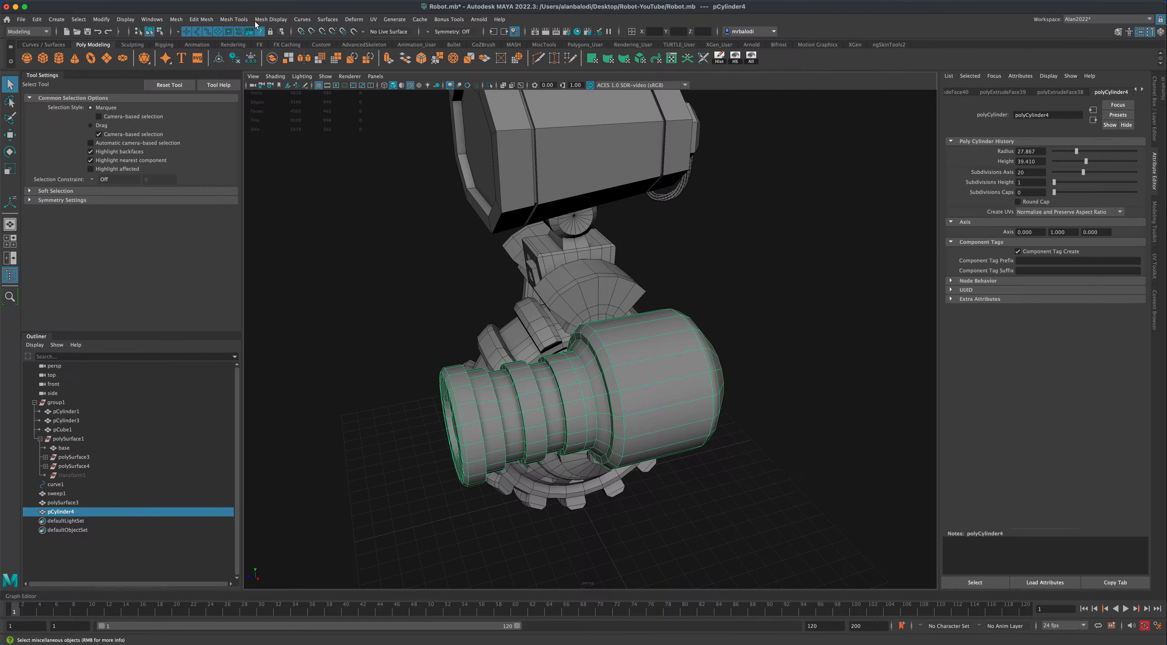
left_click(234, 19)
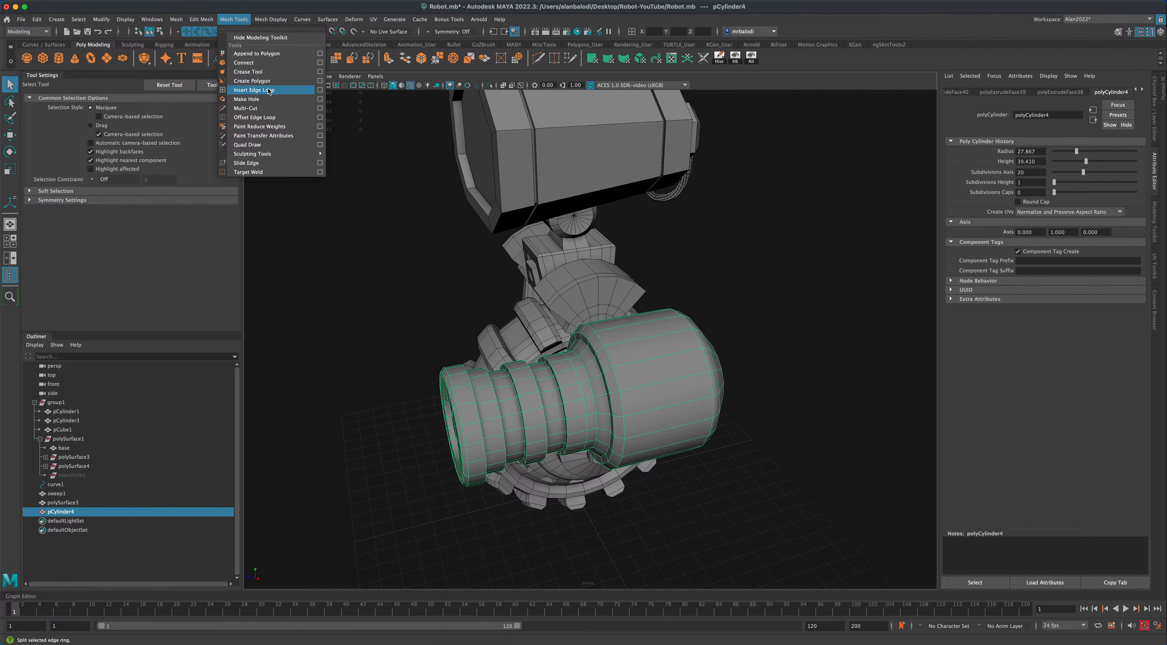
left_click(319, 91)
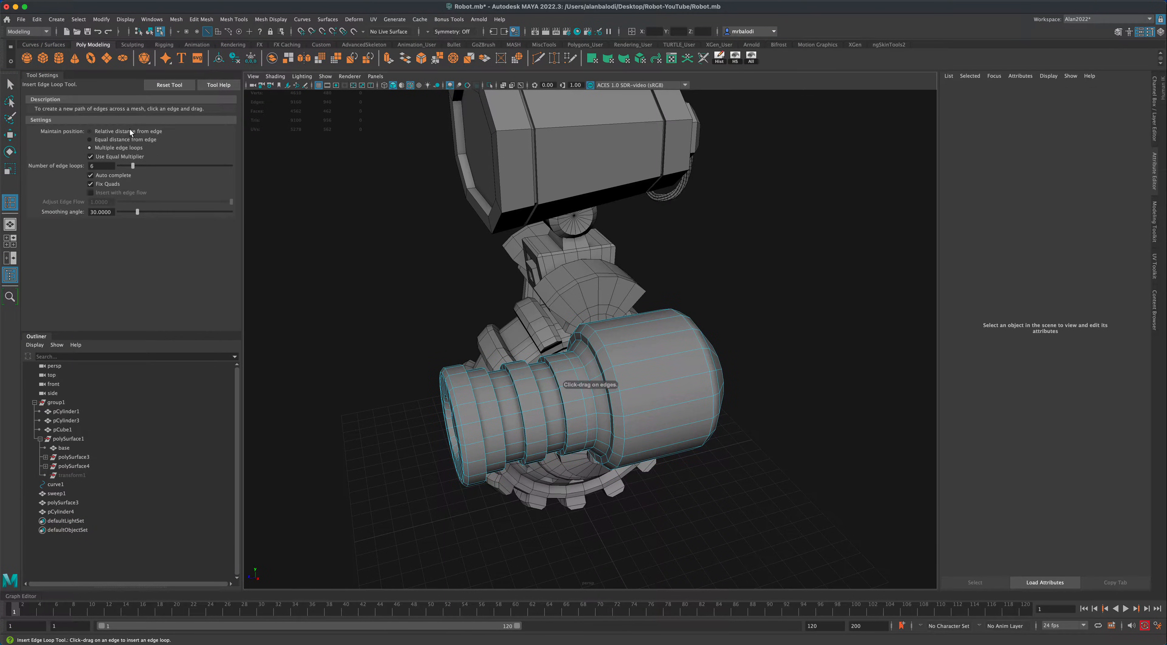
scroll(598, 393, "up", 3)
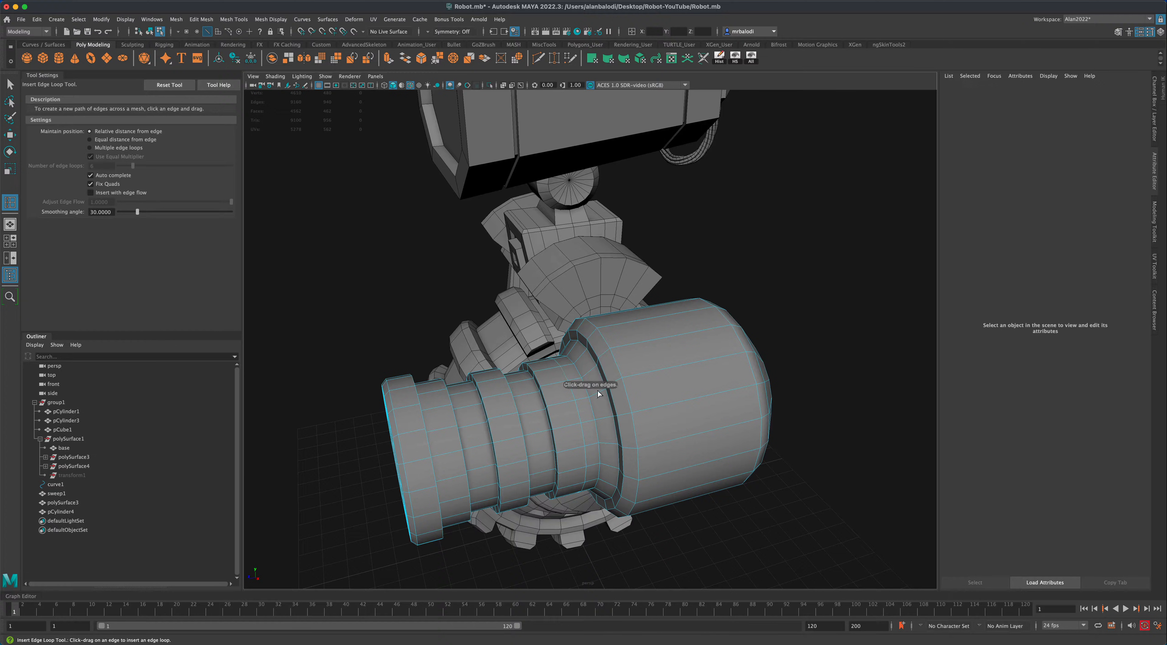
left_click(674, 404)
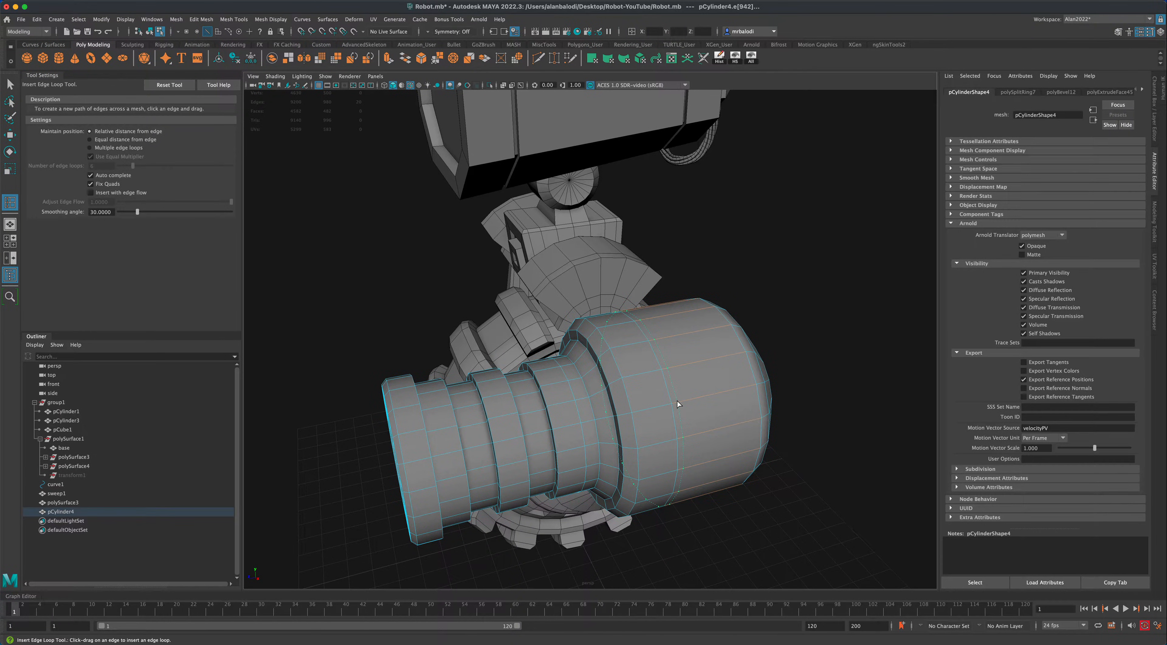
left_click(678, 402)
left_click_drag(678, 401, 691, 423, "alt")
scroll(675, 409, "up", 2)
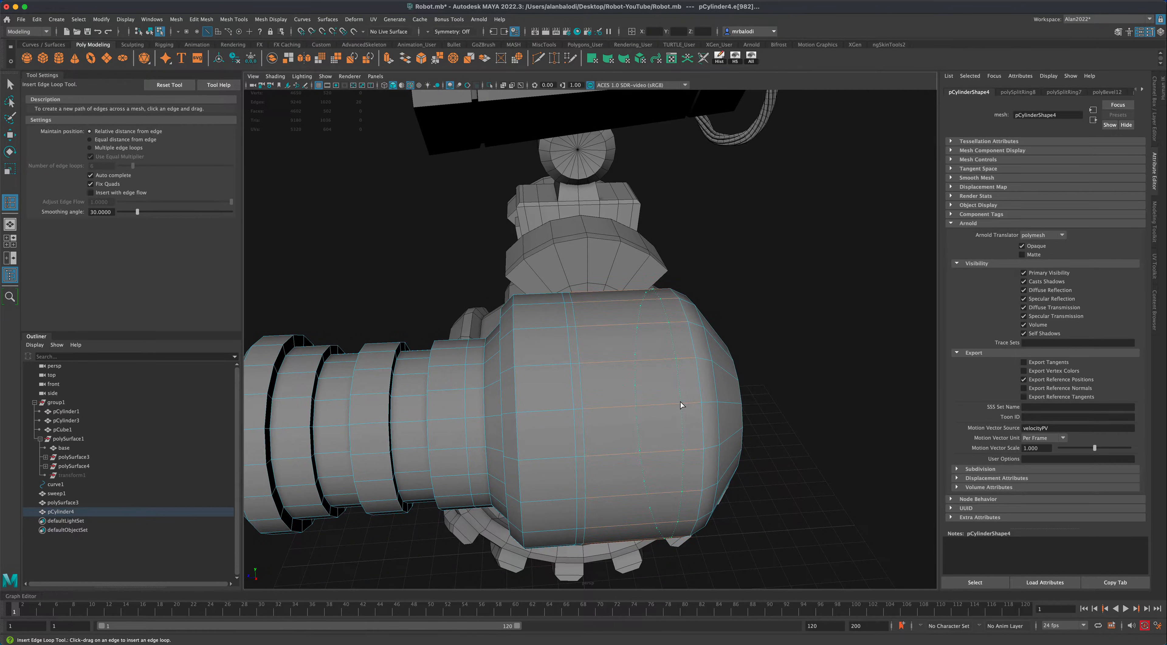
Select the two narrow face rings around the wide cylinder, extrude them inward about 0.85 units as grooves, and return to object mode.
left_click(9, 84)
right_click_drag(604, 375, 580, 389)
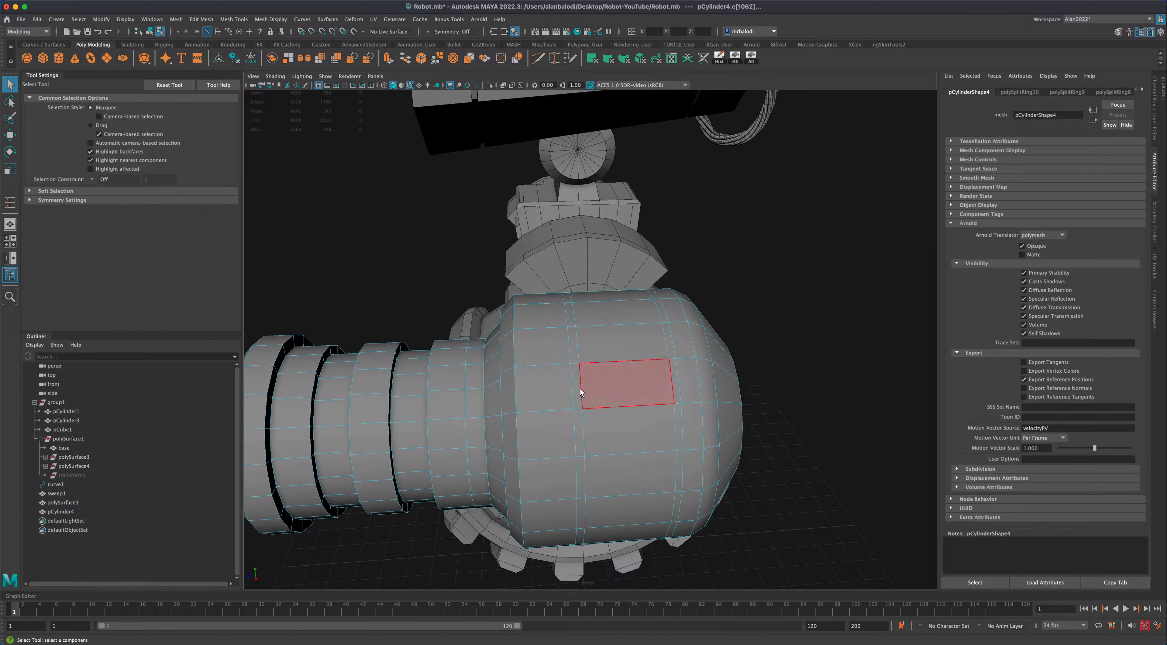
double_click(573, 376)
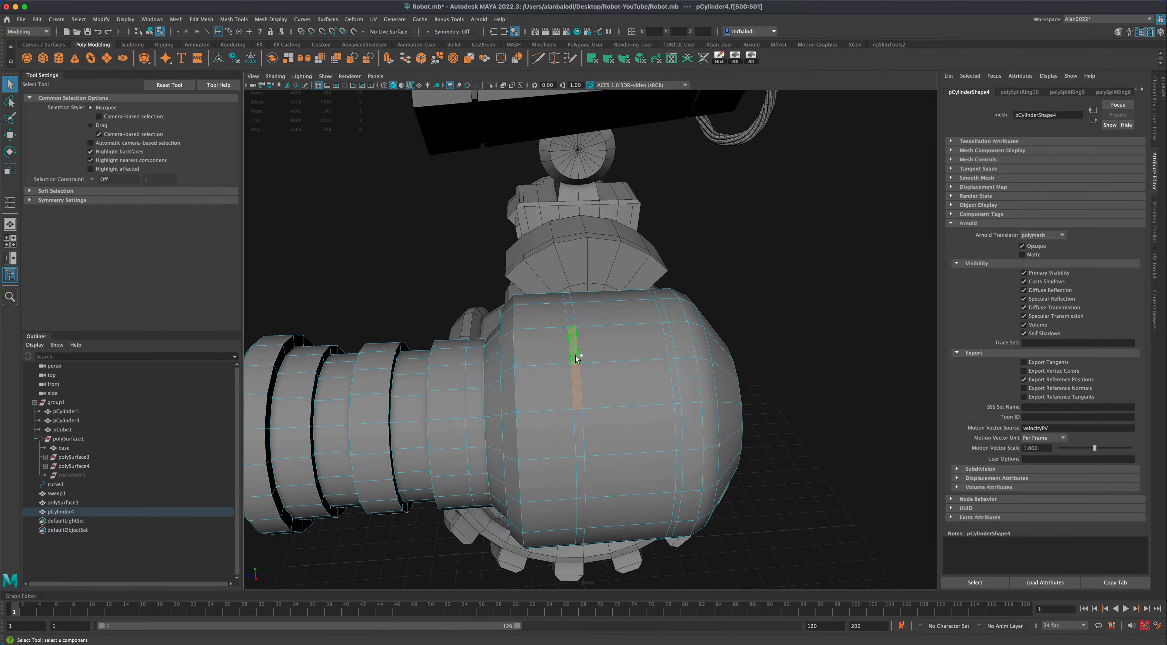
double_click(674, 355, "shift")
left_click_drag(377, 141, 362, 190, "alt")
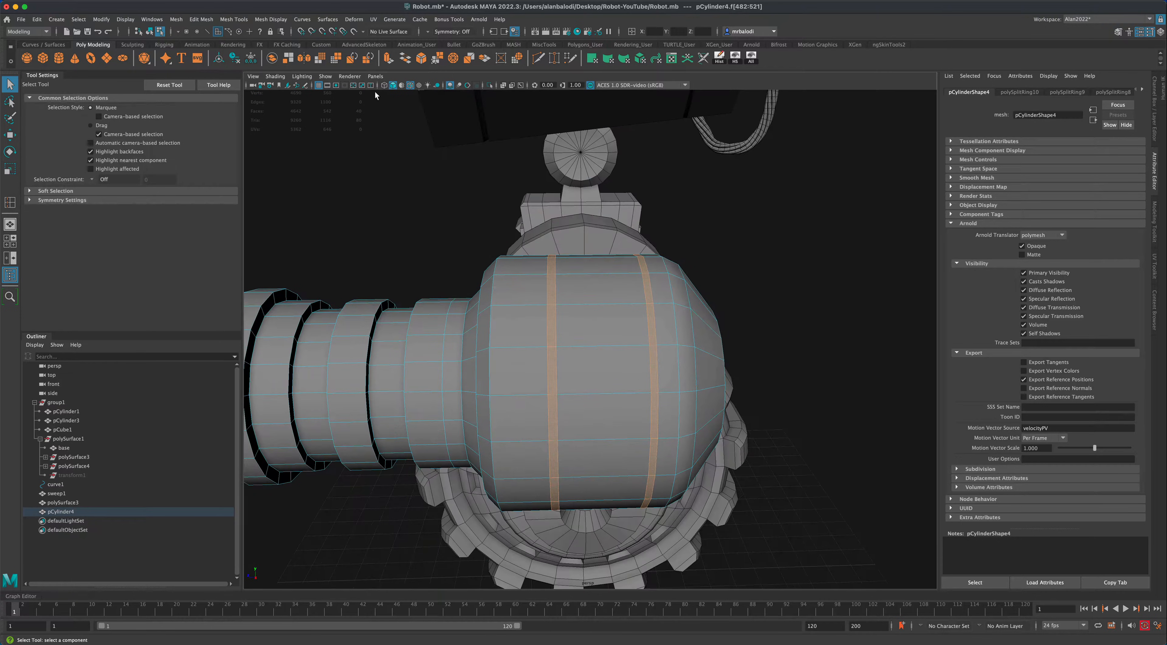
key("ctrl+e")
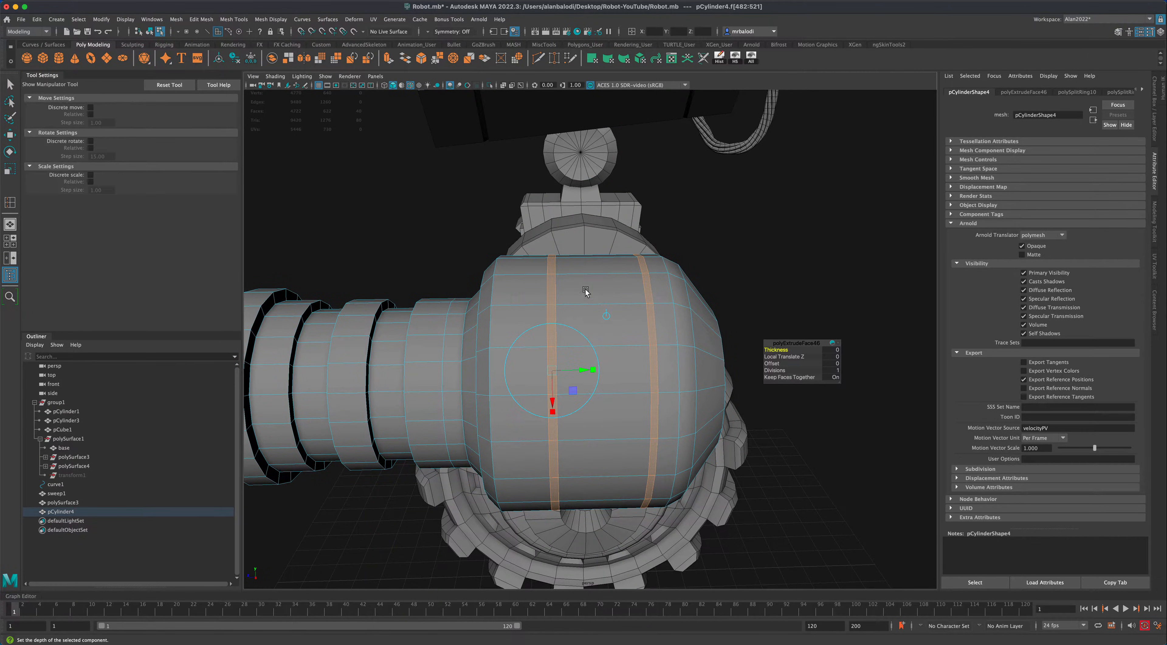
left_click_drag(586, 289, 720, 478, "alt")
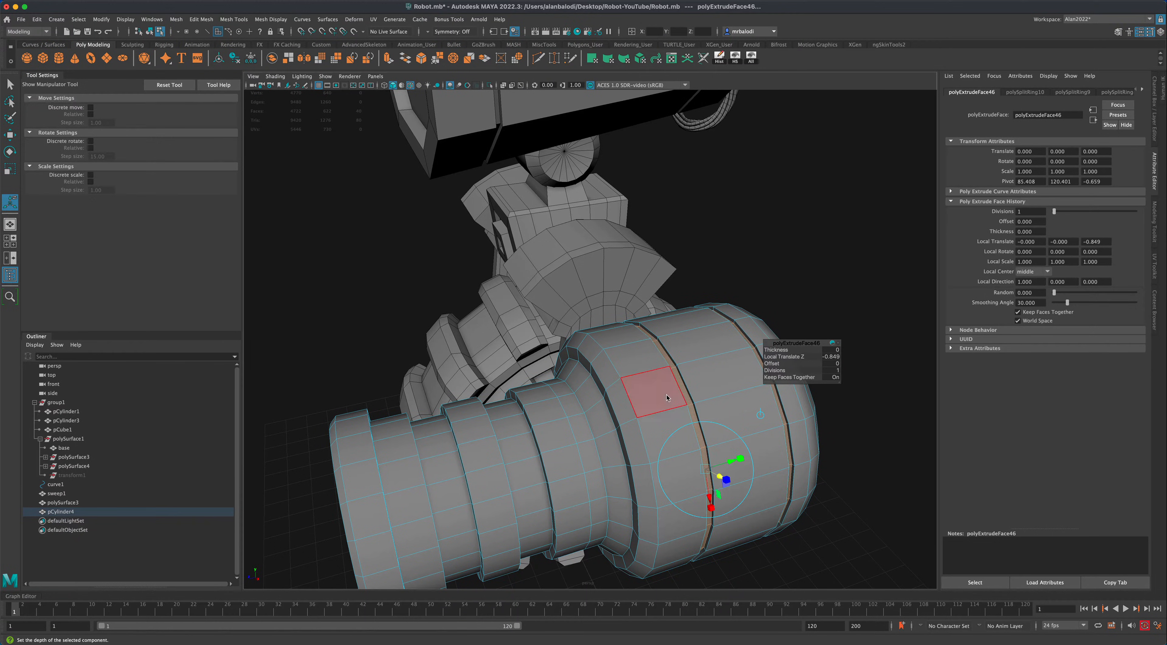
right_click_drag(667, 385, 721, 349)
left_click_drag(800, 307, 783, 381, "alt")
scroll(782, 381, "up", 5)
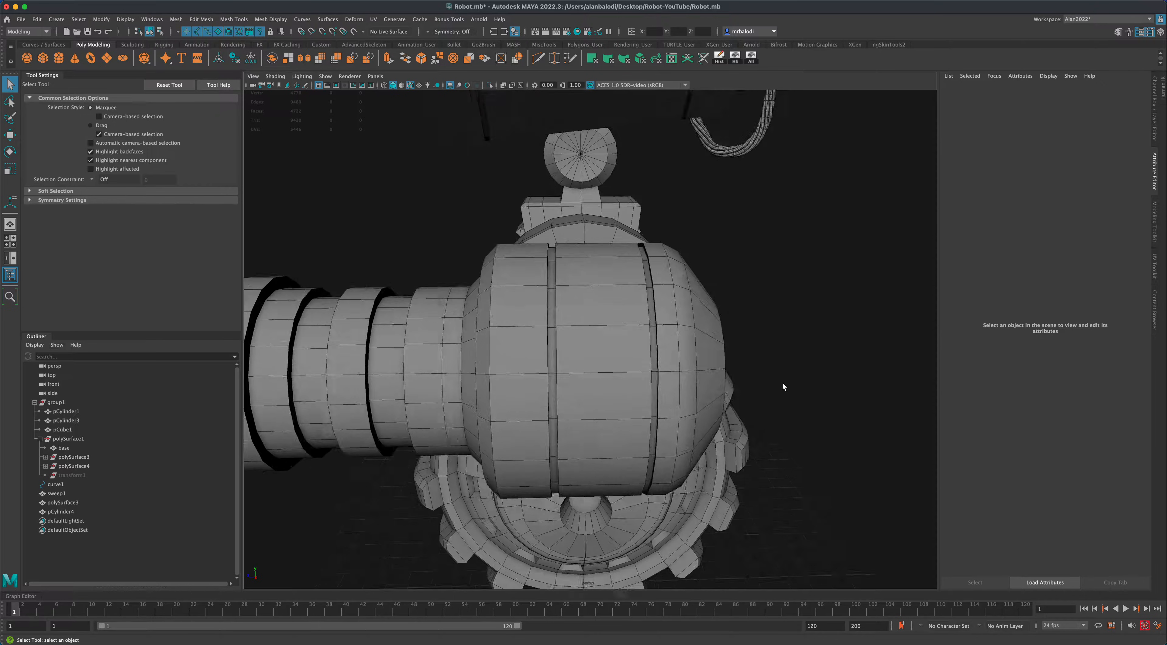
Select the edge loops on the rear wall of the wide cylinder's rear groove, move them slightly along the axis, and return to object mode.
left_click(634, 332)
right_click(635, 332)
left_click(635, 306)
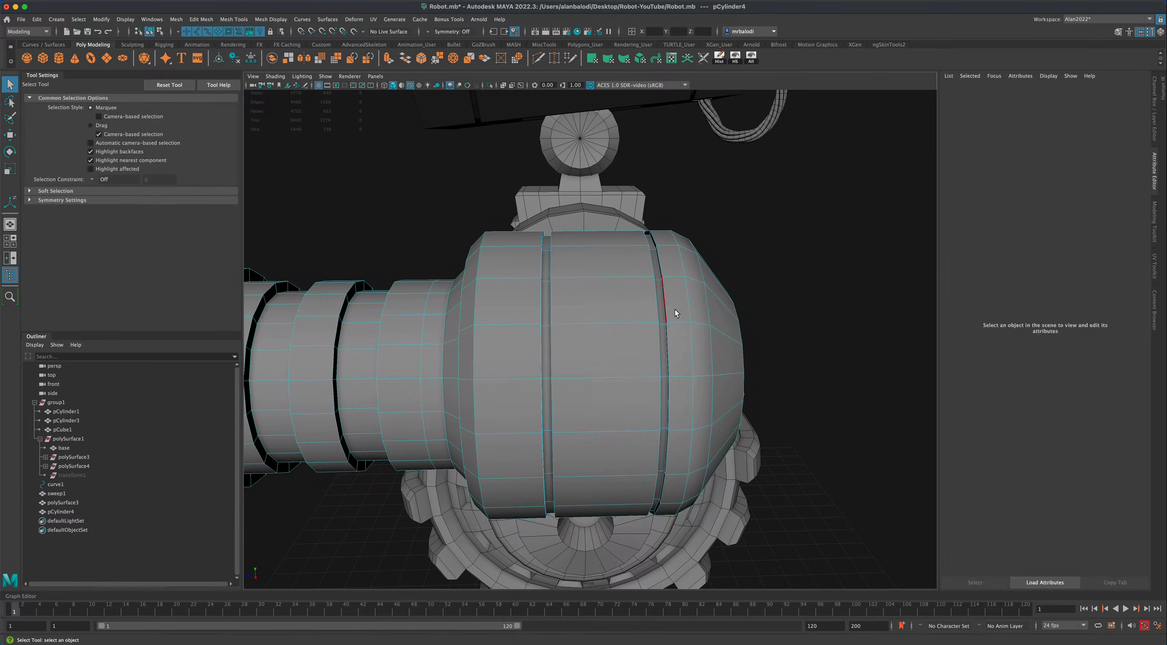
scroll(706, 403, "up", 3)
double_click(747, 378)
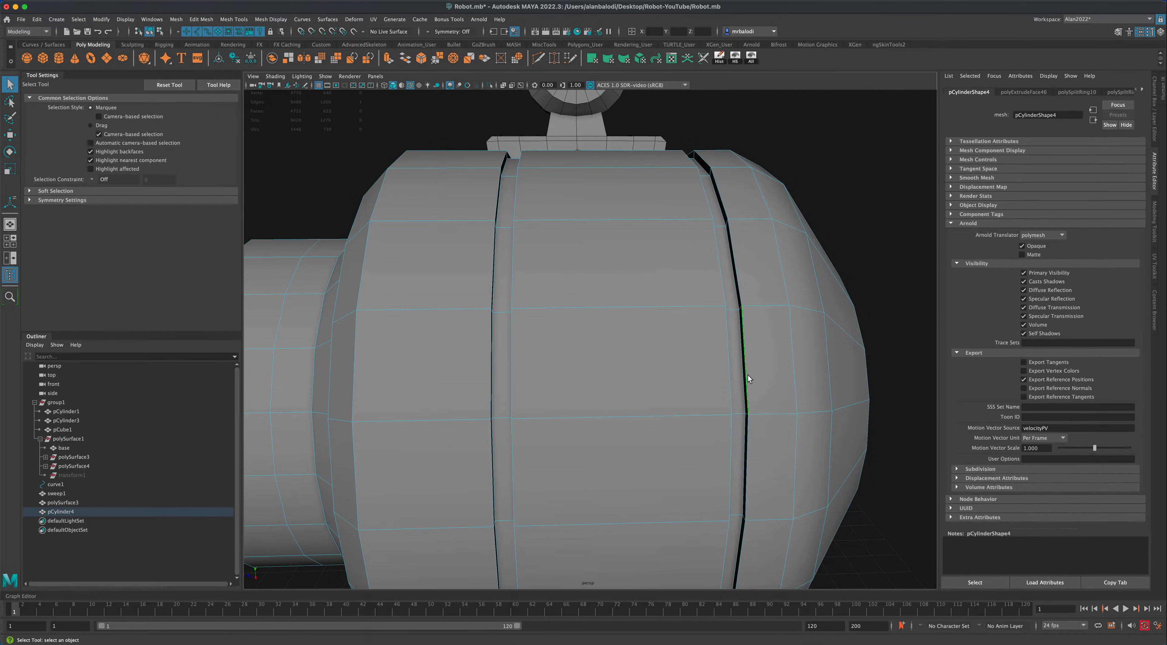
double_click(746, 430, "shift")
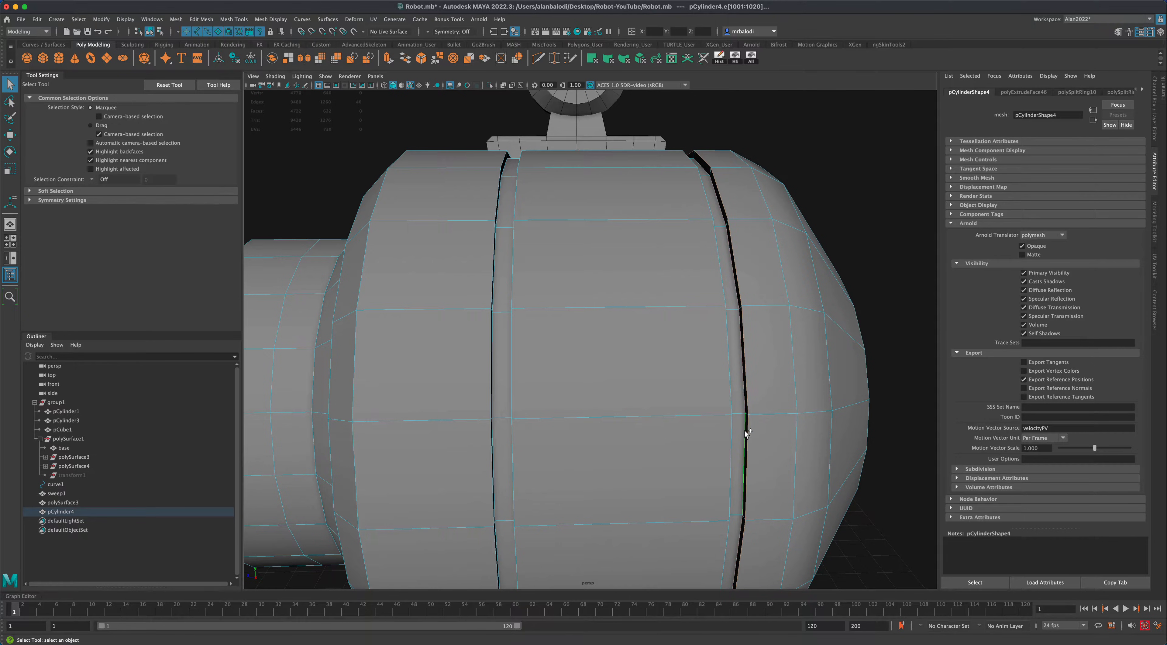
left_click(9, 134)
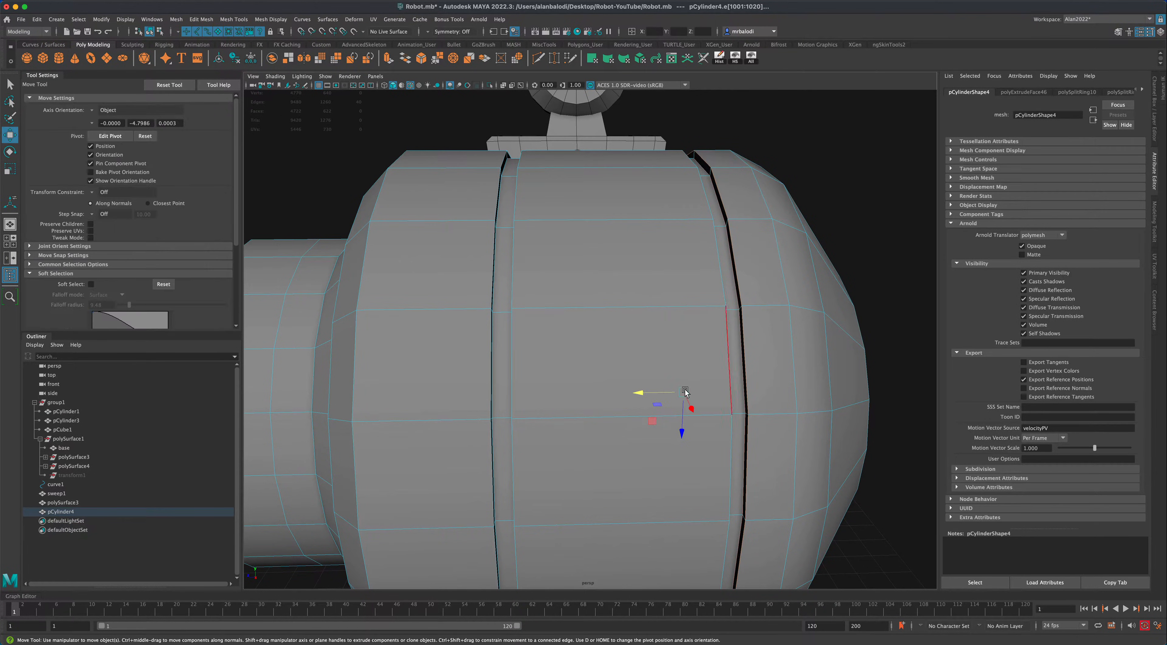
left_click_drag(639, 392, 642, 393)
scroll(626, 432, "down", 6)
left_click_drag(621, 443, 613, 418, "alt")
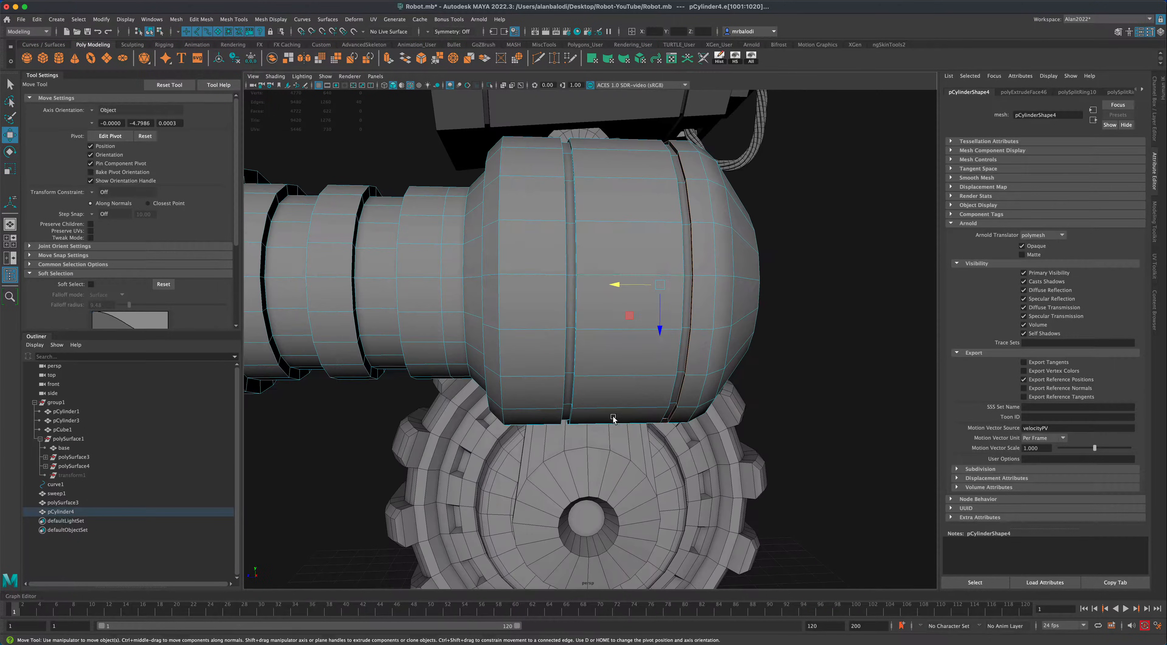
right_click_drag(524, 286, 546, 274)
left_click(832, 330)
scroll(824, 399, "down", 8)
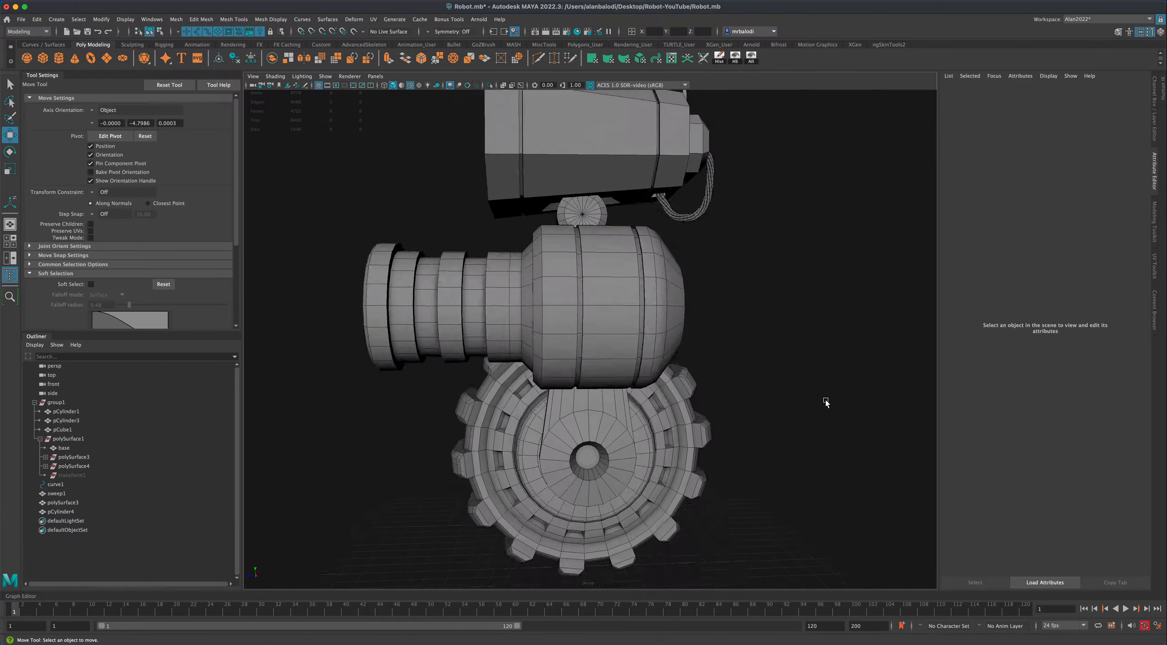
Extrude the wide cylinder's rear cap face outward about 9.7 units and scale it uniformly to about 0.733.
left_click_drag(797, 389, 472, 360, "alt")
left_click(472, 361)
right_click(478, 351)
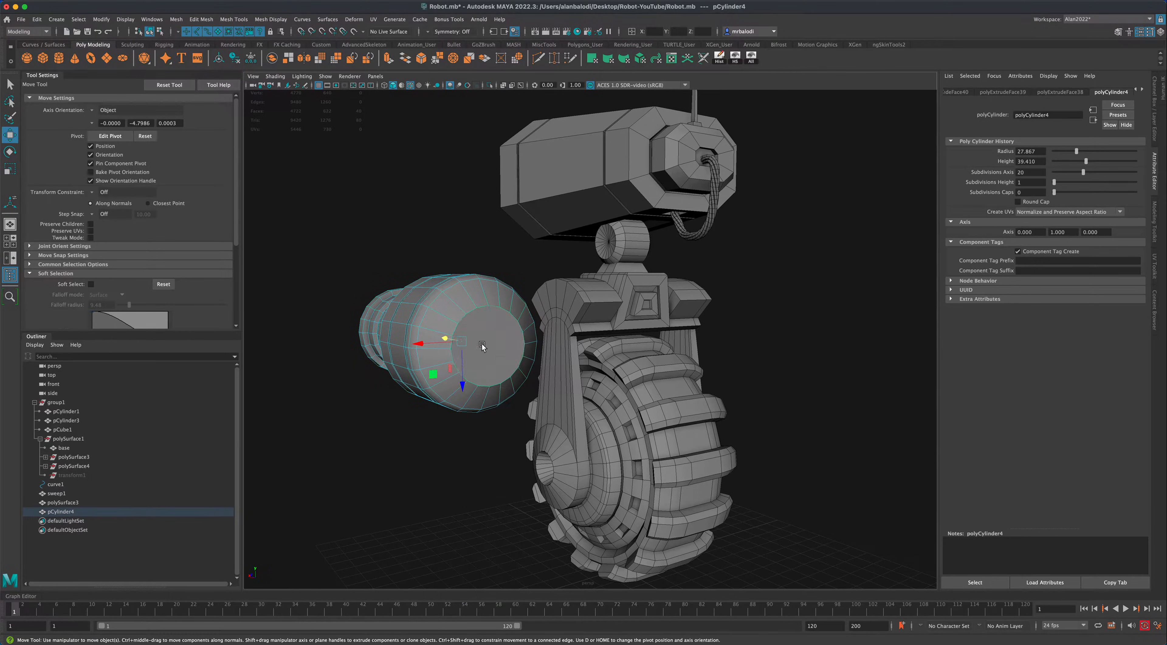
left_click_drag(493, 472, 498, 477, "alt")
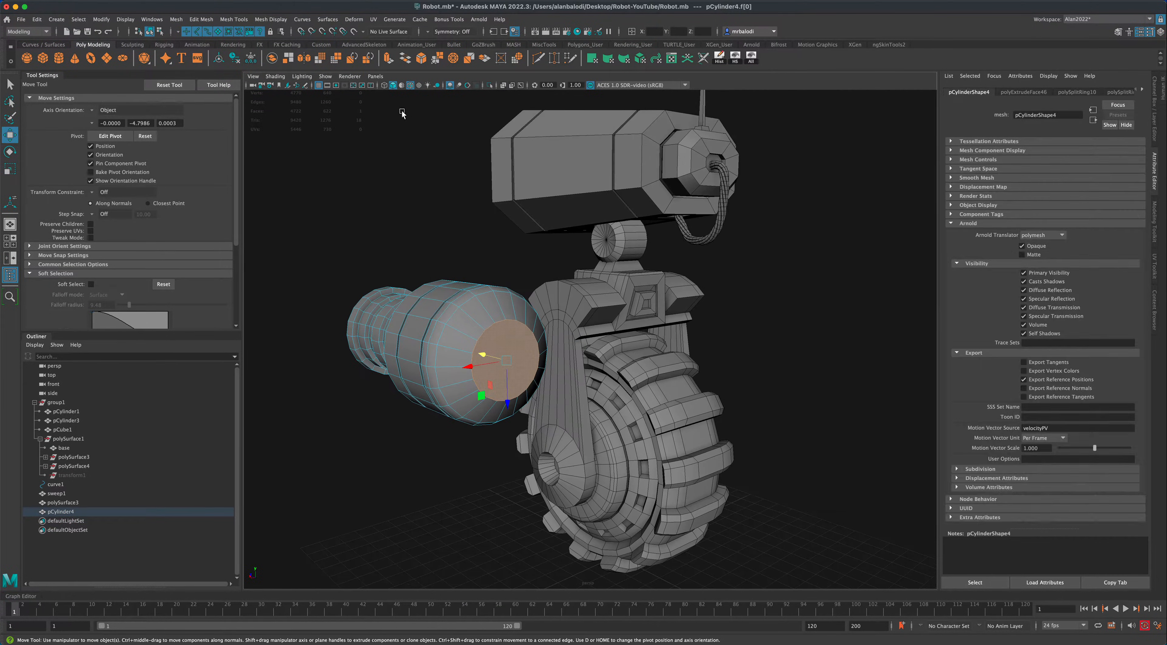
left_click(388, 62)
mouse_move(527, 367)
left_mouse_down()
mouse_move(548, 373)
mouse_move(515, 371)
left_mouse_up()
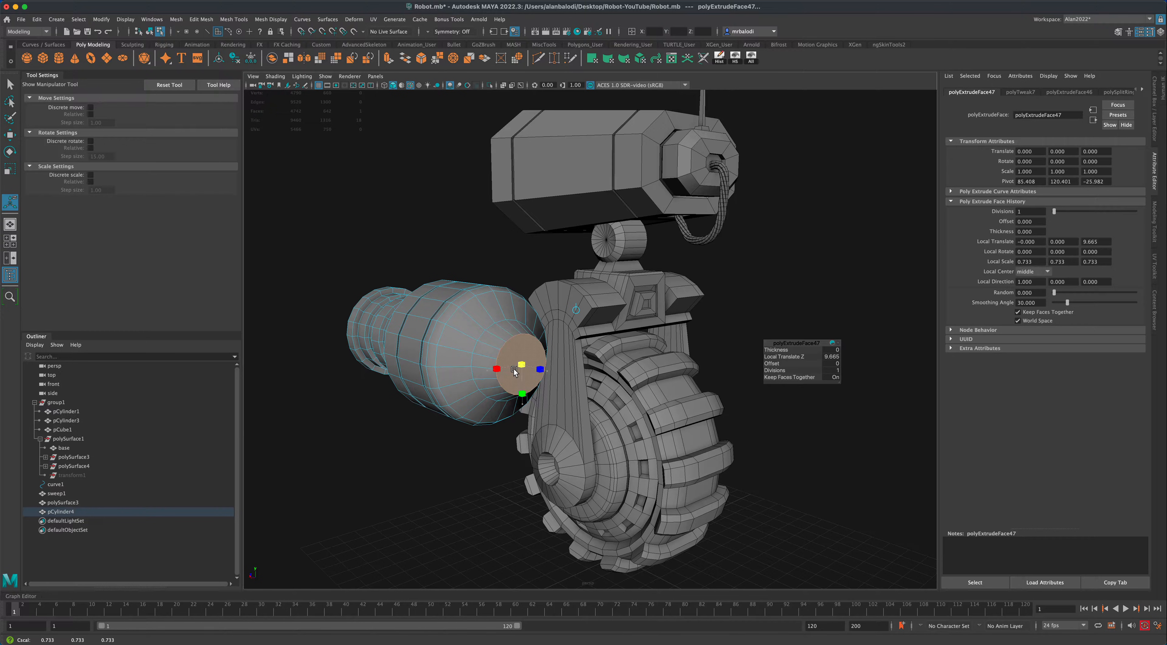
middle_click_drag(427, 434, 466, 440, "alt")
right_click_drag(380, 440, 414, 440, "alt")
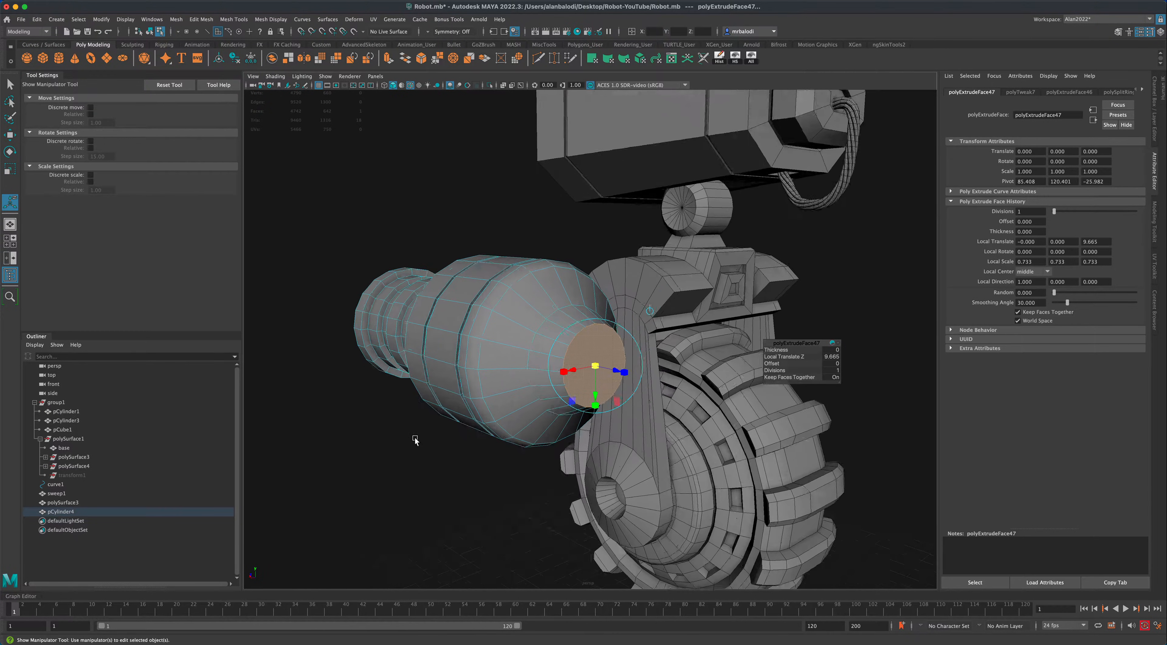
left_click_drag(385, 437, 399, 443, "alt")
right_click_drag(362, 439, 401, 444, "alt")
key("q")
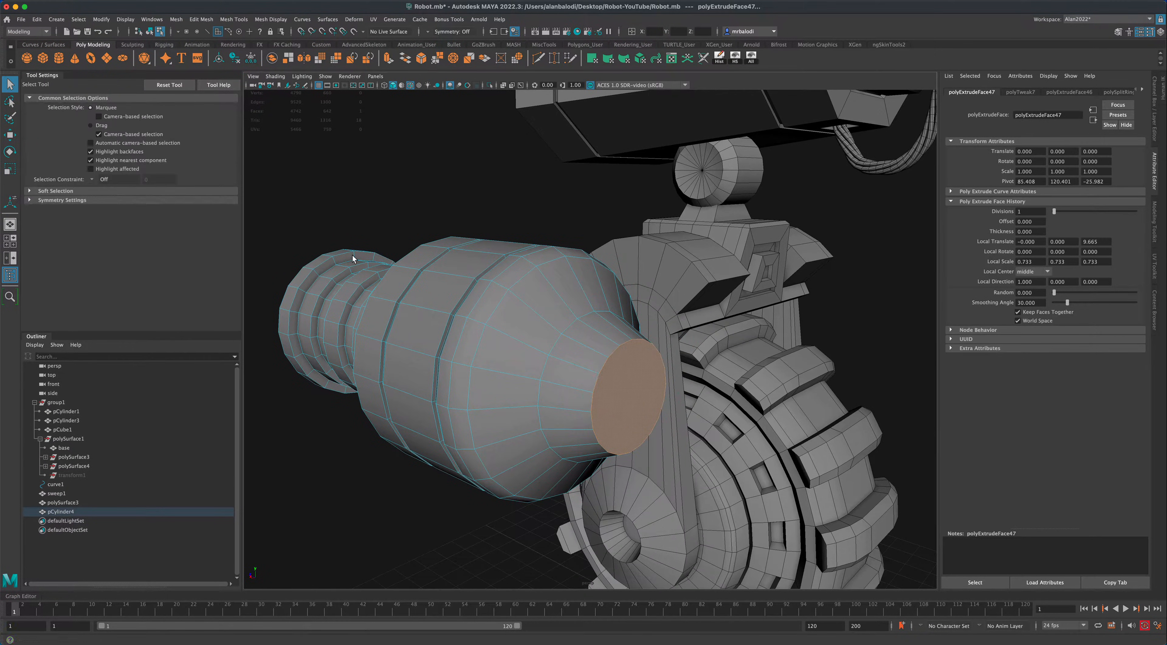
Bevel the edge loop at the base of the rear cone with a fraction of 0.1.
right_click_drag(577, 389, 564, 363)
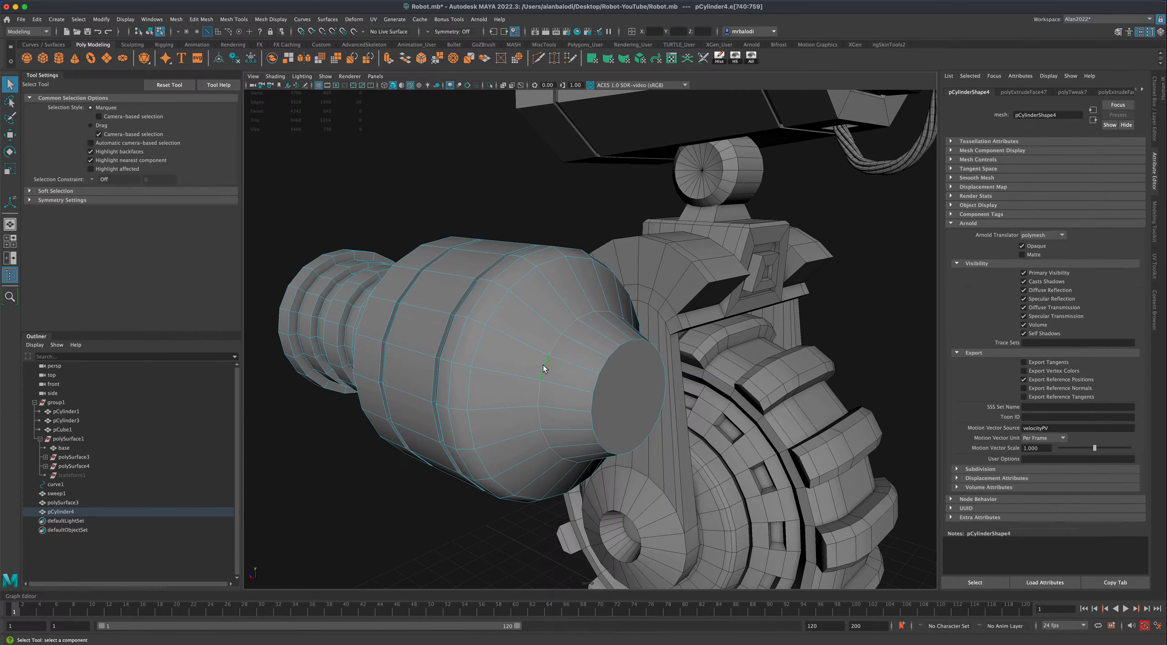
left_click(421, 59)
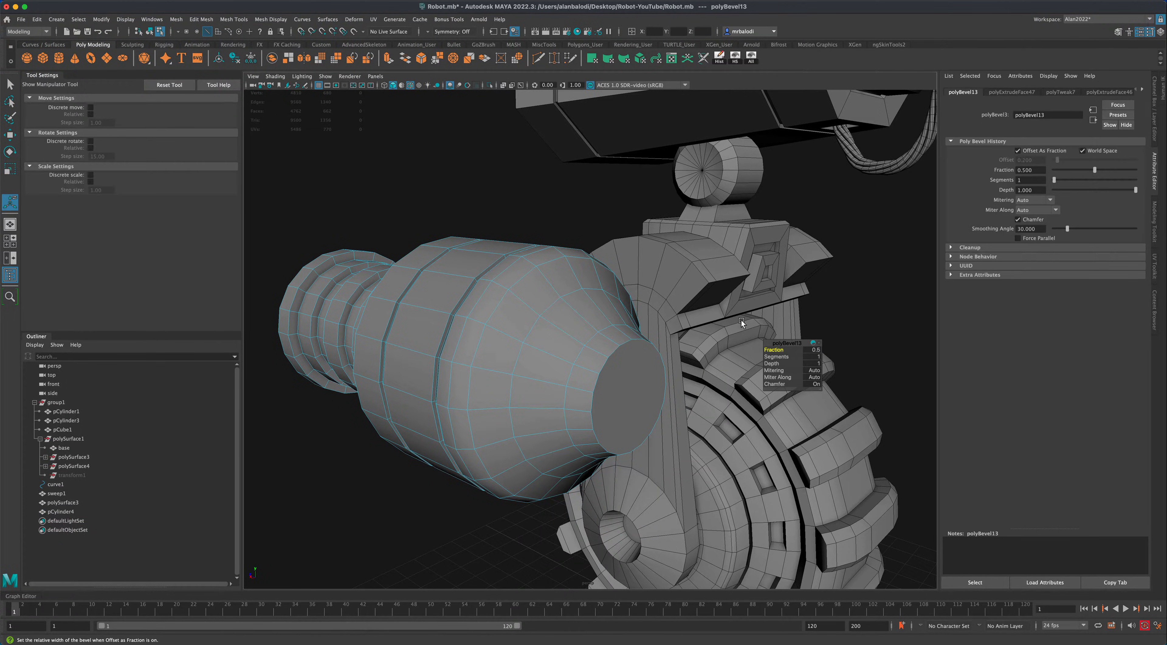
left_click_drag(774, 349, 774, 349)
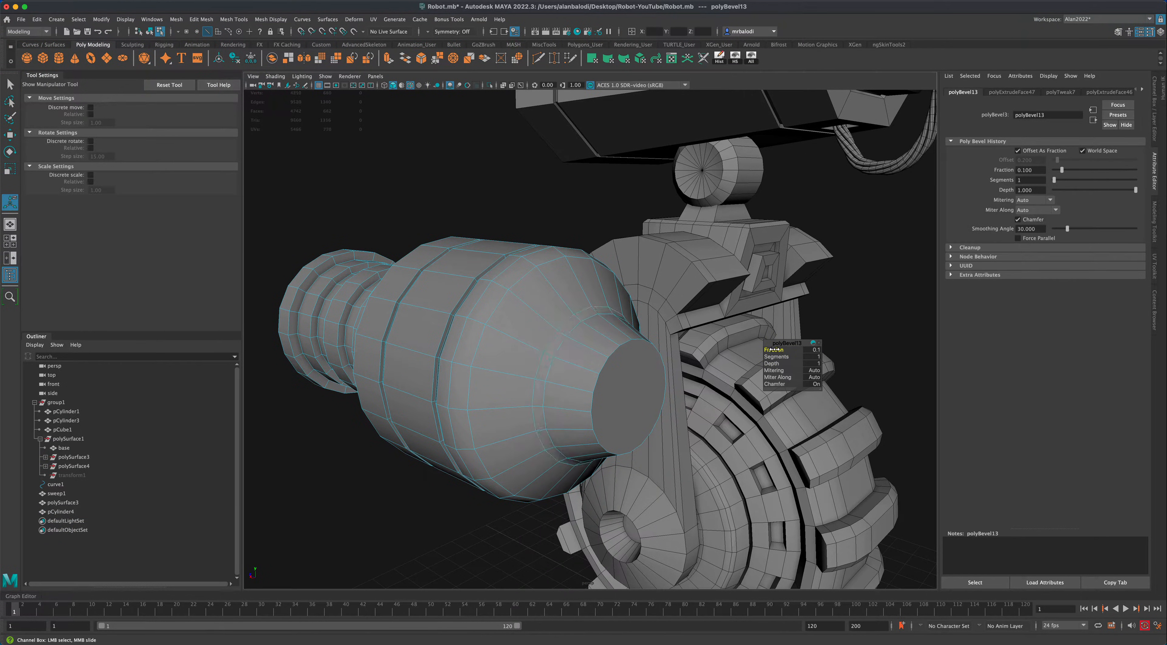
Select the narrow face ring at the rear cone's base, extrude it inward about 2 units, and return to object mode with nothing selected.
left_click(10, 85)
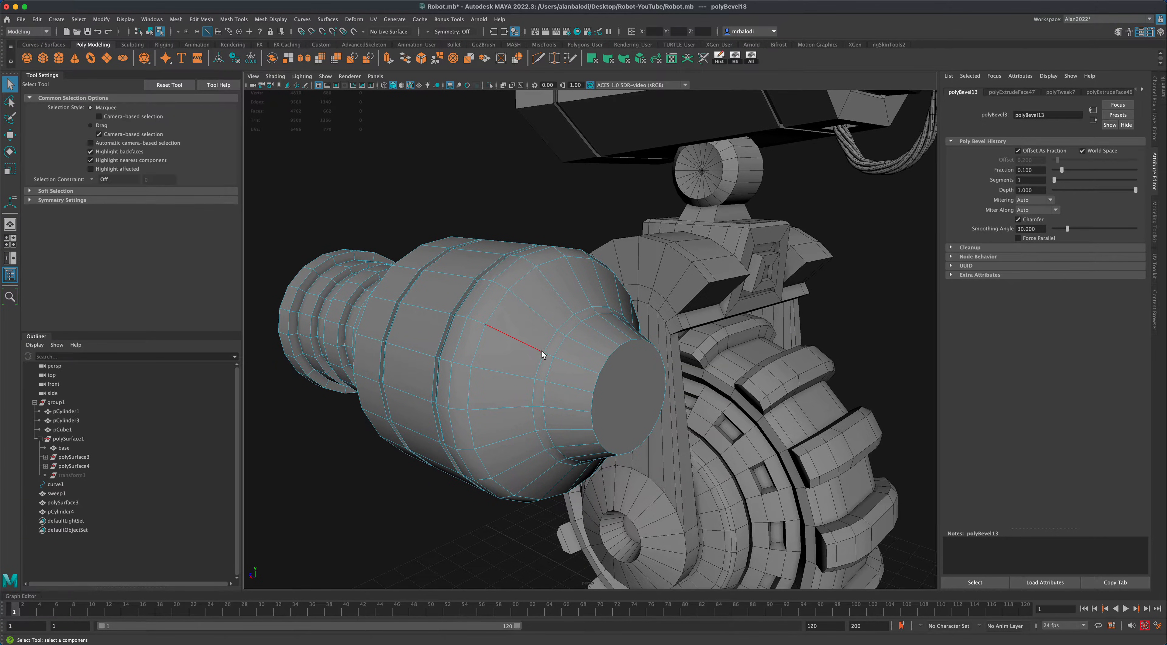
right_click_drag(542, 351, 542, 374)
left_click(545, 368)
double_click(552, 348, "shift")
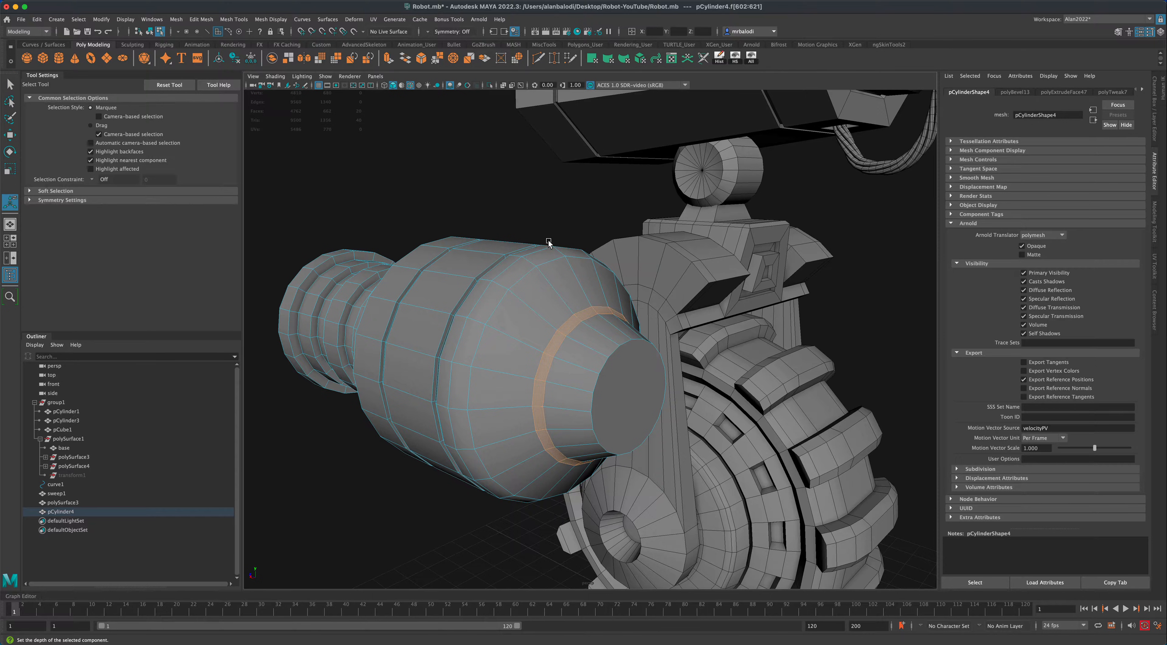
key("ctrl+e")
left_click_drag(538, 443, 513, 448, "alt")
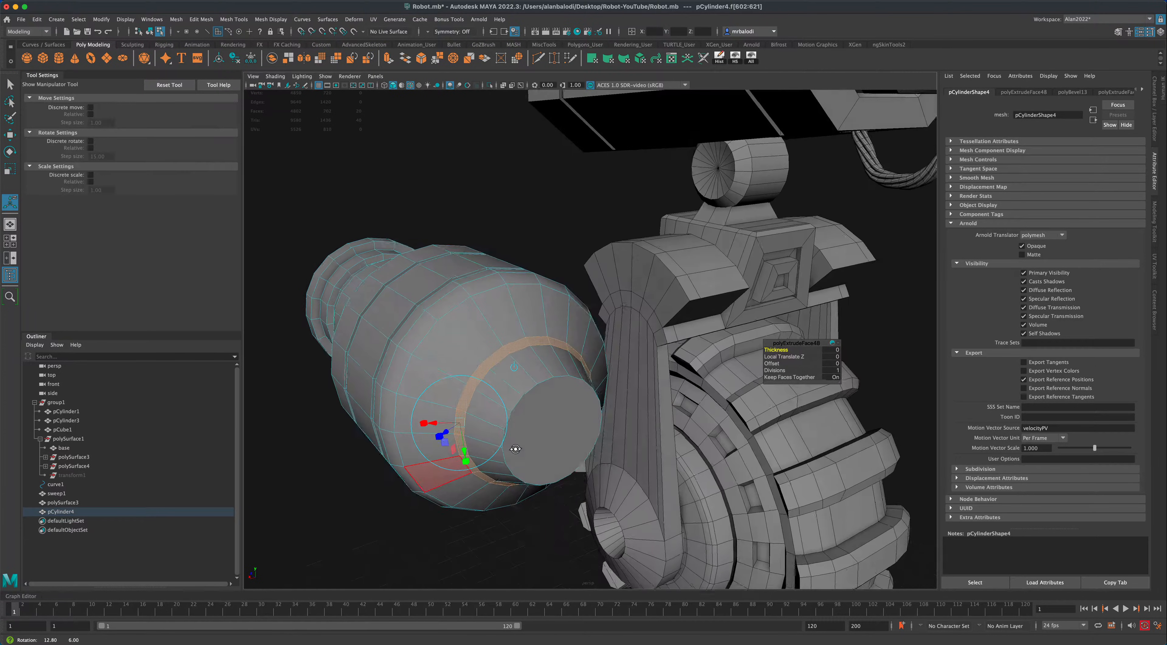
left_click_drag(441, 437, 449, 430)
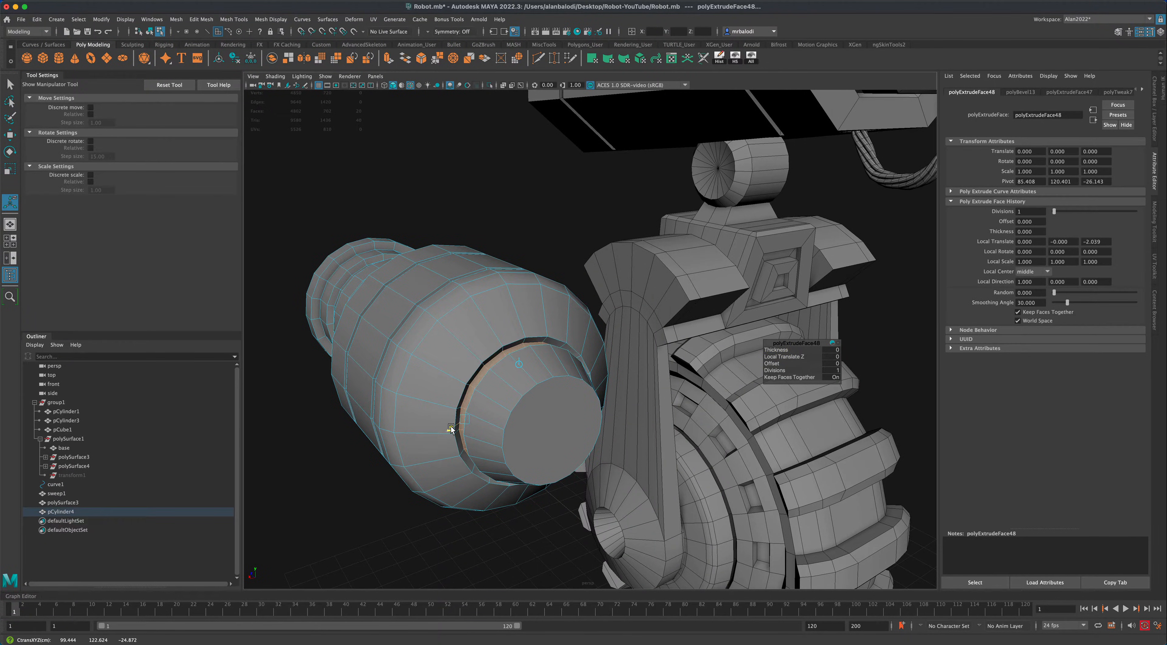
right_click_drag(494, 314, 512, 303)
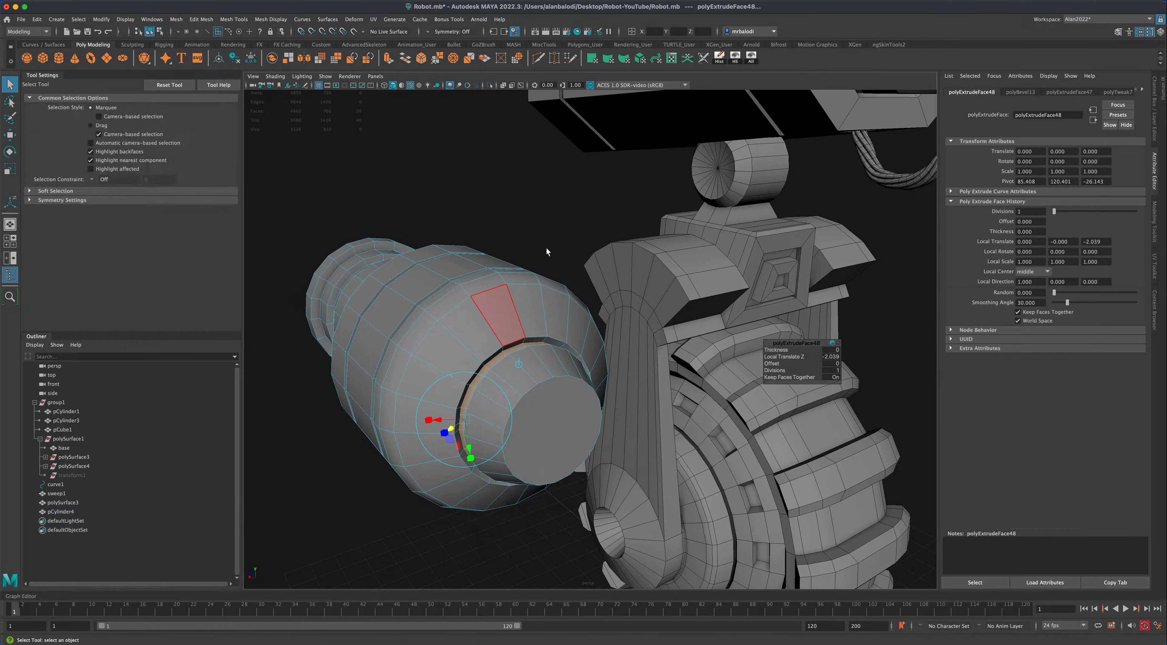
left_click(547, 253)
Scale the whole barrel object lengthwise, shift it slightly rearward along its axis, and deselect it.
scroll(510, 380, "down", 4)
mouse_move(509, 380)
left_mouse_down("alt")
mouse_move(569, 390)
mouse_move(504, 391)
left_mouse_up("alt")
scroll(555, 387, "down", 3)
left_click_drag(403, 385, 483, 375, "alt")
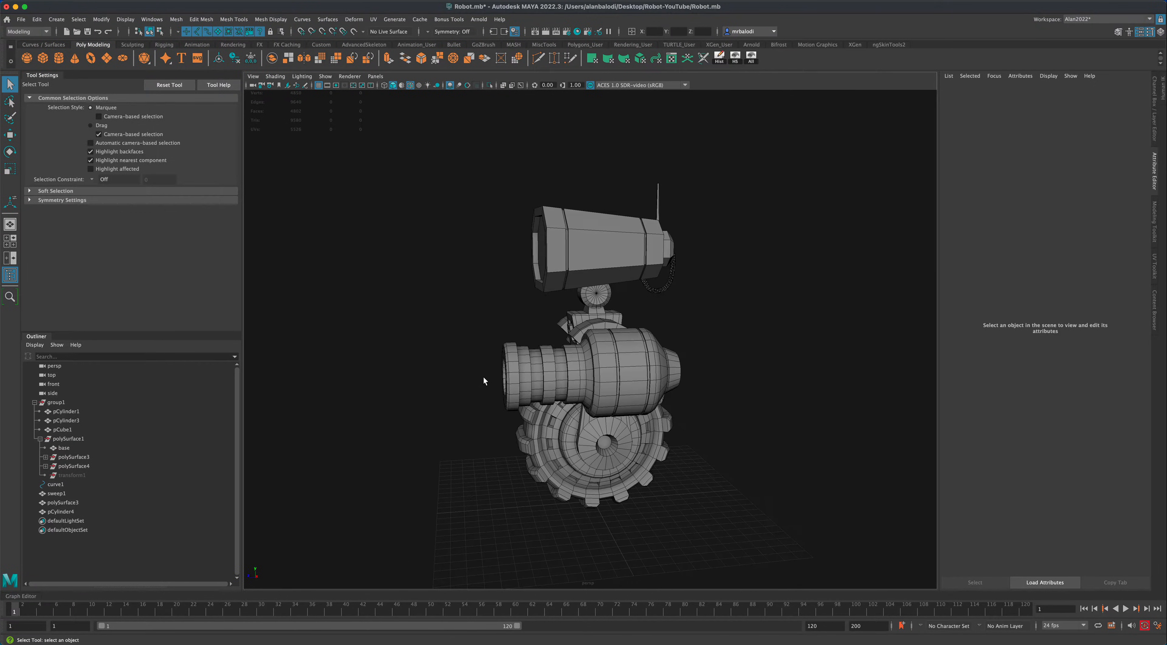
left_click(510, 372)
left_click(11, 170)
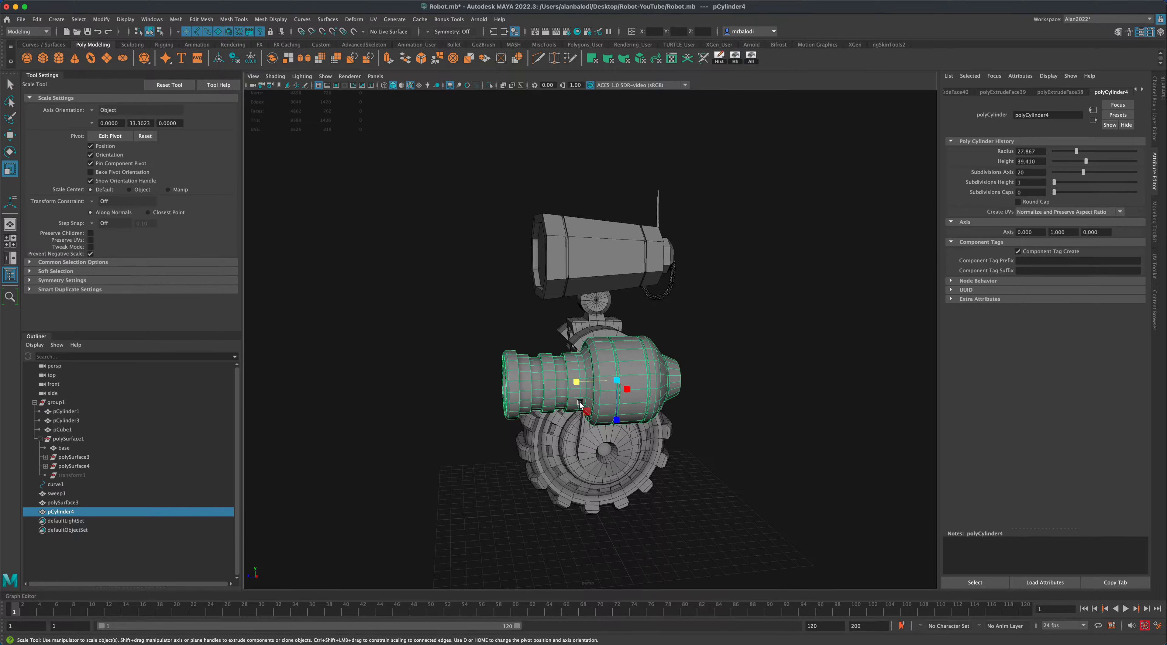
left_click_drag(578, 381, 441, 392)
key("w")
left_click_drag(321, 294, 433, 383, "alt")
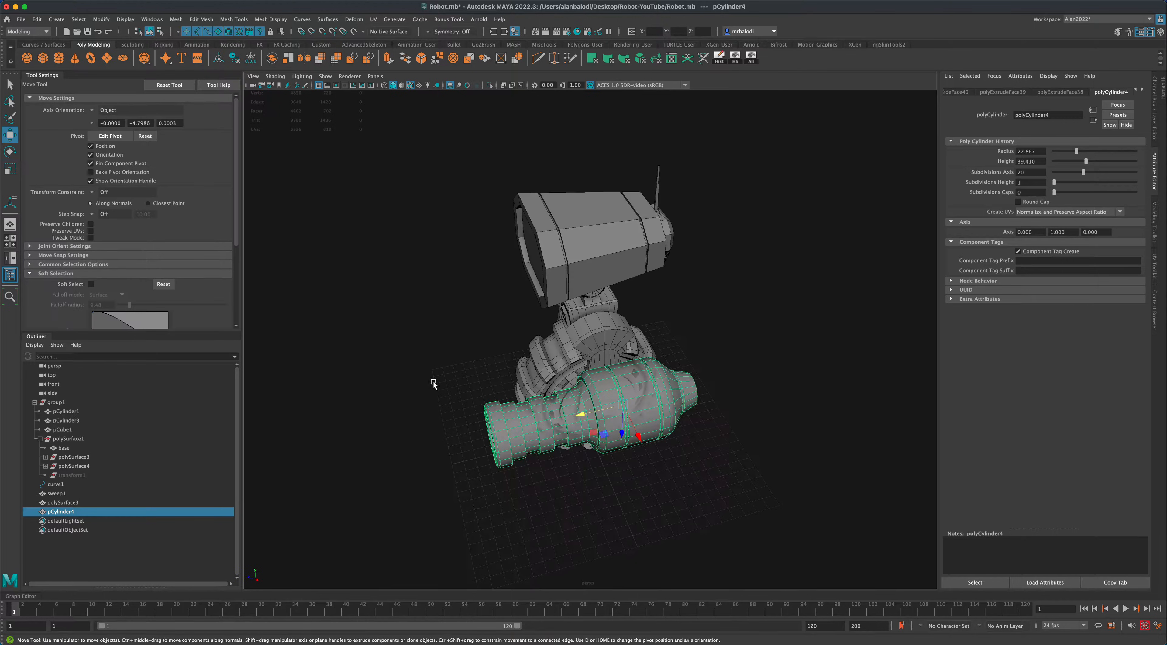
left_click(789, 468)
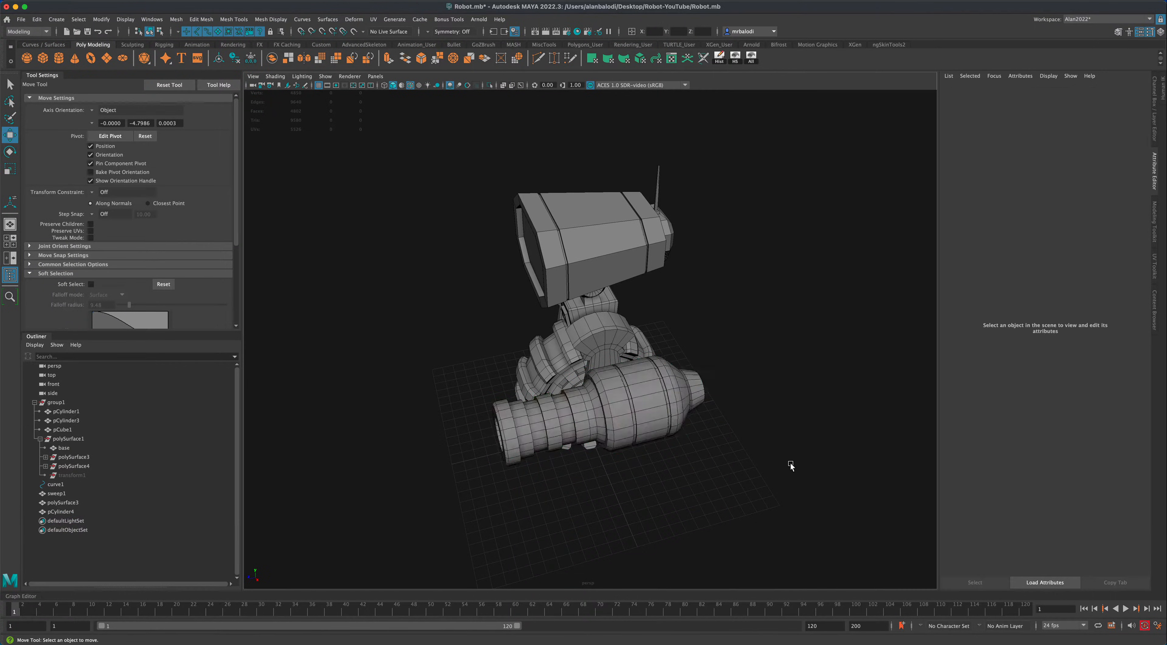
Select the face on the barrel's wide section that faces the shoulder and extrude it in place, scaled uniformly to about 0.767.
left_click_drag(789, 467, 817, 458, "alt")
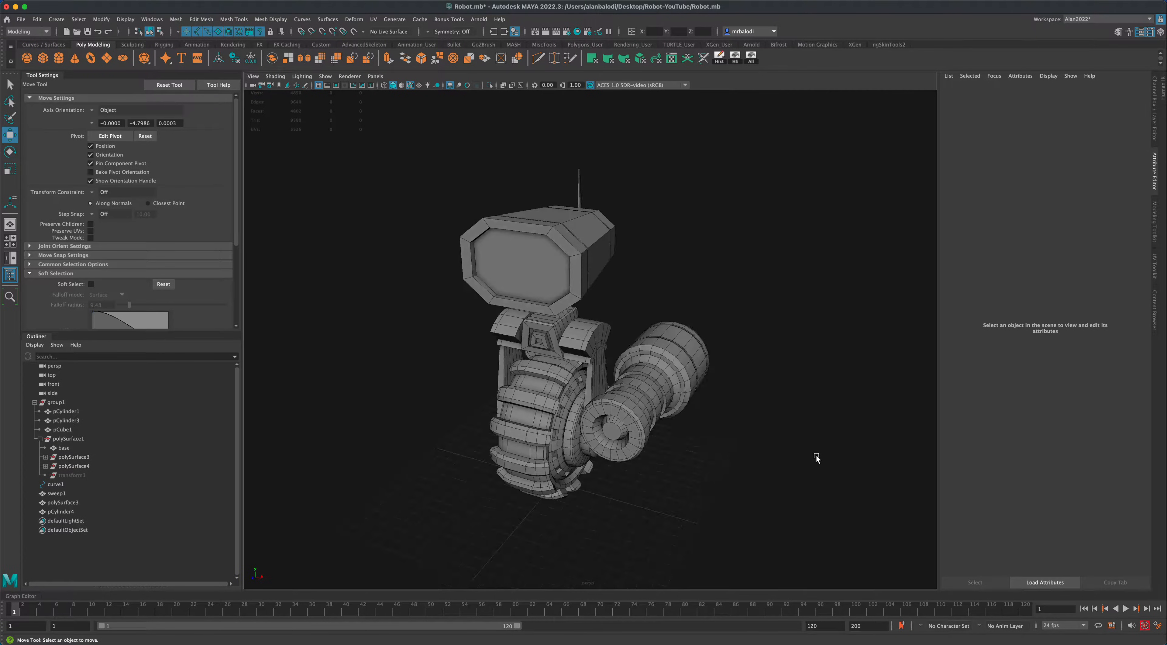
left_click(671, 359)
left_click_drag(671, 358, 602, 349, "alt")
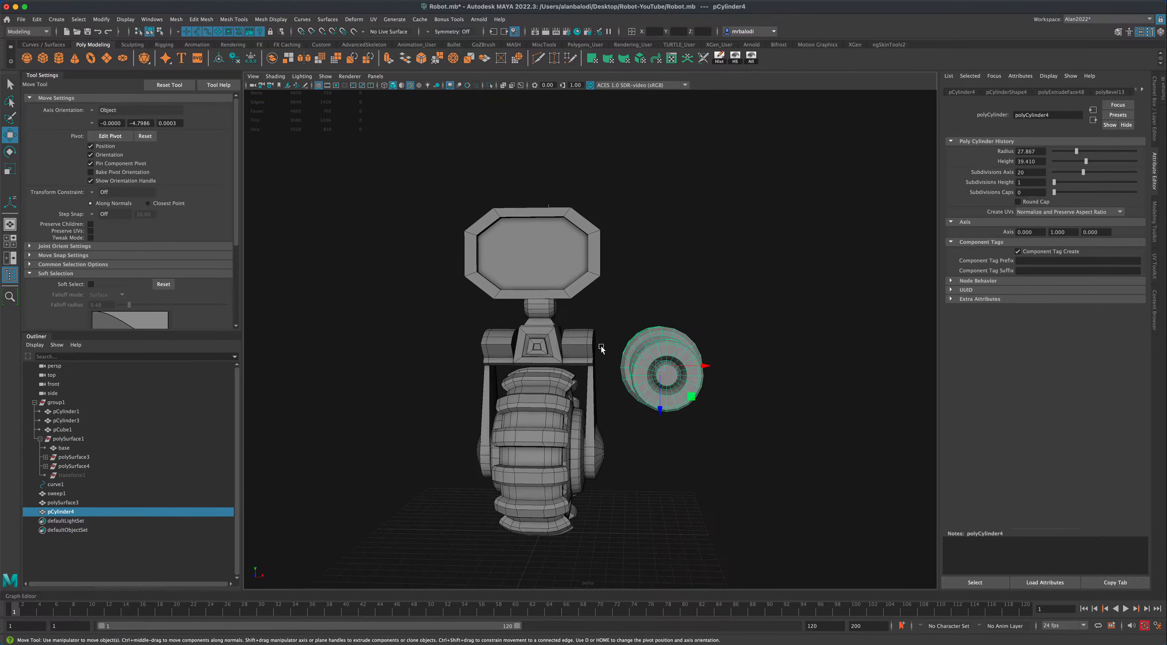
left_click(581, 340)
left_click_drag(756, 453, 682, 489, "alt")
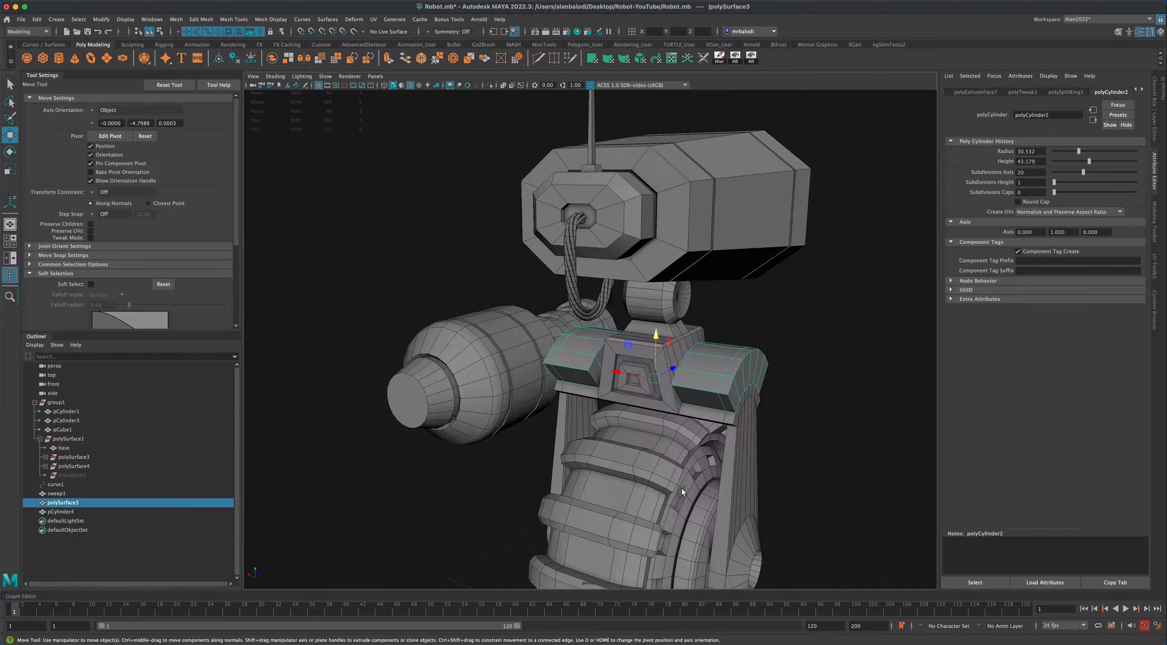
right_click_drag(410, 457, 446, 457, "alt")
left_click_drag(447, 457, 487, 485, "alt")
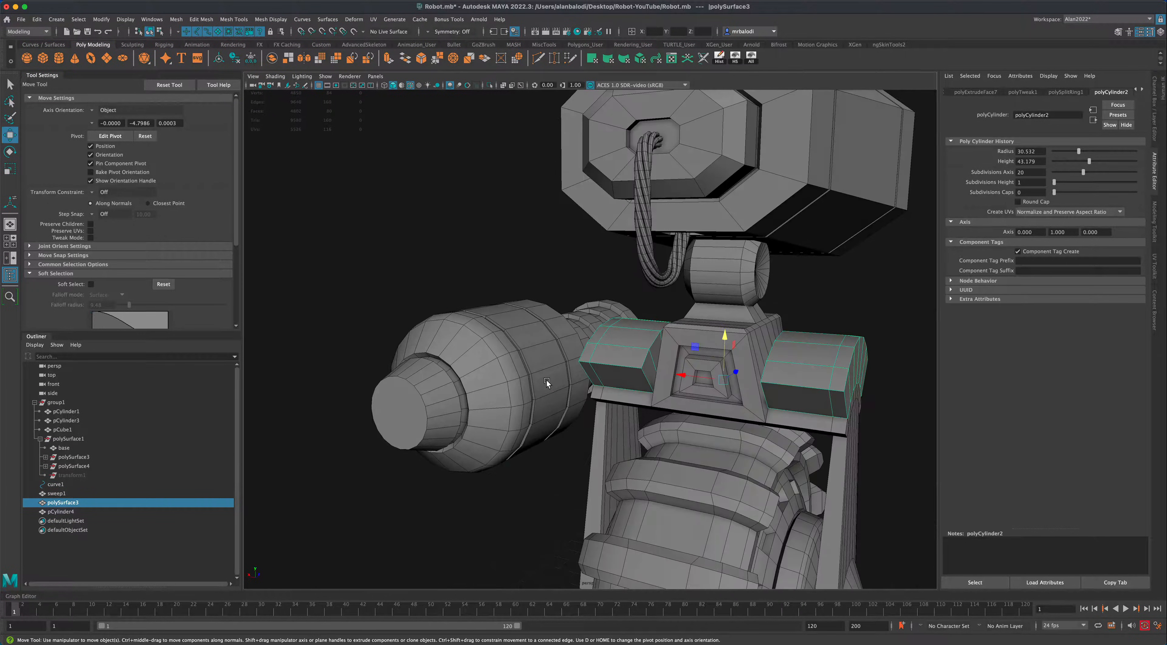
left_click(554, 382)
right_click_drag(554, 382, 554, 403)
left_click(549, 383)
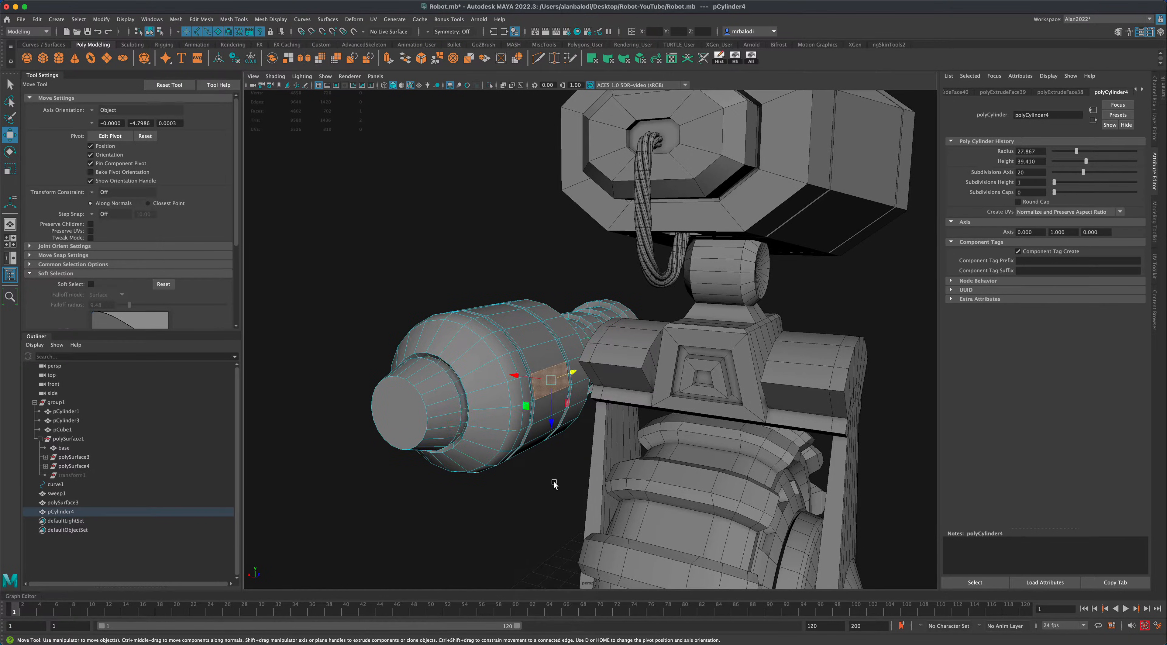
left_click_drag(553, 484, 549, 487, "alt")
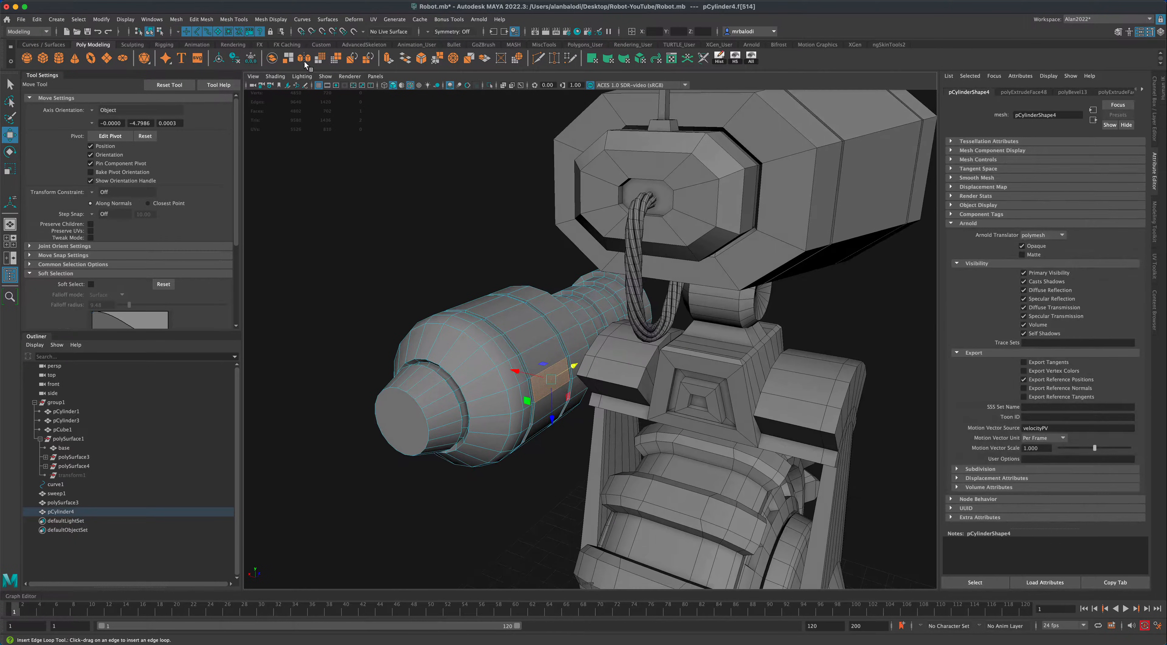
left_click(388, 59)
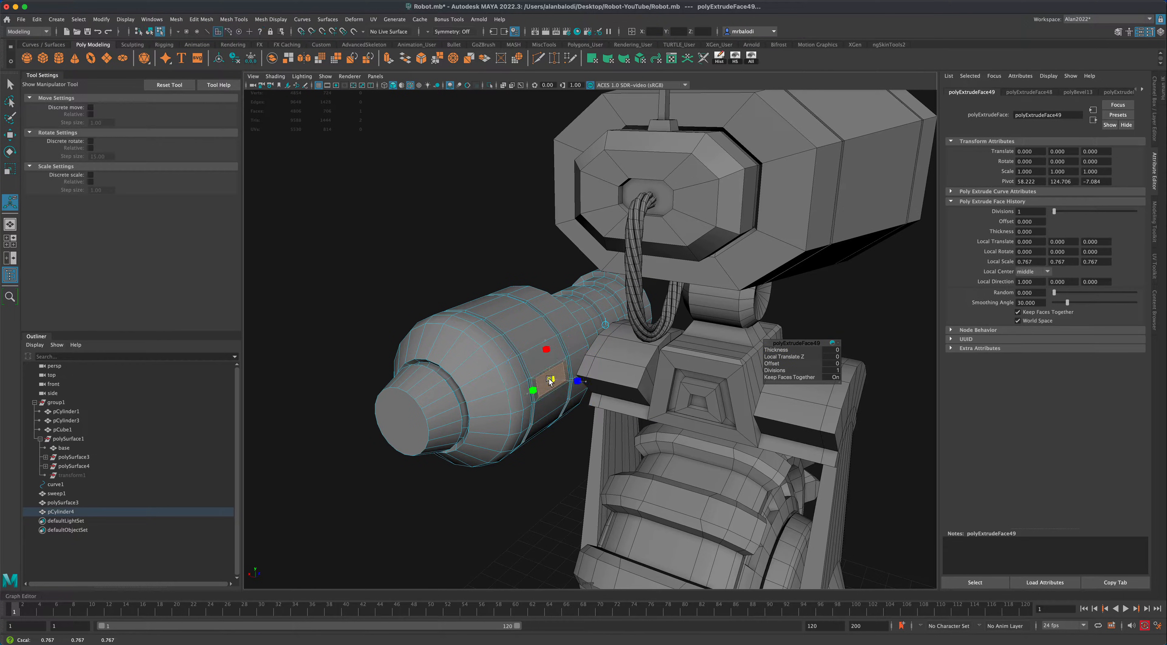
Extrude the inset barrel face inward about 2.9 units, and return to object mode with nothing selected.
left_click_drag(451, 247, 421, 418, "alt")
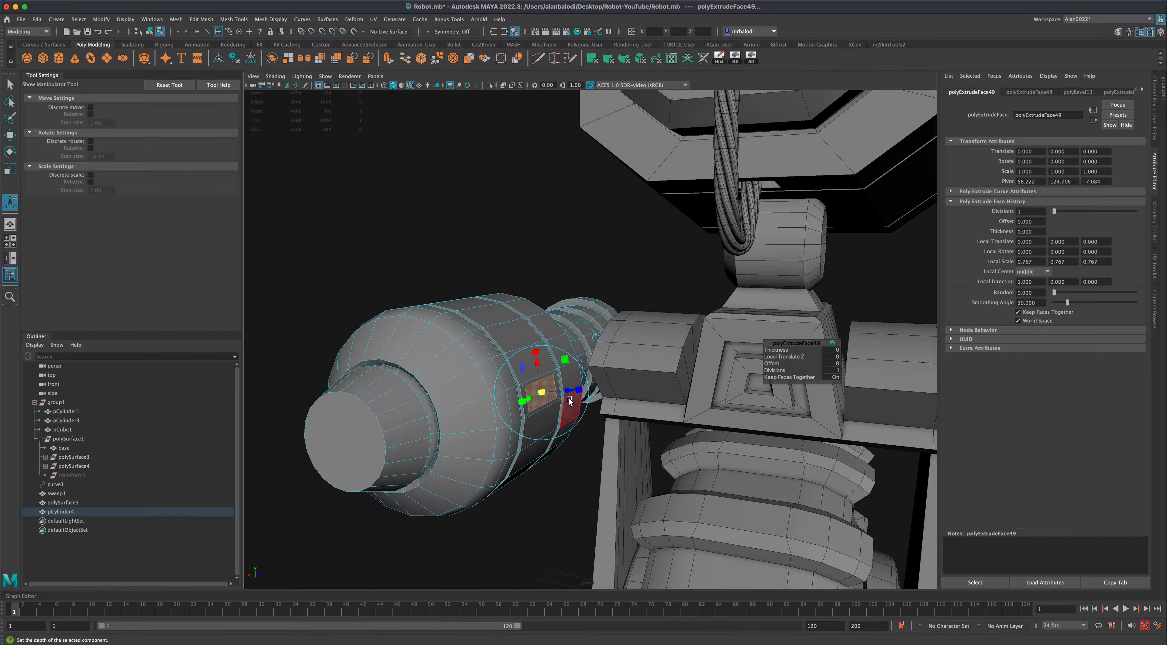
key("ctrl+e")
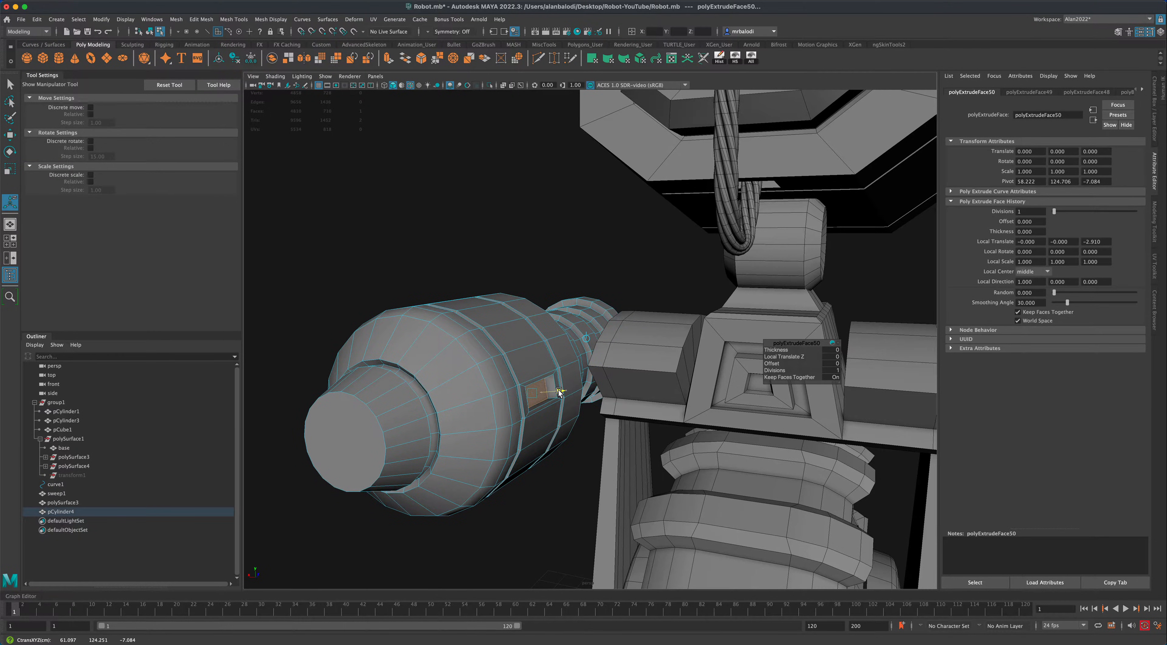
left_click_drag(557, 433, 535, 452, "alt")
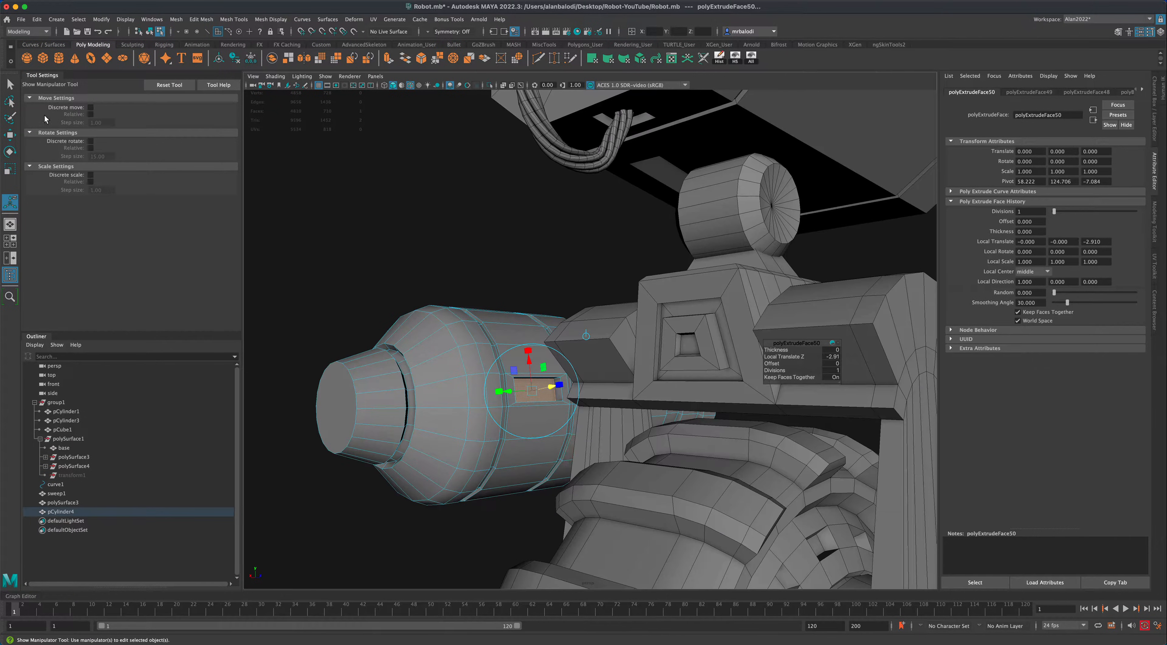
left_click(10, 85)
right_click_drag(548, 348, 560, 322)
left_click(517, 272)
Select the four middle faces on the outer side of the shoulder pad and extrude them in place, scaled uniformly to about 0.533.
left_click_drag(467, 406, 572, 330, "alt")
left_click(574, 324)
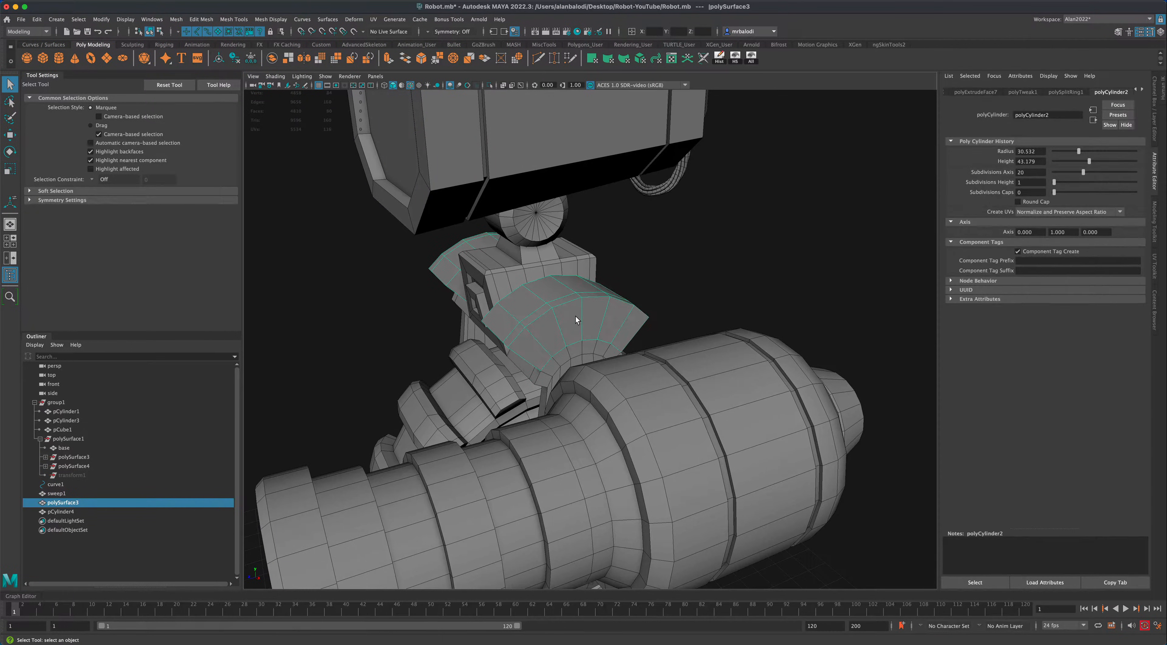
right_click_drag(575, 317, 577, 343)
left_click(566, 319)
left_click(594, 320, "shift")
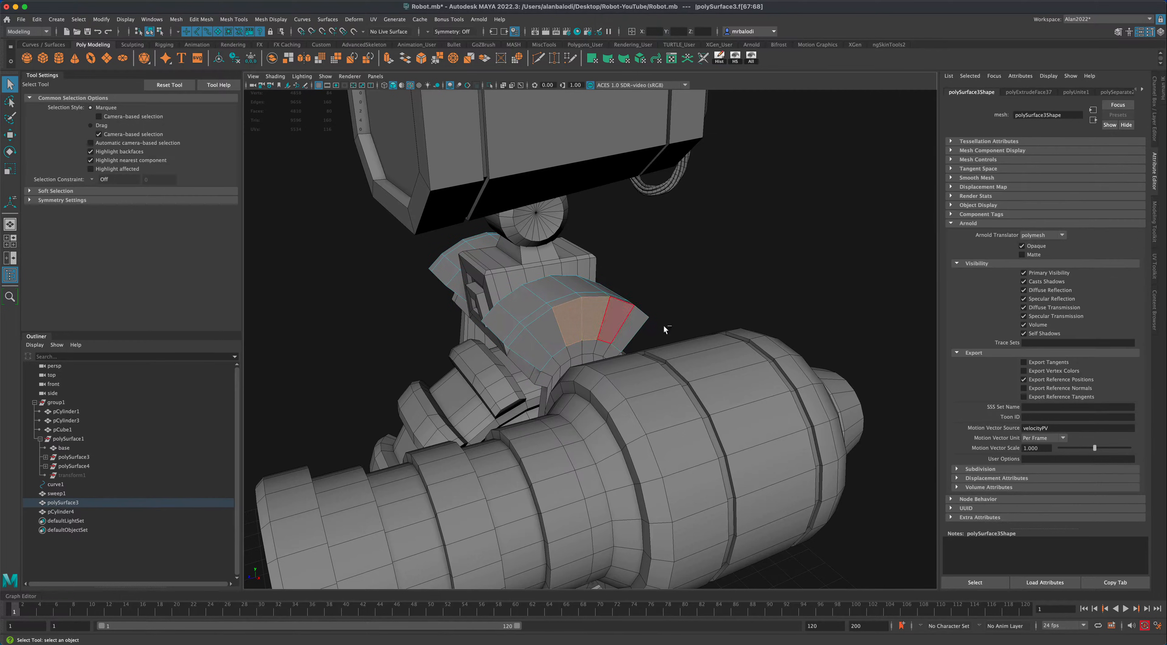
left_click_drag(663, 329, 637, 327, "alt")
left_click(562, 336, "shift")
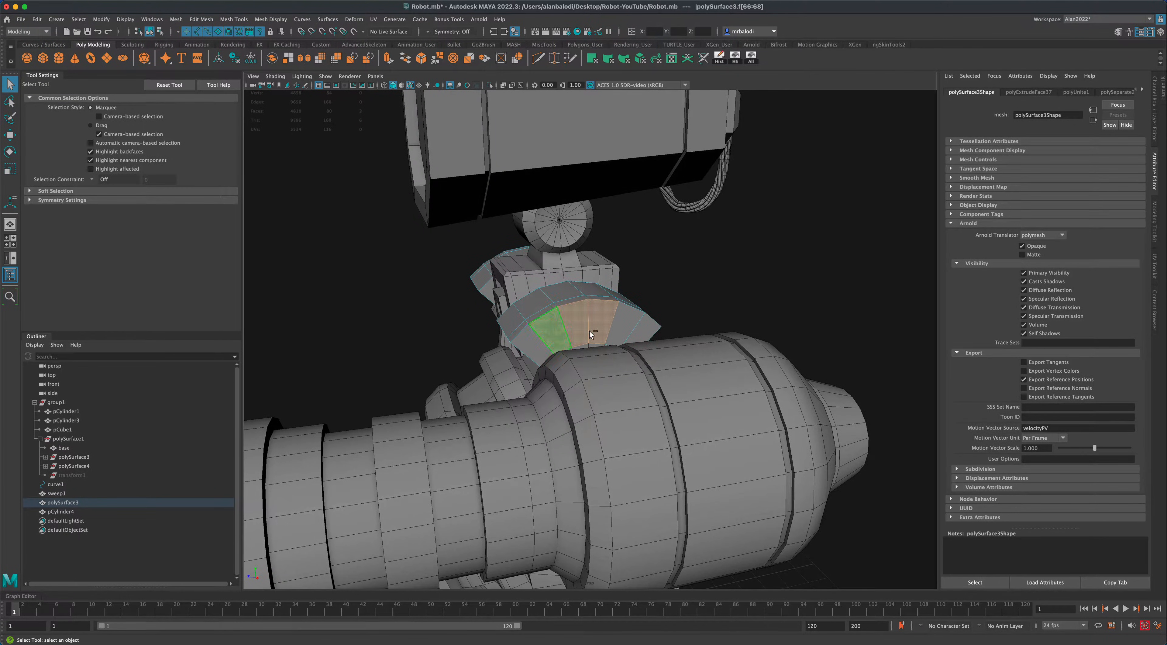
left_click(621, 333, "shift")
left_click_drag(754, 315, 724, 346, "alt")
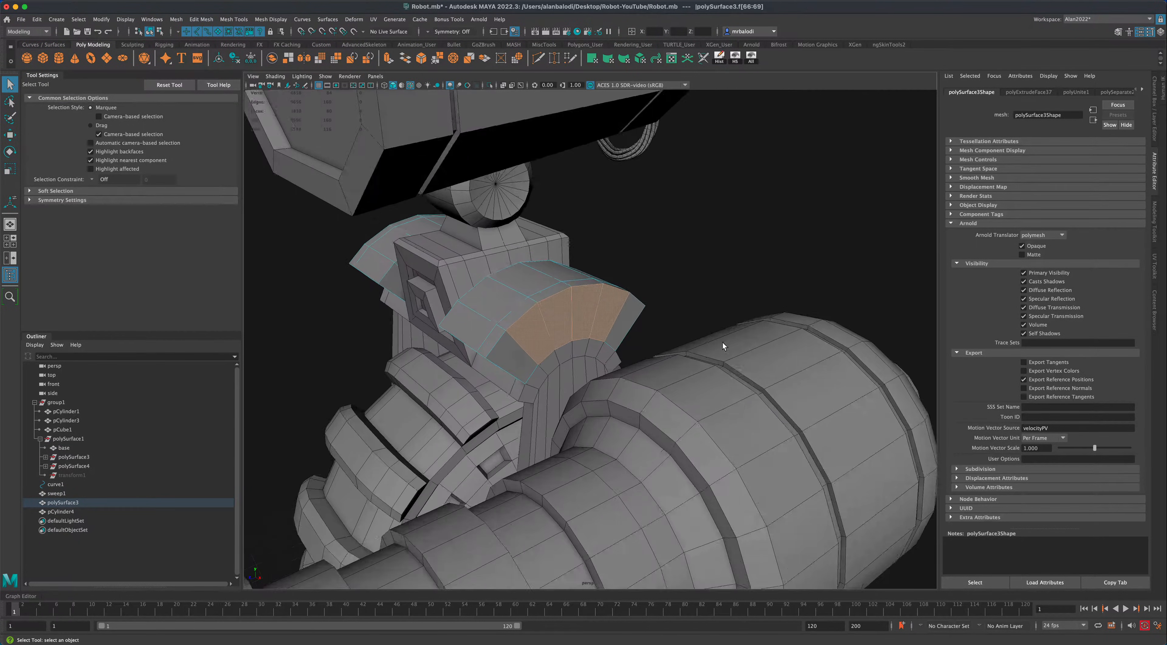
left_click(387, 59)
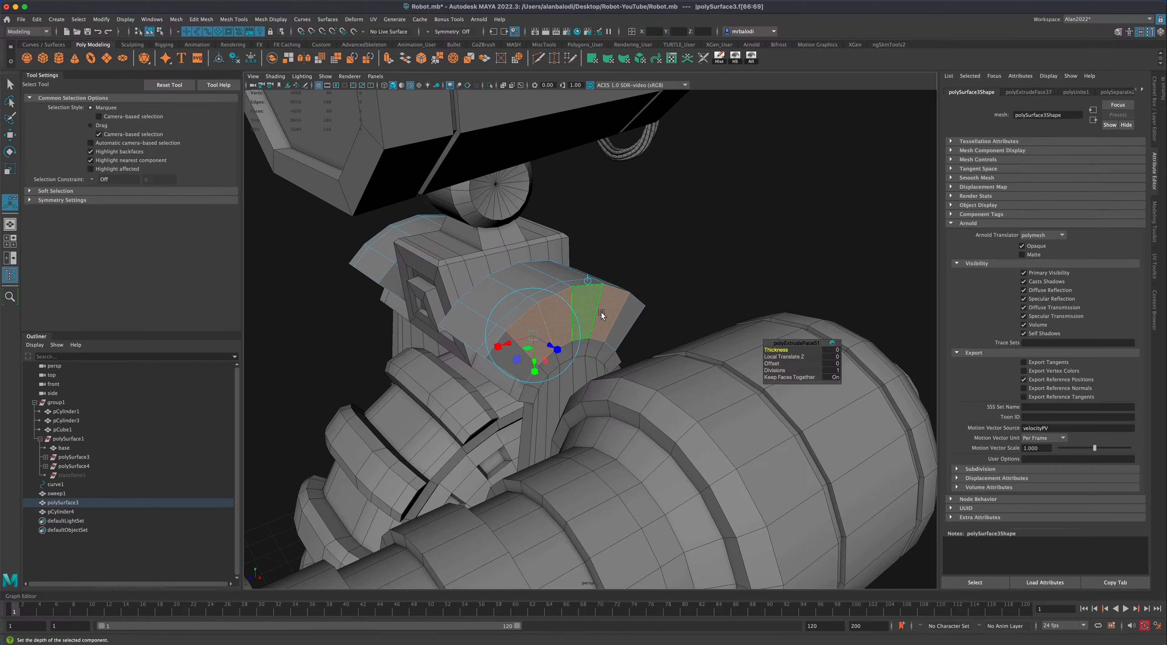
left_click(554, 351)
left_click_drag(534, 335, 529, 338)
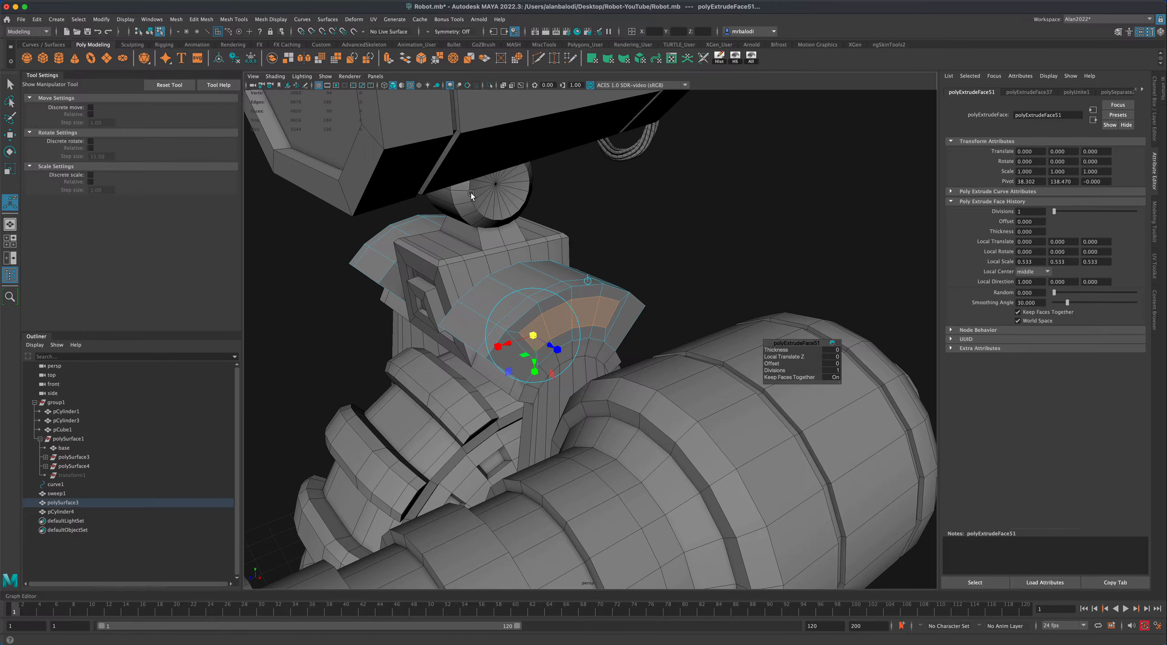
Extrude the inset shoulder faces inward about 3.6 units, and return to object mode with nothing selected.
key("ctrl+e")
left_click_drag(553, 345, 542, 343)
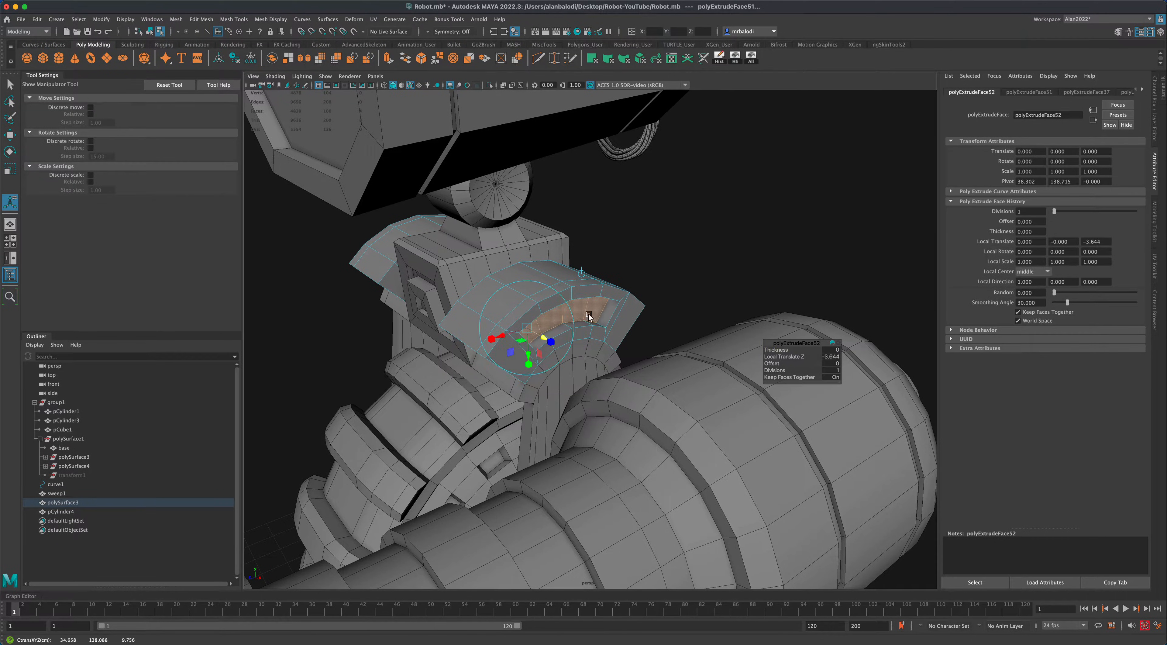
right_click(627, 311)
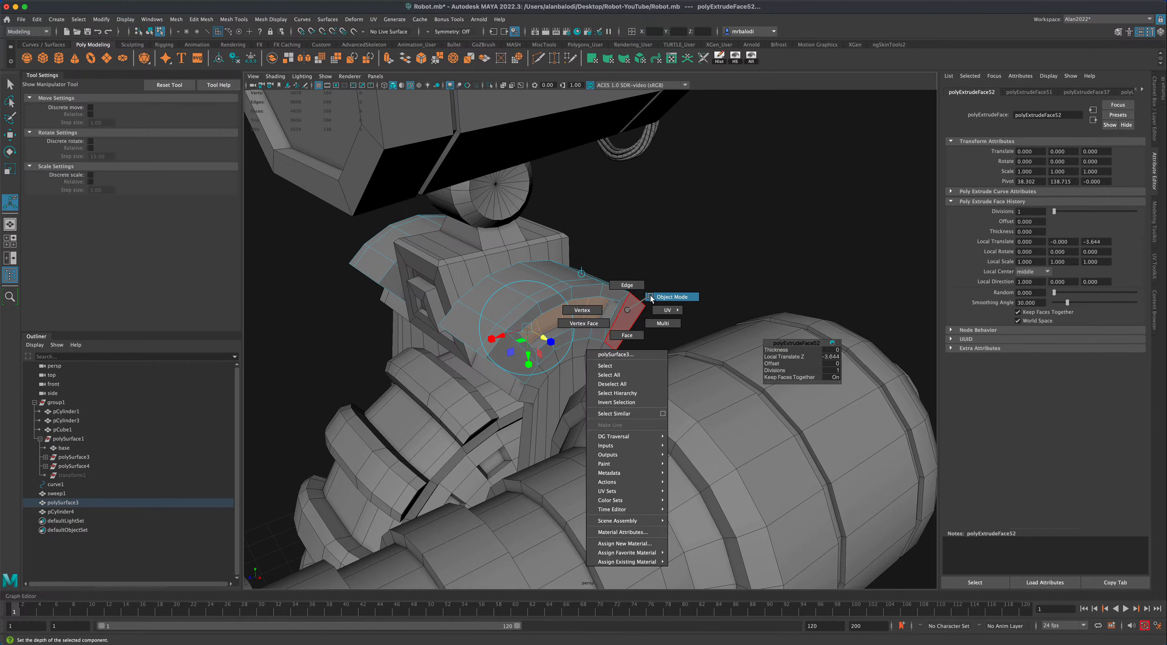
right_click_drag(651, 297, 654, 296)
key("q")
left_click(742, 278)
Extrude the floor face of the barrel's side recess outward about 2.3 units, scaled uniformly to about 0.667.
left_click_drag(733, 279, 606, 388, "alt")
left_click_drag(649, 342, 623, 373, "alt")
left_click(487, 385)
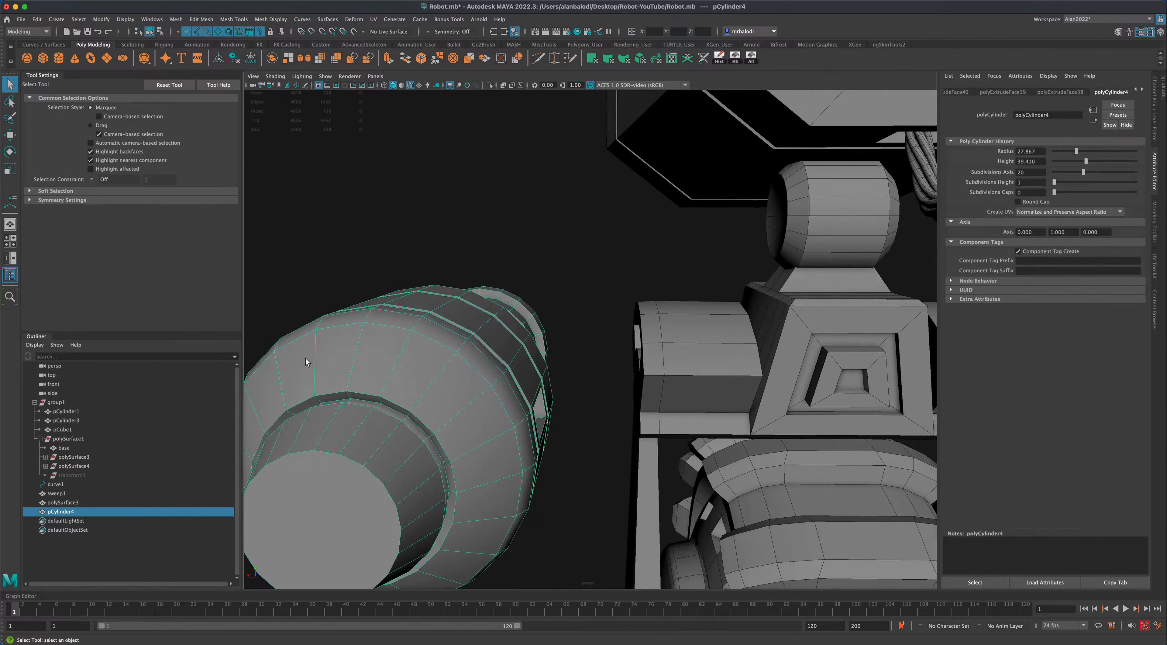
left_click(11, 136)
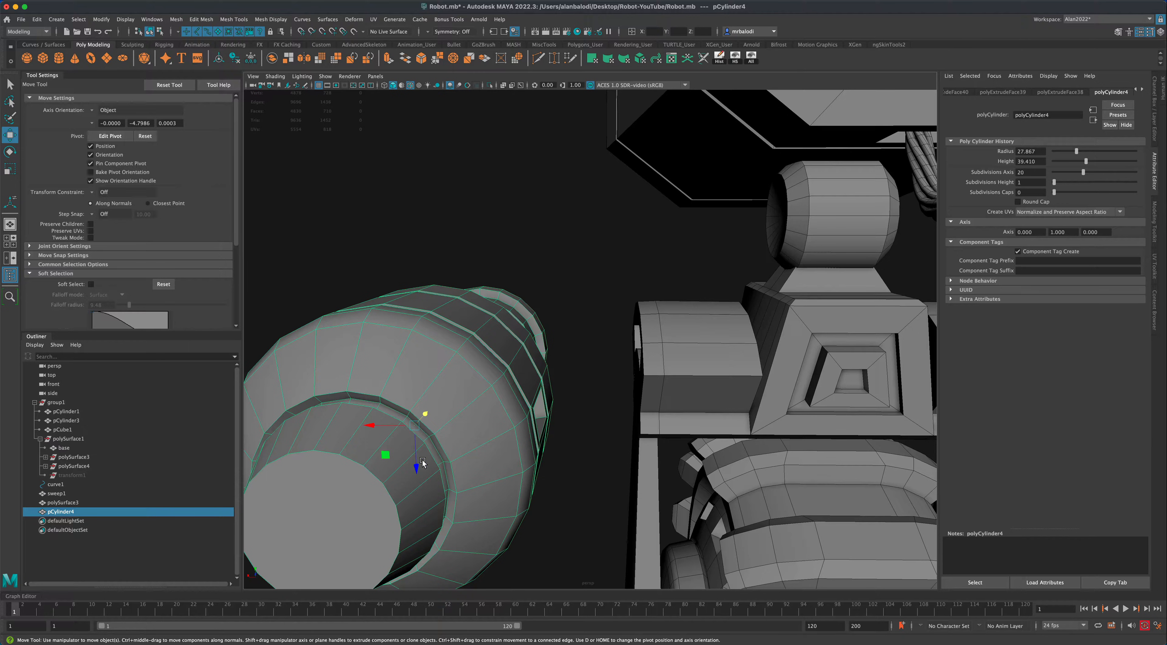
left_click_drag(418, 469, 550, 401, "alt")
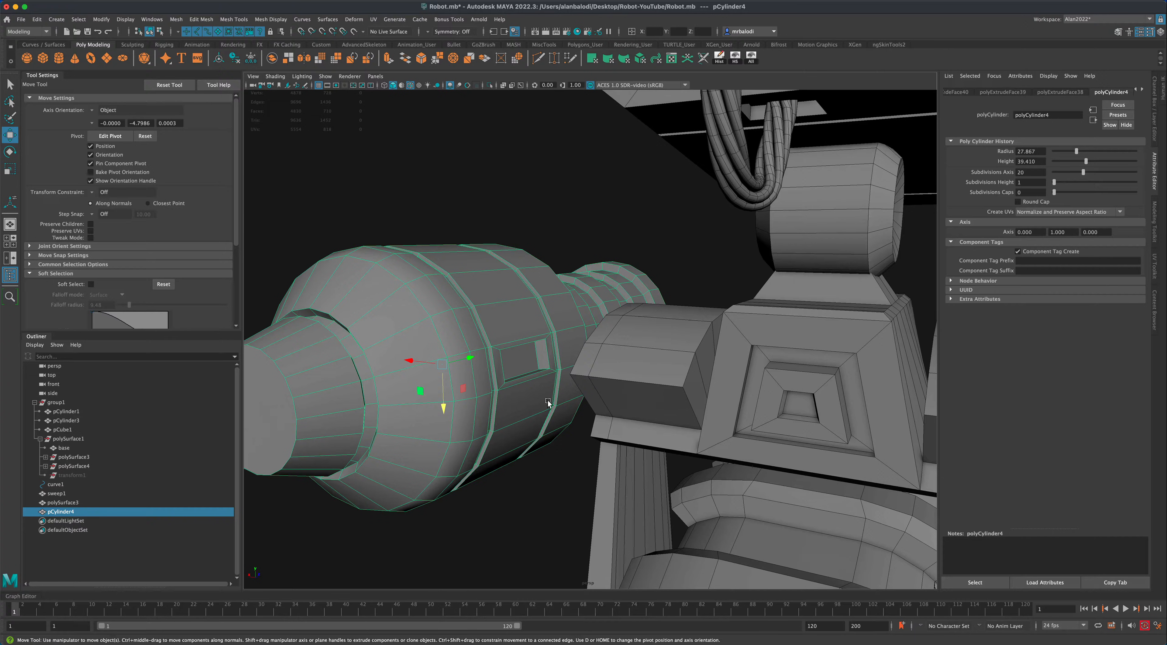
right_click_drag(523, 361, 526, 385)
left_click(522, 366)
left_click_drag(550, 465, 547, 469, "alt")
left_click(388, 58)
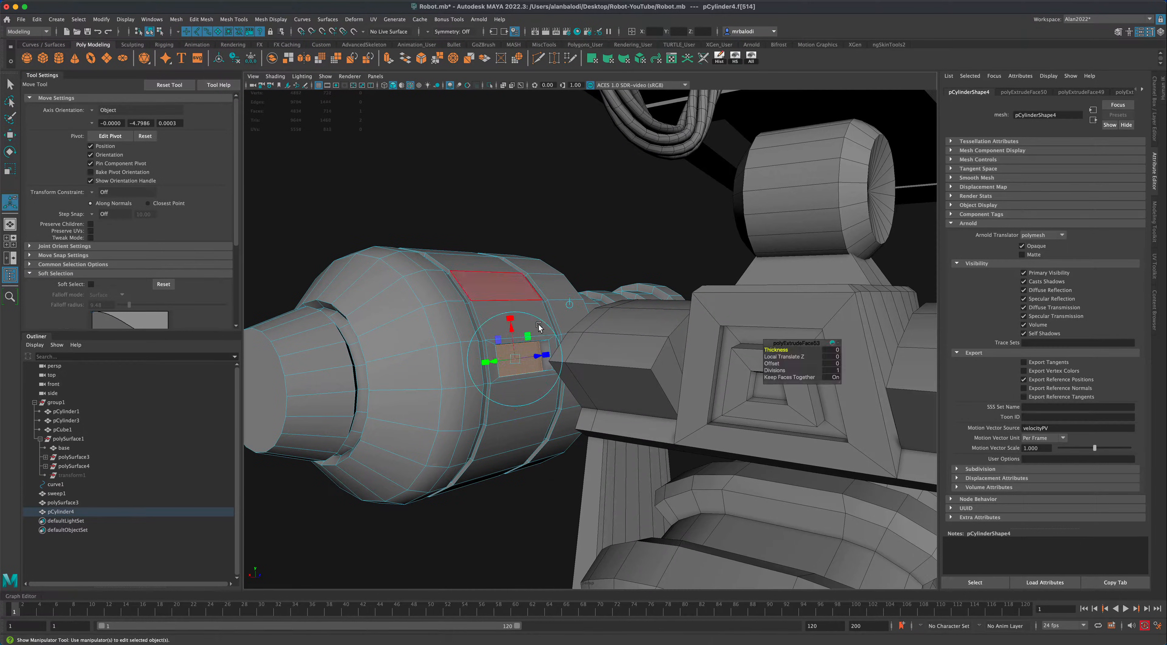
left_click_drag(515, 358, 514, 359)
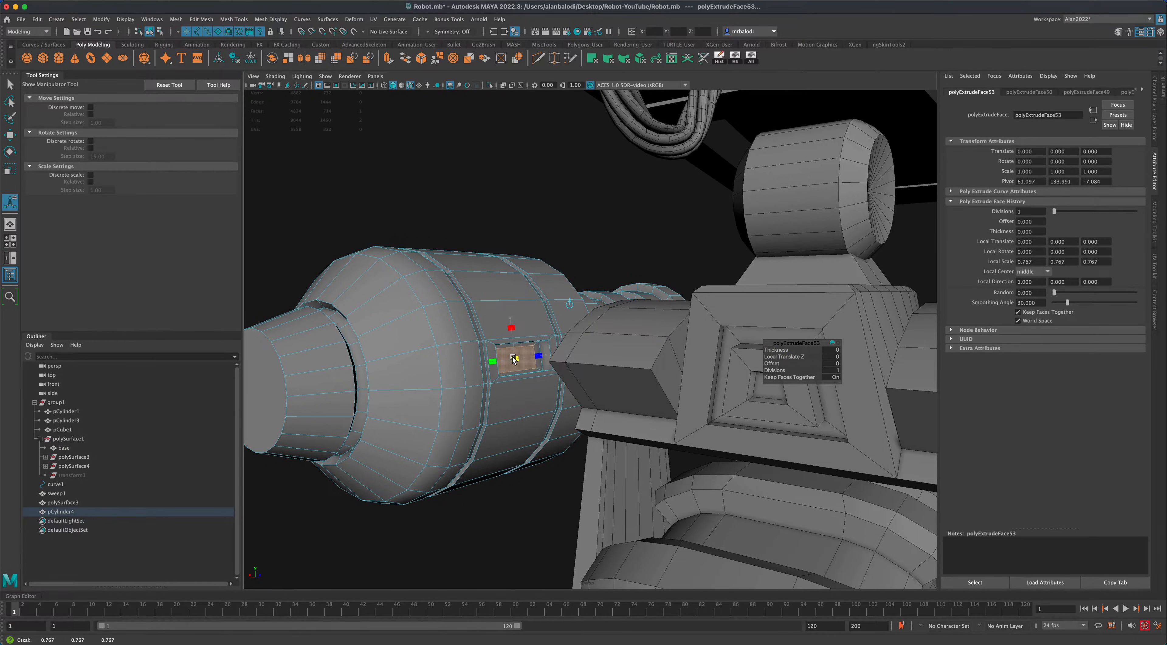
left_click_drag(463, 169, 476, 181, "alt")
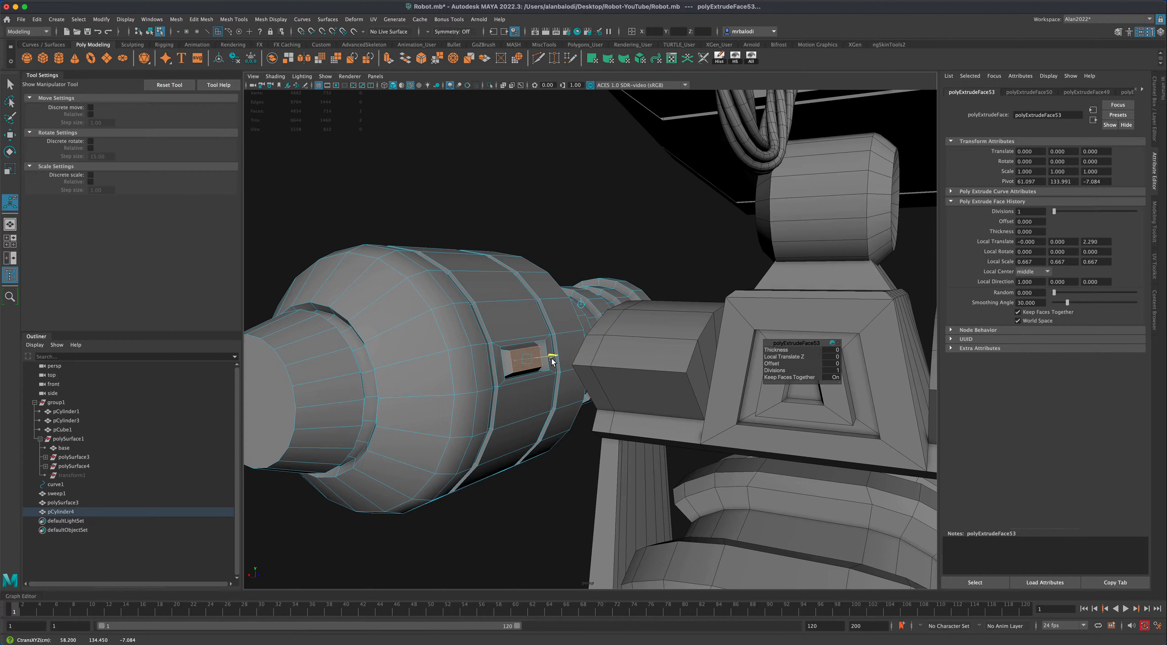
Extrude the recess peg's end face about 11.6 units toward the shoulder, and return to object mode with nothing selected.
left_click_drag(571, 239, 581, 244, "alt")
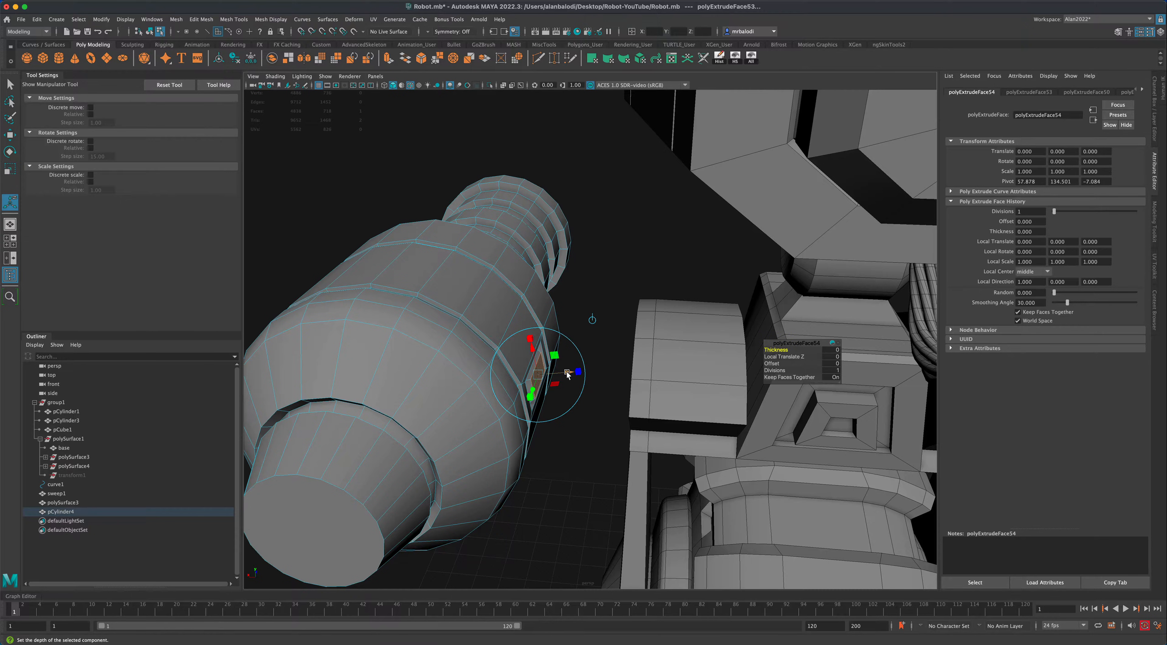
left_click_drag(567, 372, 617, 377)
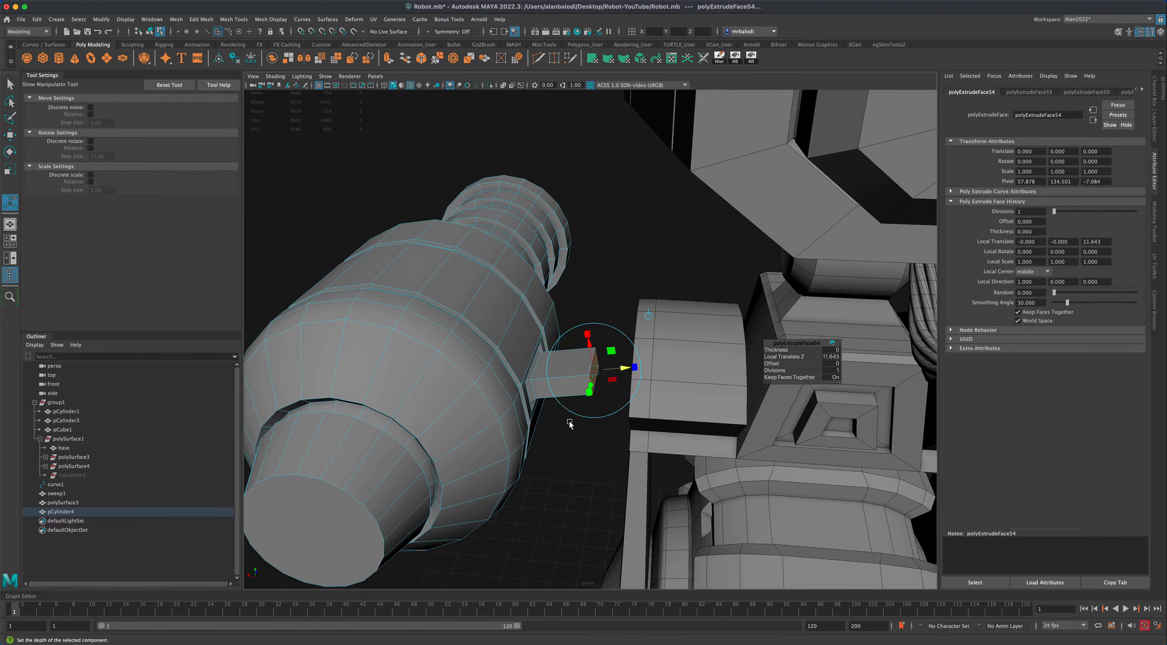
left_click_drag(569, 424, 625, 432, "alt")
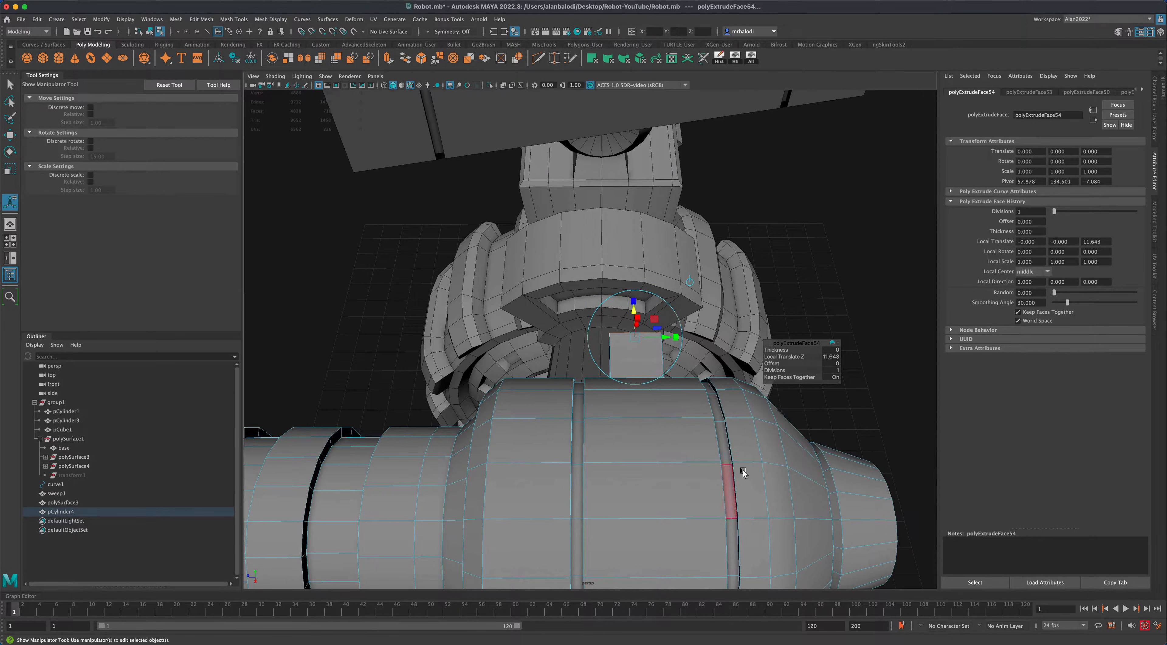
right_click_drag(776, 451, 823, 373)
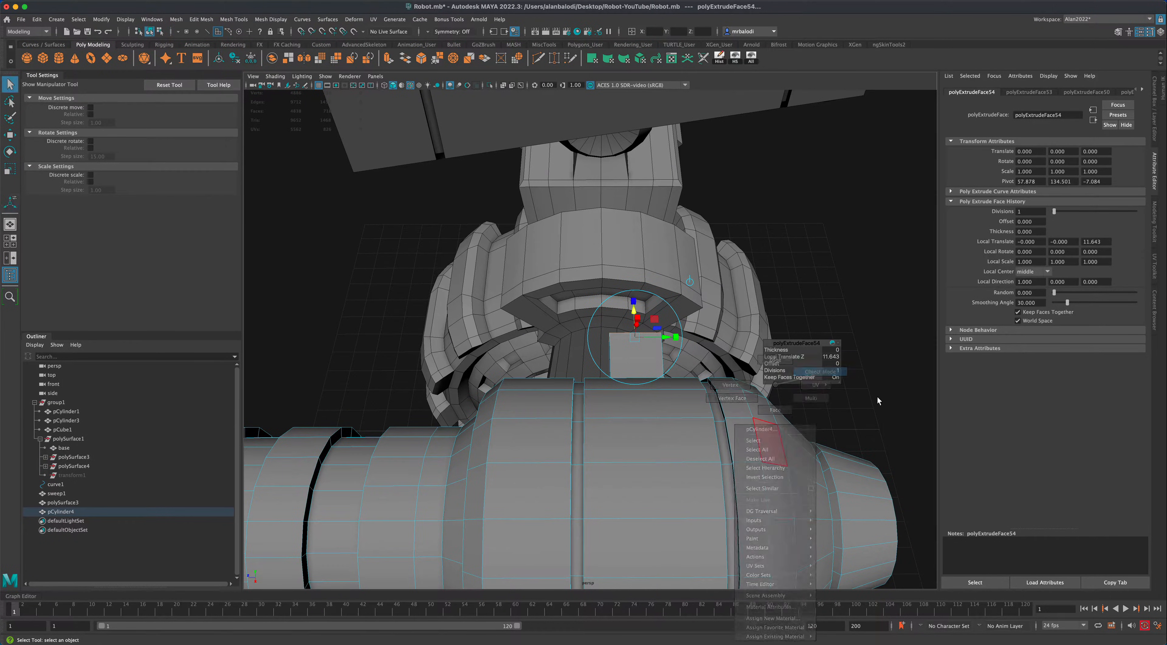
left_click(877, 395)
Slide the whole barrel forward along its length to line up its connecting peg with the middle of the shoulder.
left_click(710, 443)
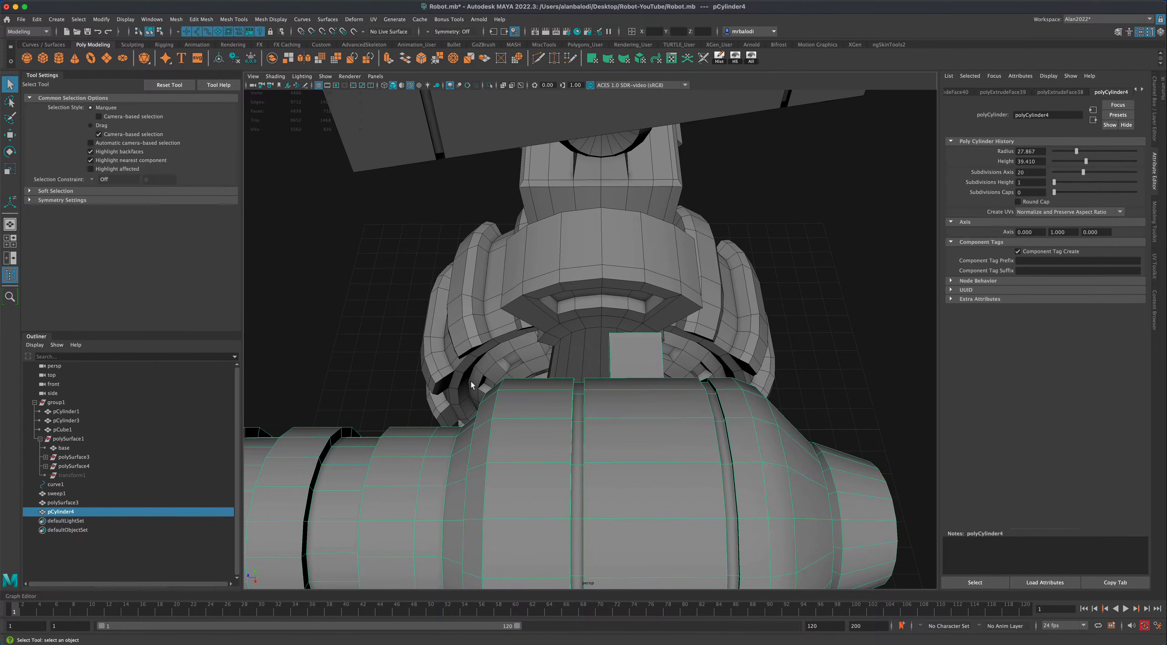
left_click(11, 137)
left_click_drag(573, 522, 535, 513)
Turn on X-ray shading in the top view and move the barrel slightly outward, away from the robot's body.
key("space")
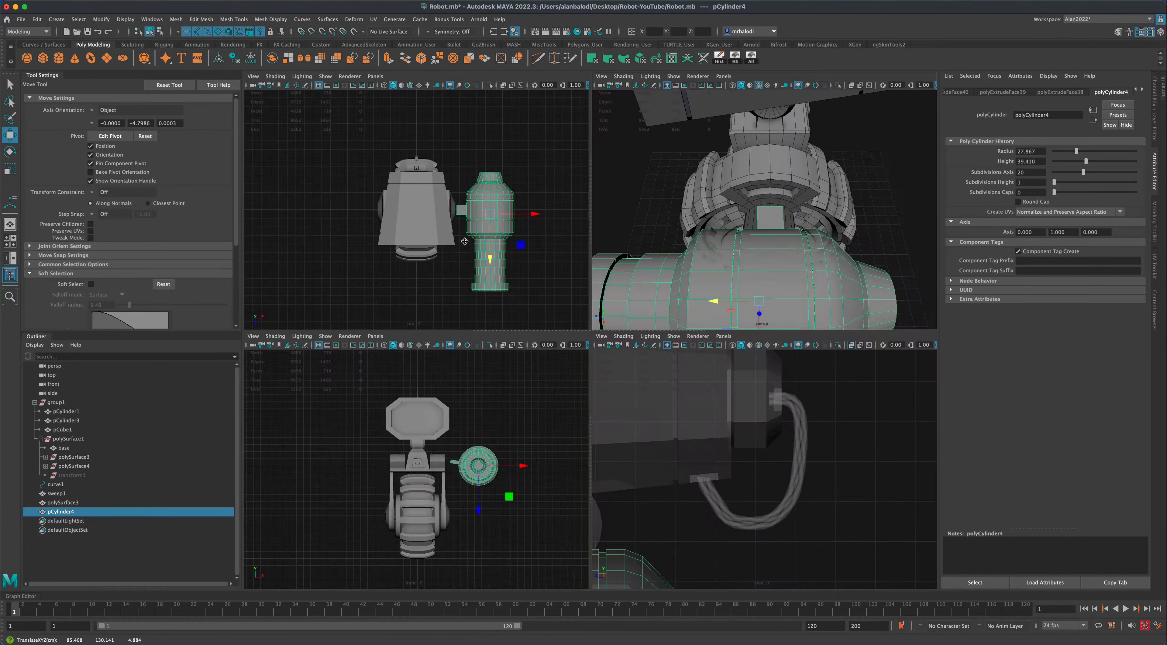
key("space")
scroll(624, 435, "up", 5)
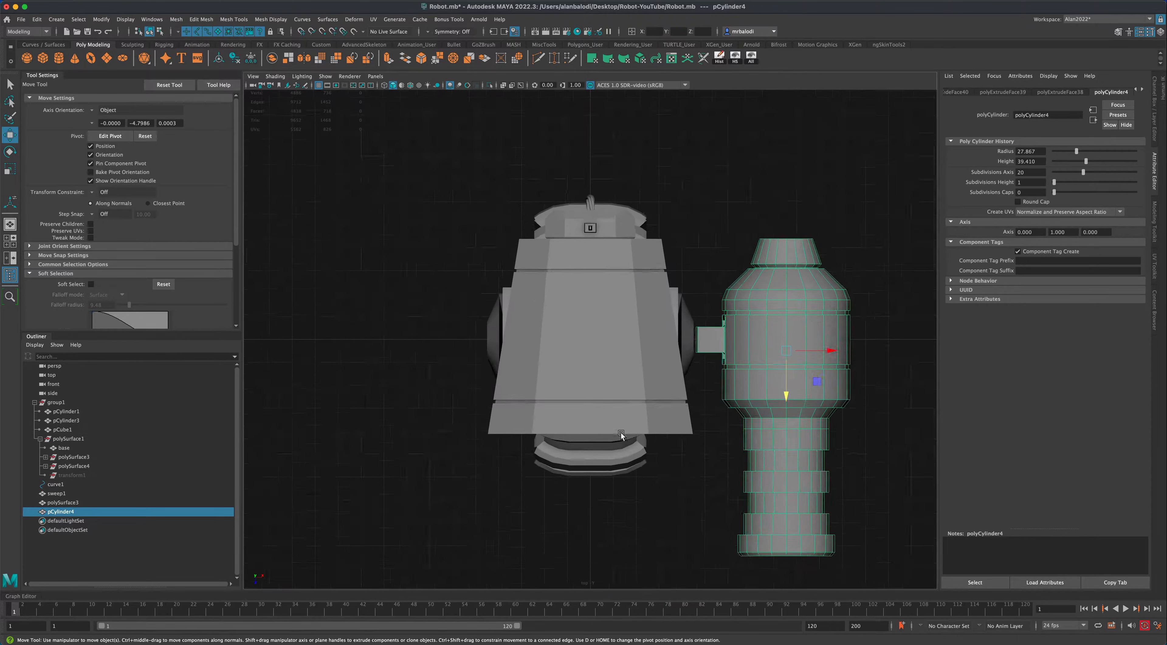
scroll(624, 435, "up", 5)
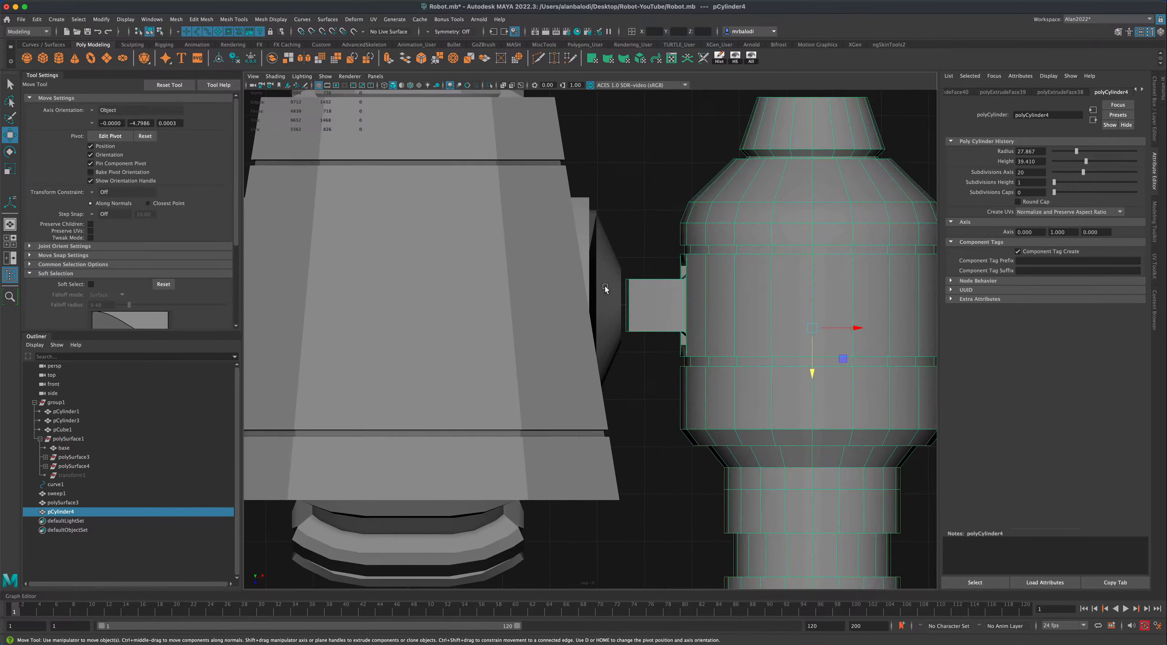
left_click(503, 85)
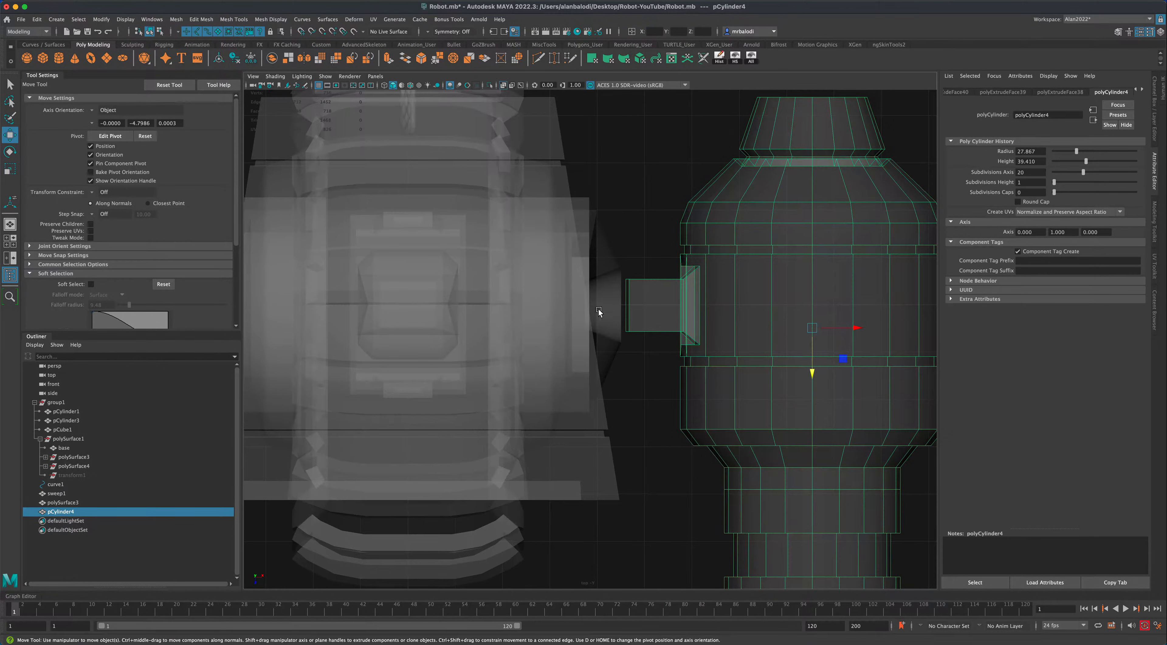
scroll(594, 271, "up", 2)
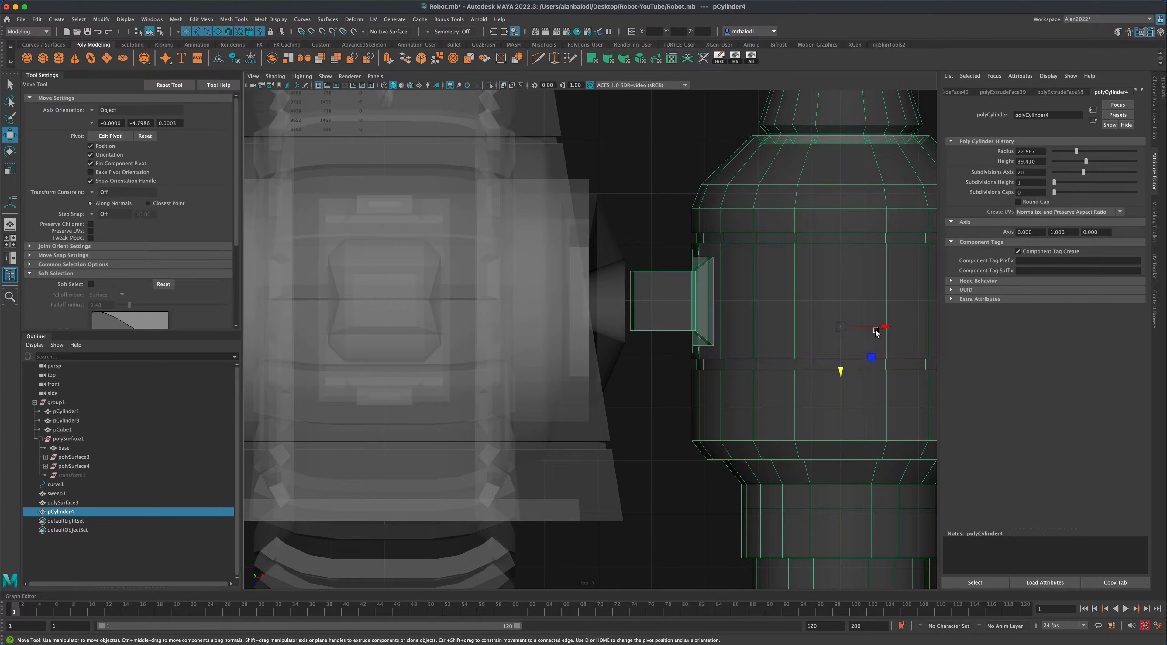
mouse_move(883, 326)
left_mouse_down()
mouse_move(828, 327)
mouse_move(845, 329)
mouse_move(832, 330)
mouse_move(831, 361)
mouse_move(900, 330)
left_mouse_up()
key("space")
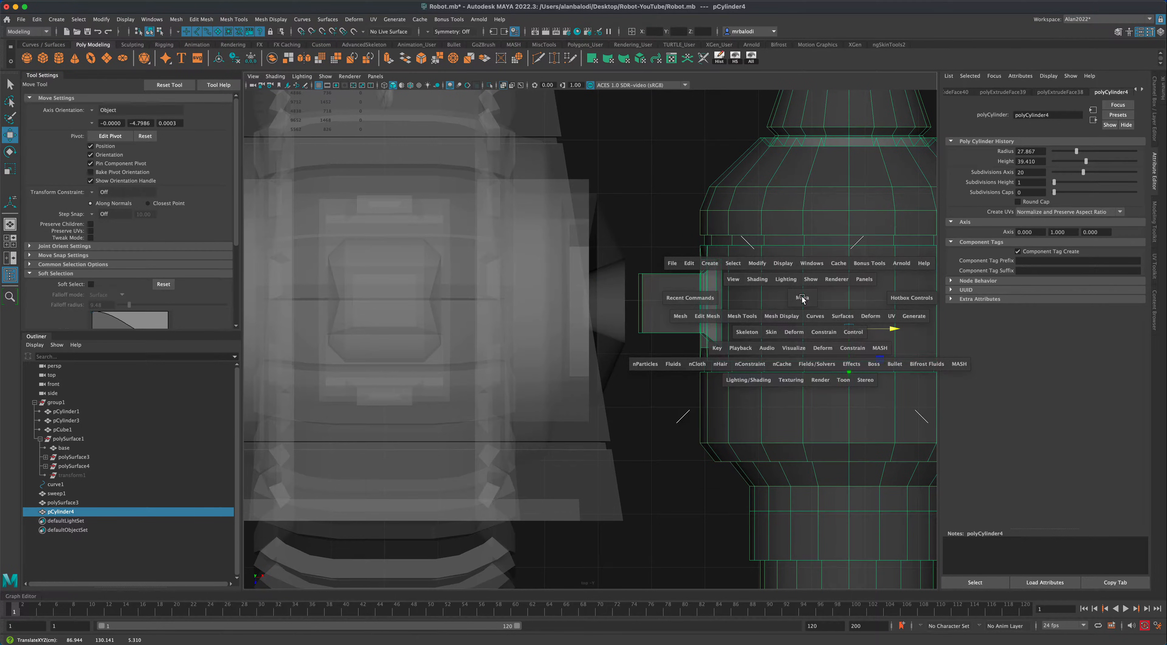
Return to the perspective view and extrude the barrel peg's end face about 4.2 units toward the shoulder.
key("space")
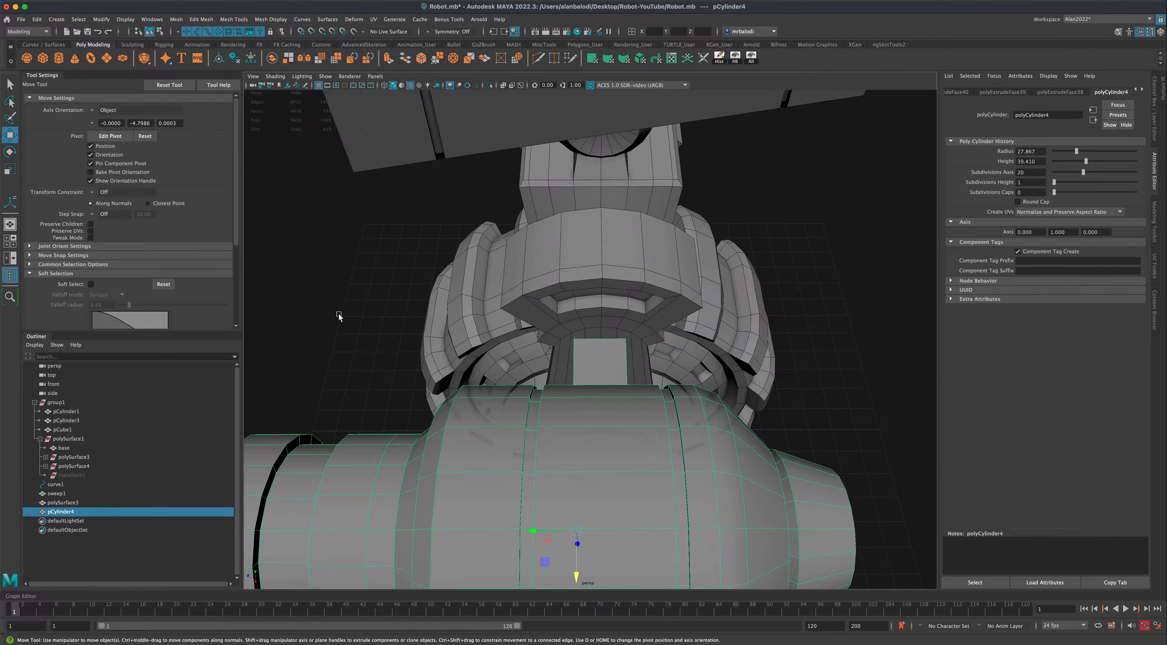
left_click(338, 312)
left_click_drag(339, 313, 292, 332, "alt")
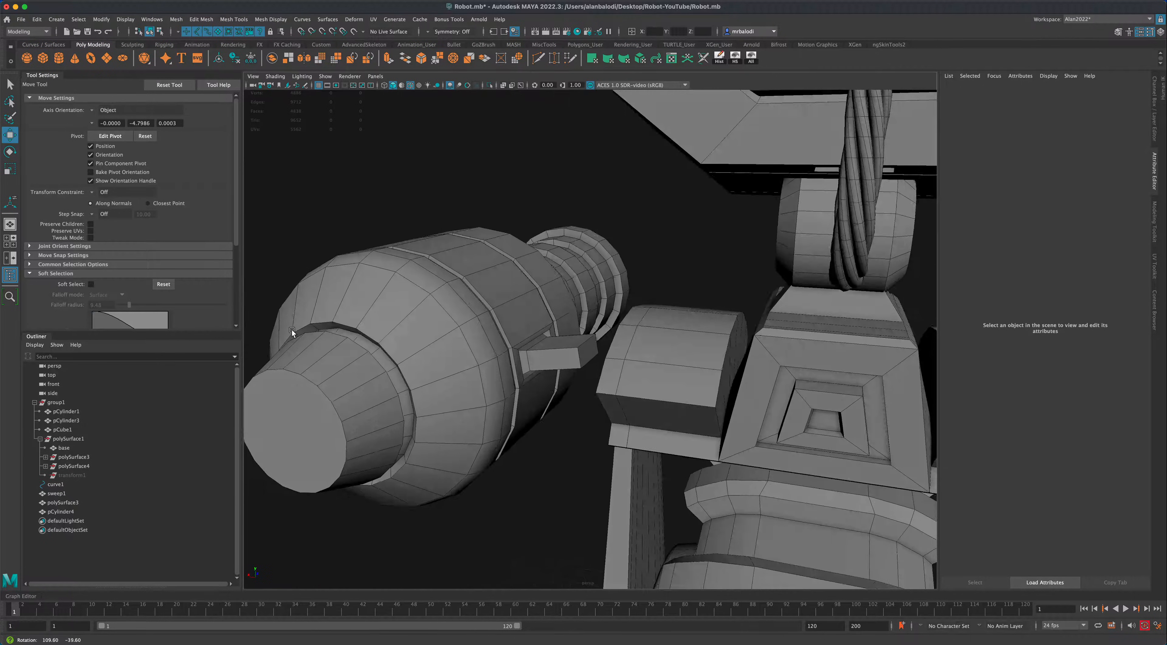
left_click(543, 366)
right_click_drag(562, 361, 562, 384)
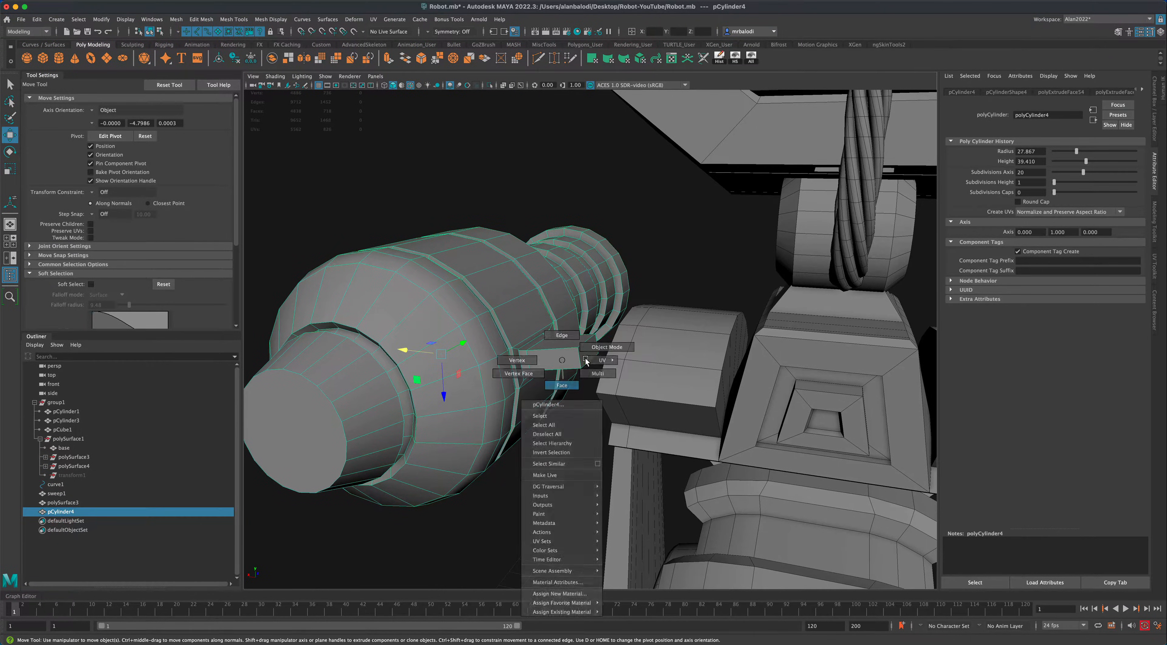
left_click(589, 356)
scroll(561, 444, "up", 5)
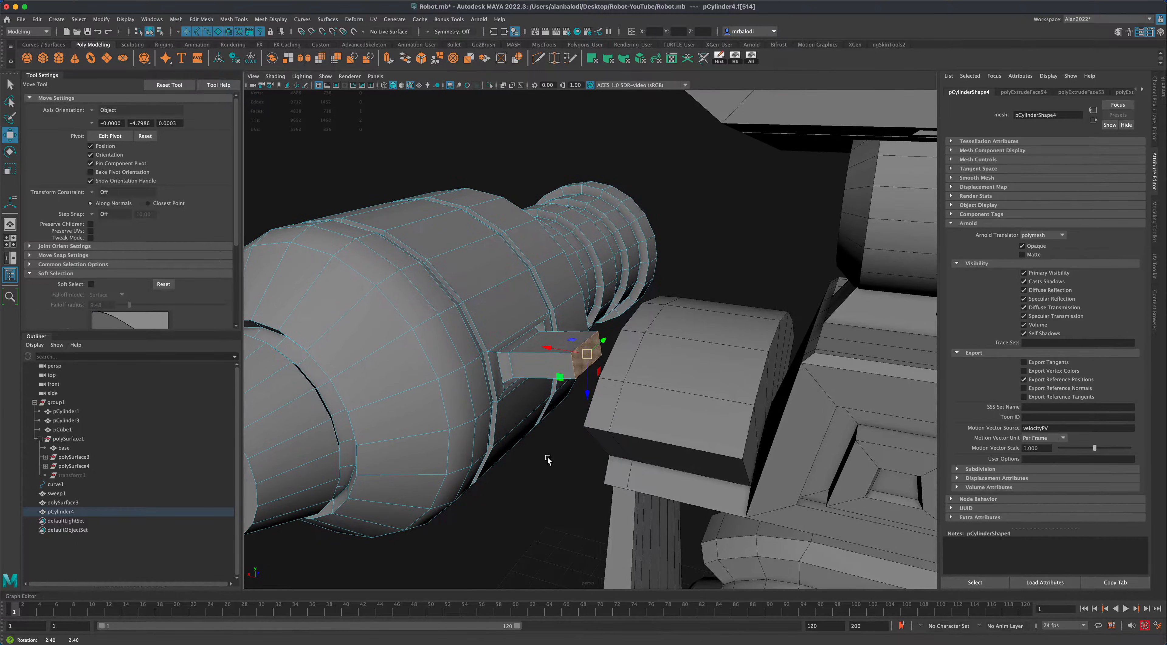
left_click(389, 59)
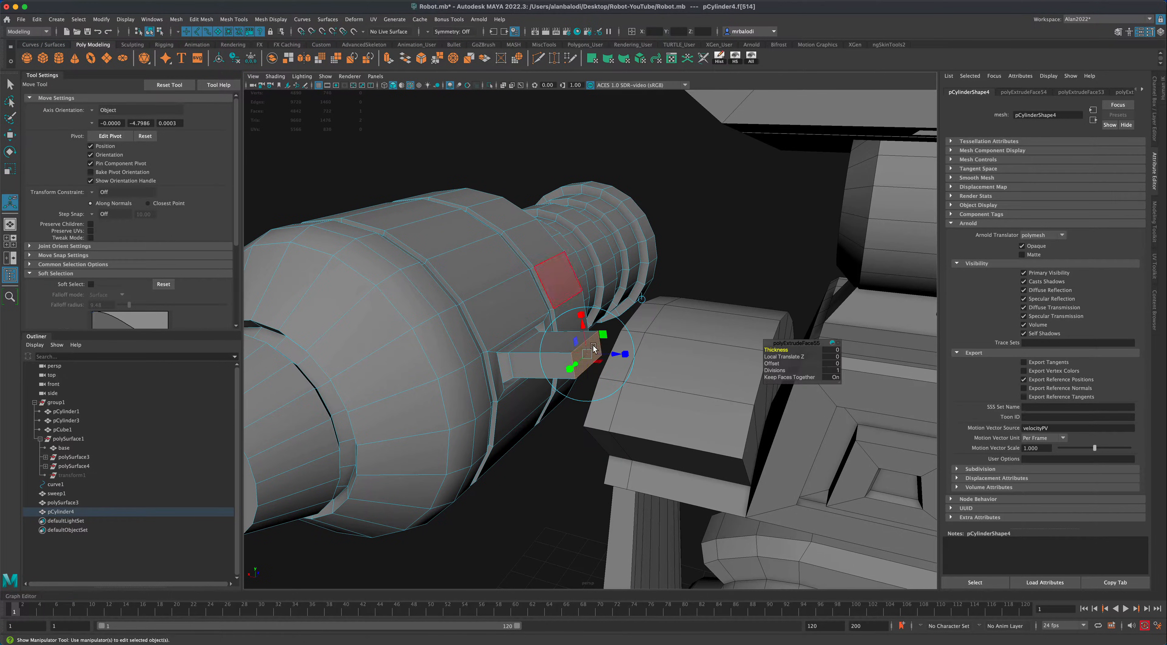
left_click_drag(615, 353, 568, 392)
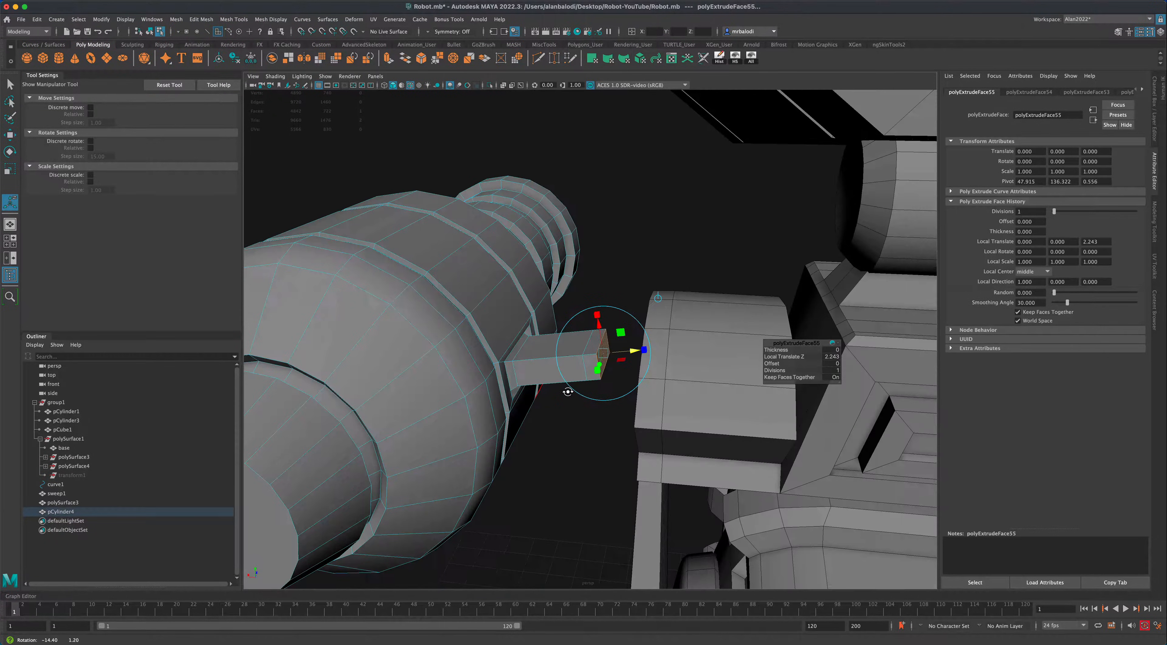
left_click_drag(633, 351, 647, 353)
left_click_drag(647, 352, 567, 294, "alt")
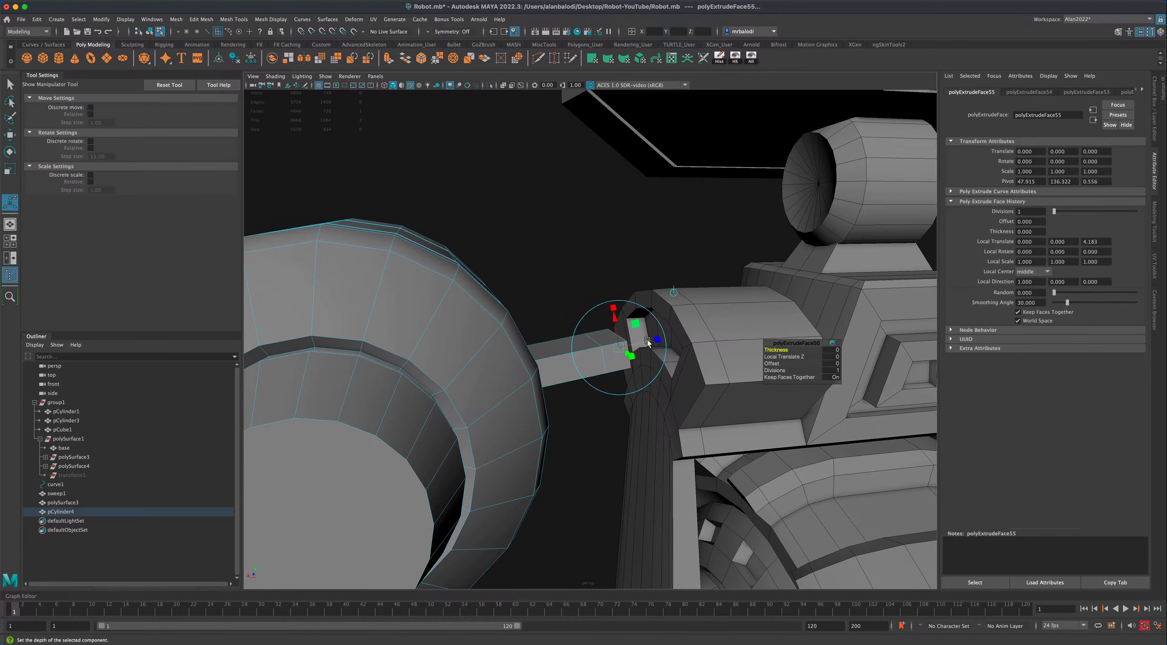
Extrude the peg's end face again by about 8.8 units into the shoulder opening.
key("ctrl+e")
left_click_drag(648, 343, 697, 334)
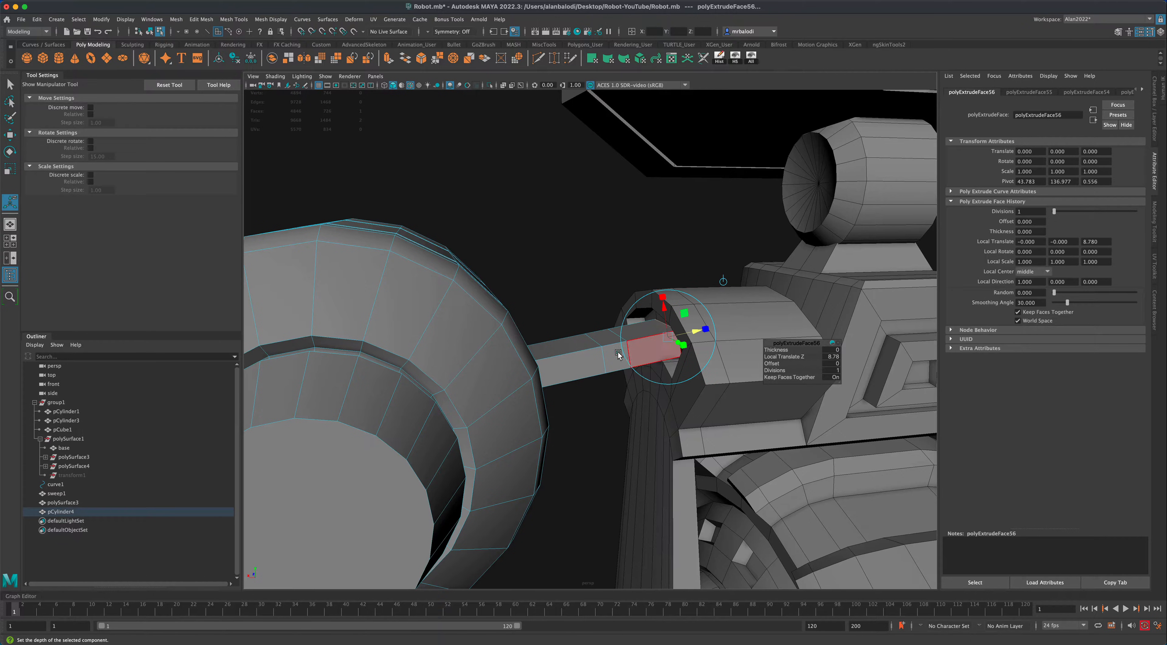
mouse_move(598, 406)
left_mouse_down("alt")
mouse_move(581, 405)
mouse_move(599, 402)
left_mouse_up("alt")
left_click_drag(622, 324, 660, 300, "alt")
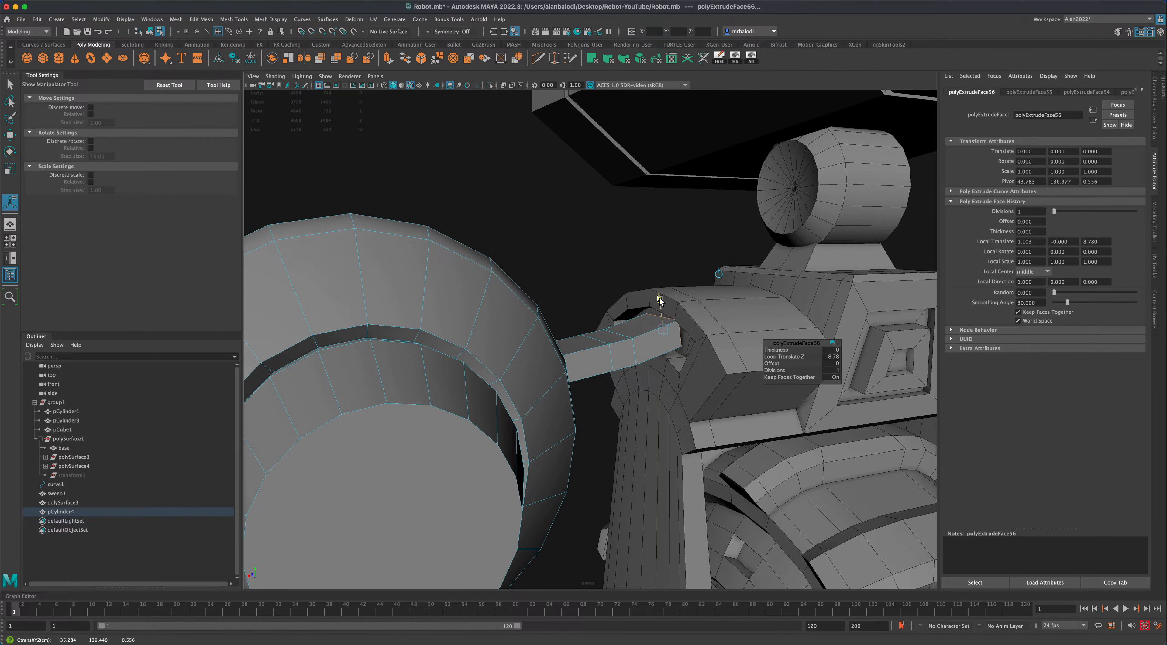
key("ctrl+z")
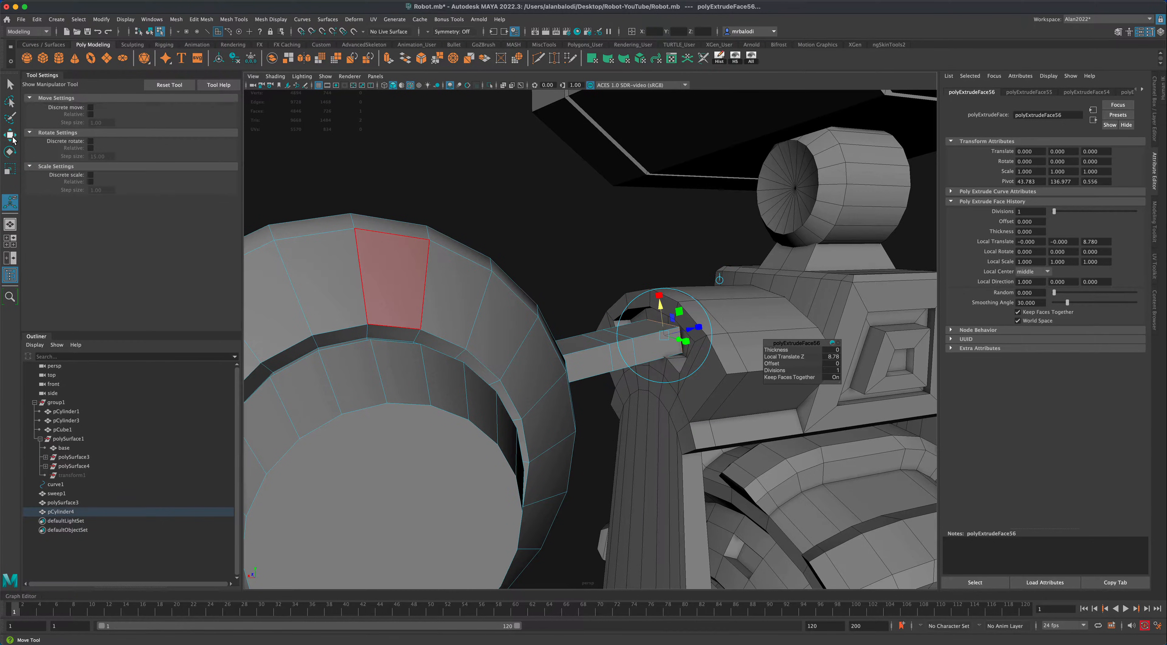
Select the ring of faces around the peg's last segment.
left_click(11, 150)
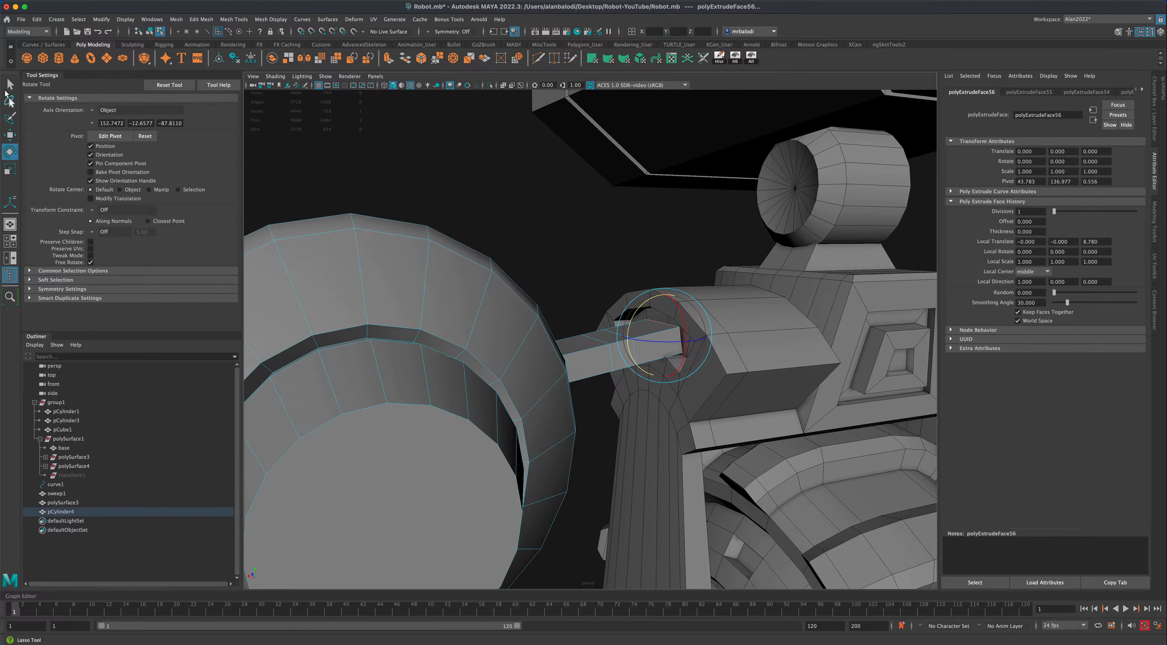
left_click(13, 86)
left_click_drag(643, 346, 642, 348, "alt")
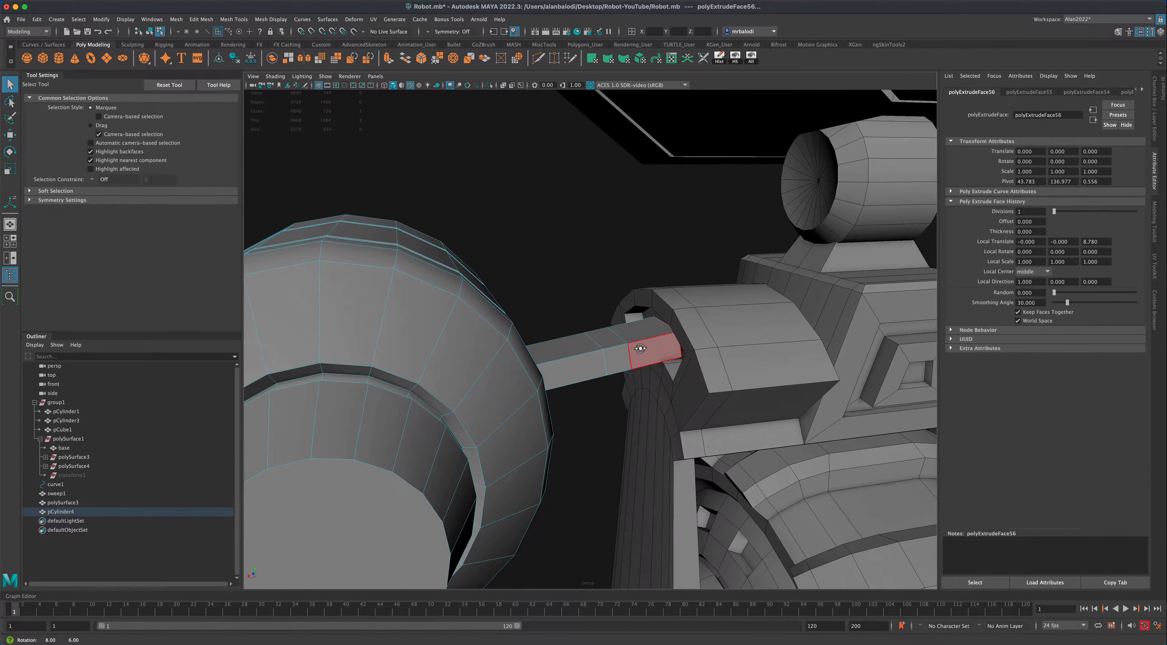
right_click(642, 347)
left_click(644, 353)
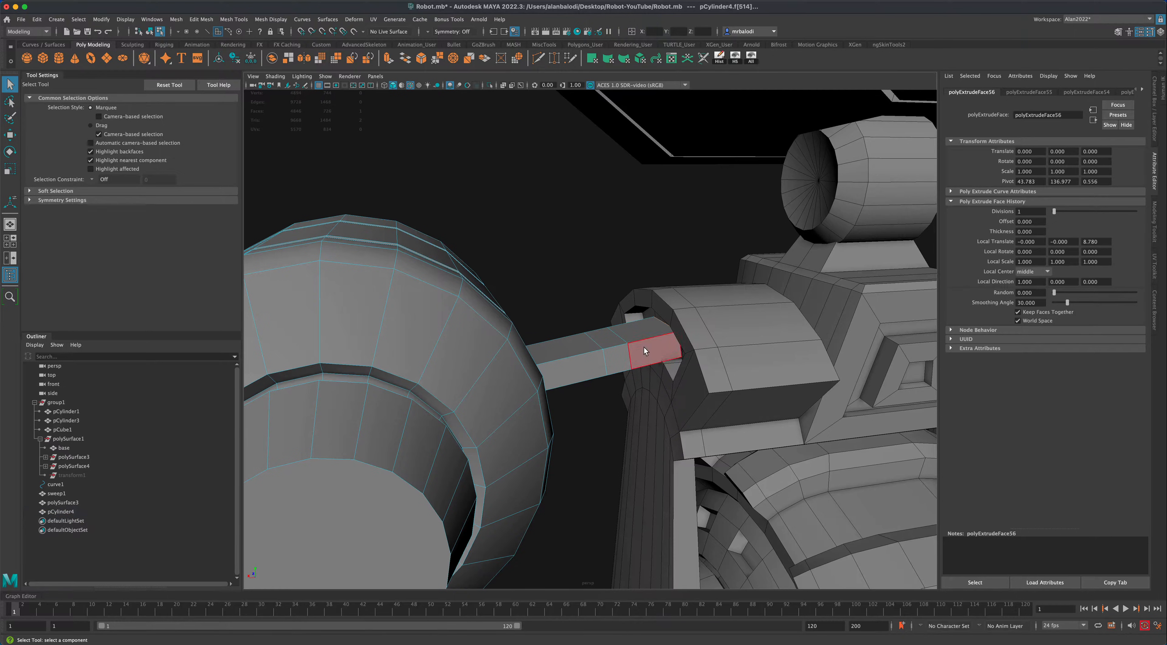
double_click(644, 348)
left_click_drag(588, 279, 568, 261, "alt")
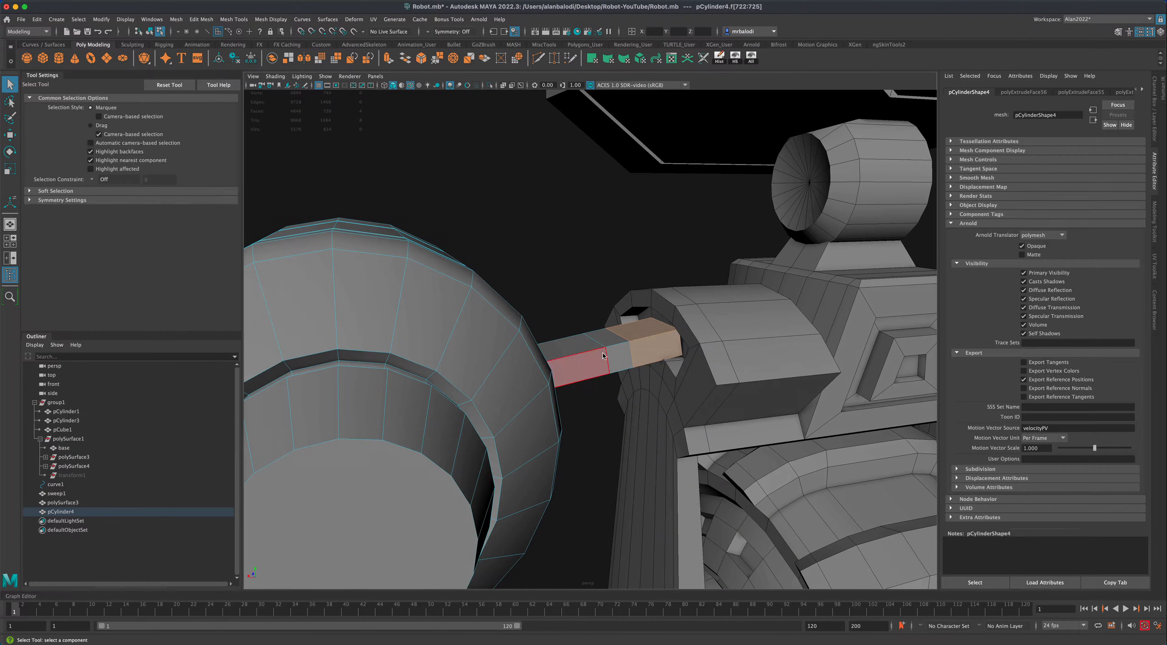
Isolate the barrel, add the peg's end cap to the selected ring of faces, and show the whole scene again.
right_click_drag(603, 356, 591, 290)
left_click_drag(575, 297, 572, 276, "alt")
left_click(490, 85)
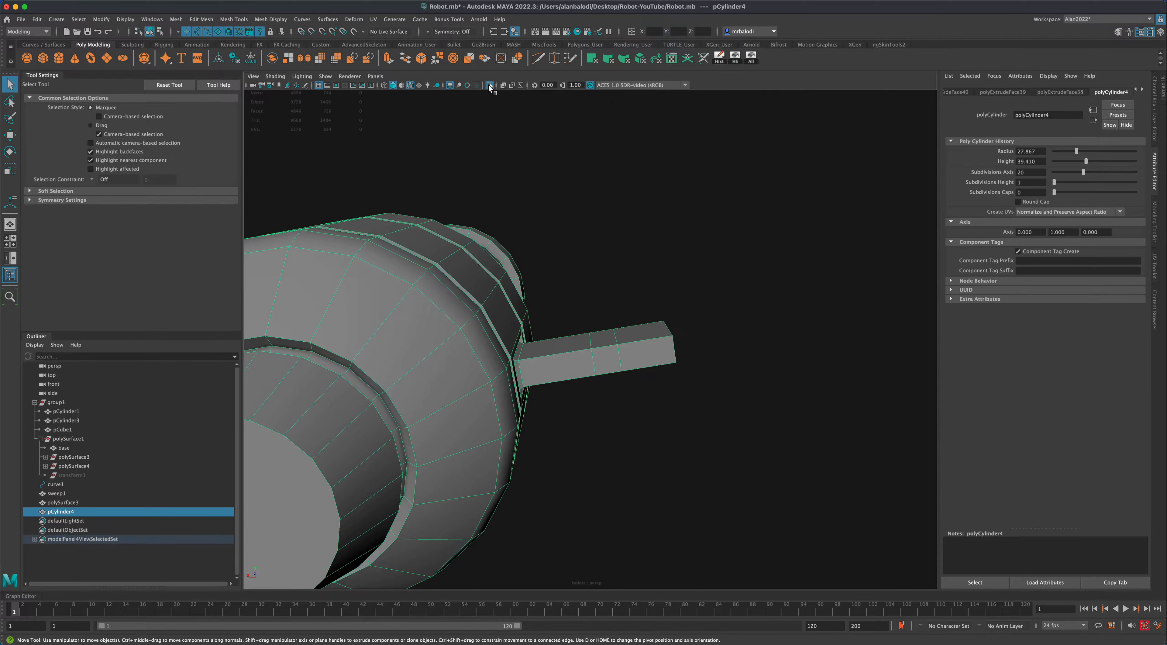
left_click_drag(584, 226, 603, 245, "alt")
right_click(657, 354)
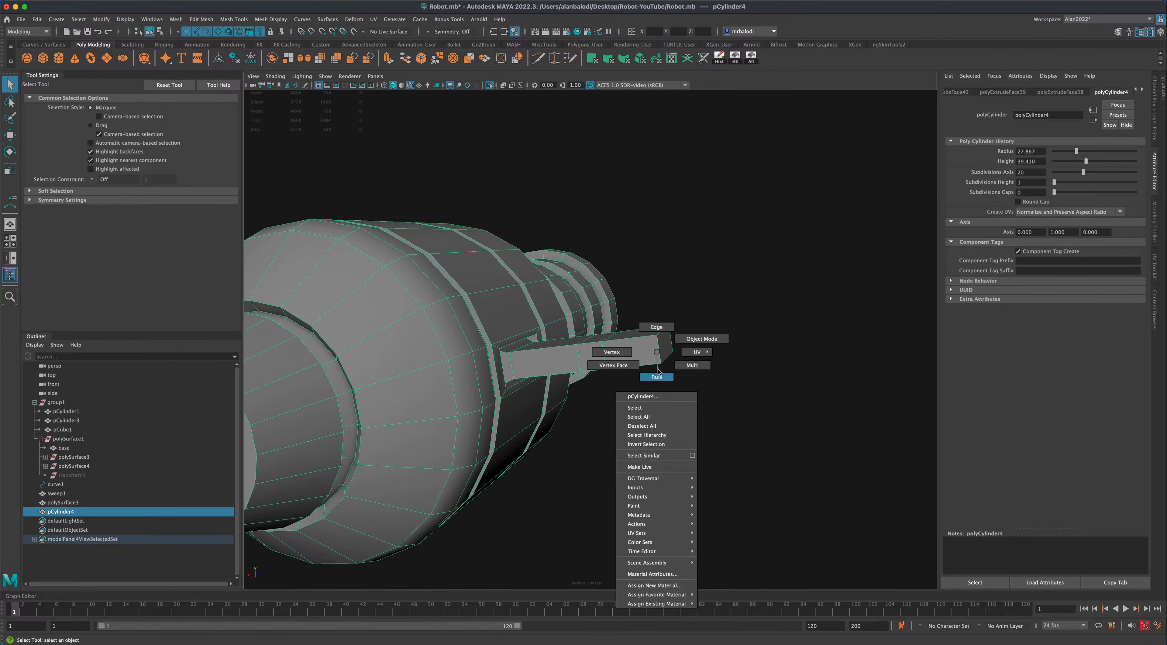
right_click_drag(658, 370, 657, 376)
mouse_move(725, 373)
left_mouse_down("alt")
mouse_move(737, 377)
mouse_move(732, 358)
left_mouse_up("alt")
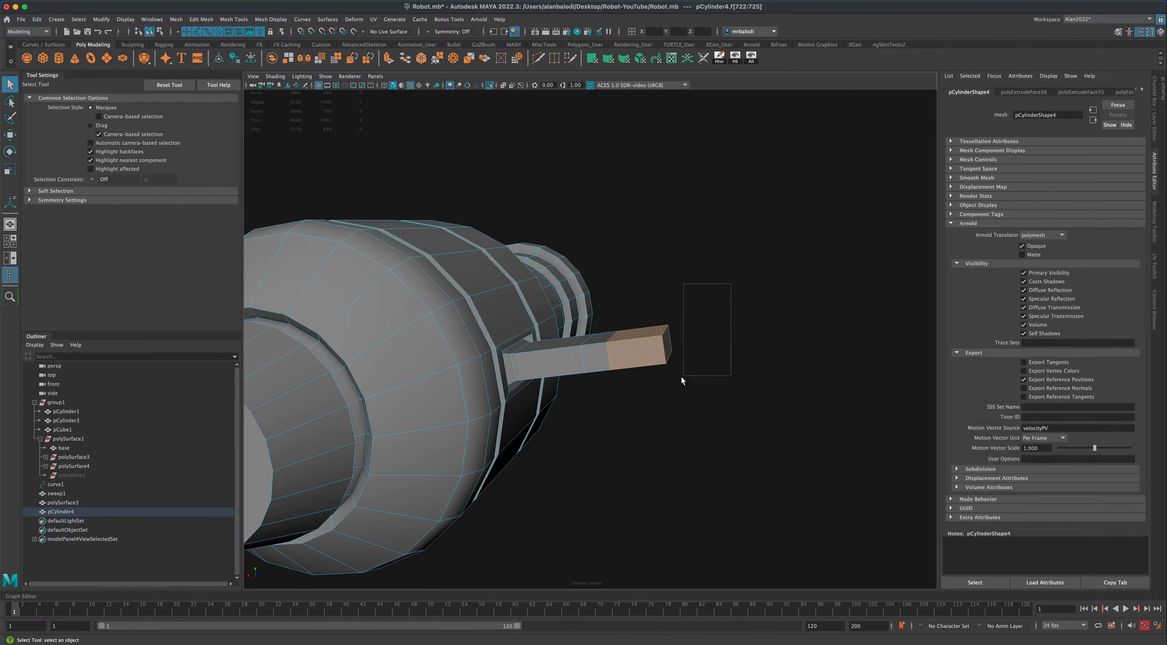
left_click_drag(657, 389, 657, 389)
mouse_move(769, 416)
left_mouse_down("alt")
mouse_move(751, 398)
mouse_move(692, 410)
mouse_move(768, 415)
left_mouse_up("alt")
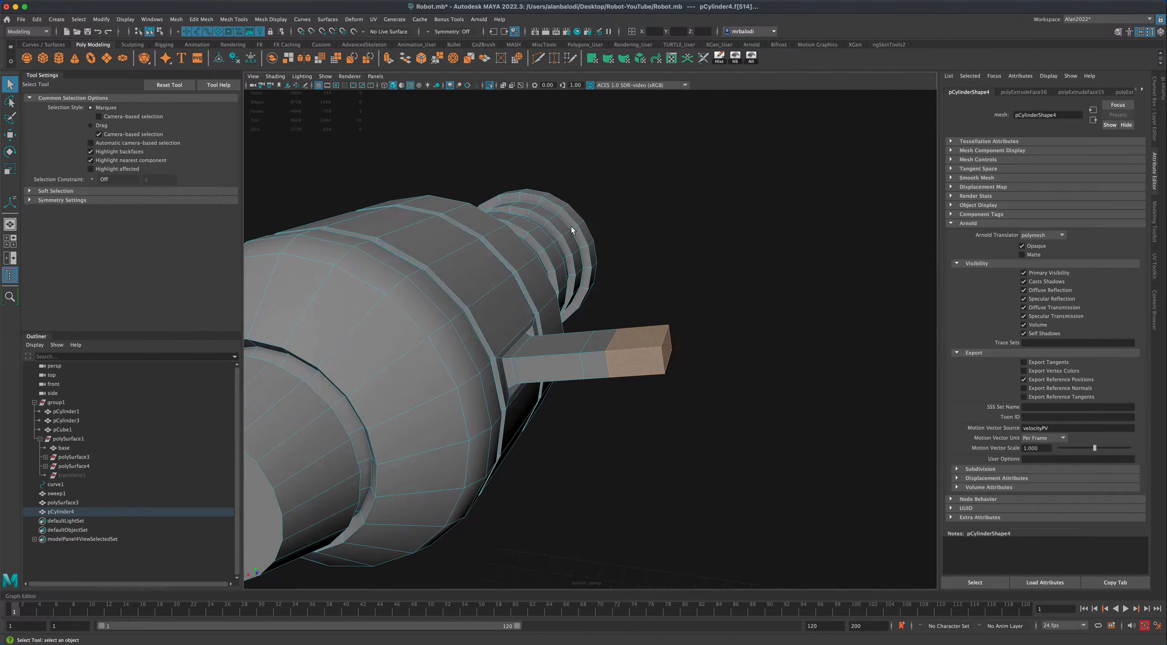
left_click(489, 85)
left_click_drag(653, 227, 670, 221, "alt")
Rotate the peg's end segment level and move it up to fit inside the shoulder opening.
left_click(11, 153)
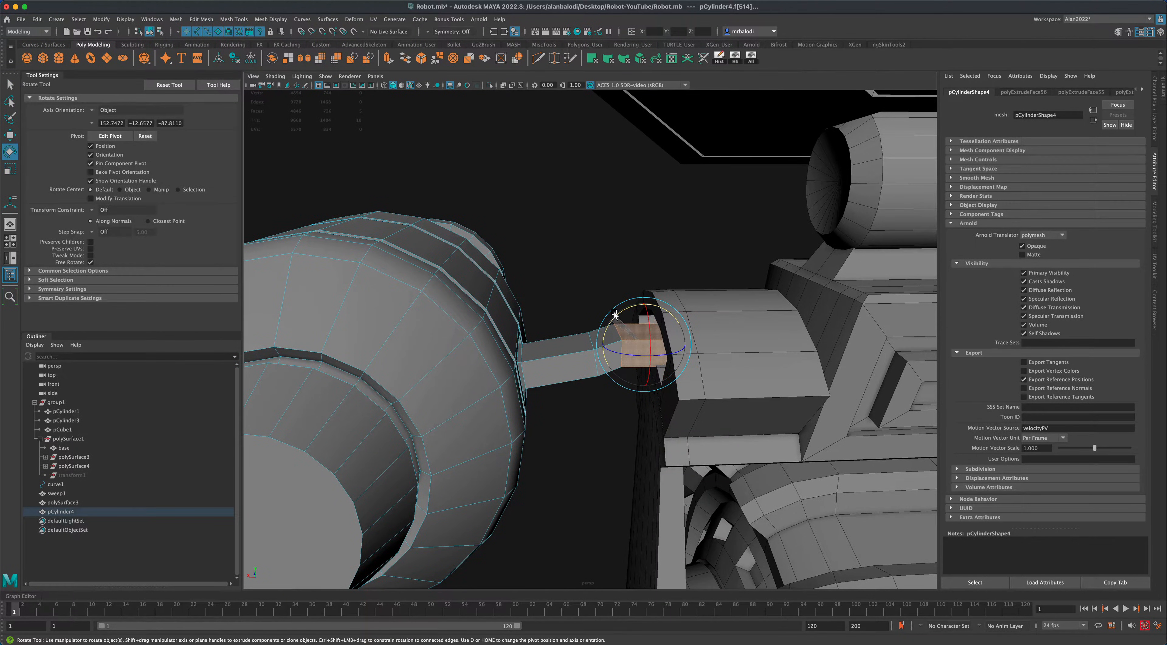
left_click_drag(611, 290, 621, 272, "alt")
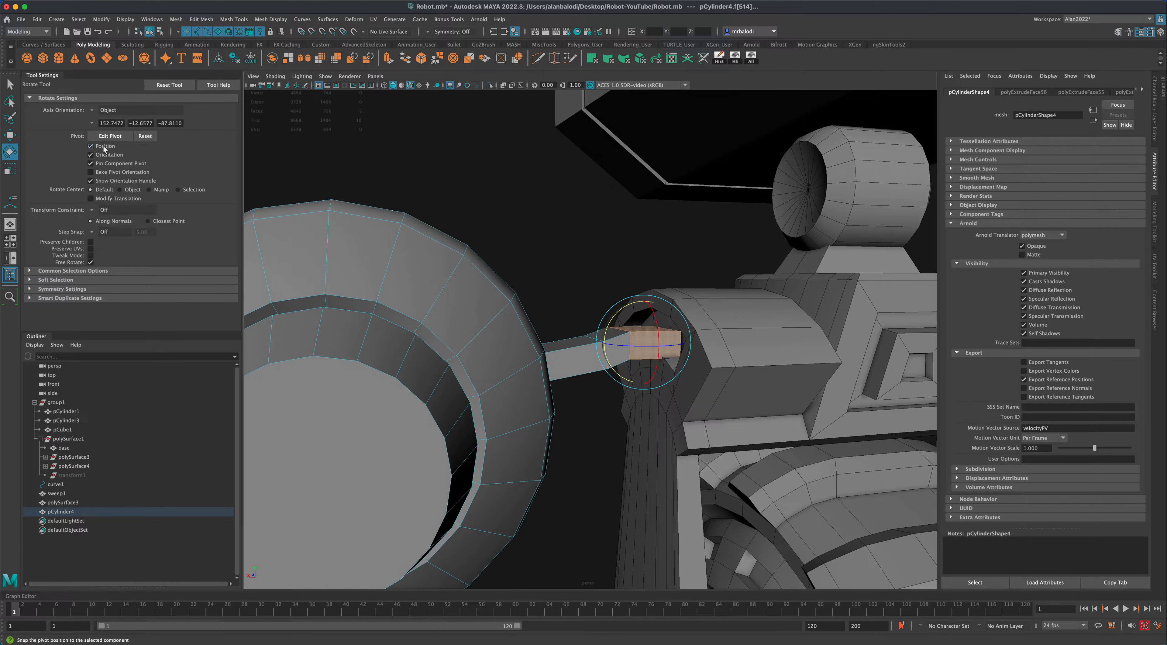
left_click(15, 135)
left_click_drag(646, 385, 647, 375)
left_click_drag(625, 392, 633, 409, "alt")
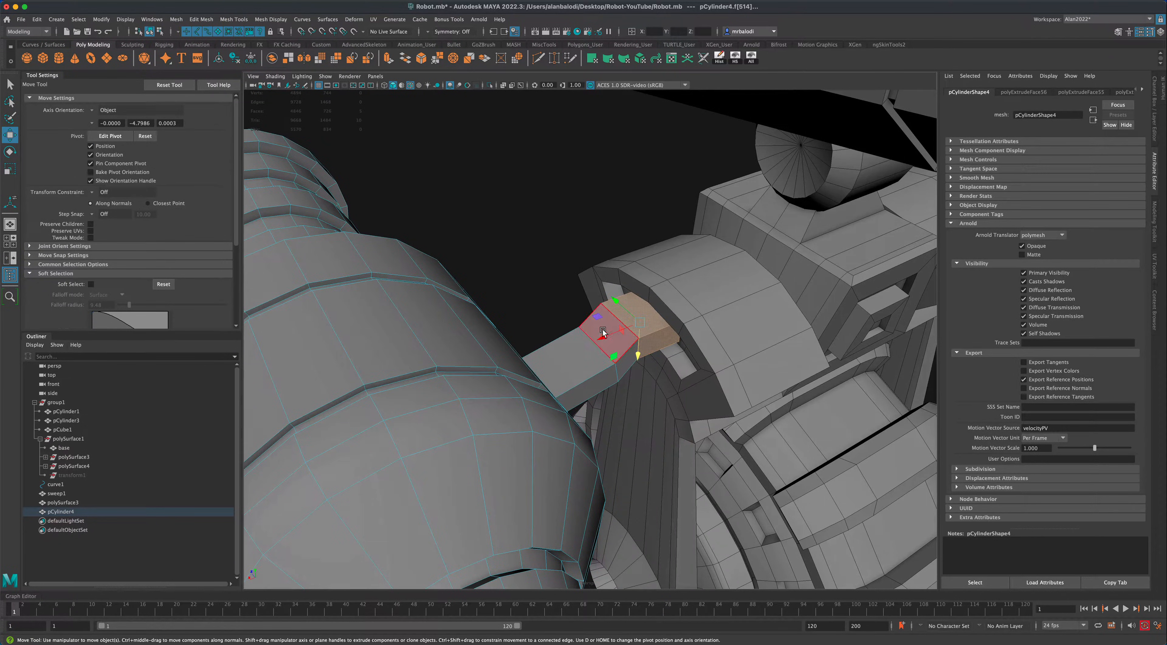
left_click_drag(604, 337, 651, 380)
left_click_drag(606, 411, 576, 380, "alt")
Move the vertices at the bend between the peg's long and middle segments up and toward the barrel to even out the curve.
right_click(576, 379)
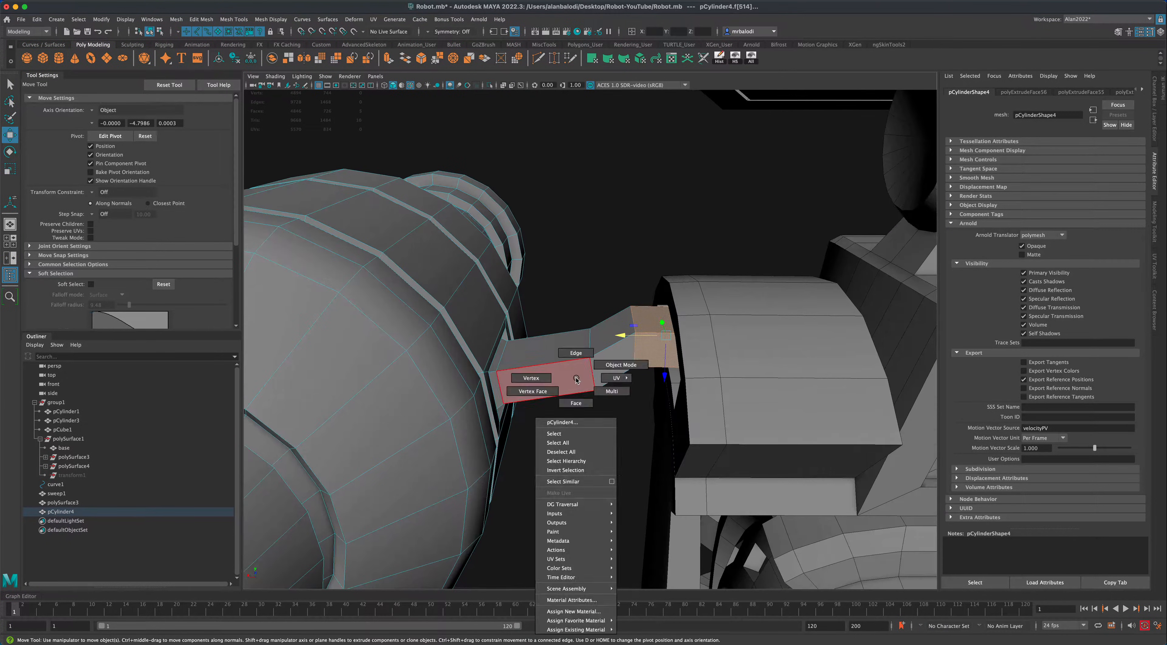
right_click_drag(541, 378, 537, 377)
left_click_drag(578, 434, 604, 380, "alt")
middle_click_drag(562, 385, 539, 372)
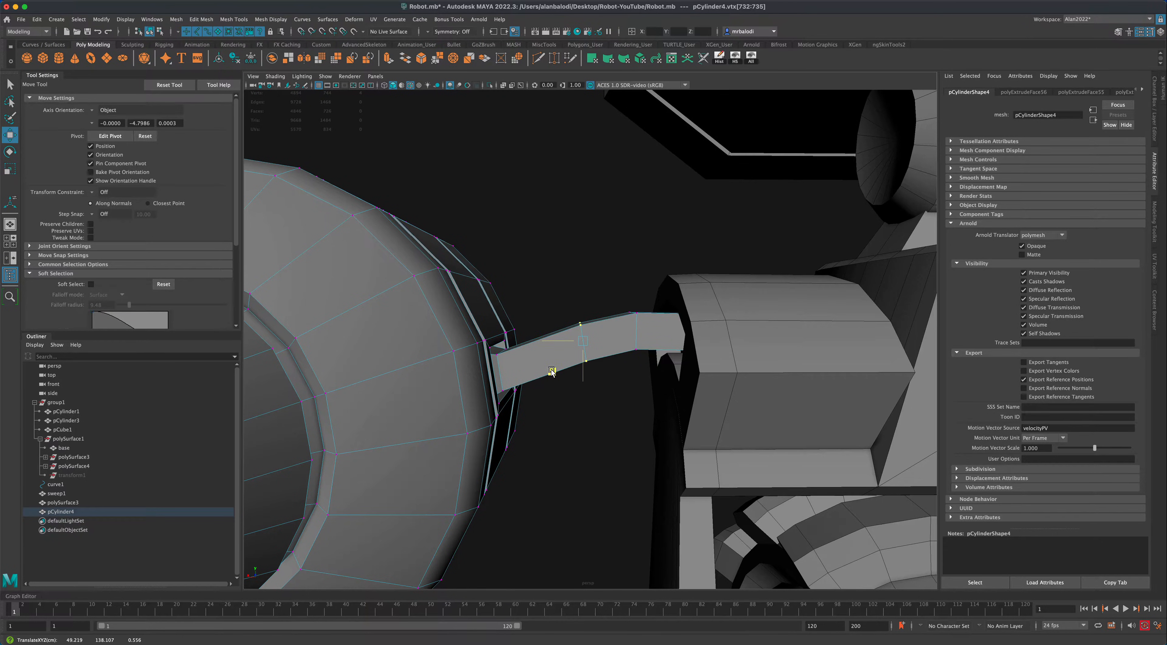
left_click_drag(597, 404, 604, 409, "alt")
Extrude the ring of faces around the peg's middle segment outward to thicken it, and return to object mode with nothing selected.
right_click(613, 361)
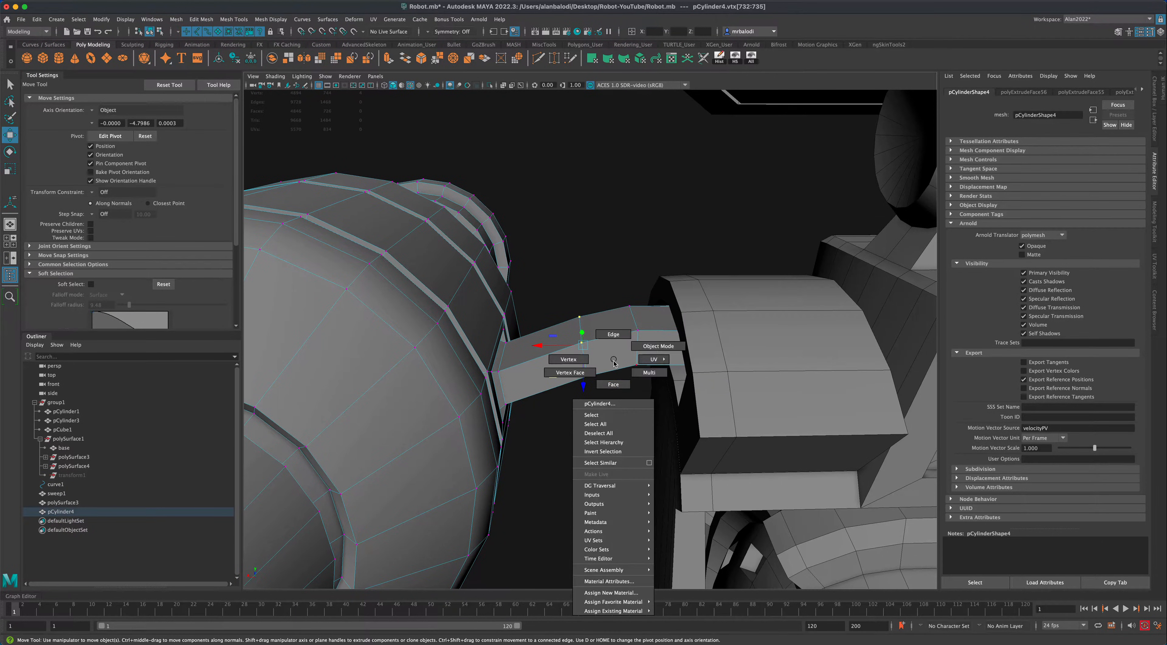
right_click_drag(614, 369, 614, 381)
left_click(614, 361)
double_click(604, 329, "shift")
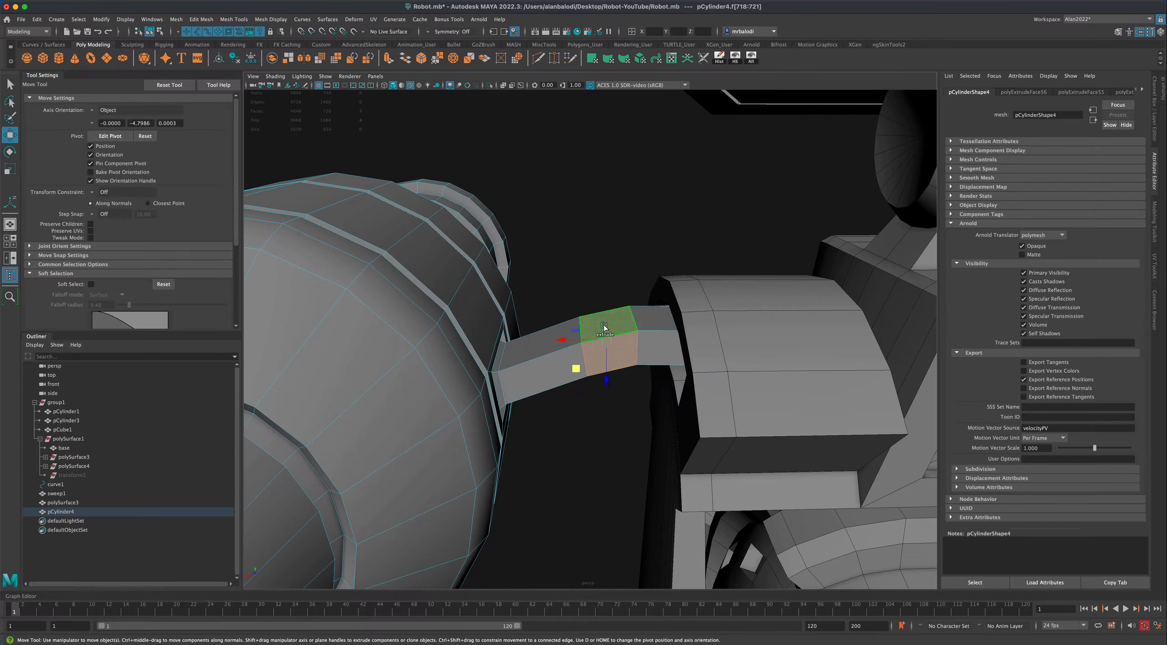
mouse_move(605, 420)
left_mouse_down("alt")
mouse_move(604, 398)
mouse_move(607, 416)
left_mouse_up("alt")
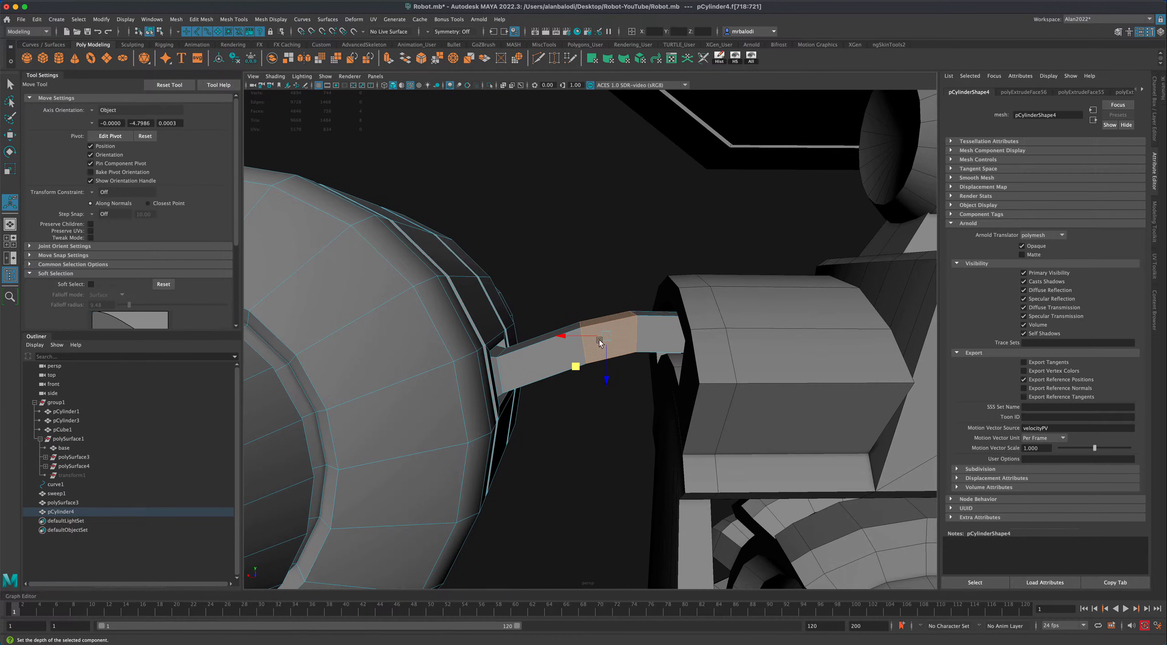
key("ctrl+e")
left_click_drag(602, 362, 638, 382, "alt")
right_click_drag(557, 371, 603, 354)
left_click(537, 259)
key("q")
Select all vertices of the barrel except those at the shoulder end of the peg and move them down and outward.
left_click_drag(554, 414, 666, 382, "alt")
scroll(612, 408, "down", 5)
middle_click_drag(565, 395, 561, 402, "alt")
left_click_drag(562, 402, 679, 460, "alt")
scroll(626, 385, "down", 6)
middle_click_drag(680, 460, 718, 460, "alt")
left_click_drag(717, 460, 646, 388, "alt")
left_click(649, 320)
left_click_drag(685, 343, 686, 352, "alt")
right_click_drag(684, 339, 646, 339)
left_click_drag(842, 340, 839, 340, "alt")
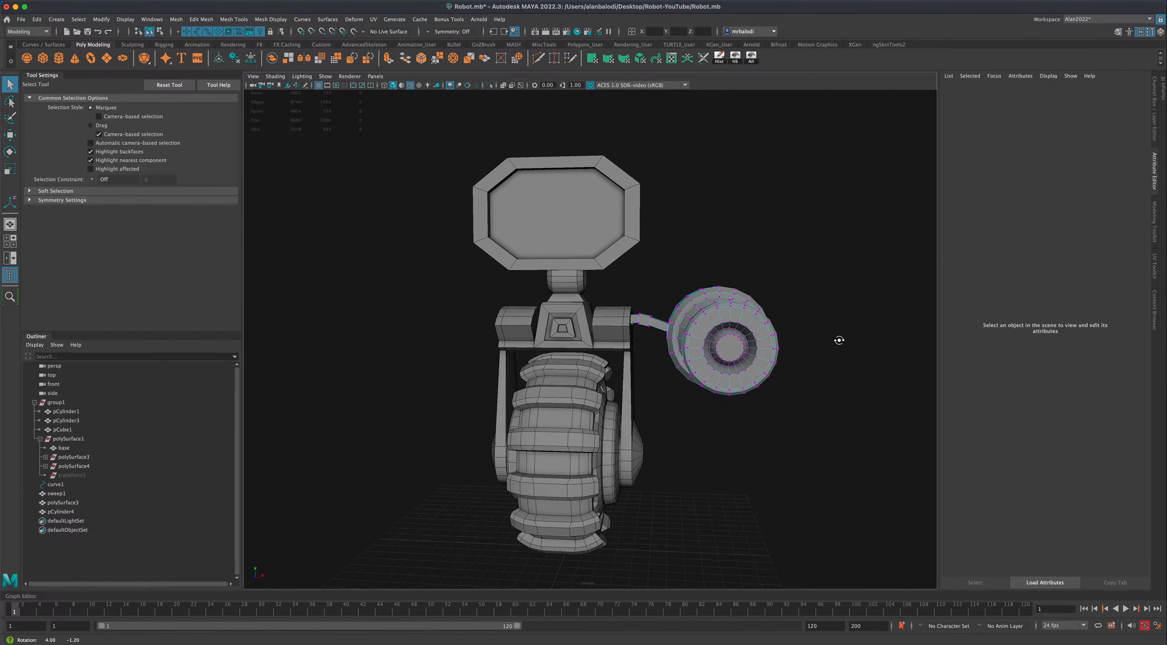
left_click_drag(659, 429, 659, 429)
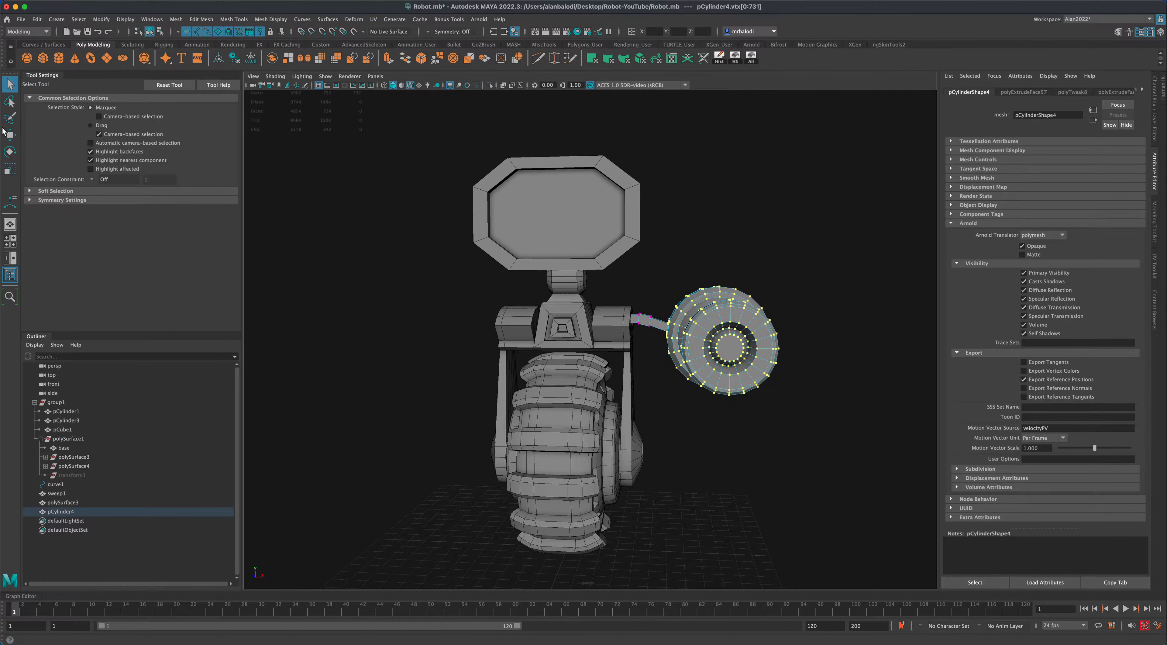
left_click(9, 134)
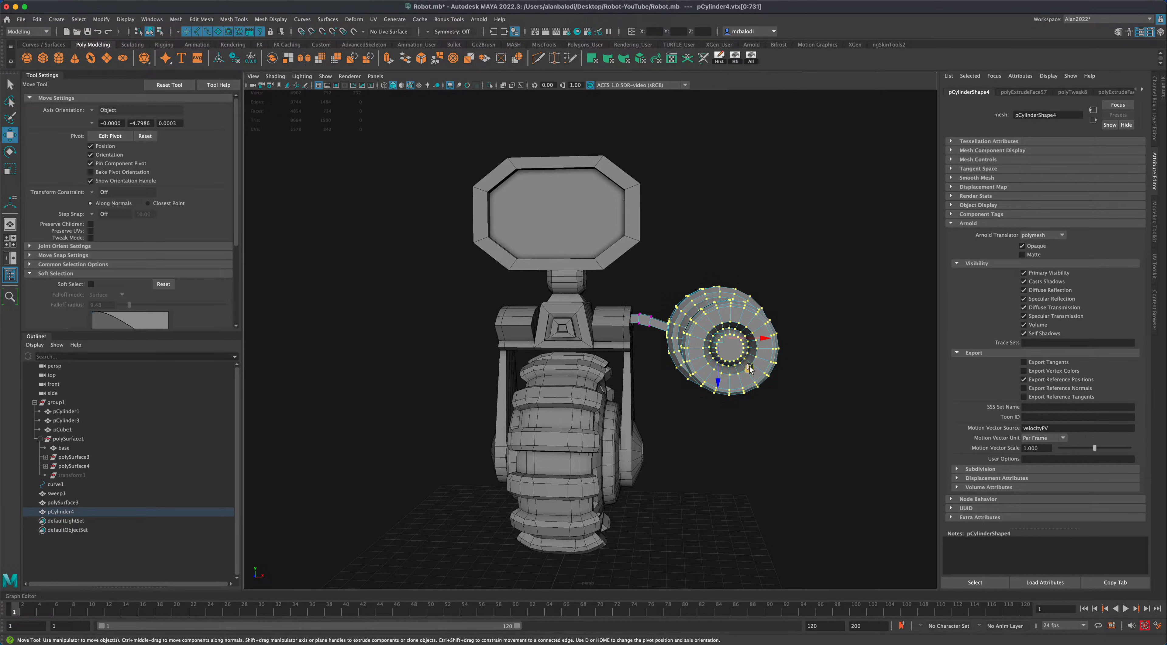
middle_click_drag(750, 369, 764, 398)
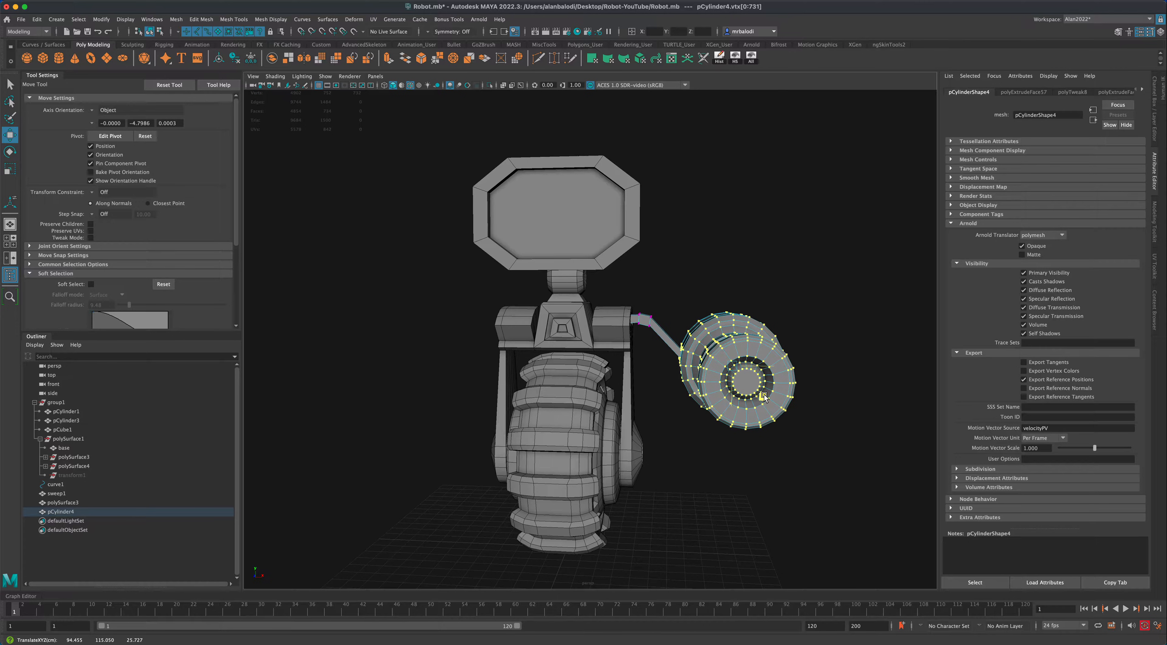
Rotate the selected barrel vertices so the front end angles away from the body, and return to object mode.
left_click(10, 151)
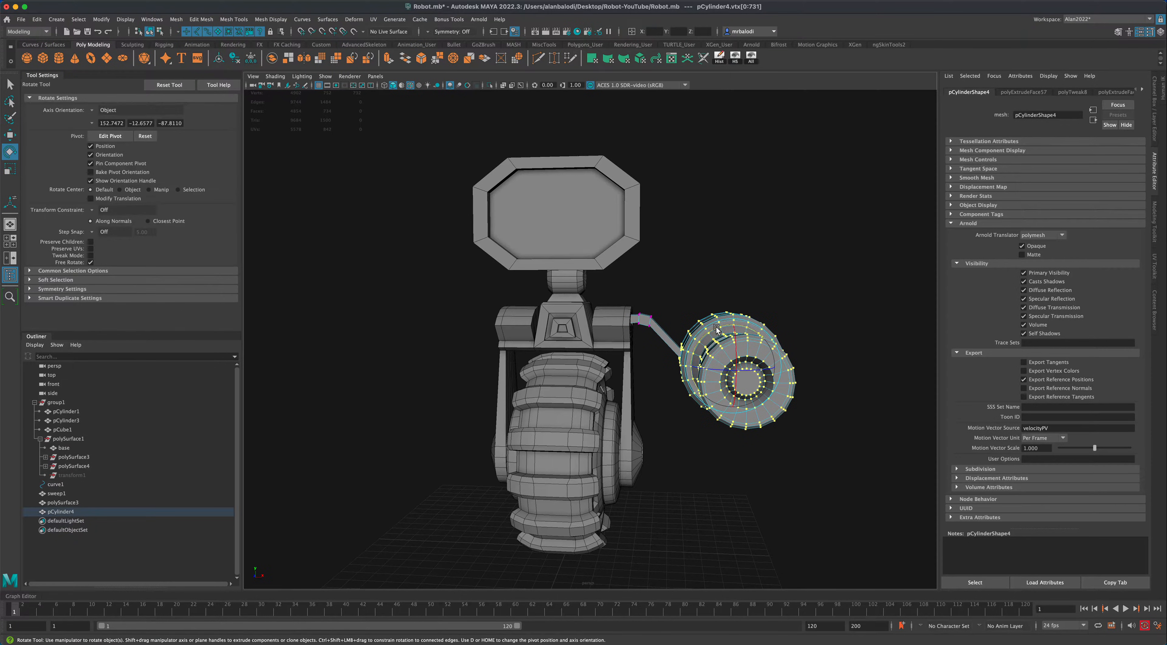
left_click_drag(716, 329, 733, 321)
mouse_move(782, 438)
left_mouse_down("alt")
mouse_move(696, 441)
mouse_move(786, 442)
left_mouse_up("alt")
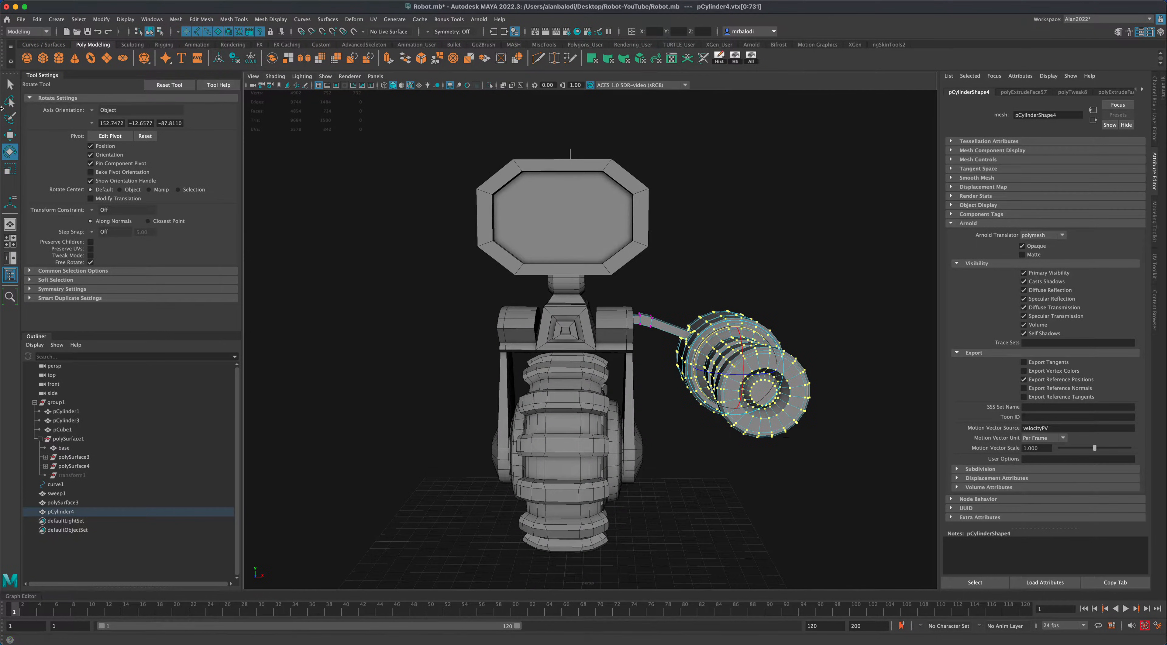
left_click(10, 84)
right_click(673, 331)
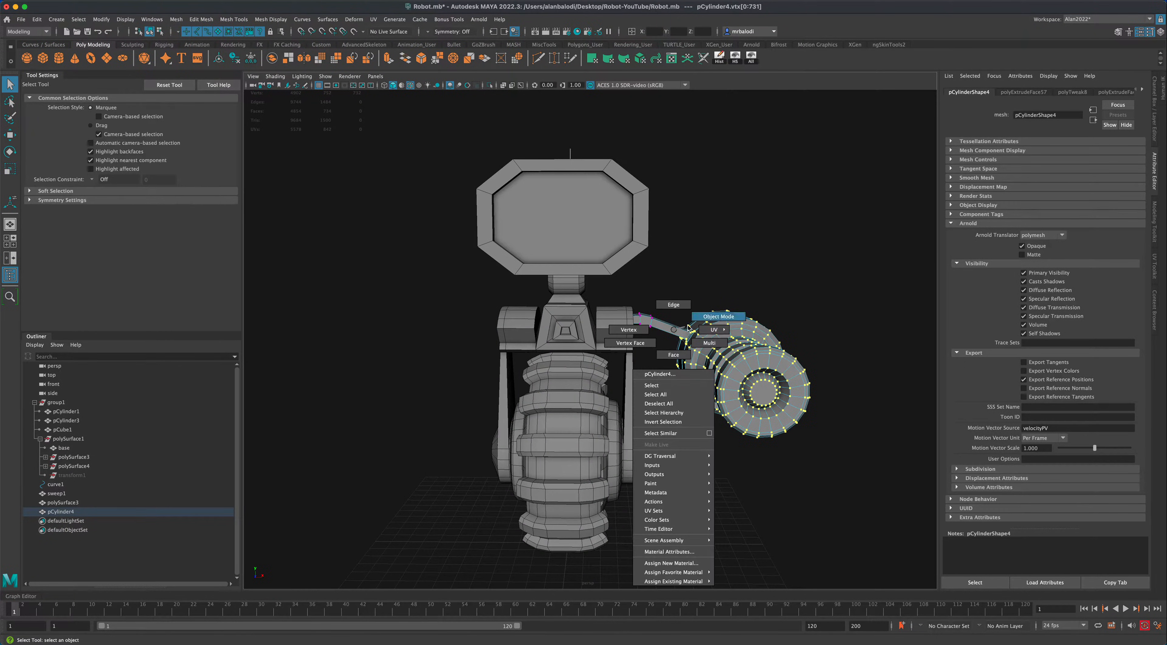
right_click_drag(689, 293, 688, 292)
left_click(681, 282)
Extrude the upper face of the arm's long segment outward by 3.207 and scale it to 0.8.
left_click_drag(683, 432, 671, 443, "alt")
scroll(671, 443, "up", 5)
scroll(672, 443, "up", 2)
left_click(744, 340)
left_click_drag(744, 340, 730, 348, "alt")
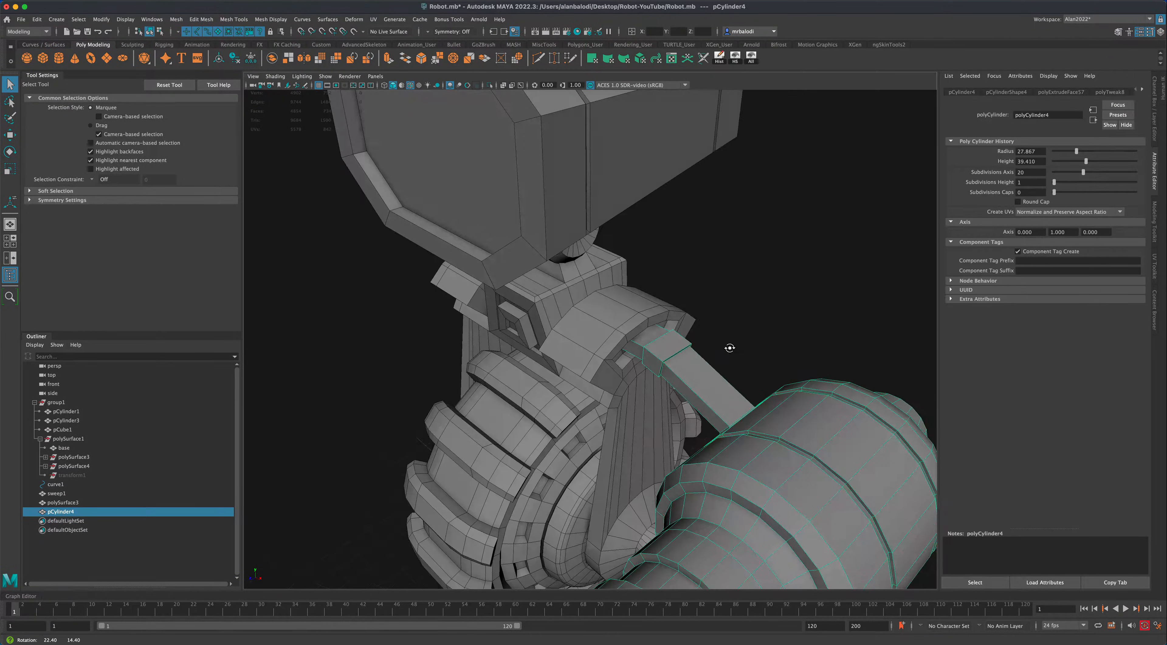
right_click_drag(702, 388, 702, 408)
left_click(716, 395)
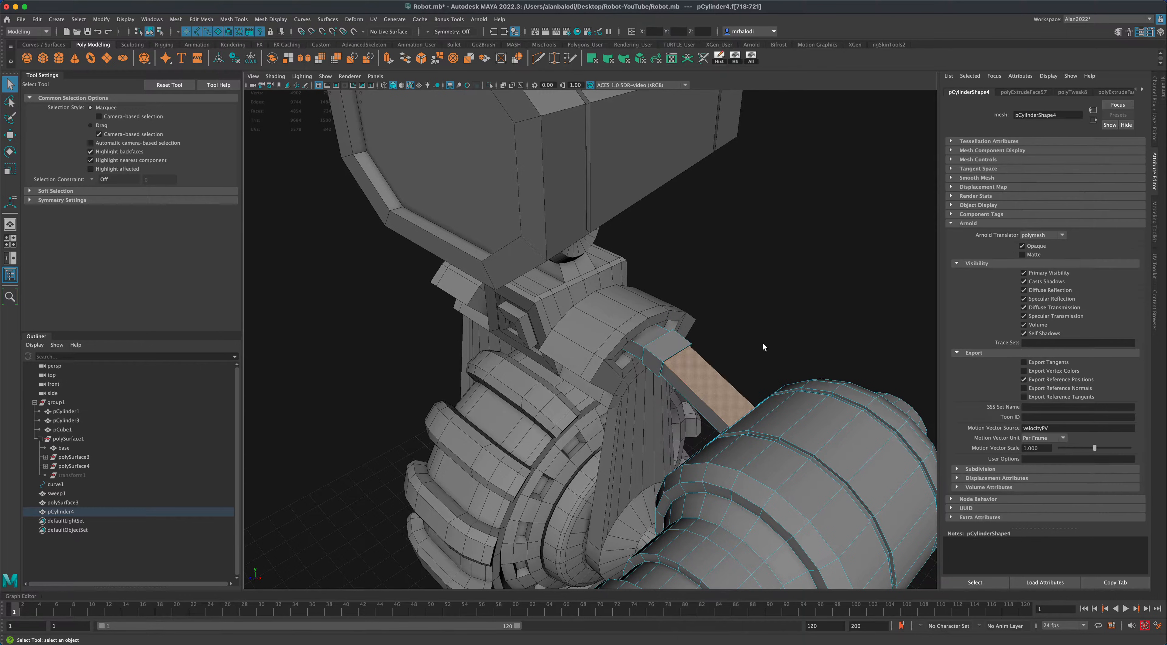
left_click_drag(763, 346, 731, 343, "alt")
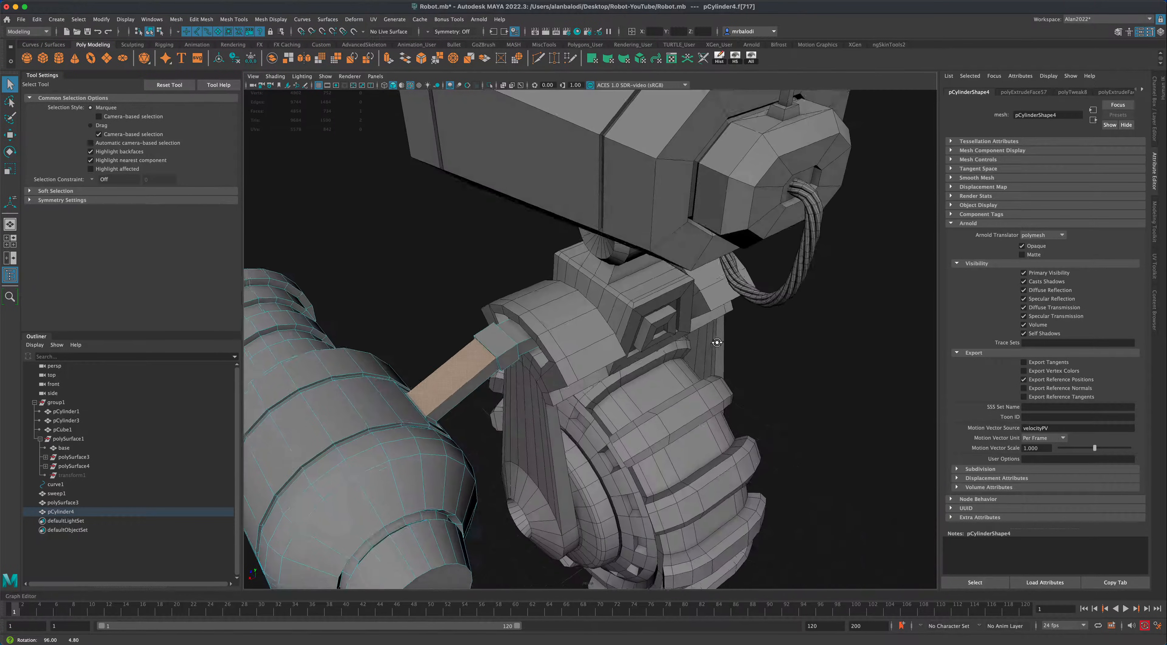
middle_click_drag(732, 343, 846, 425, "alt")
scroll(549, 443, "up", 3)
left_click_drag(549, 443, 530, 445, "alt")
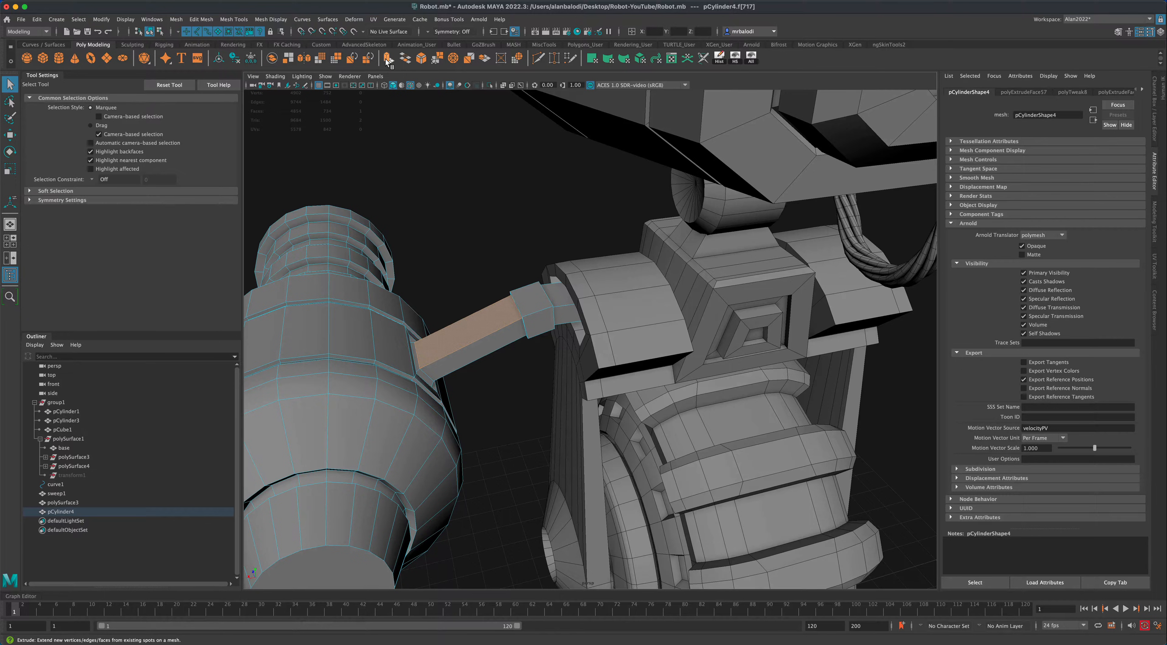
key("ctrl+e")
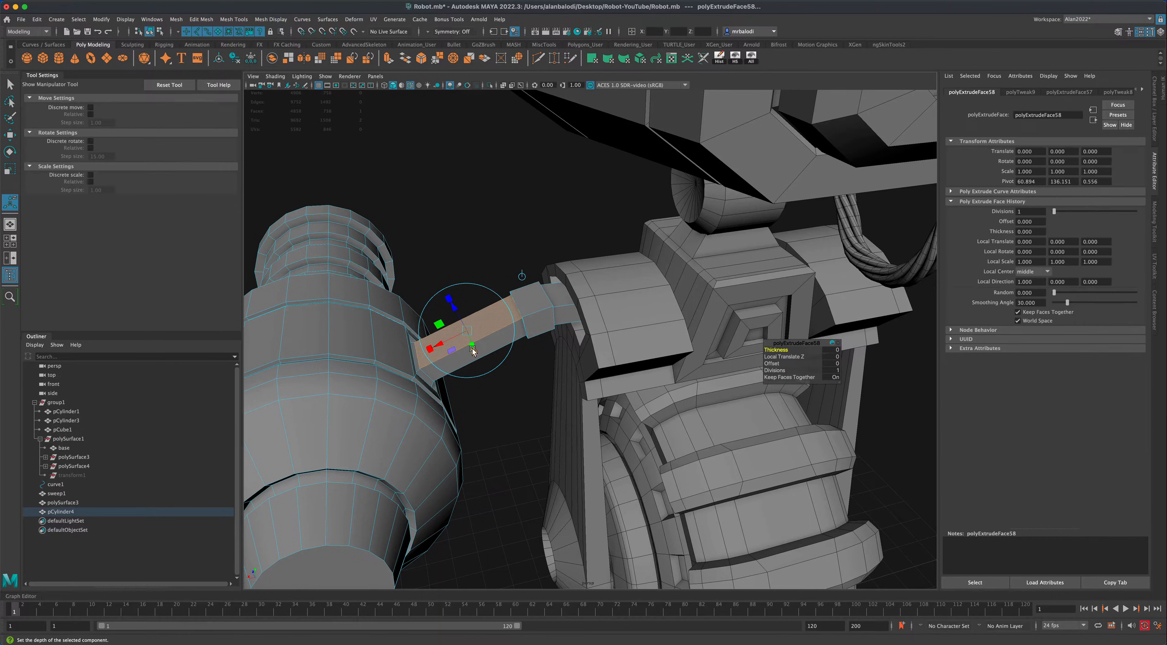
left_click_drag(466, 331, 484, 354)
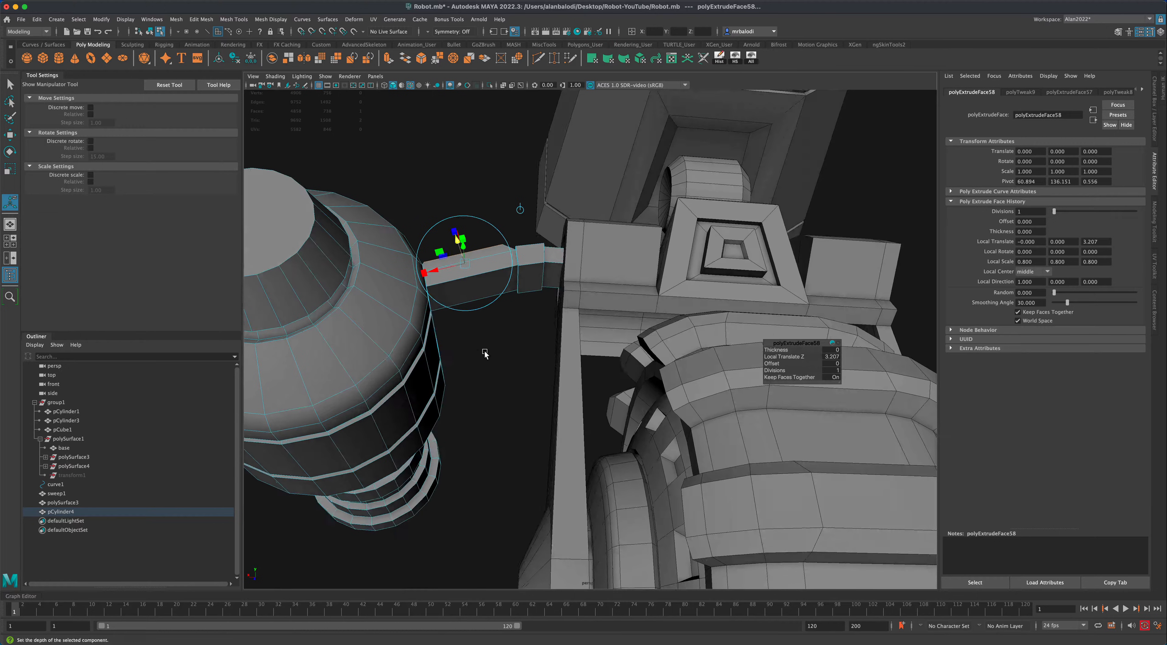
Extrude the underside face of the arm's long segment by 2.236 at 0.7 scale, and return to object mode with nothing selected.
left_click(484, 353)
left_click(469, 292)
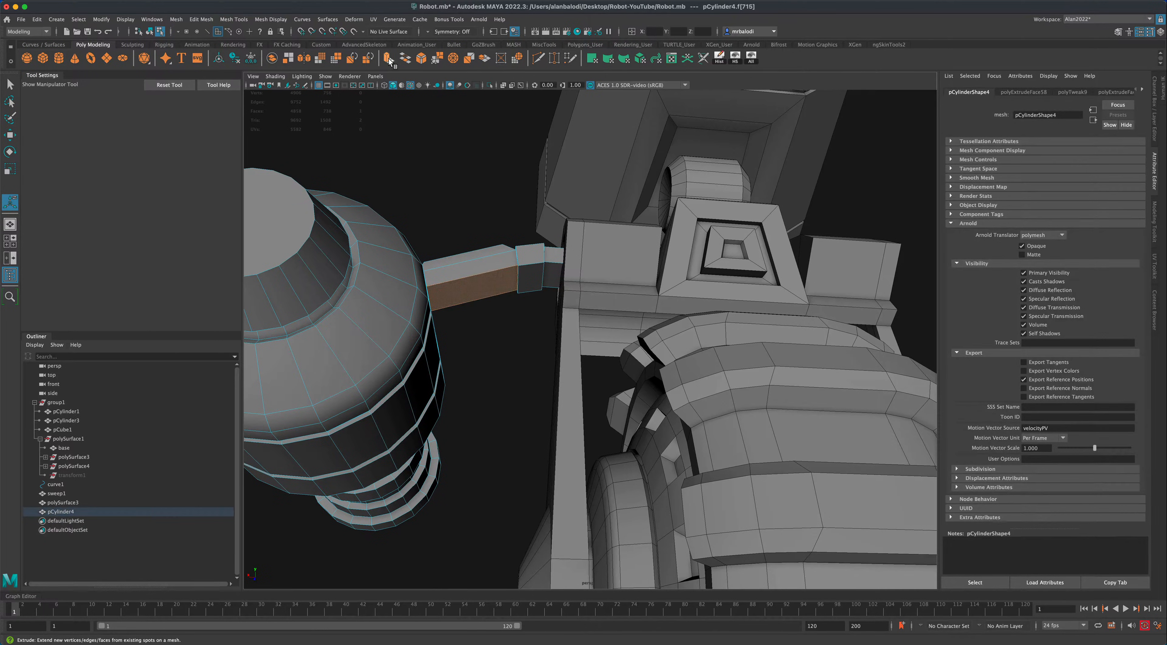
key("ctrl+e")
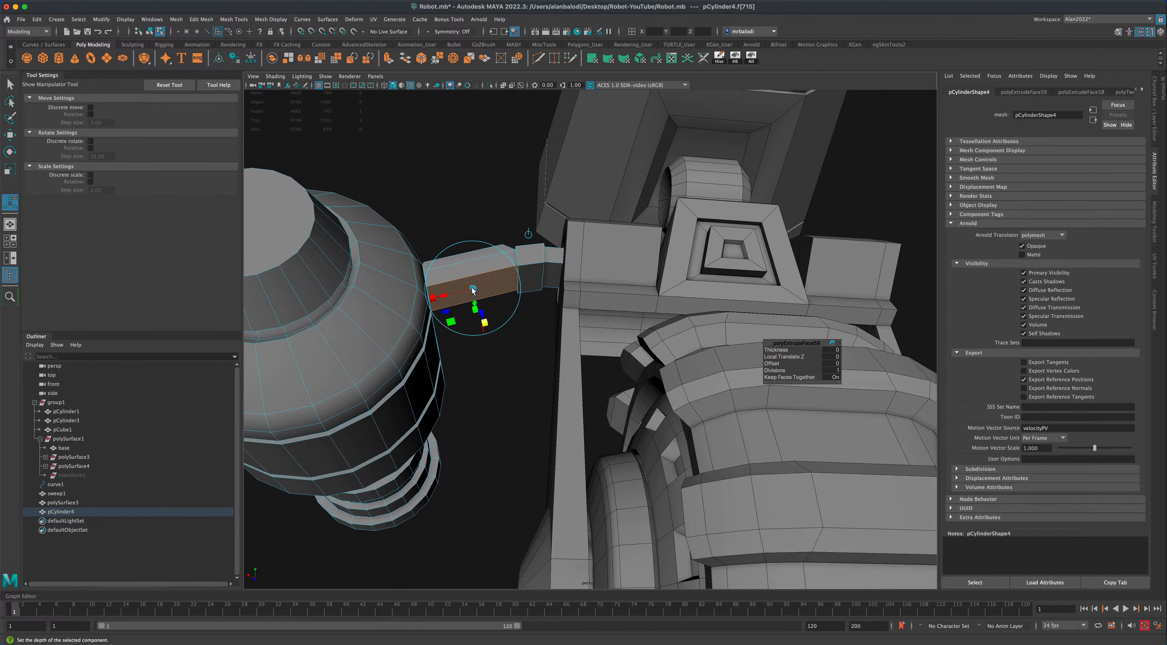
left_click_drag(473, 290, 485, 322)
left_click_drag(521, 342, 597, 399, "alt")
right_click(652, 291)
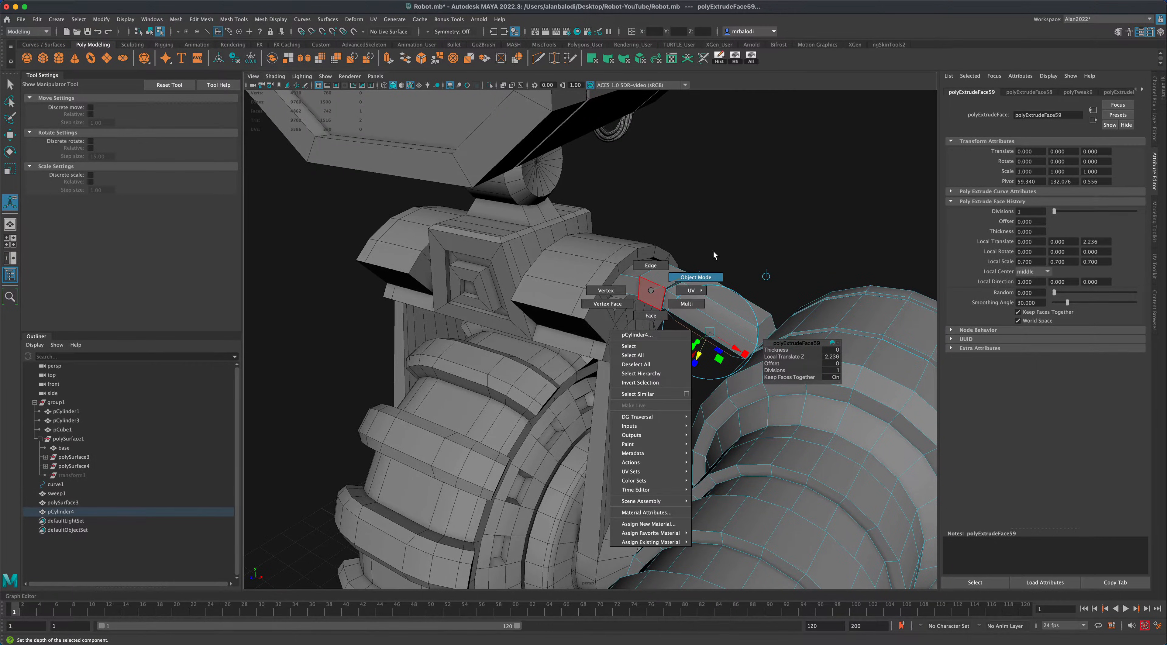
right_click_drag(651, 290, 714, 254)
key("q")
left_click(704, 367)
Examine the finished arm and barrel against the whole robot from several angles.
scroll(698, 378, "down", 10)
left_click_drag(622, 398, 644, 378, "alt")
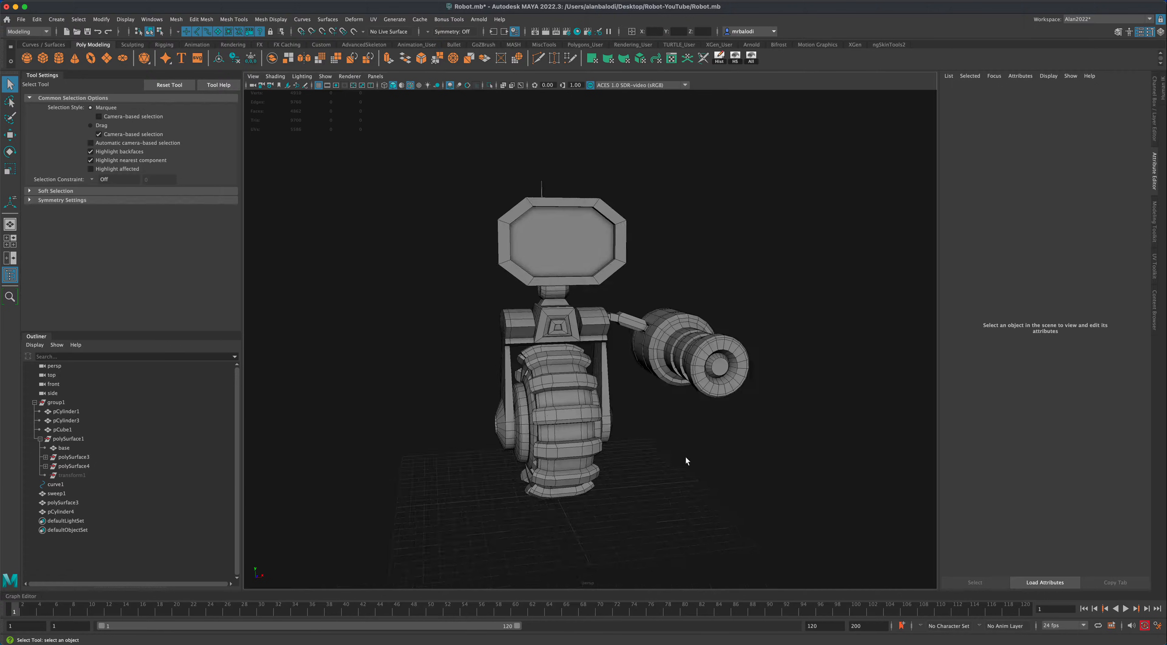
left_click_drag(686, 460, 643, 367, "alt")
left_click(615, 324)
left_click_drag(615, 325, 416, 278, "alt")
left_click(692, 348)
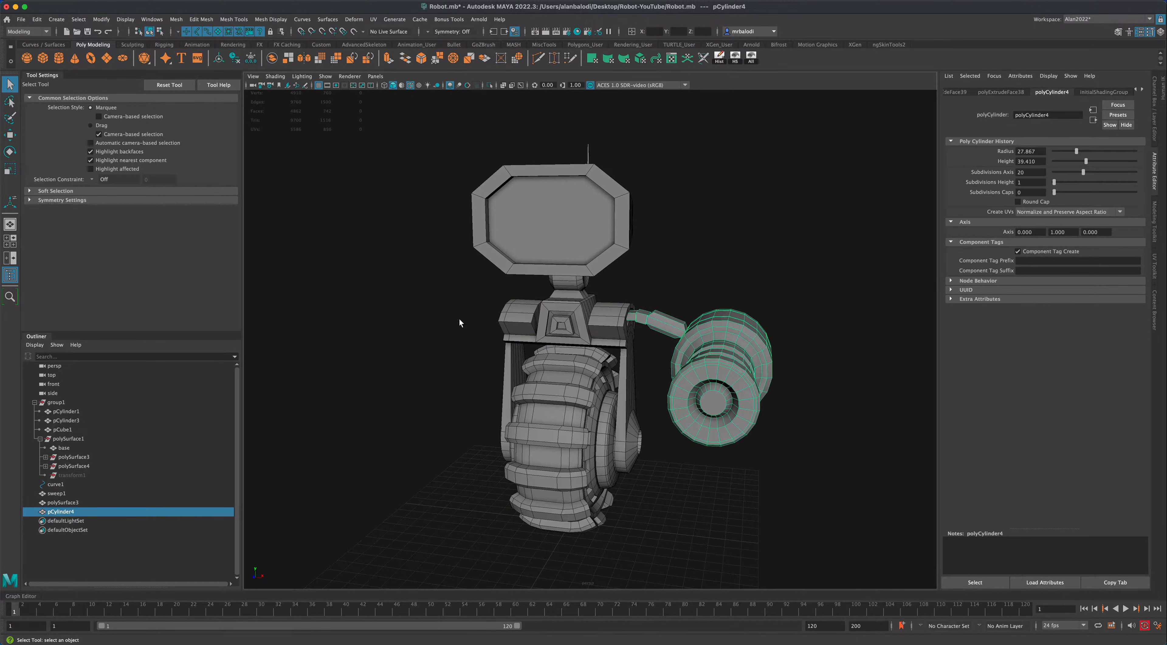
left_click(724, 283)
Mirror the arm and barrel mesh across the world X axis using the reset default Mirror options, and close the options.
left_click(767, 339)
left_click_drag(767, 339, 841, 430, "alt")
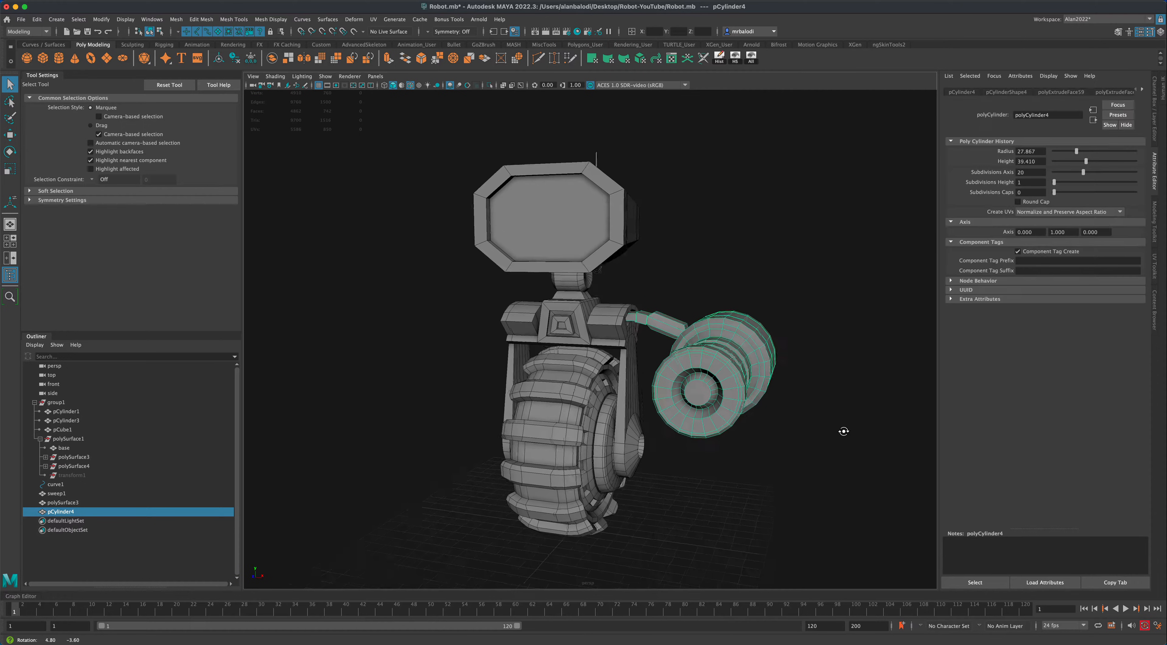
middle_click_drag(840, 450, 837, 456, "alt")
left_click(176, 20)
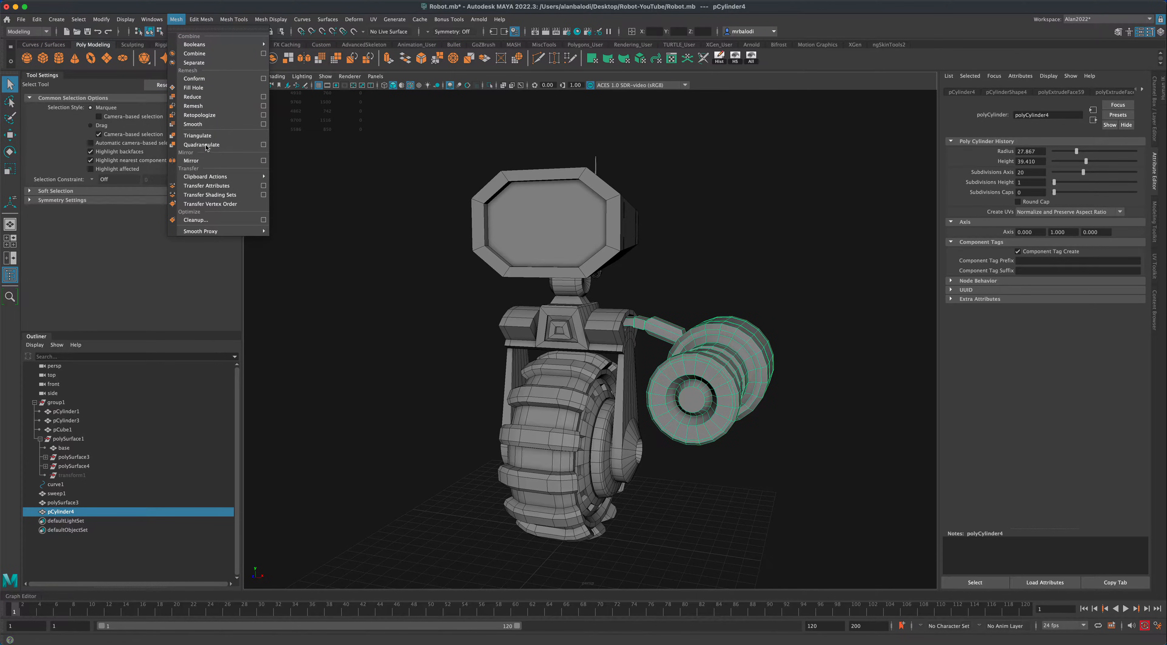
left_click(263, 162)
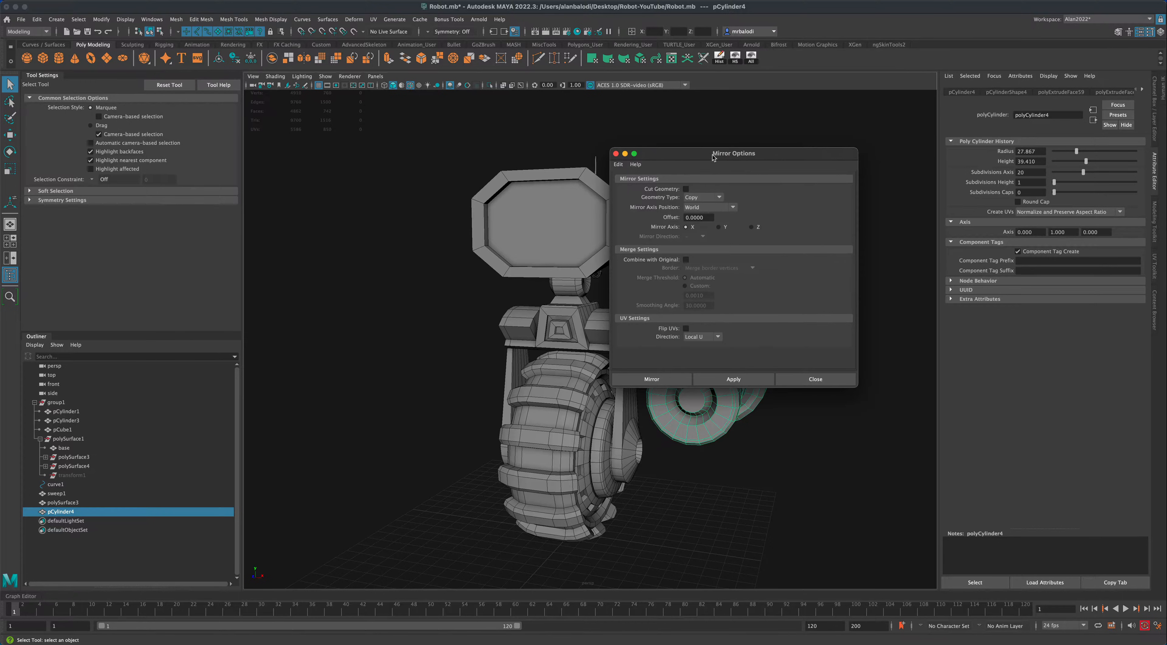
left_click_drag(712, 157, 824, 153)
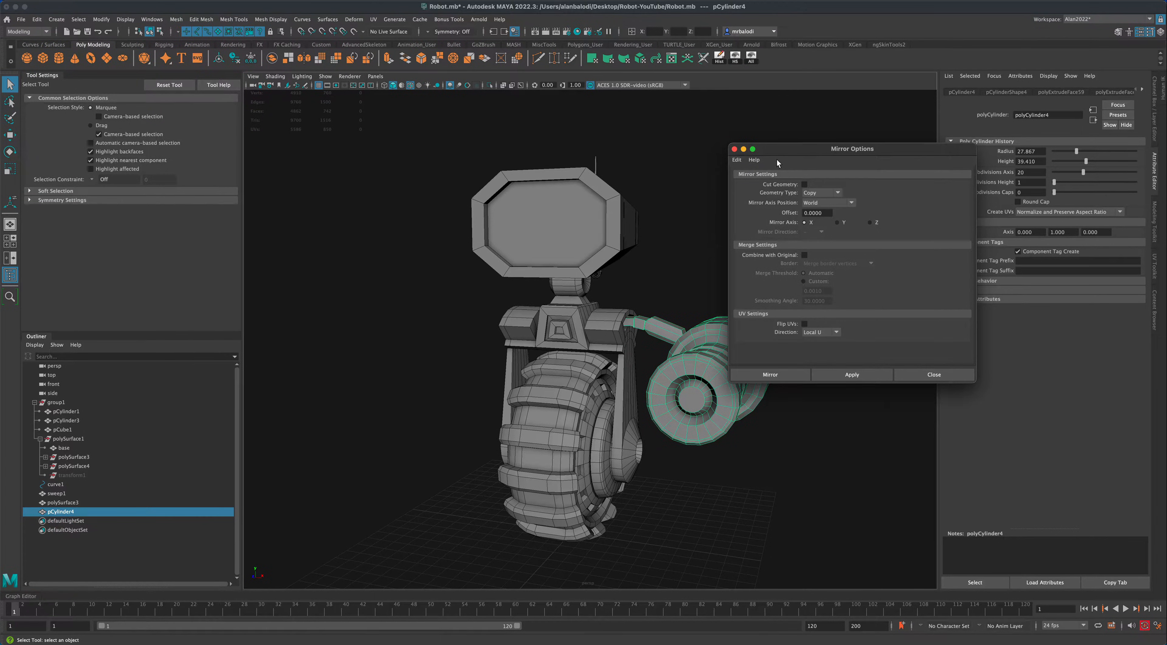
left_click(737, 160)
left_click(755, 180)
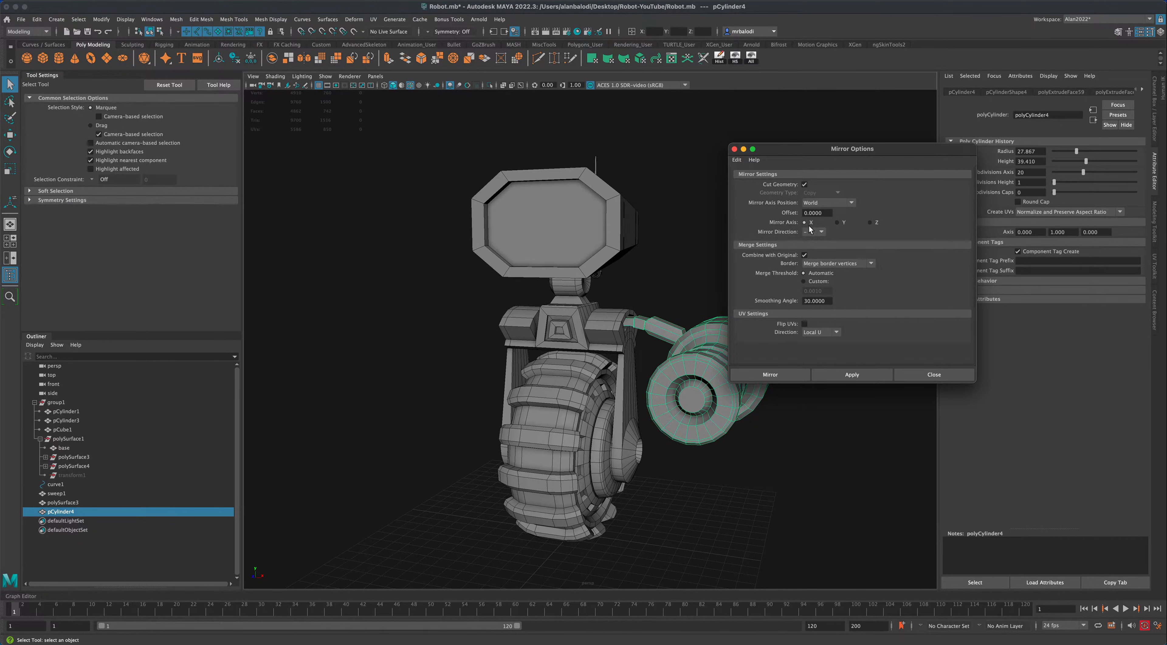
left_click(835, 374)
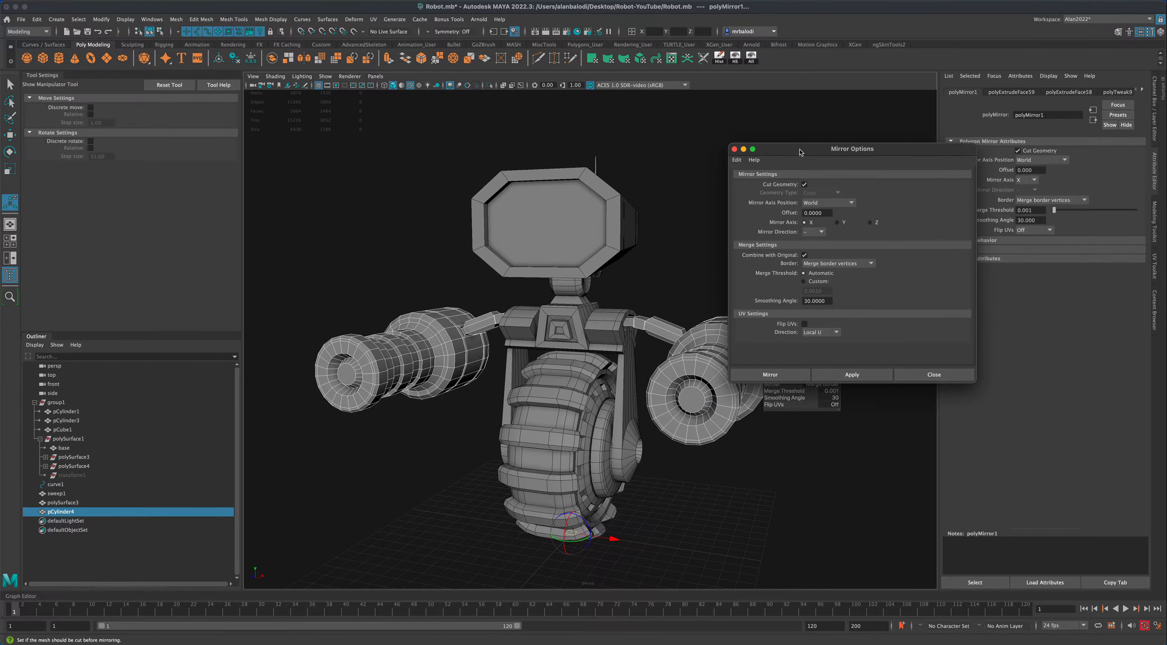
left_click_drag(800, 152, 881, 168)
left_click(1005, 392)
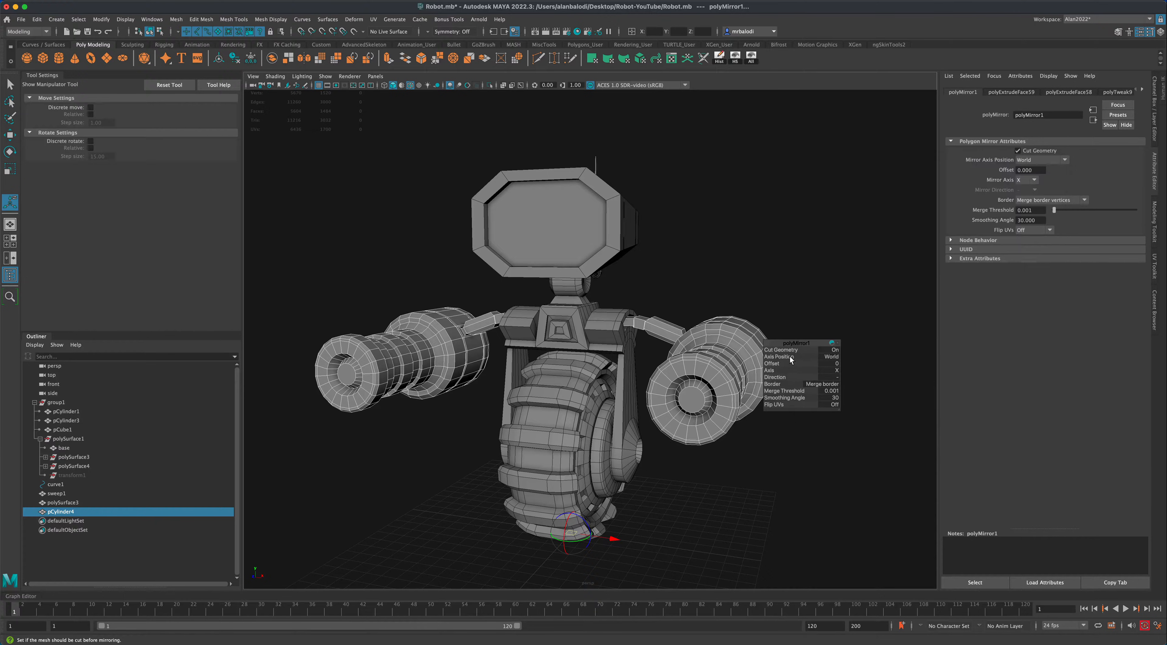
Move the mirror settings overlay clear of the model and return to the Select tool.
left_click_drag(785, 342, 860, 226)
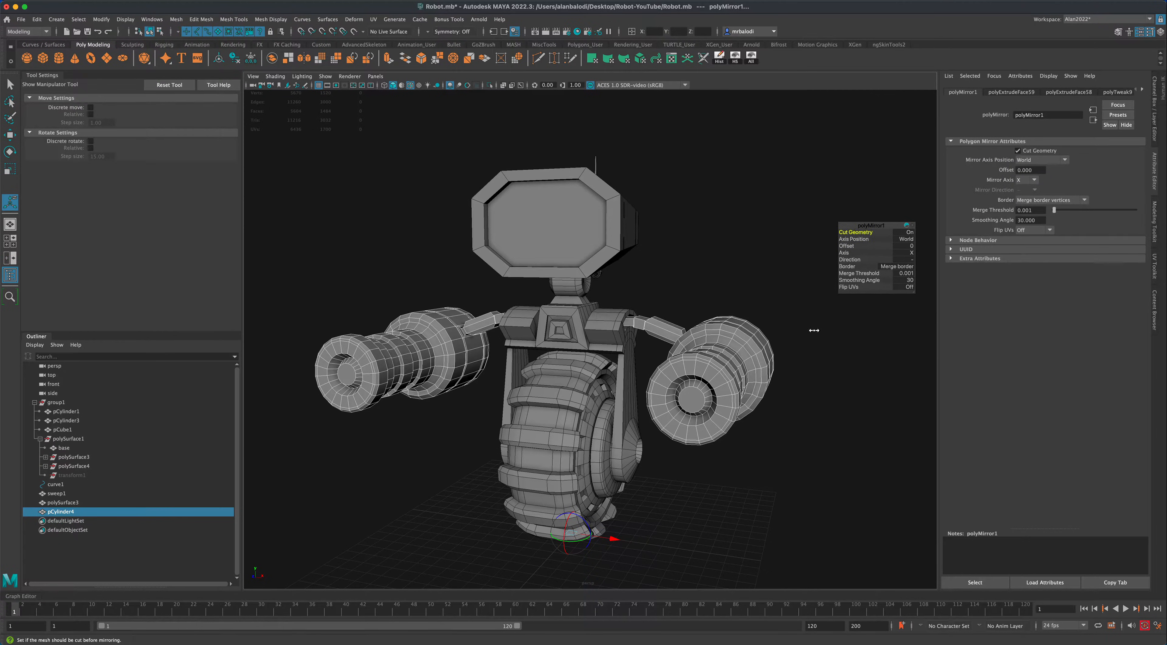
left_click_drag(843, 361, 814, 356, "alt")
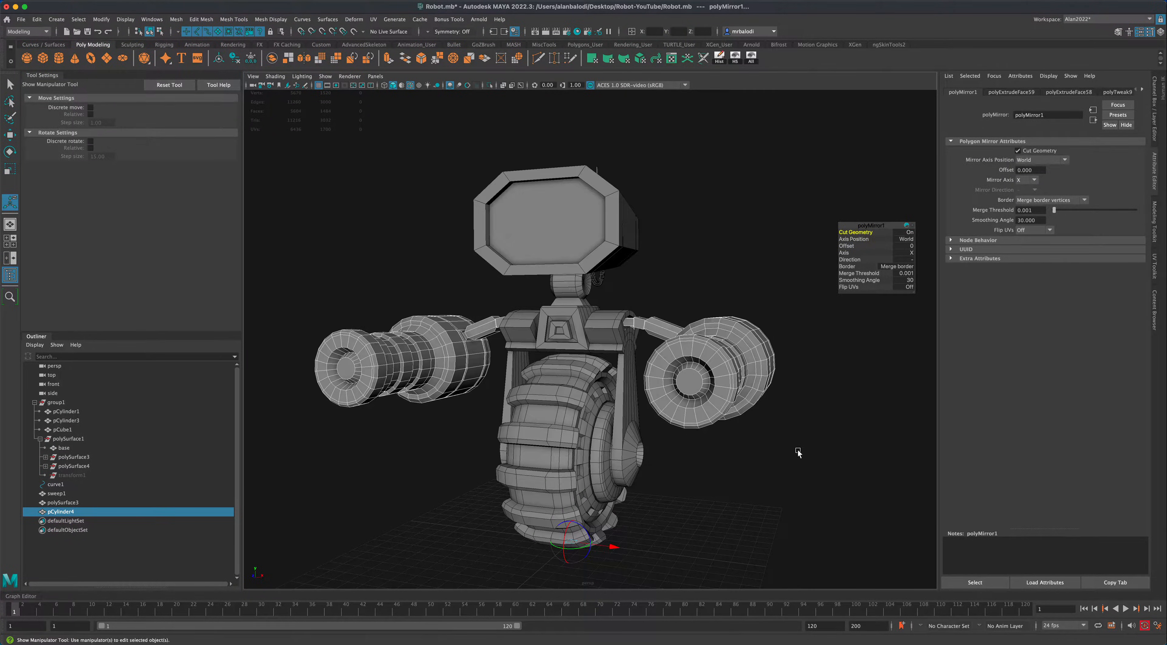
left_click(798, 453)
mouse_move(803, 477)
left_mouse_down("alt")
mouse_move(790, 474)
mouse_move(814, 476)
left_mouse_up("alt")
key("q")
Select the shoulder mesh and isolate it in the viewport.
left_click_drag(344, 278, 393, 278, "alt")
left_click(512, 322)
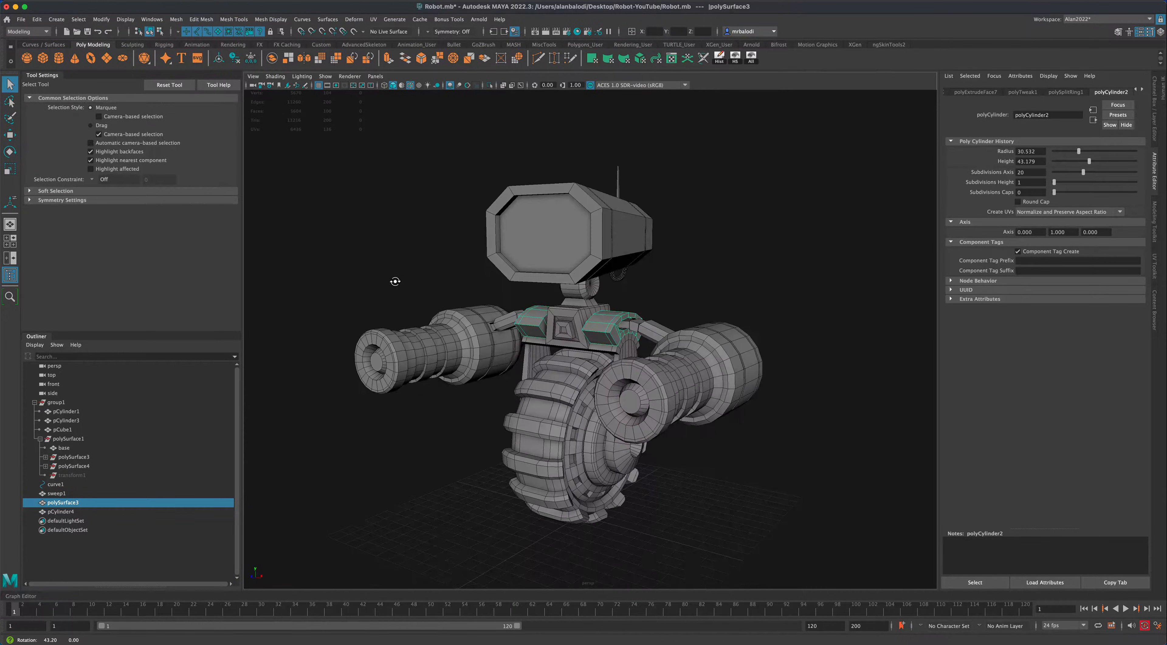
scroll(598, 371, "up", 3)
left_click_drag(598, 372, 450, 331, "alt")
left_click_drag(420, 278, 391, 276, "alt")
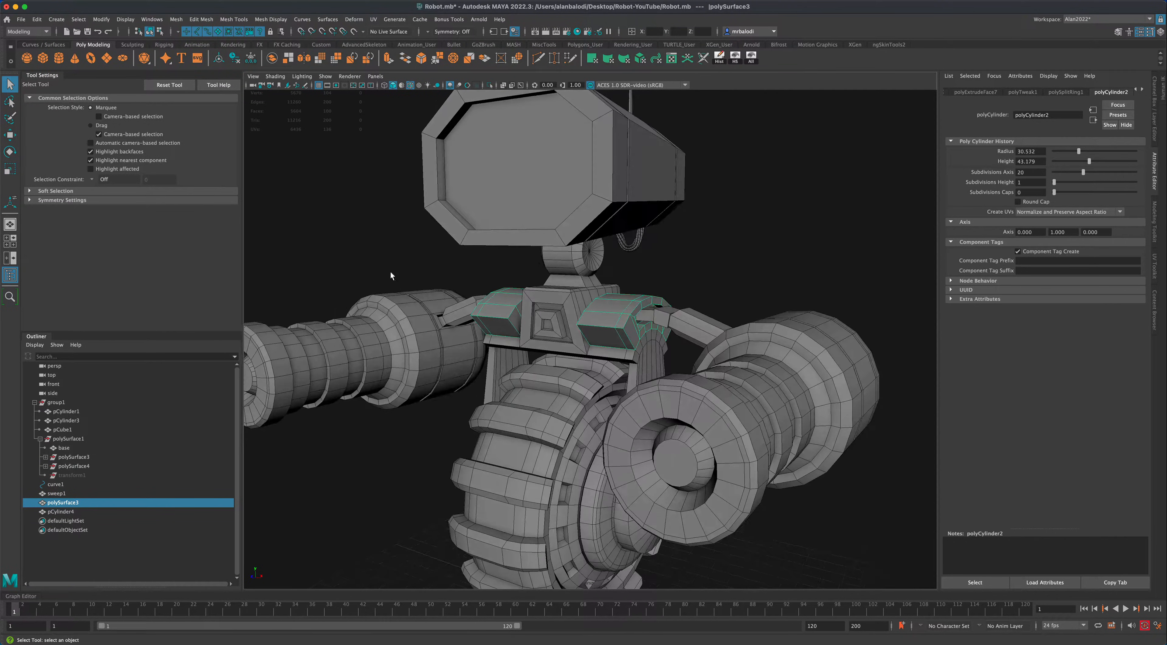
left_click(489, 84)
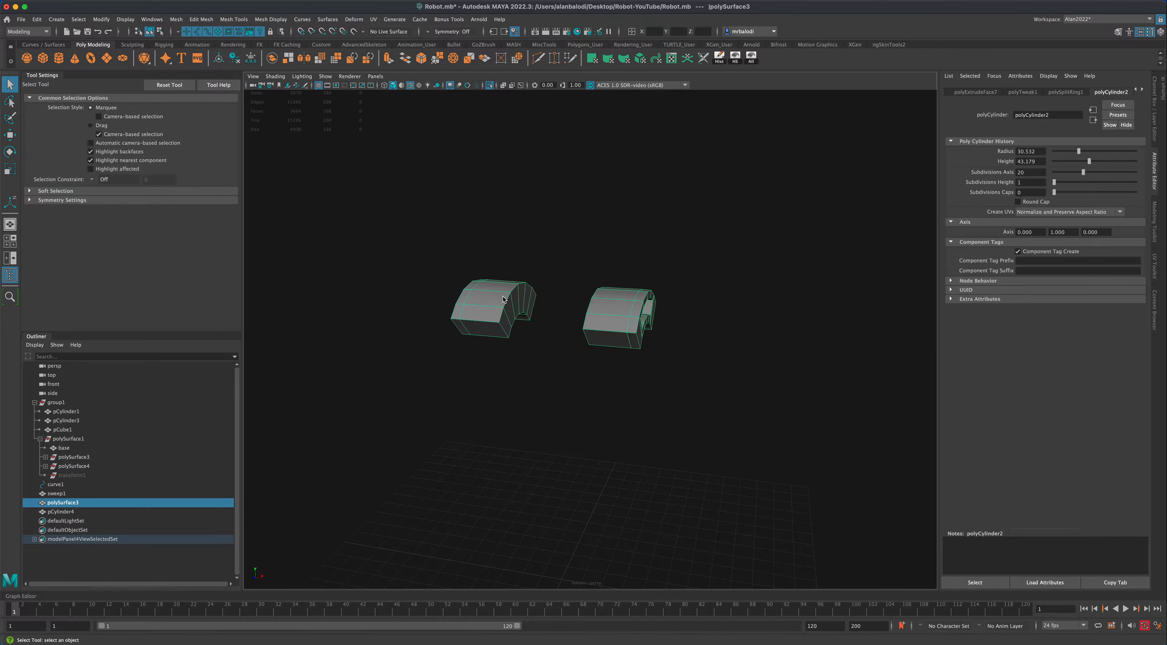
Delete all faces of the shoulder without the arm recess, and return to object mode.
right_click_drag(503, 297, 504, 324)
left_click_drag(411, 228, 558, 366)
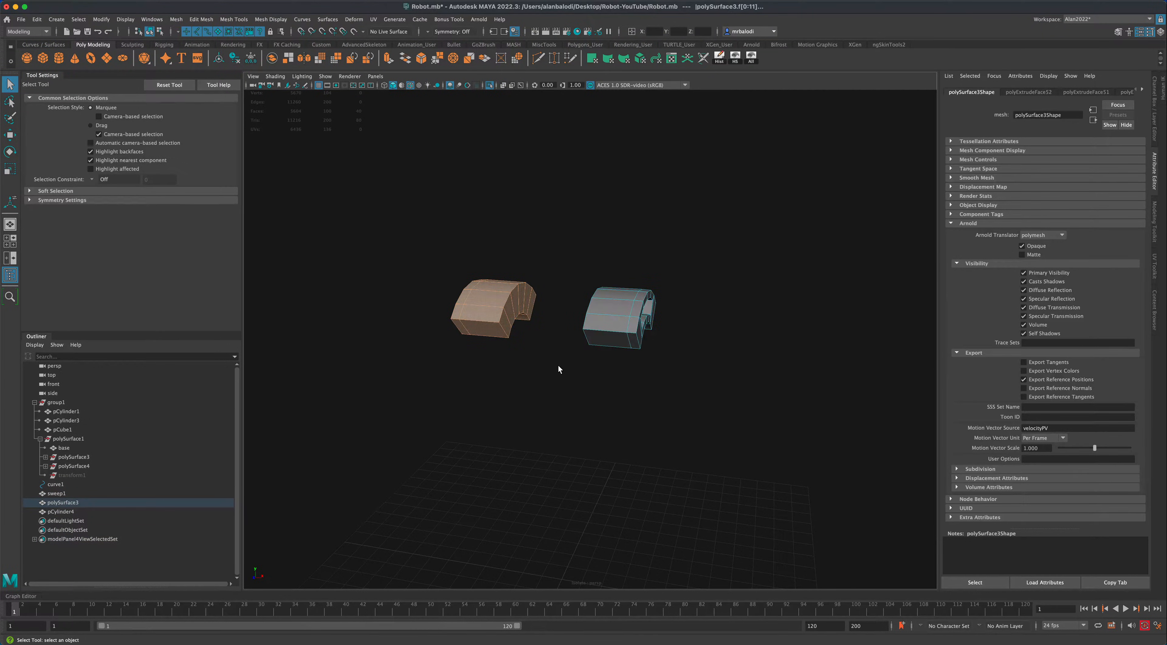
key("Delete")
right_click(611, 322)
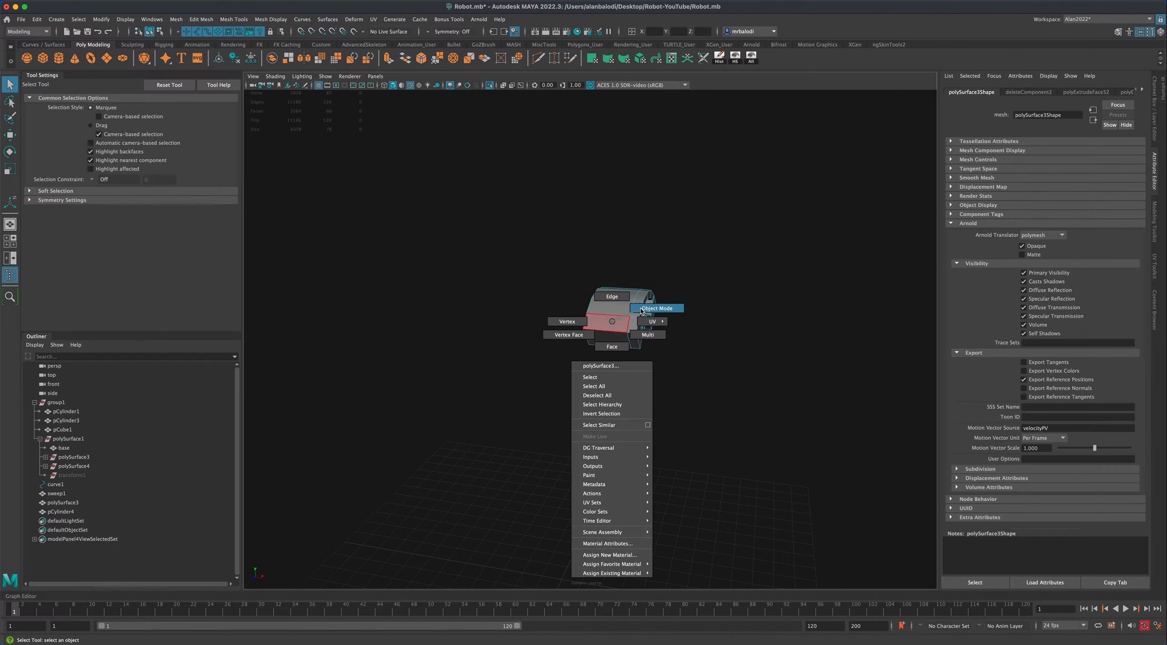
left_click(657, 307)
Mirror the remaining recessed shoulder across the world X axis, and show the whole robot again with nothing selected.
left_click_drag(589, 315, 471, 290, "alt")
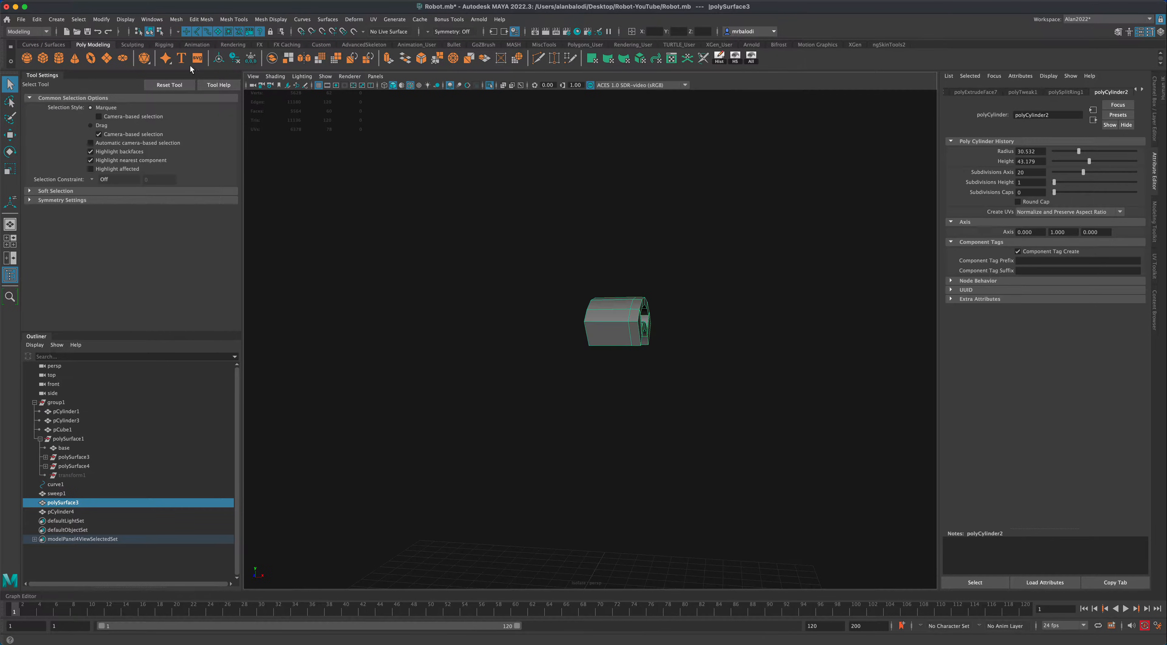
left_click(175, 19)
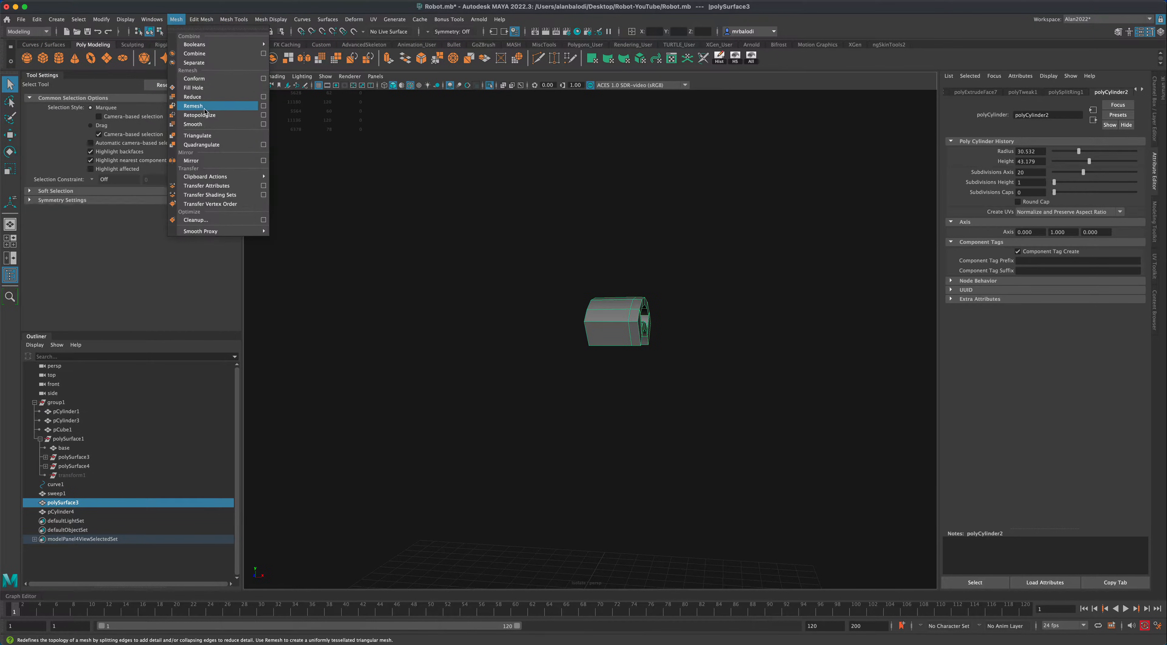
left_click(197, 160)
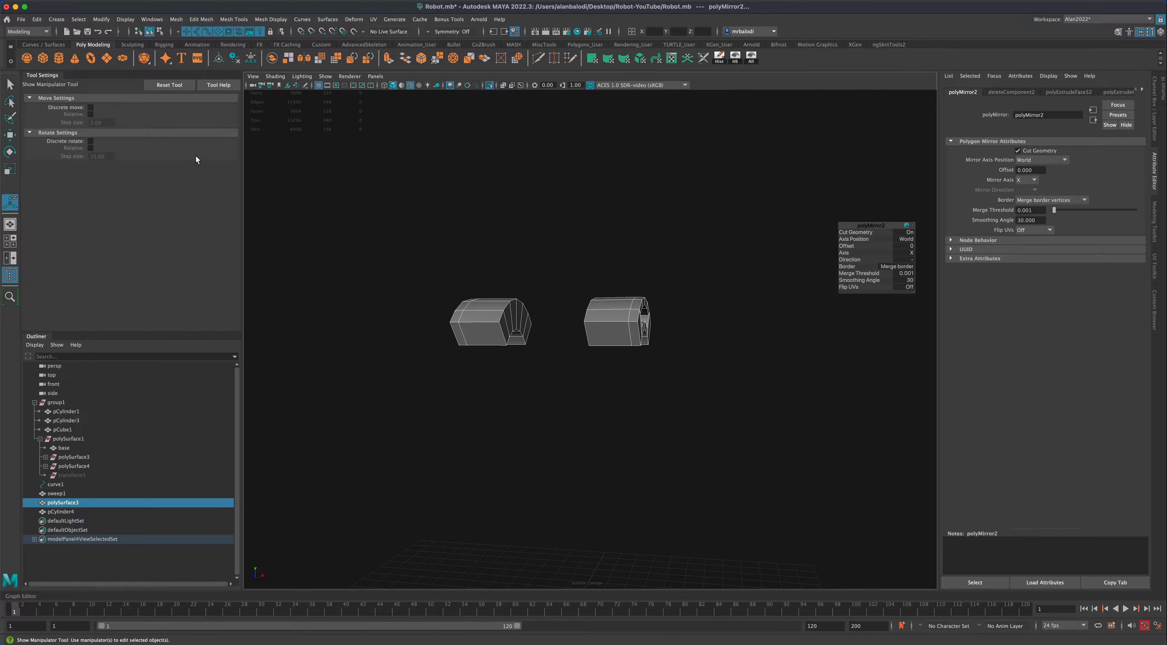
left_click(11, 85)
mouse_move(425, 235)
left_mouse_down("alt")
mouse_move(409, 245)
mouse_move(446, 243)
mouse_move(428, 242)
left_mouse_up("alt")
left_click(490, 85)
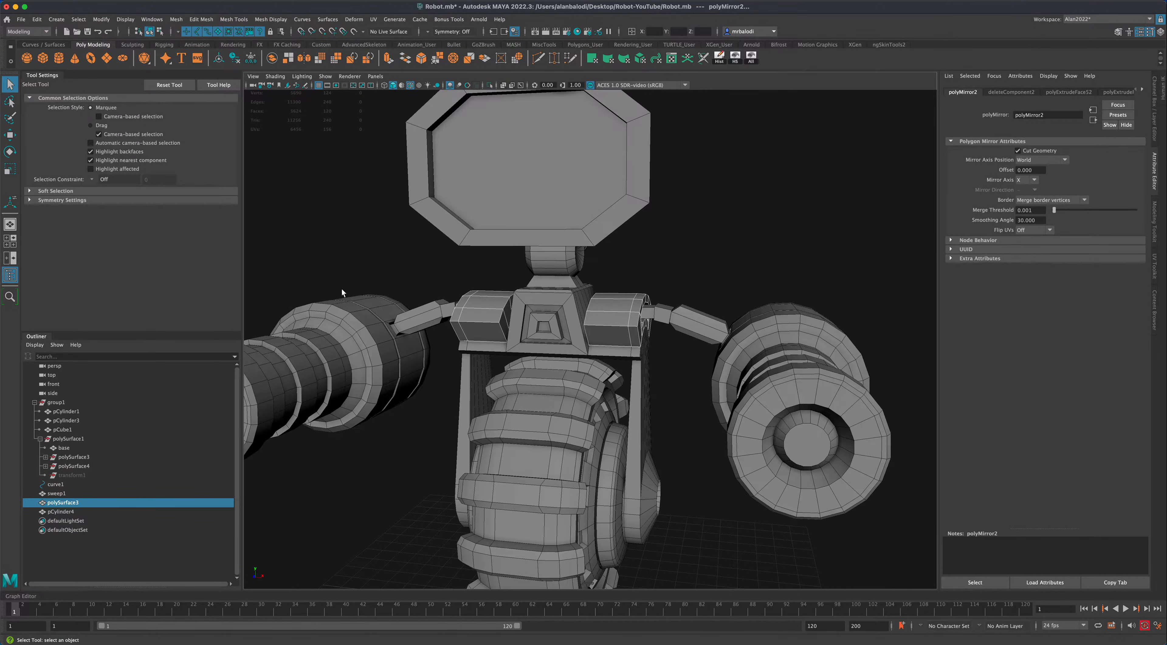
left_click(394, 395)
left_click_drag(424, 466, 444, 445, "alt")
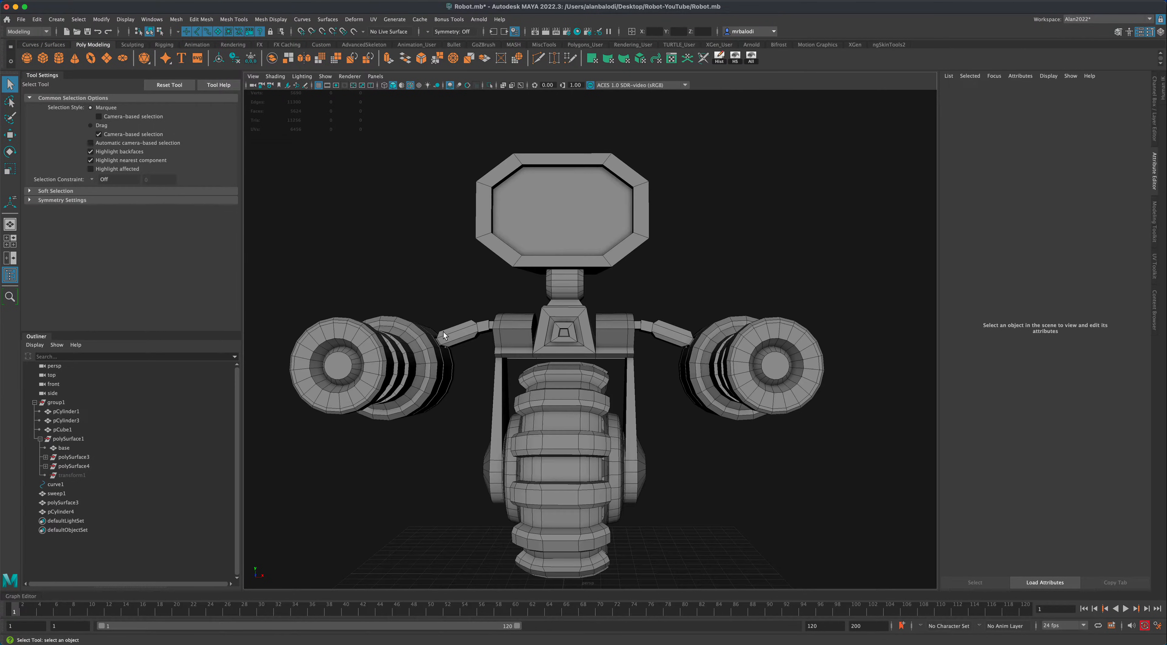
Combine the mirrored arms with the shoulder mesh into a single object.
left_click(449, 337)
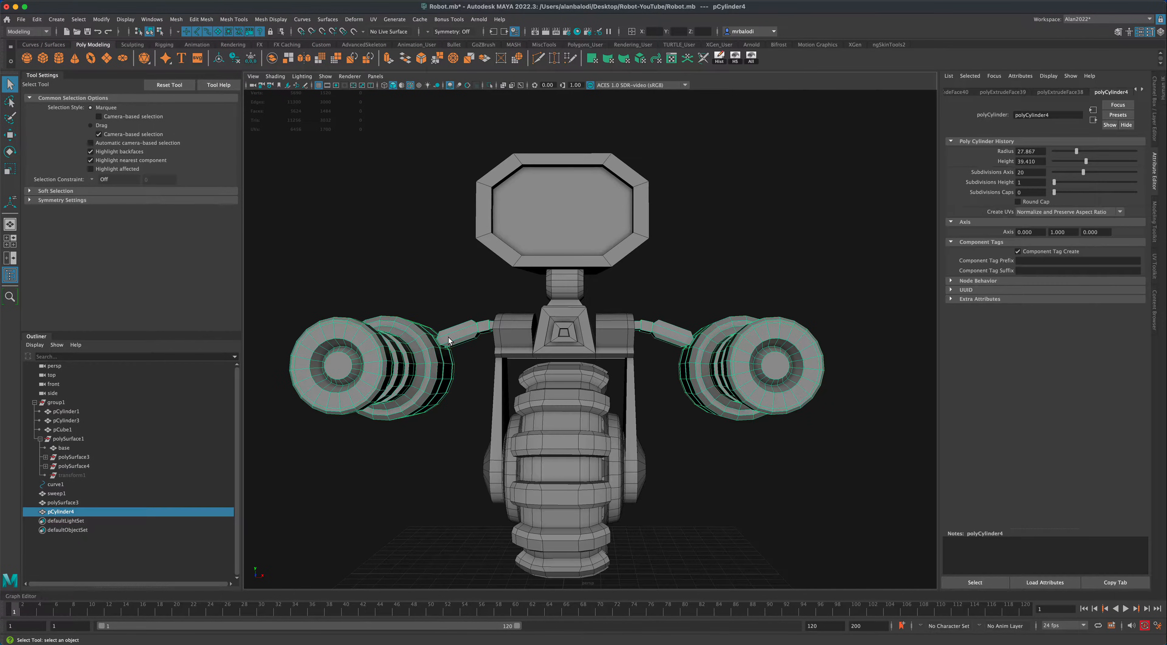
left_click(514, 325, "shift")
left_click_drag(451, 293, 448, 296, "alt")
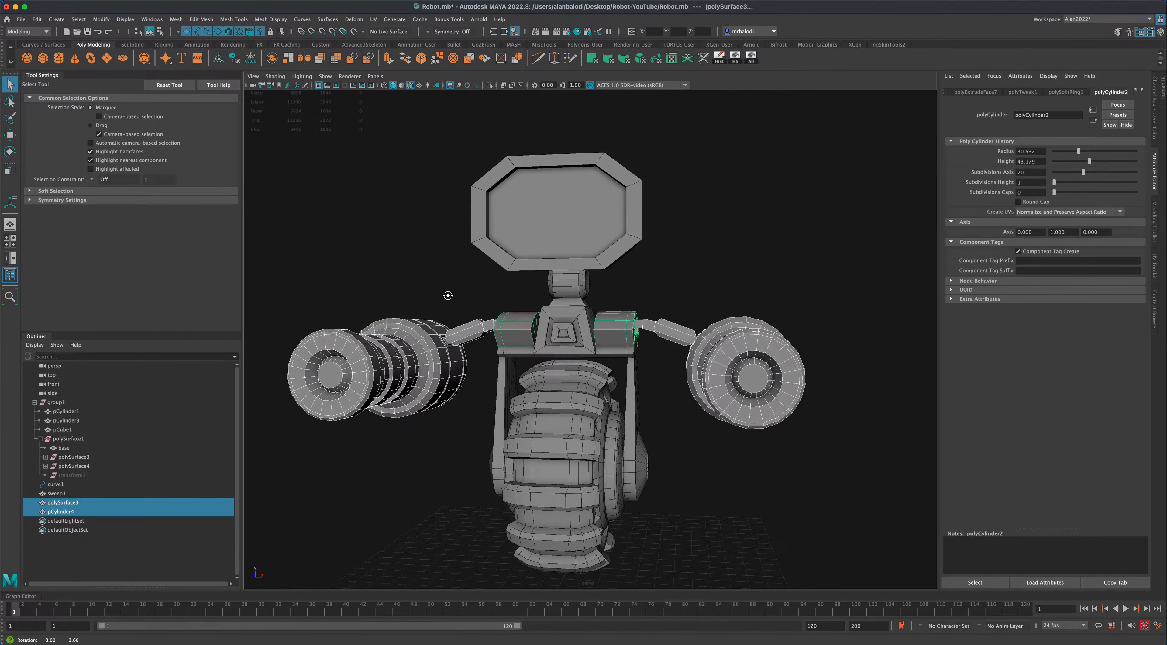
left_click(272, 59)
left_click_drag(325, 207, 337, 209, "alt")
mouse_move(441, 463)
left_mouse_down("alt")
mouse_move(453, 472)
mouse_move(409, 479)
mouse_move(442, 481)
left_mouse_up("alt")
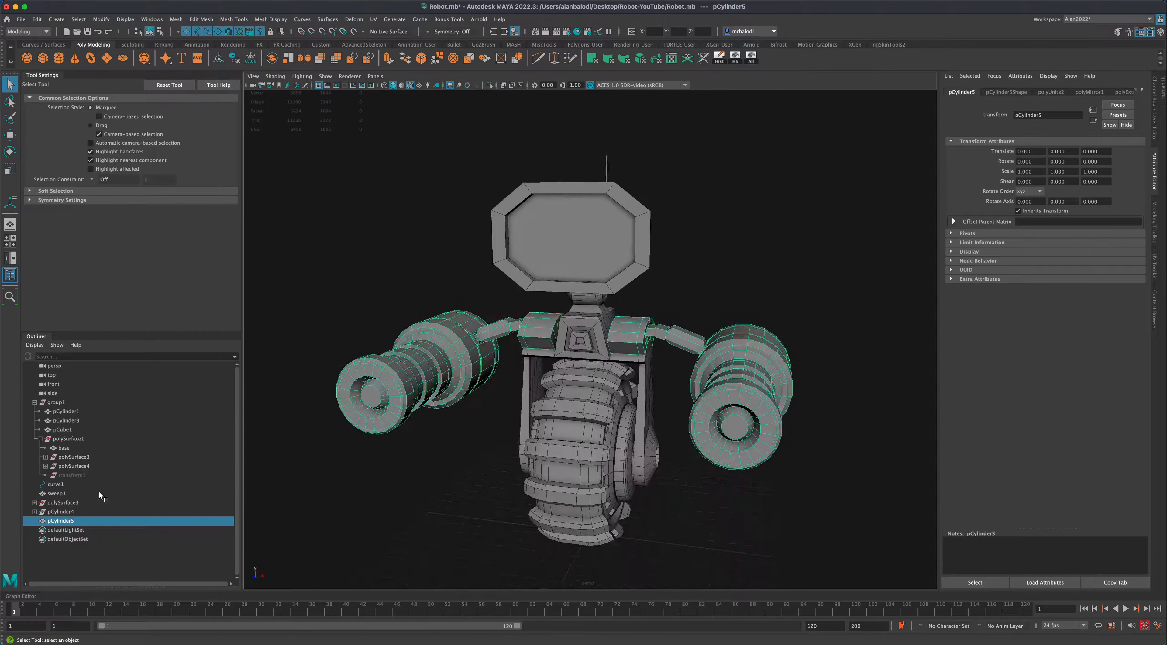
left_click_drag(335, 482, 306, 402, "alt")
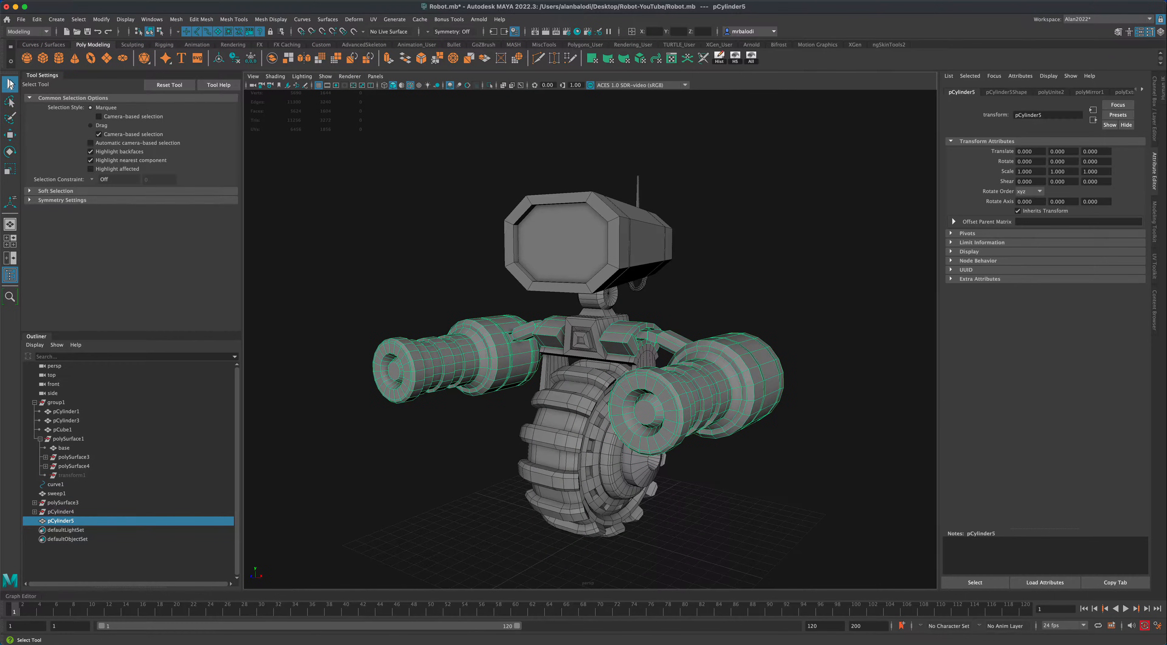
left_click_drag(763, 294, 776, 292, "alt")
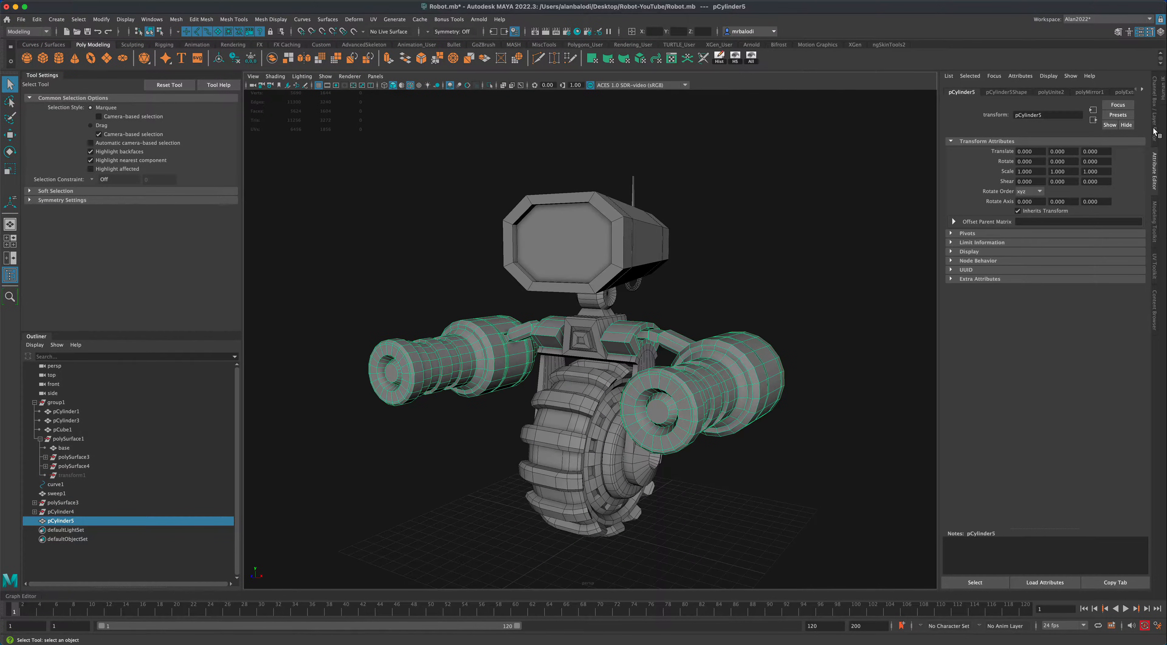
Add the combined arms and shoulder mesh to the display layer layer1, rename the layer weapons, and clear the selection.
left_click(1154, 131)
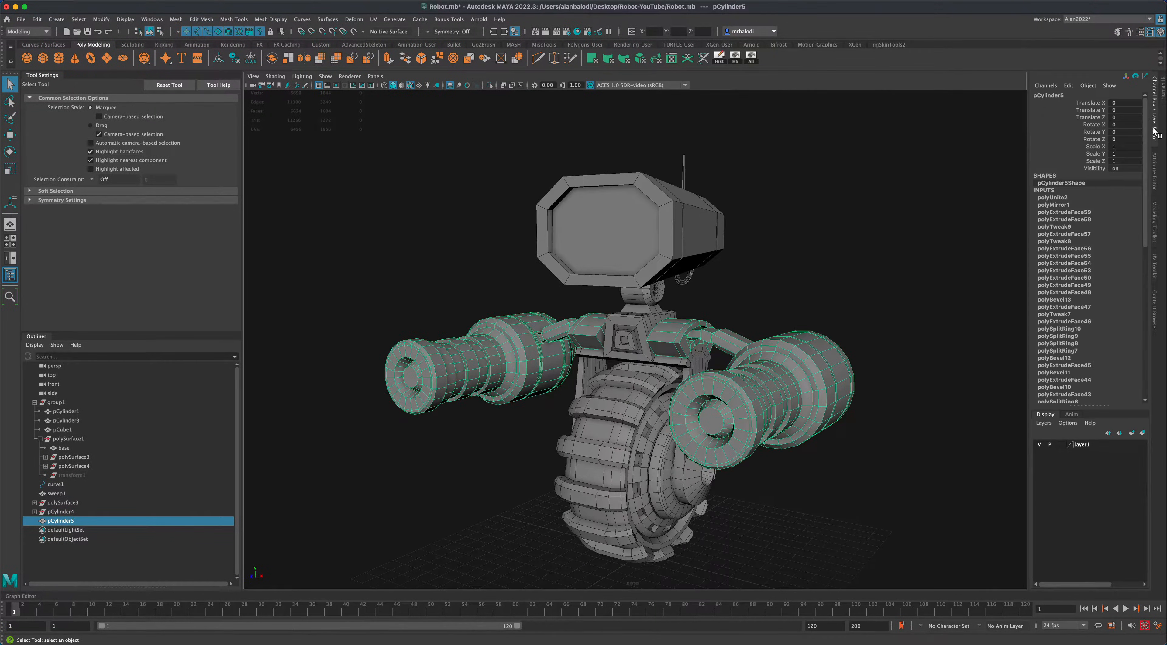
right_click(1084, 443)
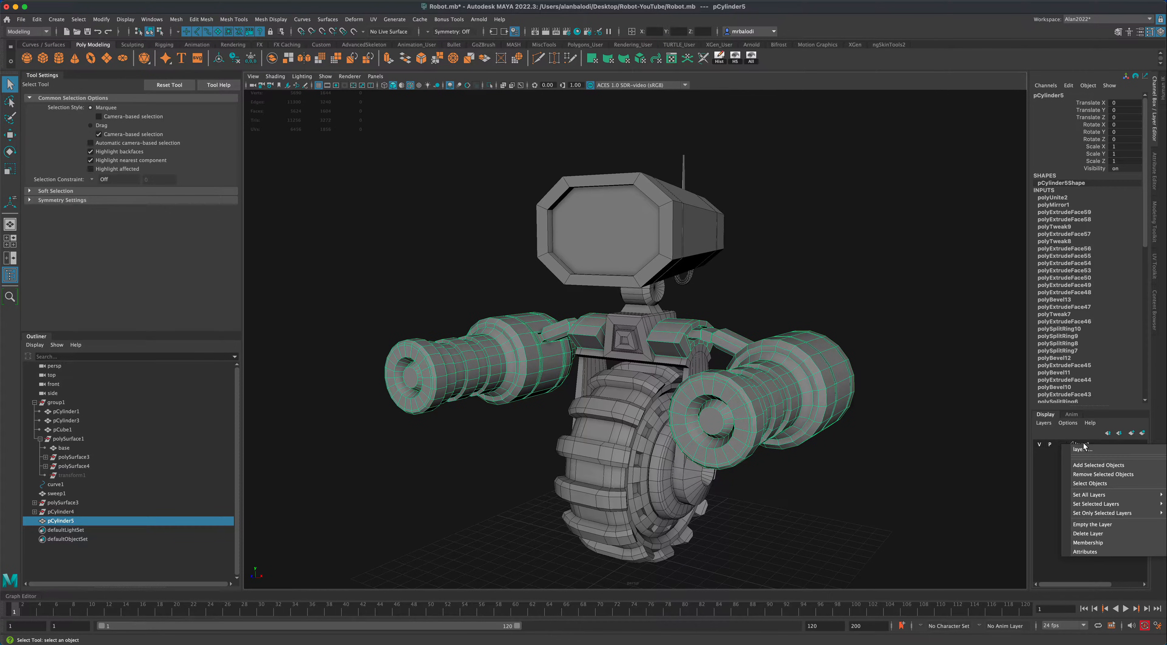
left_click(1093, 464)
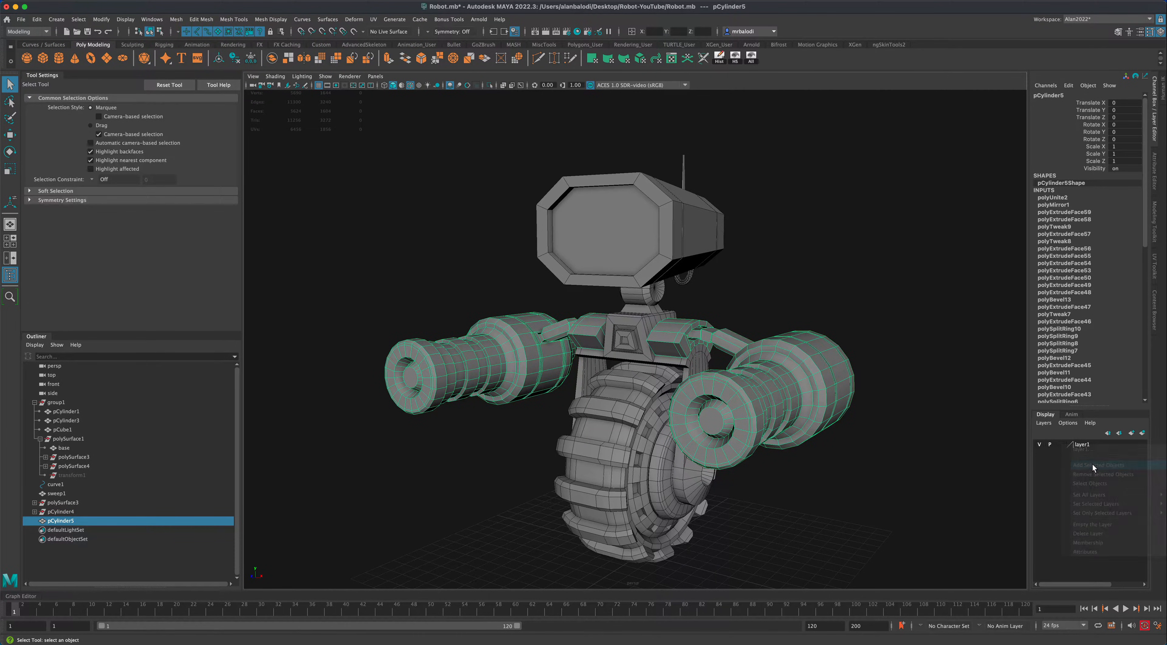
double_click(1083, 445)
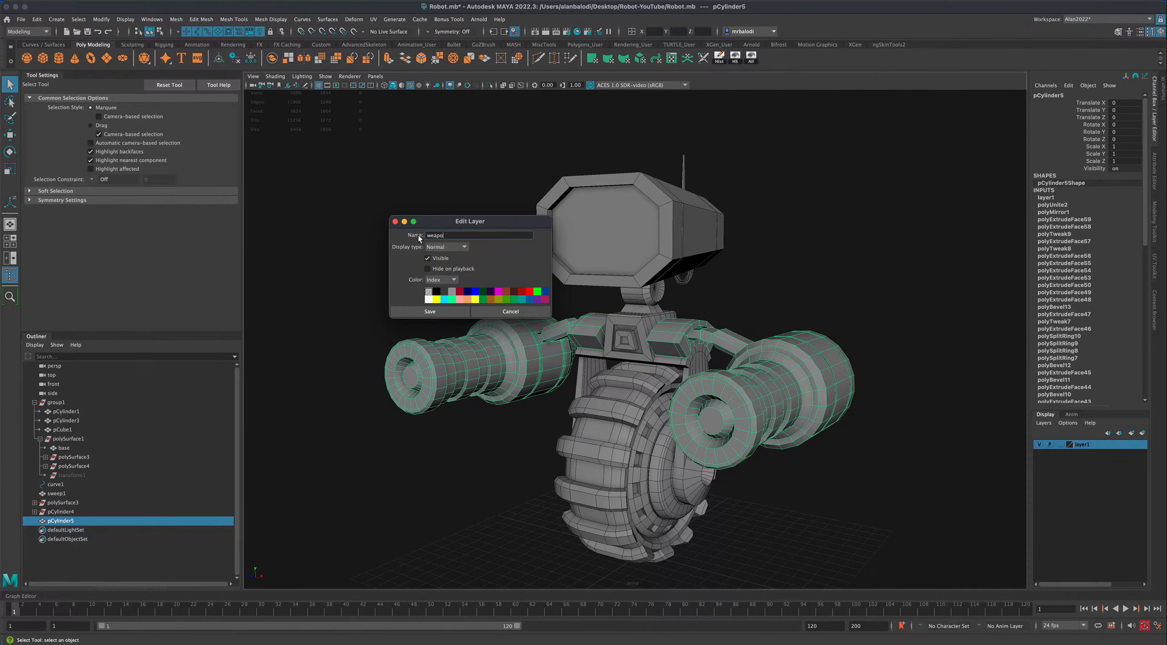
left_click(418, 310)
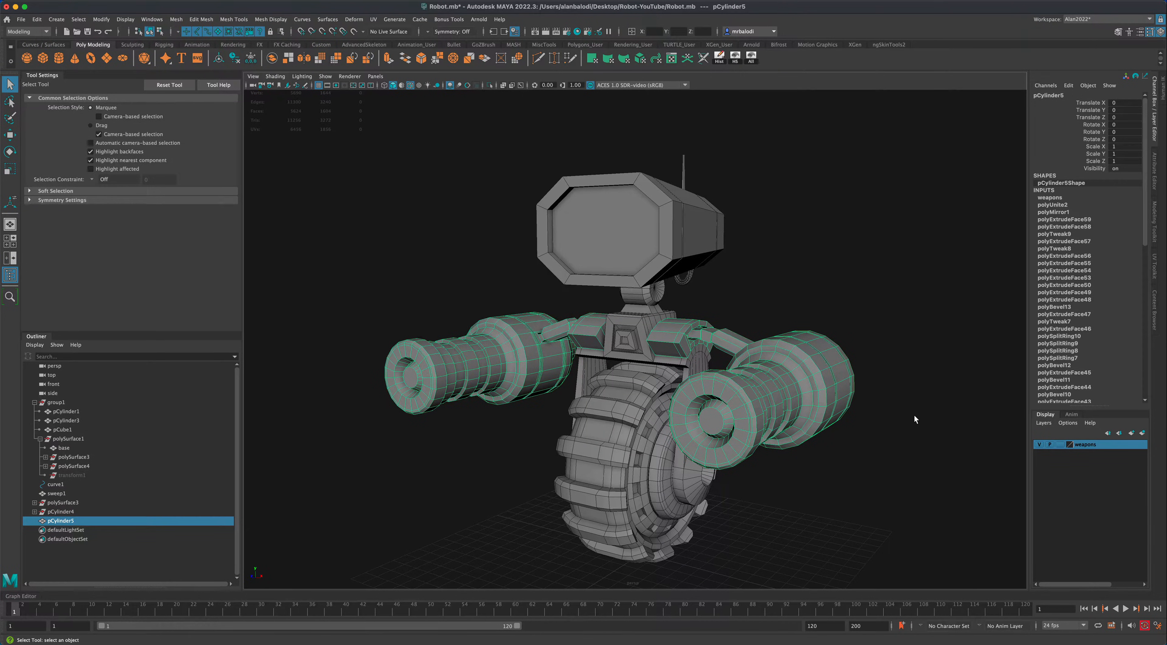
left_click(954, 454)
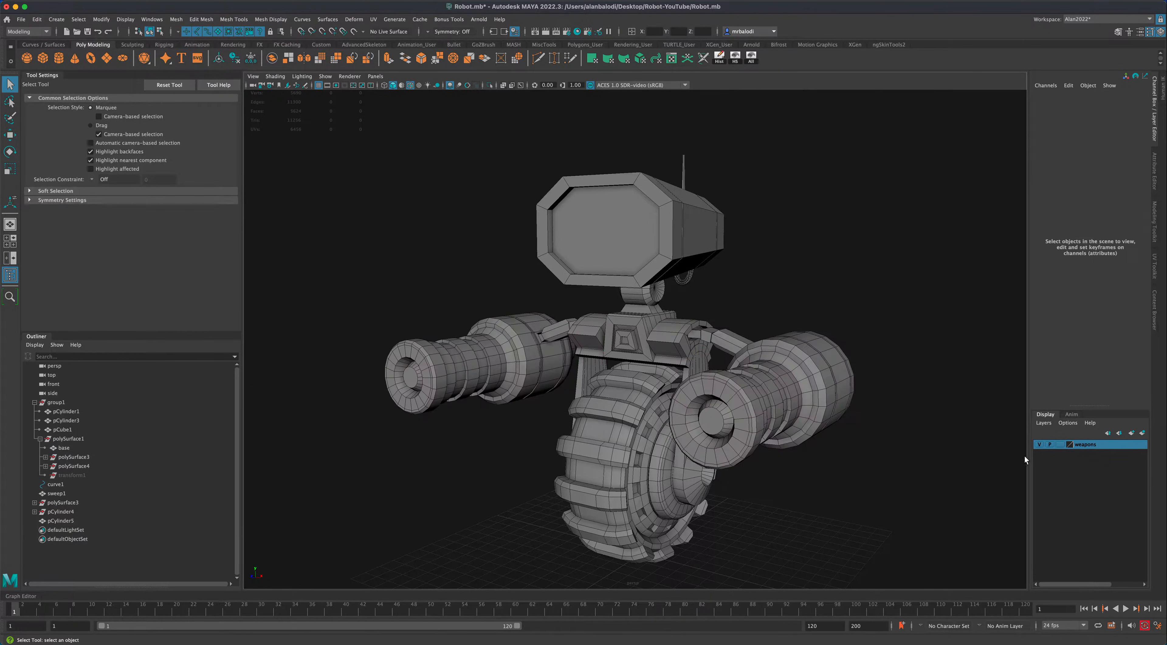
Toggle the weapons layer's visibility off and on to compare the robot with and without its arms.
left_click(1039, 444)
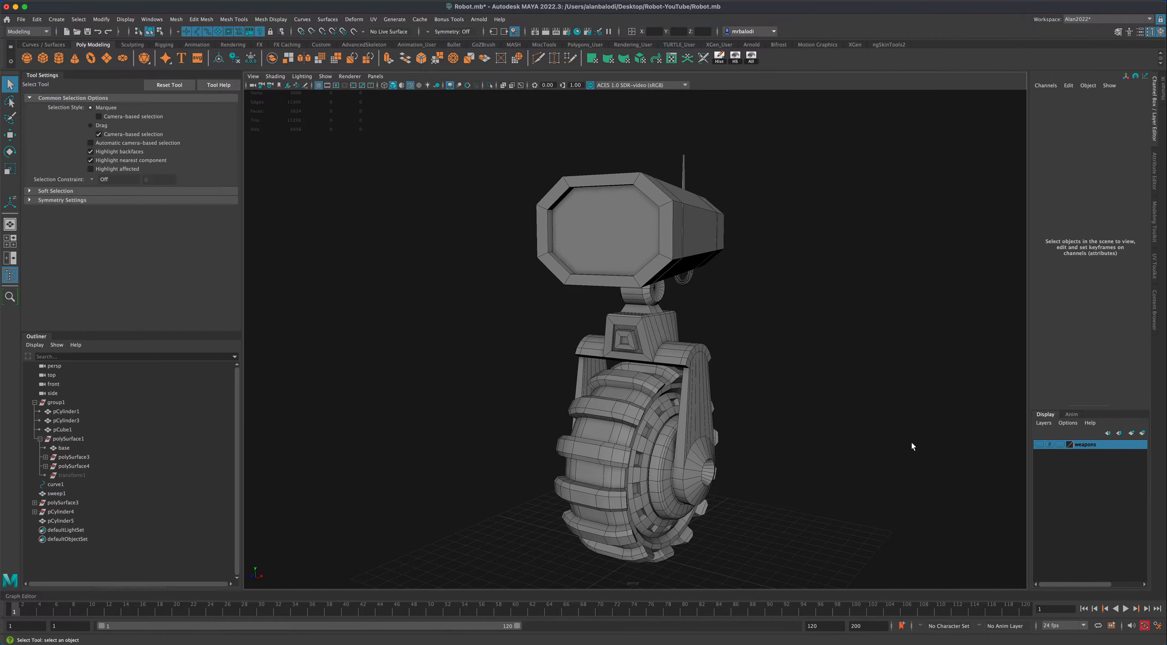
left_click_drag(912, 445, 833, 447, "alt")
middle_click_drag(835, 461, 826, 453, "alt")
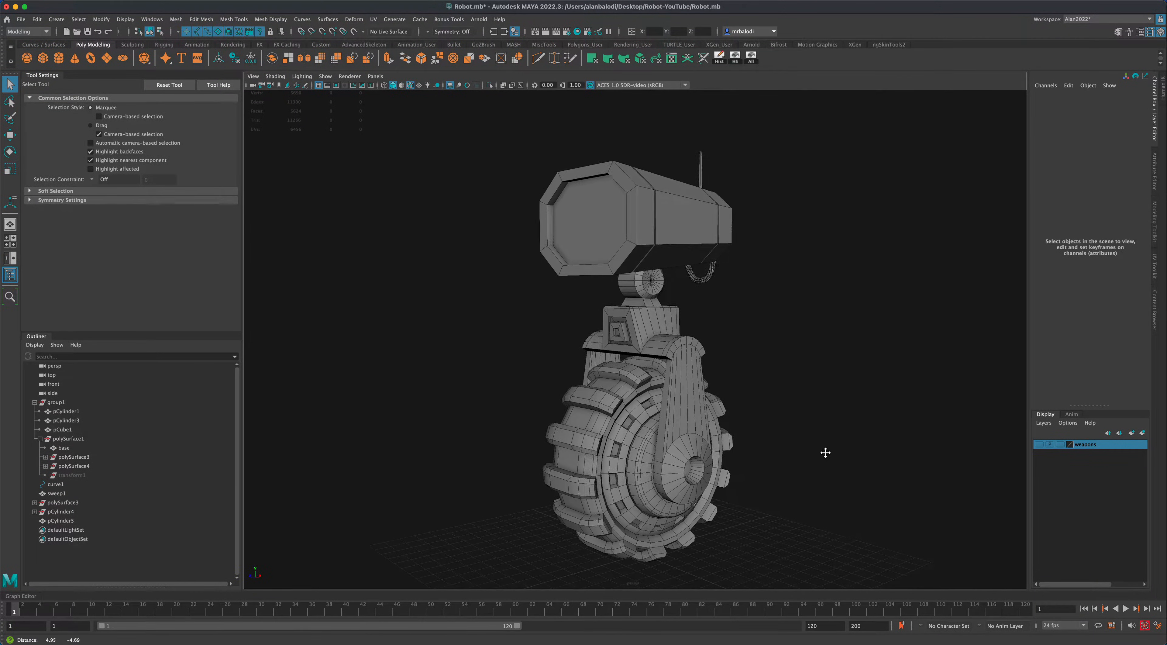
left_click_drag(825, 453, 829, 461, "alt")
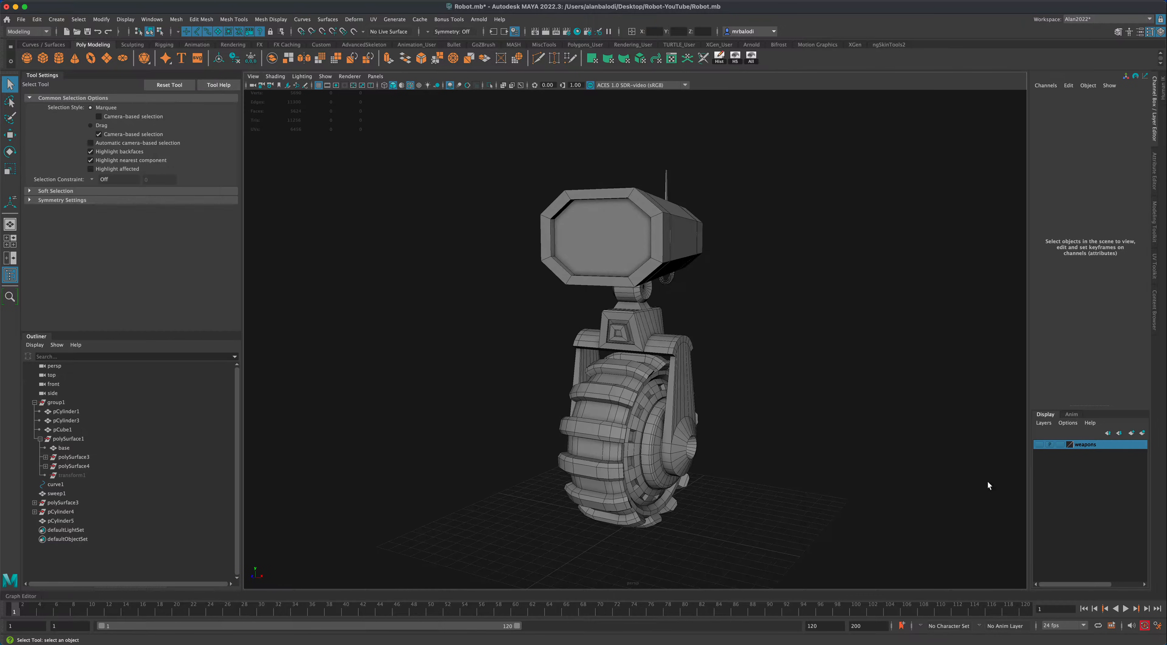
left_click(1039, 444)
mouse_move(913, 481)
left_mouse_down("alt")
mouse_move(952, 476)
mouse_move(704, 477)
mouse_move(906, 476)
left_mouse_up("alt")
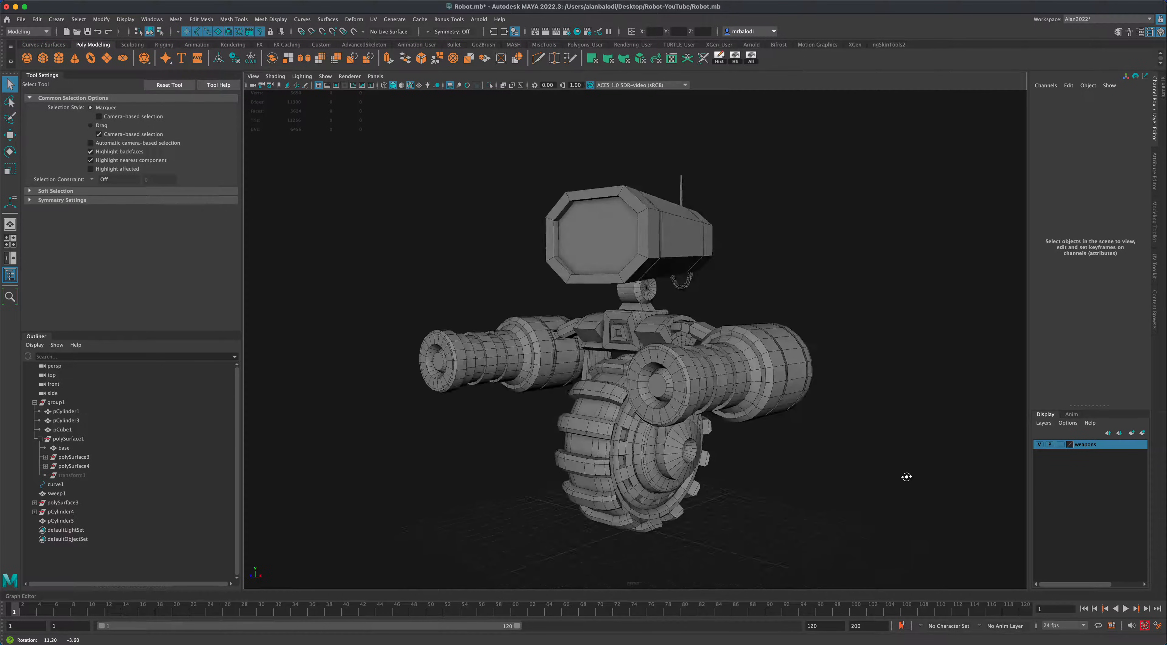
left_click(1040, 444)
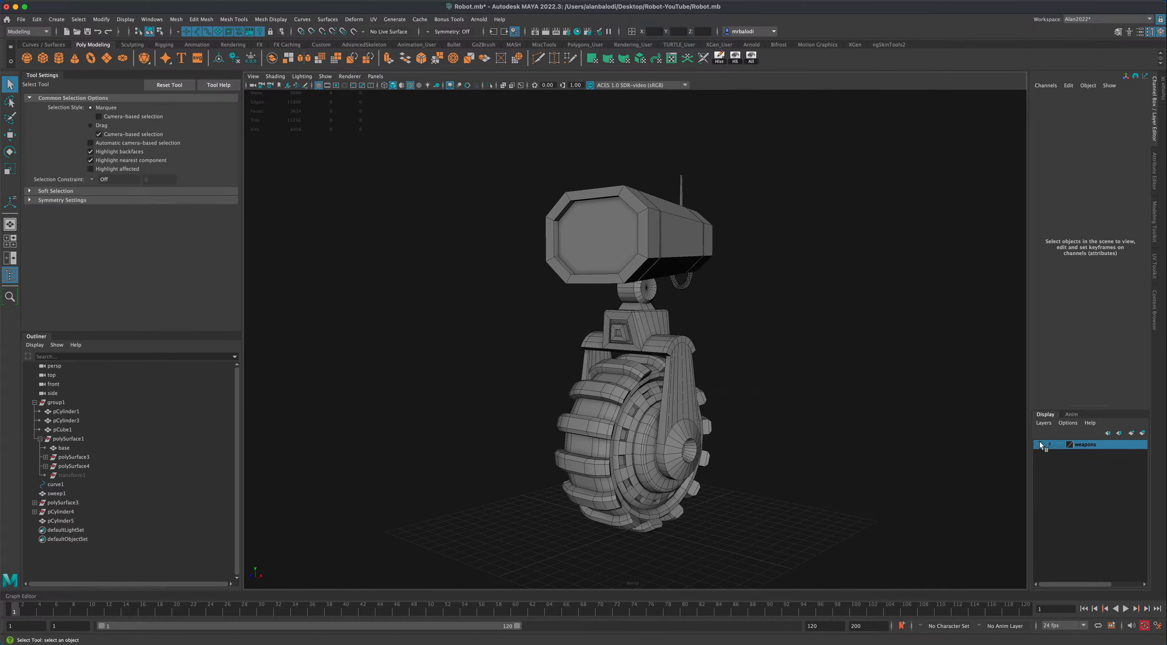
left_click(1040, 444)
Switch the weapons layer's display type to Template and on to Reference.
left_click(1060, 445)
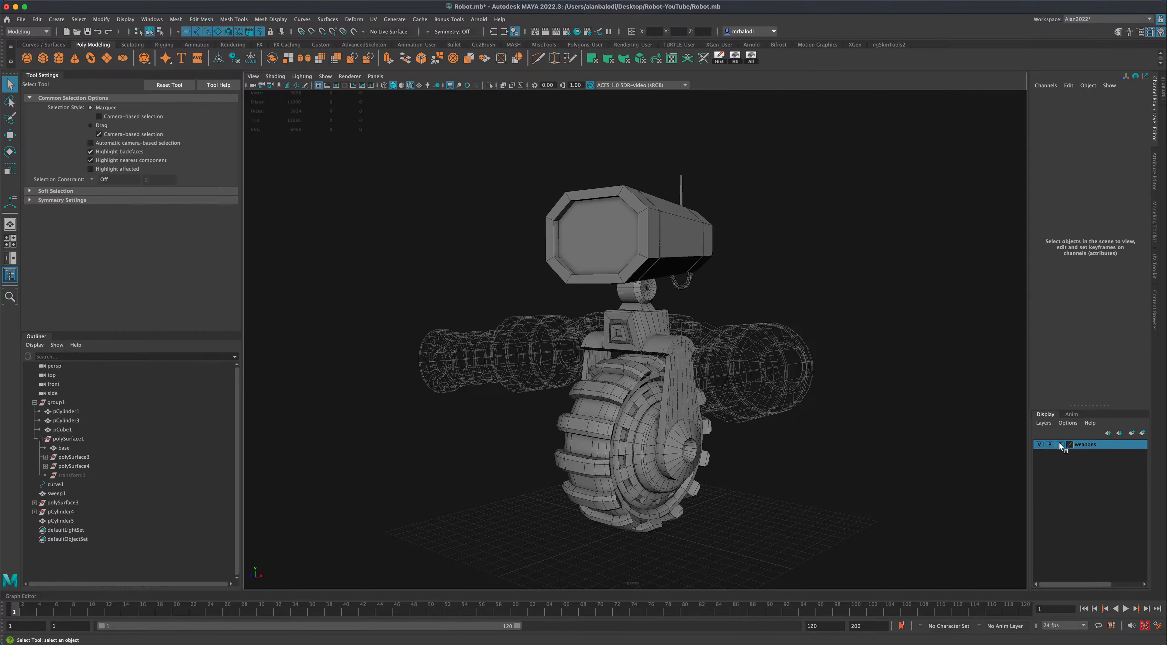
mouse_move(836, 485)
left_mouse_down("alt")
mouse_move(993, 451)
mouse_move(912, 463)
mouse_move(852, 455)
mouse_move(891, 448)
mouse_move(843, 448)
left_mouse_up("alt")
left_click(1060, 445)
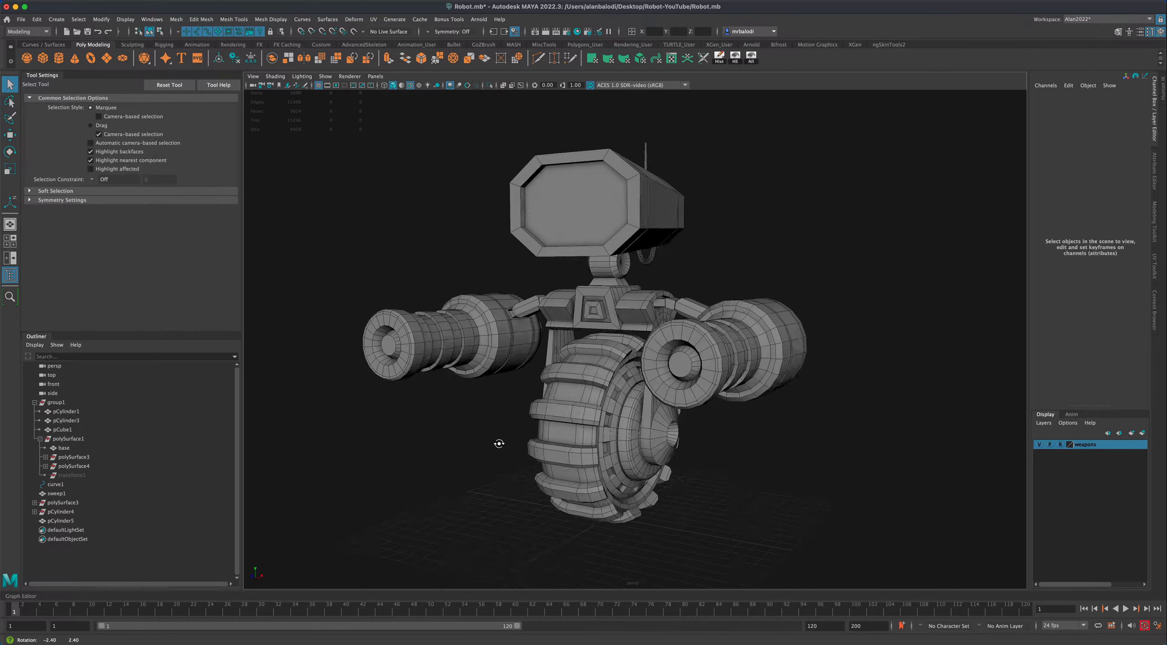
left_click_drag(495, 443, 630, 439, "alt")
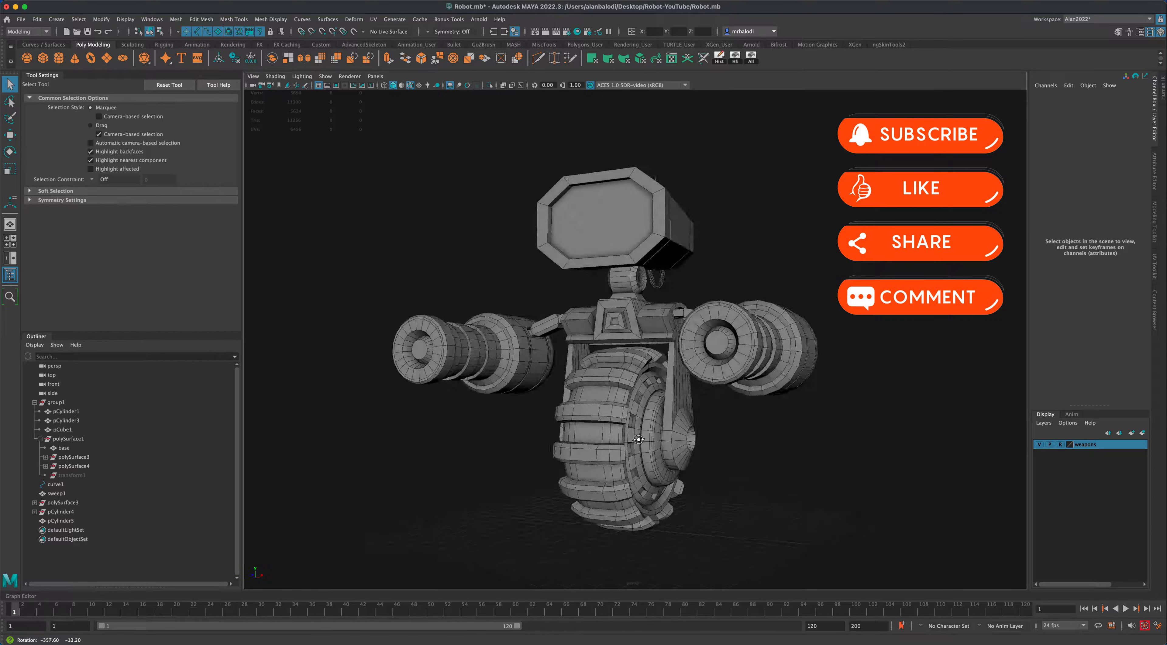
left_click_drag(660, 442, 644, 444, "alt")
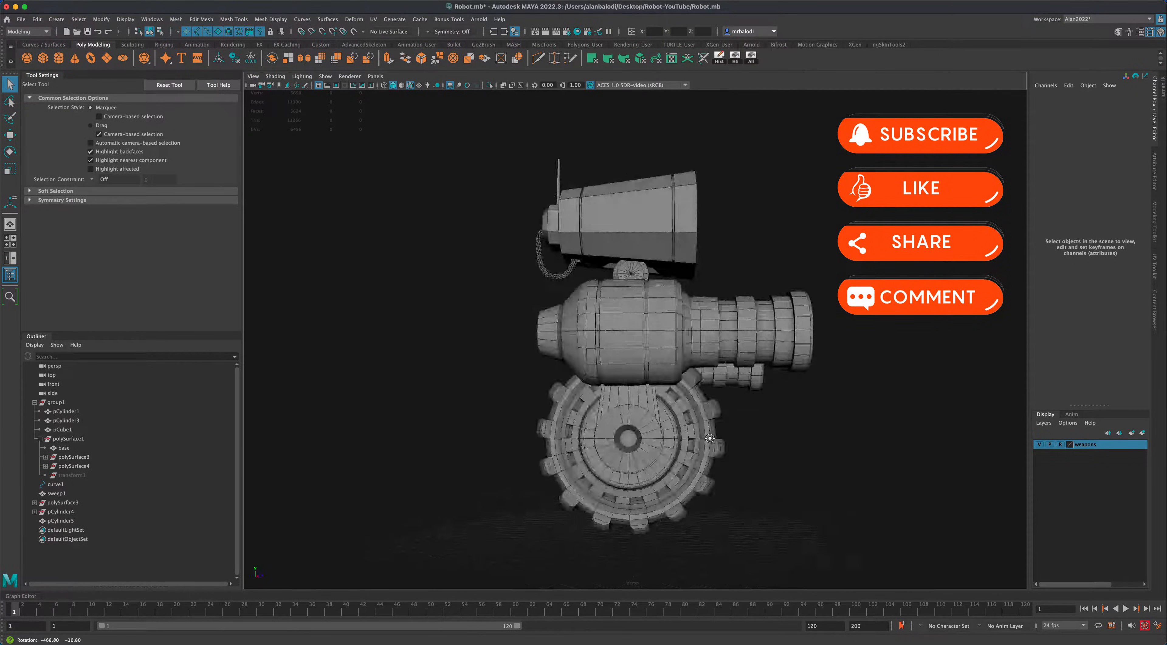